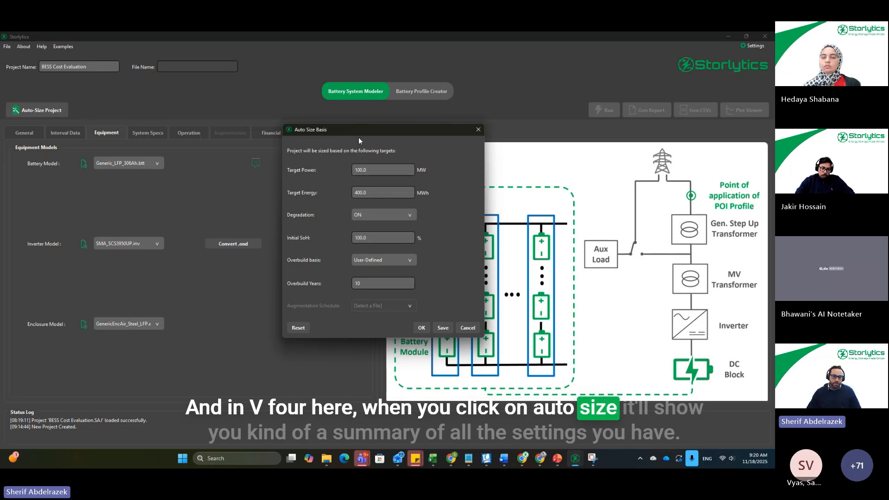
Step: Run the project auto-size for 100 MW and 400 MWh with degradation on and a user-defined overbuild of 10 years
left_click_drag(354, 132, 337, 137)
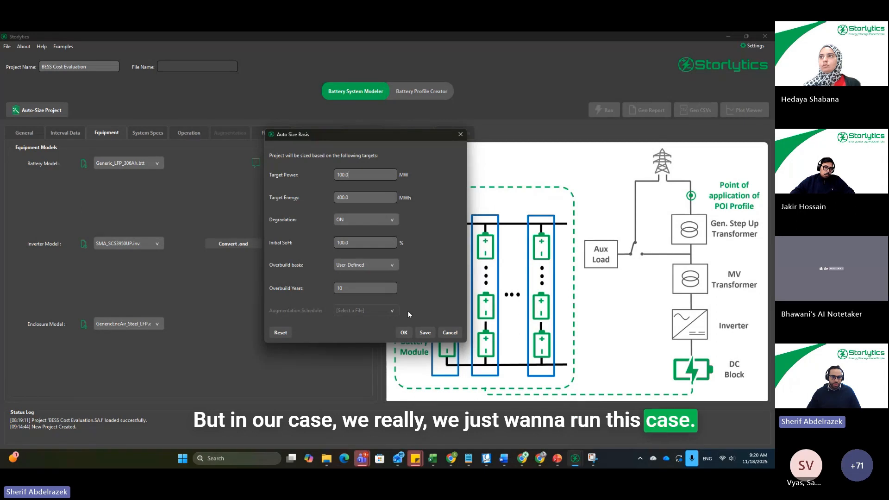
left_click(403, 333)
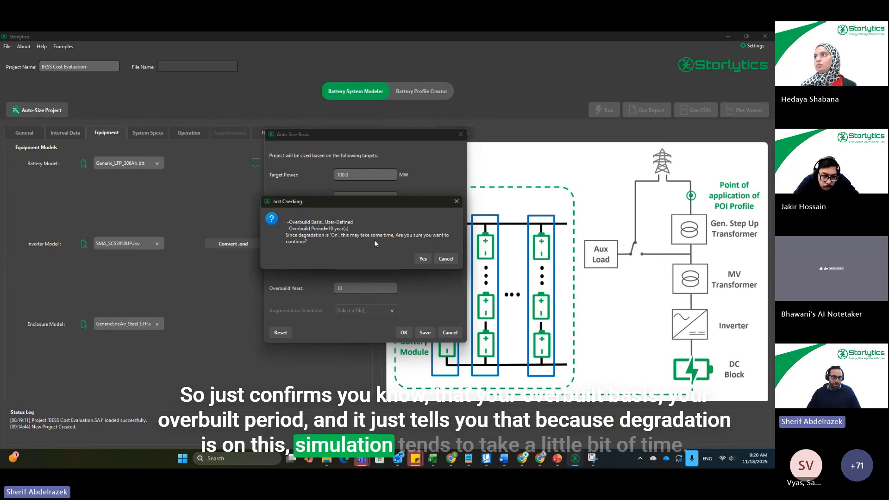
left_click(422, 259)
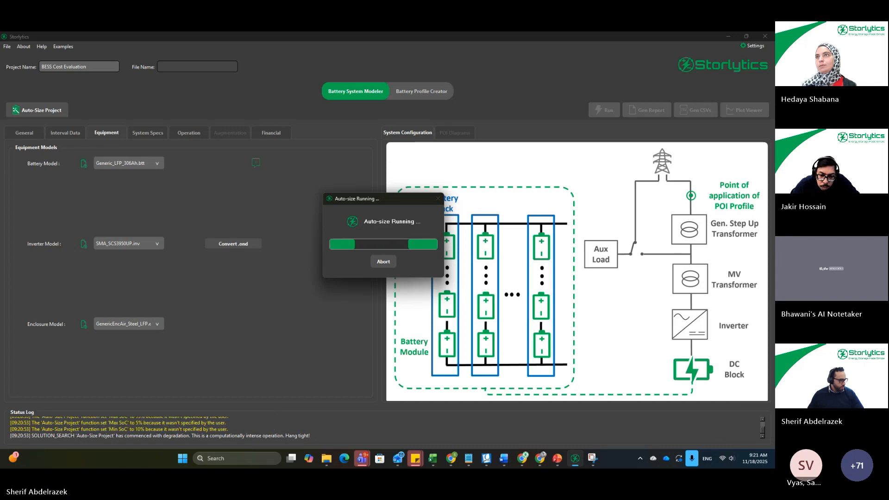
Step: Open a second Storlytics instance while the auto-size runs and dismiss its default user files notice
key("super+d")
key("super+d")
key("super+d")
key("super+d")
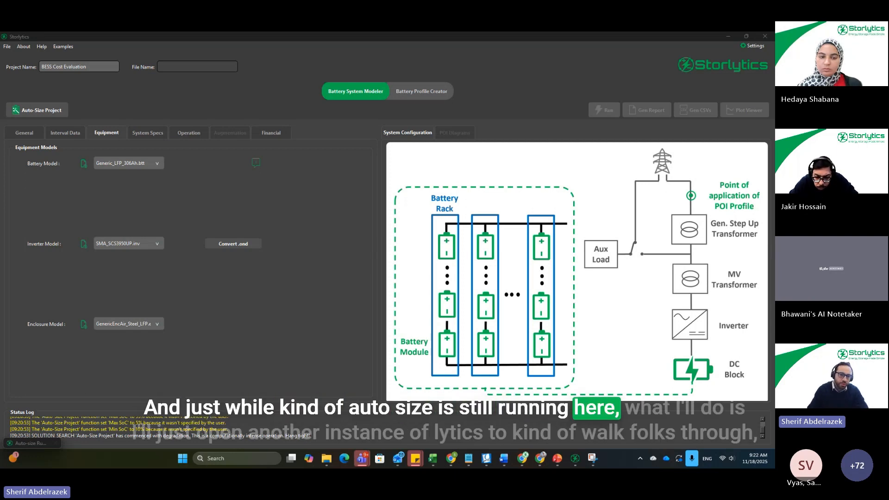
mouse_move(575, 459)
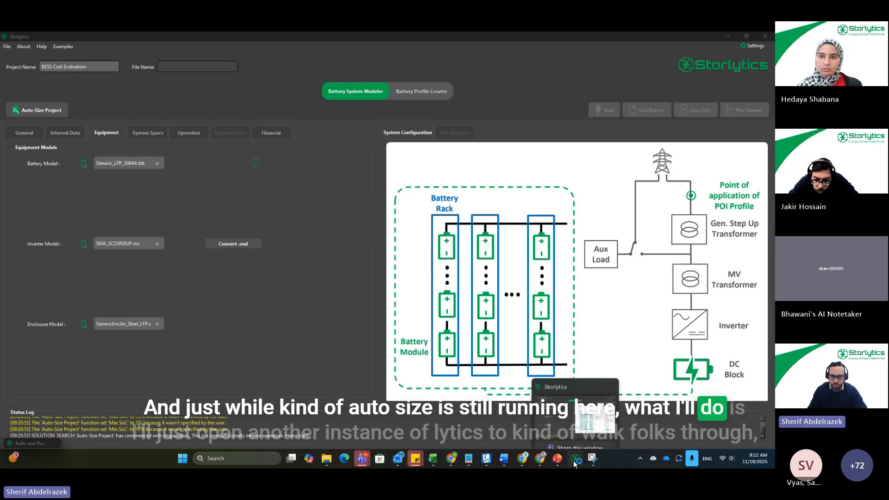
left_click(593, 427)
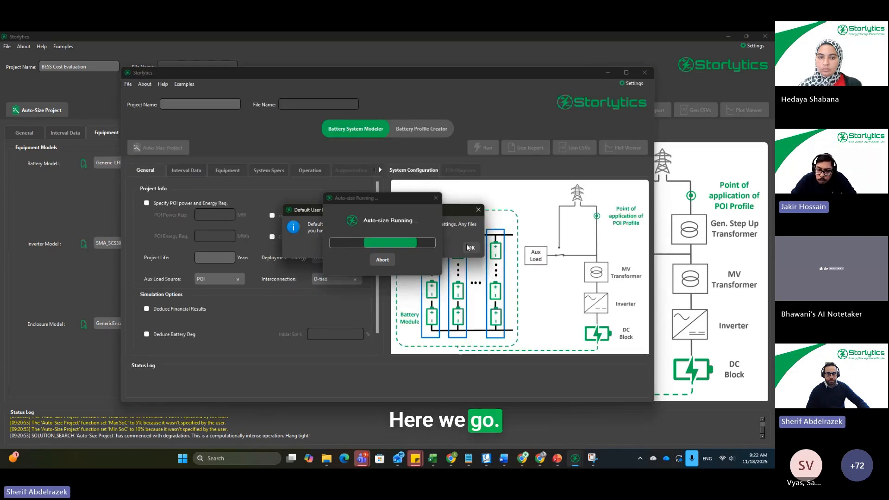
left_click(472, 249)
mouse_move(471, 74)
left_mouse_down()
mouse_move(477, 81)
mouse_move(463, 74)
left_mouse_up()
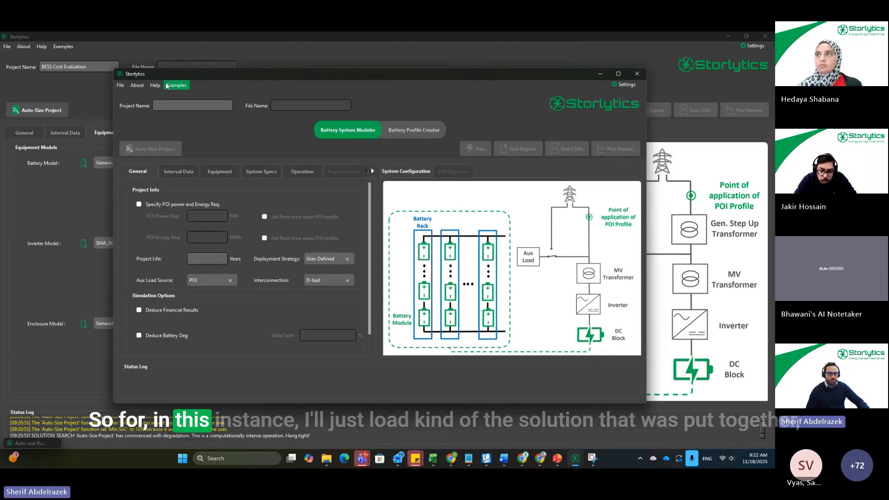
Step: Load the project BESS Cost Evaluation.SAJ in the new instance, maximized, and show its system sizing specs
left_click(120, 85)
left_click(134, 117)
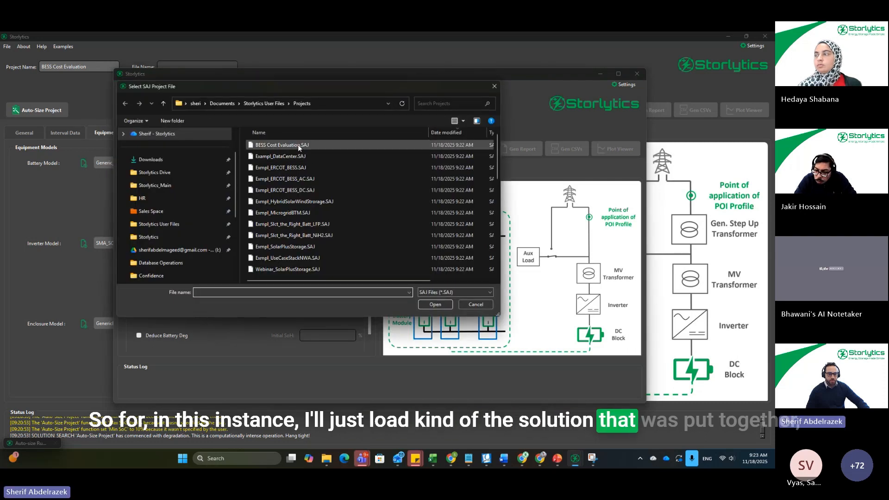
double_click(298, 145)
double_click(385, 74)
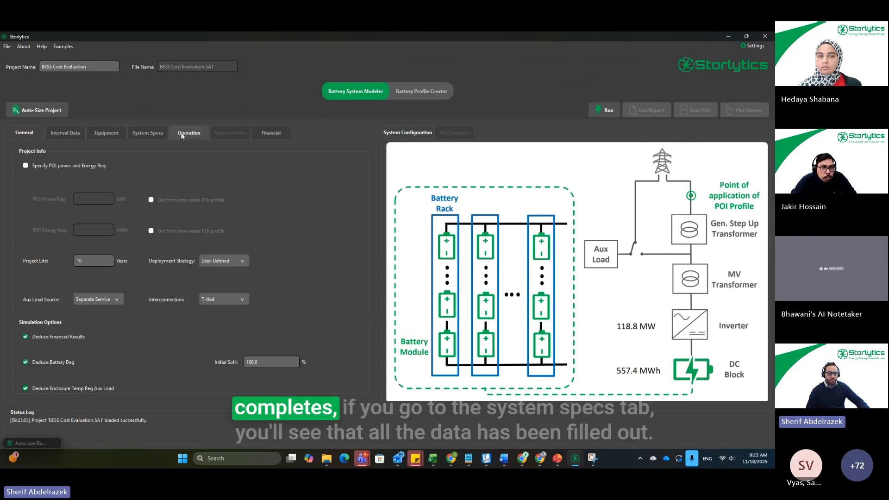
left_click(145, 133)
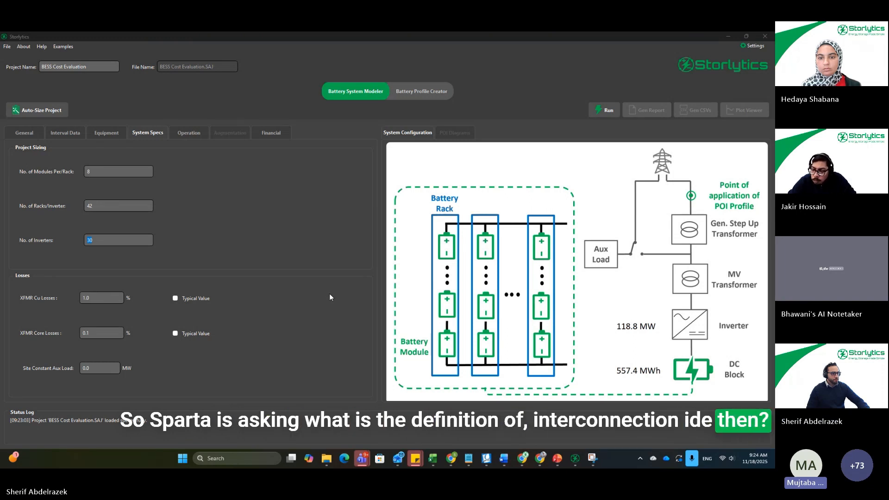
Step: Switch the project's interconnection to D-tied to compare the system diagram, and set it back to T-tied
left_click(24, 133)
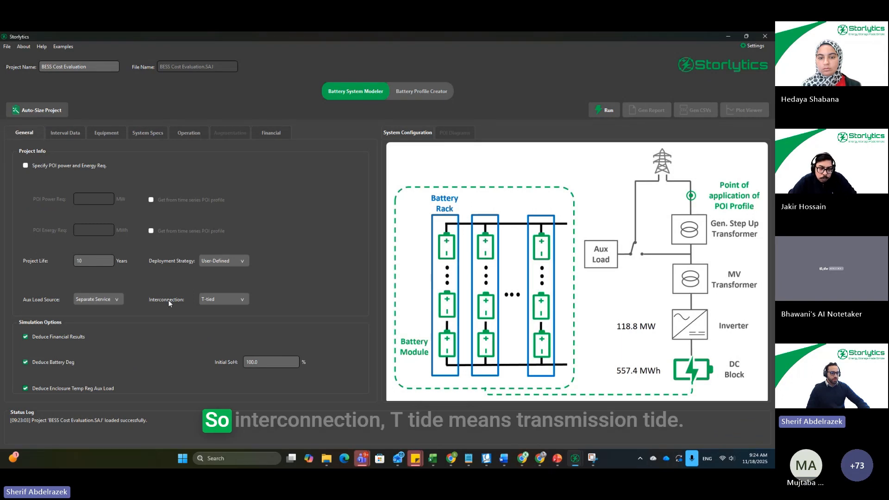
left_click(241, 299)
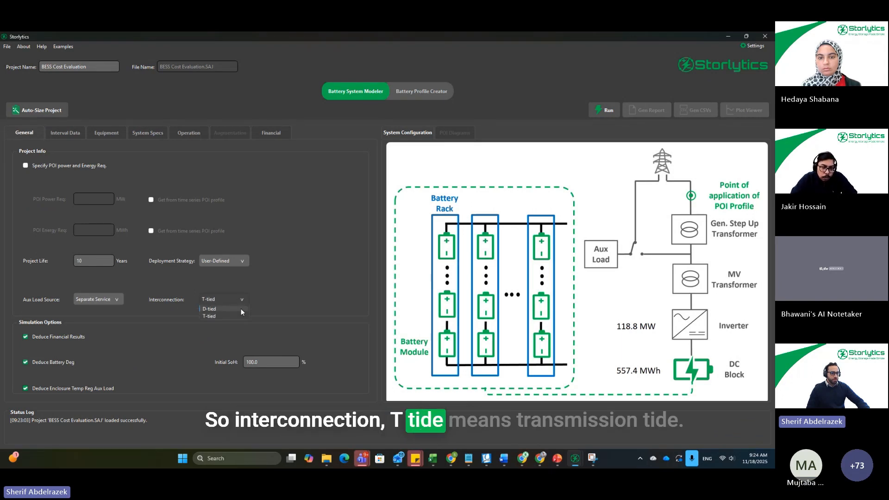
left_click(210, 316)
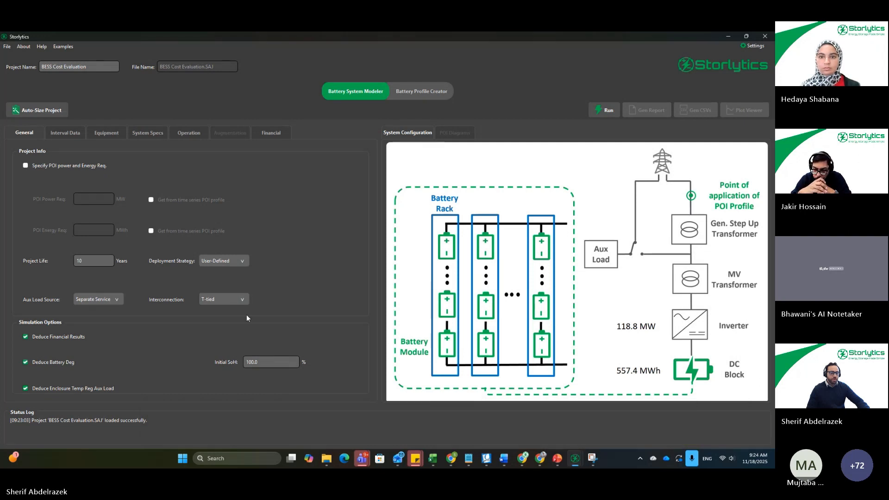
left_click(233, 300)
left_click(227, 310)
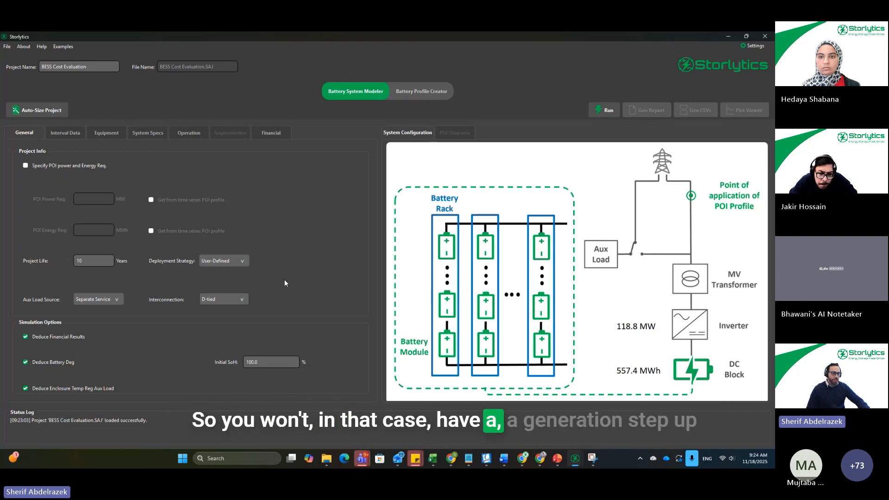
left_click(234, 298)
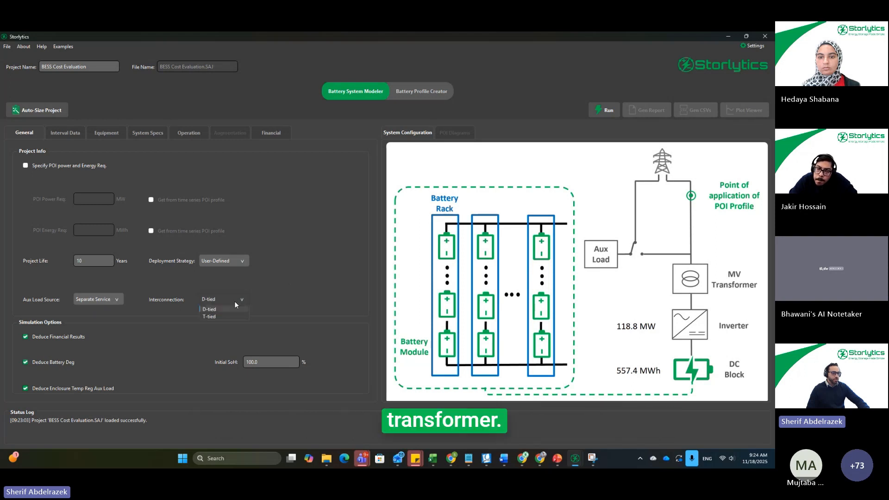
left_click(220, 316)
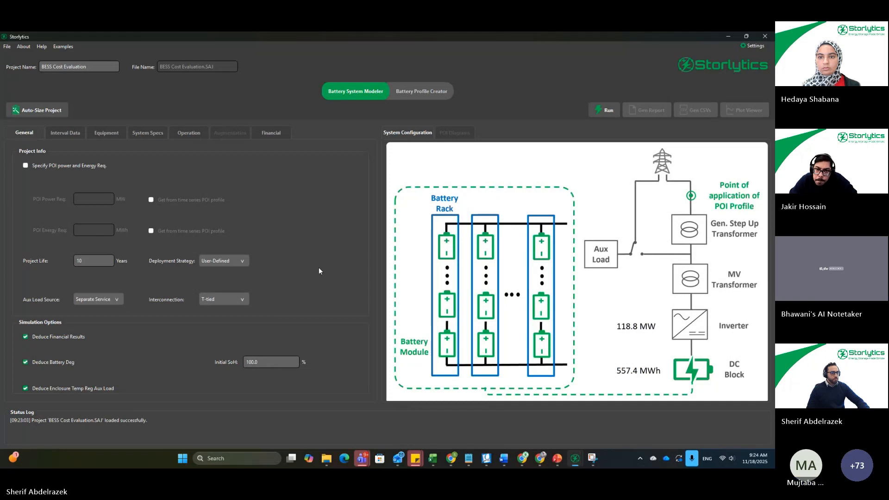
Step: Try 98% and 97% as the maximum SoC in the operational limits, and set it back to 95%
left_click(157, 134)
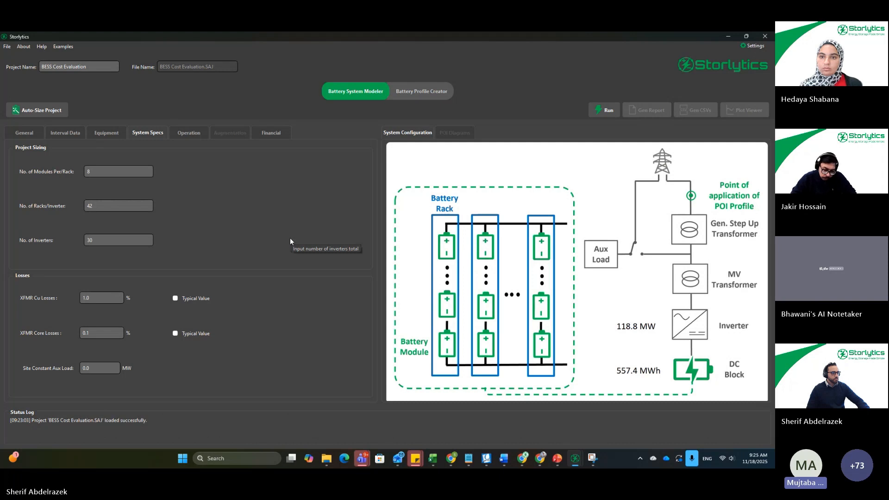
left_click(189, 133)
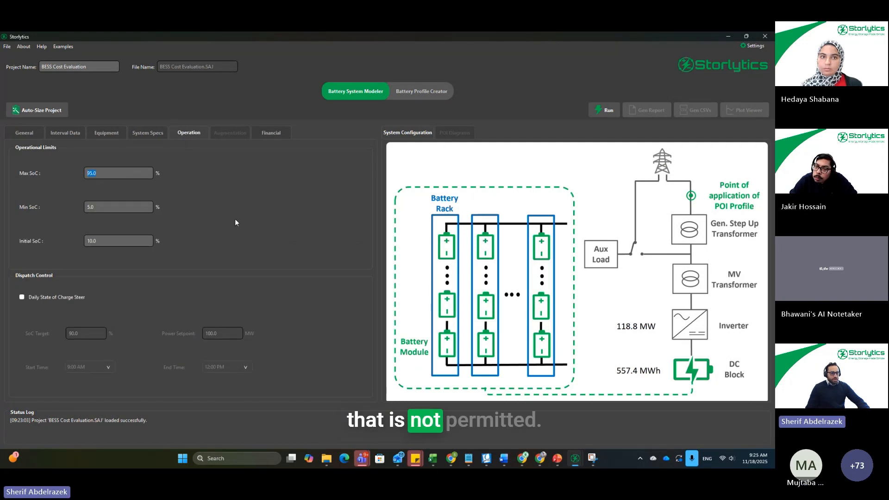
type("9")
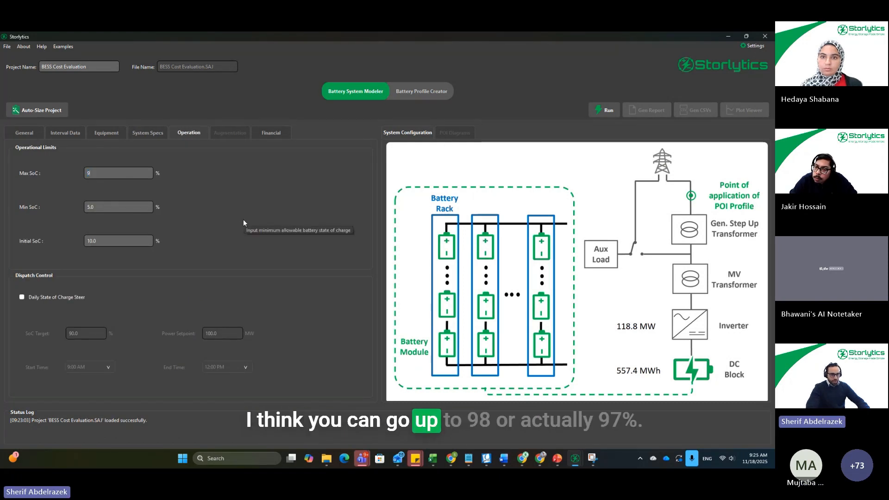
type("89")
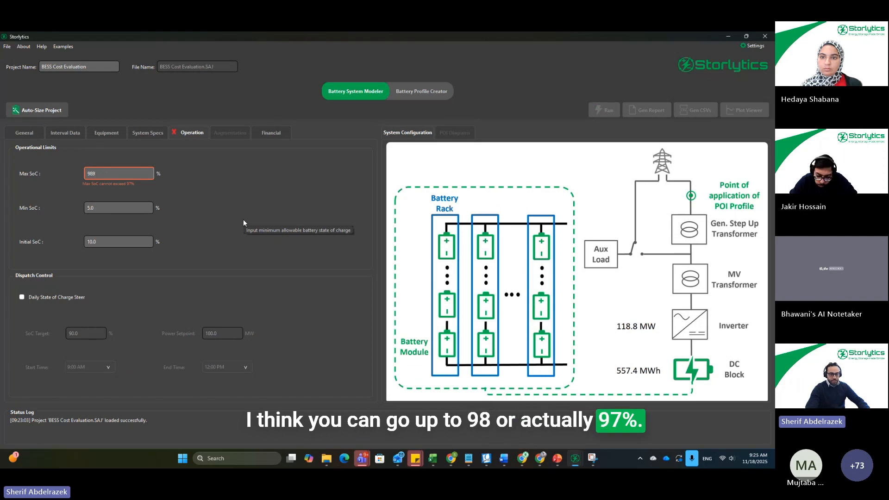
key("BackSpace")
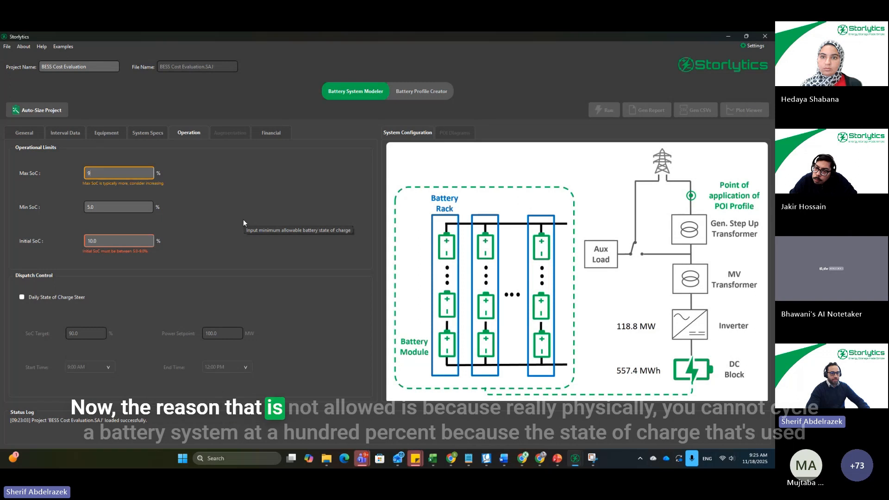
type("7")
key("BackSpace")
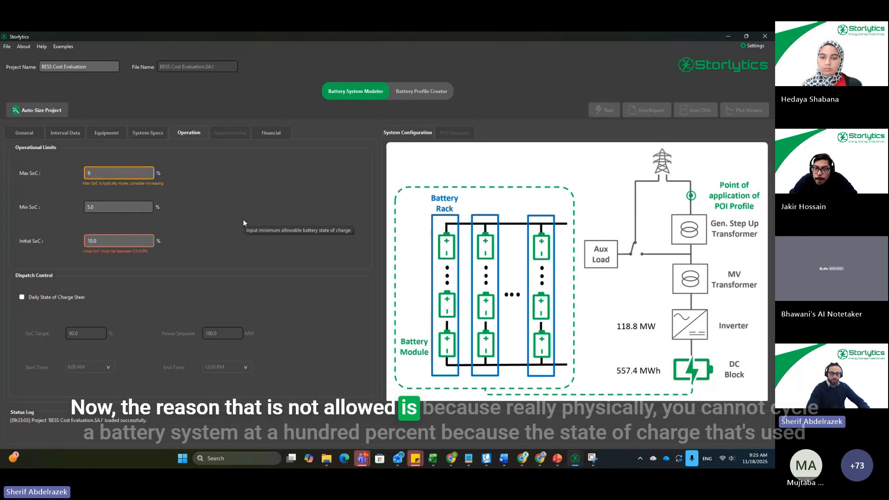
type("5")
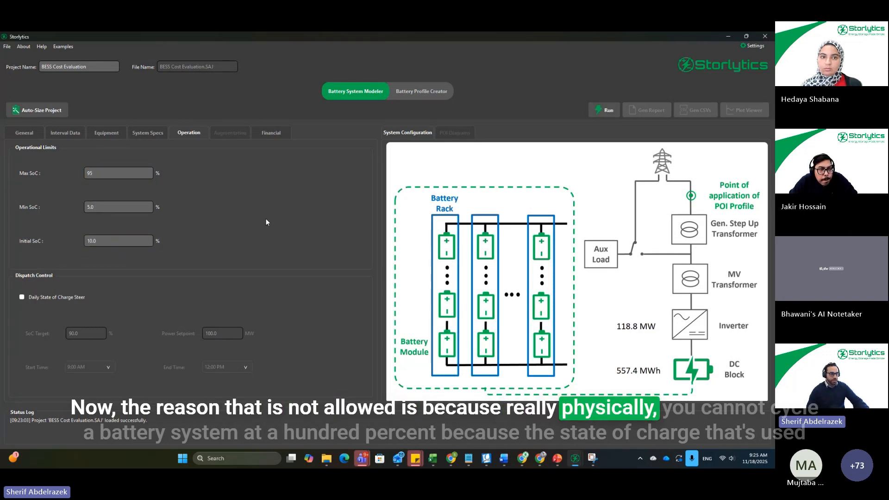
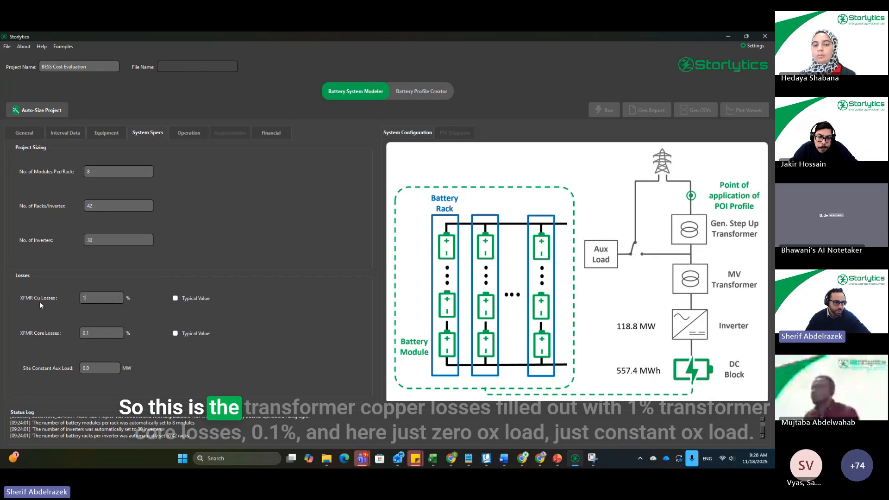
Step: Review the loss assumptions in the system specs: transformer copper losses, transformer core losses and the site's constant auxiliary load
left_click_drag(89, 298, 74, 302)
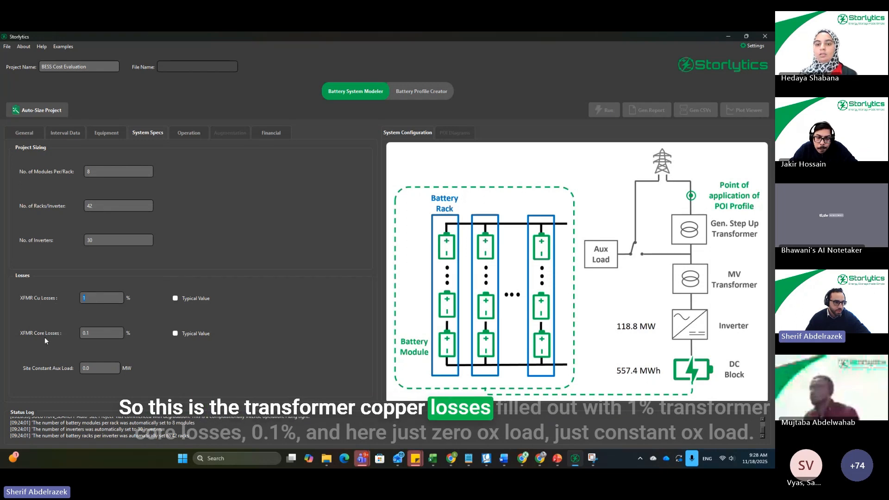
left_click_drag(96, 333, 43, 328)
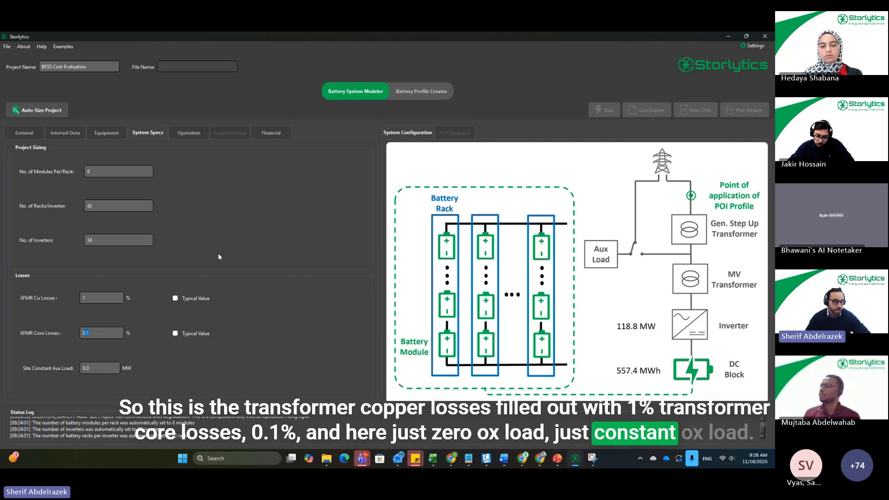
key("Tab")
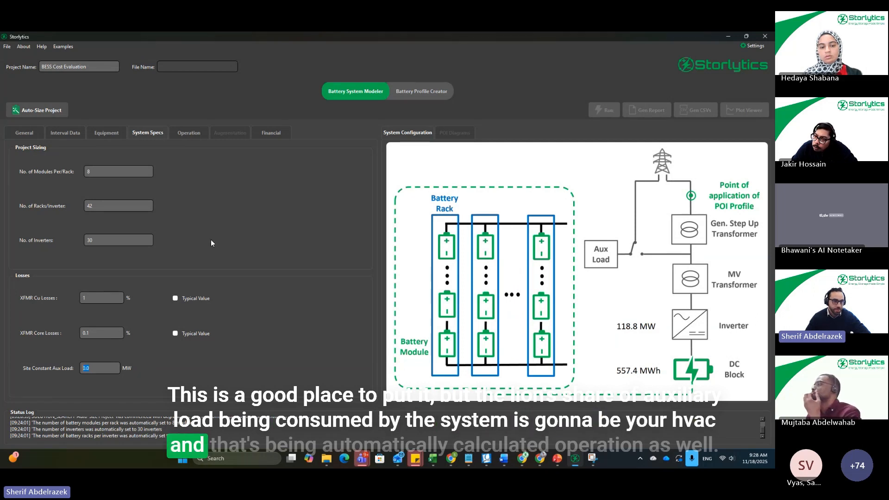
Step: Review the maximum, minimum and initial state-of-charge values in the project's operational limits
left_click(191, 137)
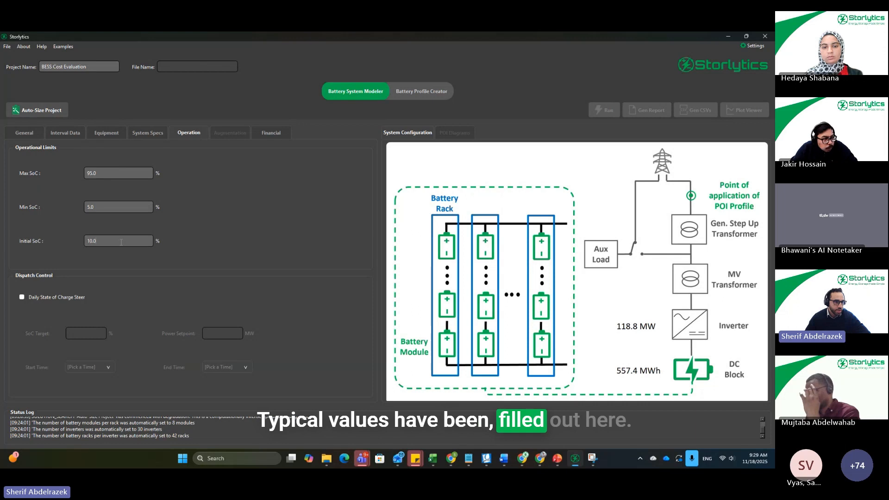
left_click_drag(104, 173, 78, 172)
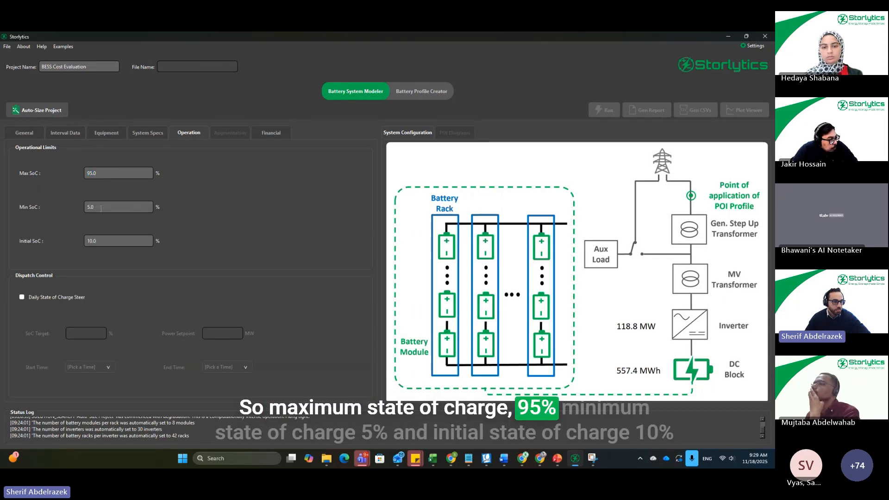
left_click_drag(101, 208, 74, 211)
left_click(127, 241)
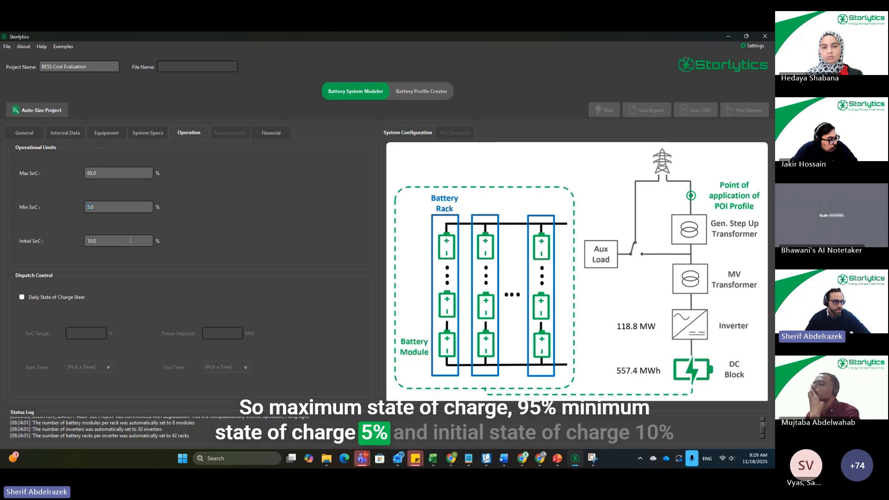
left_click_drag(131, 240, 80, 241)
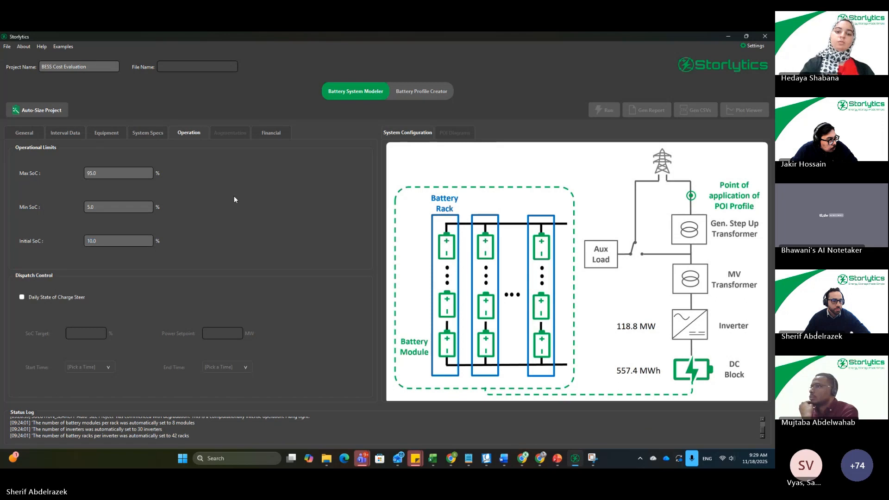
Step: Select Generic_Lithium_LFP_ITC.fin as the project's financial model
left_click(280, 135)
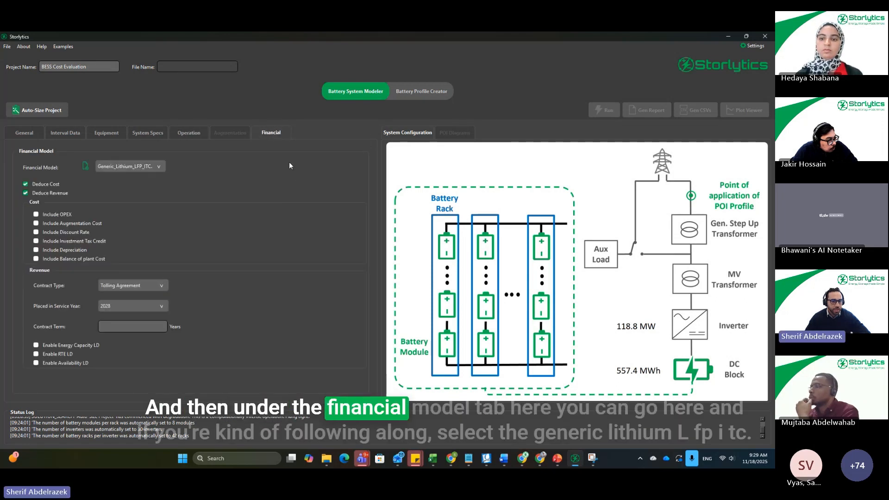
left_click(159, 167)
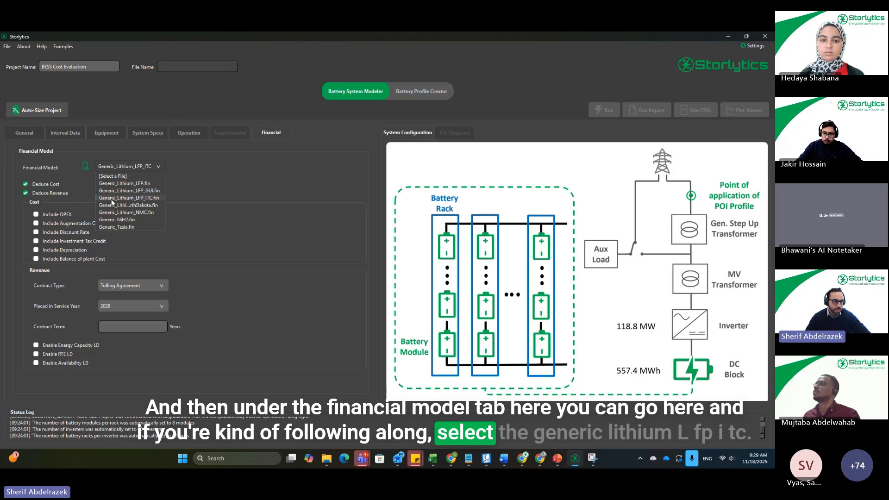
left_click(149, 199)
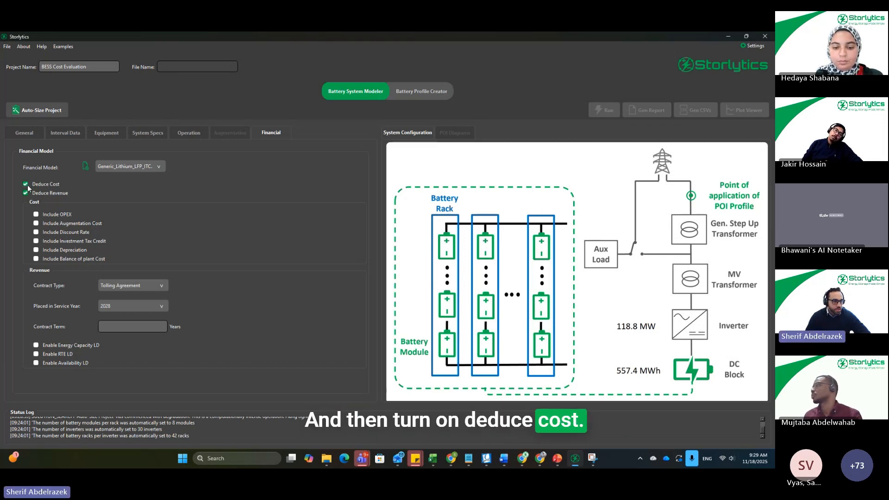
Step: Include all cost components in the financial model: OPEX, augmentation cost, discount rate, investment tax credit, depreciation and balance of plant cost
left_click(36, 214)
left_click(35, 223)
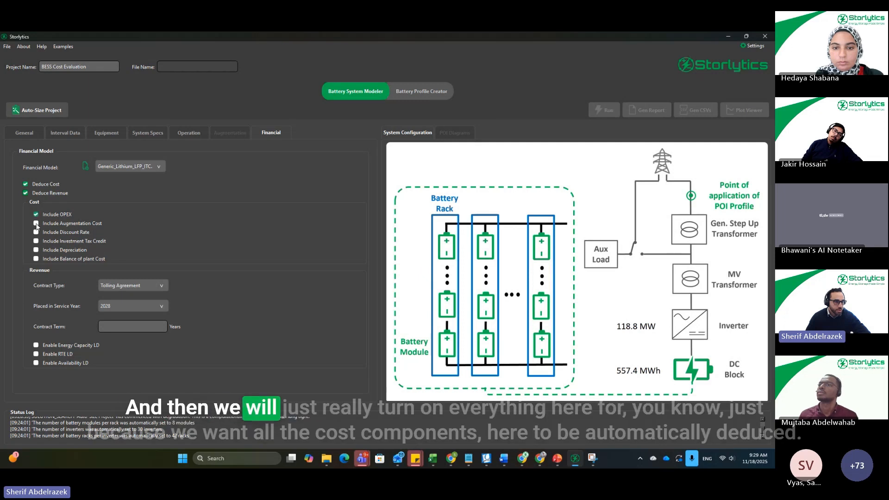
left_click(36, 241)
left_click(36, 250)
left_click(36, 259)
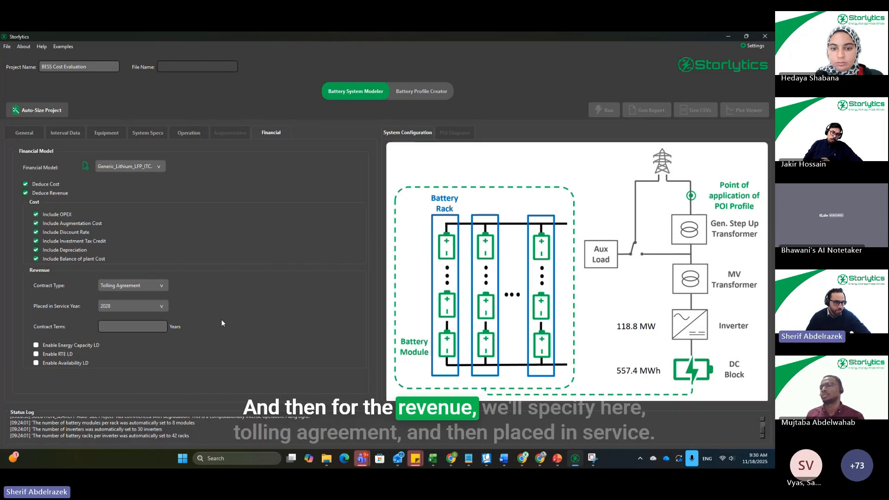
Step: Keep Tolling Agreement as the revenue contract type and set the contract term to 10 years
left_click(160, 287)
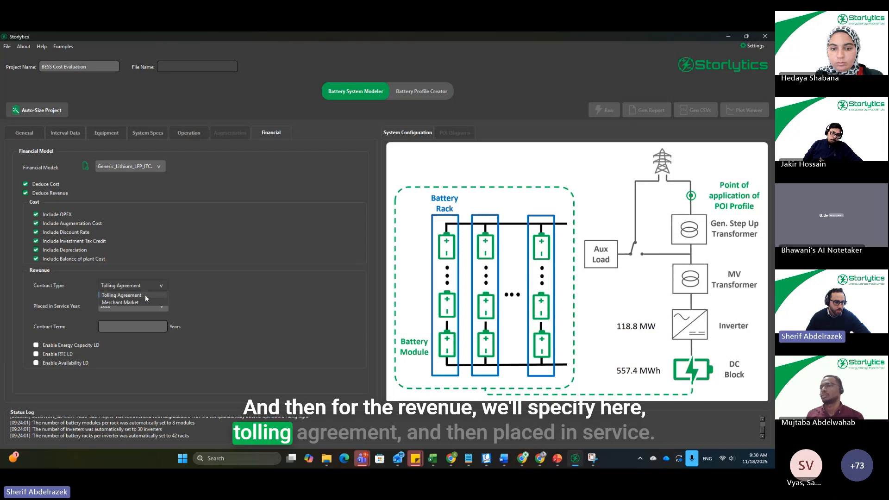
left_click(215, 292)
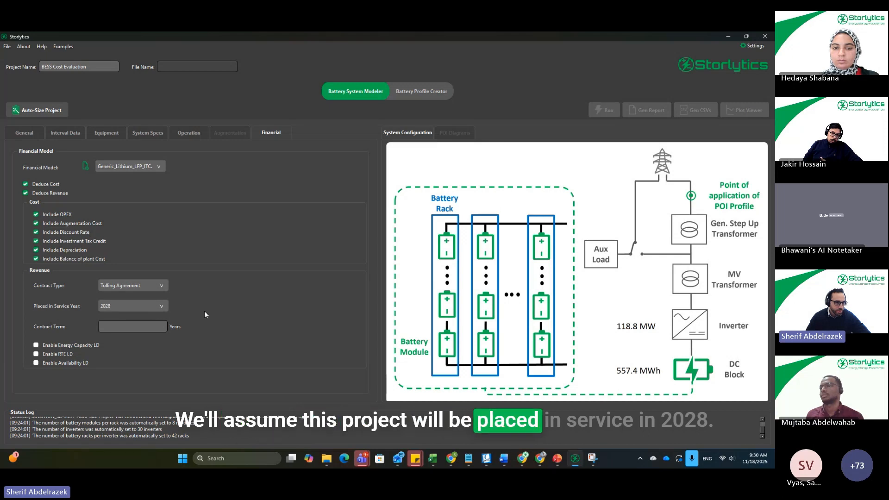
left_click(133, 331)
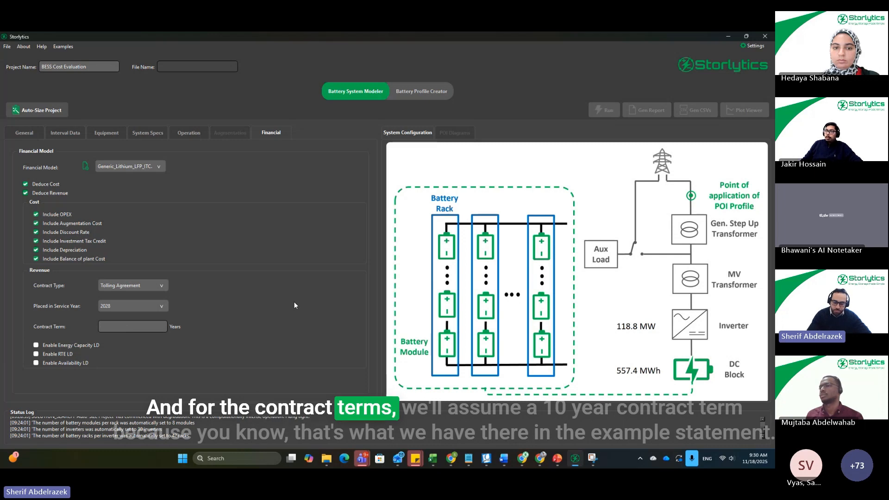
type("10")
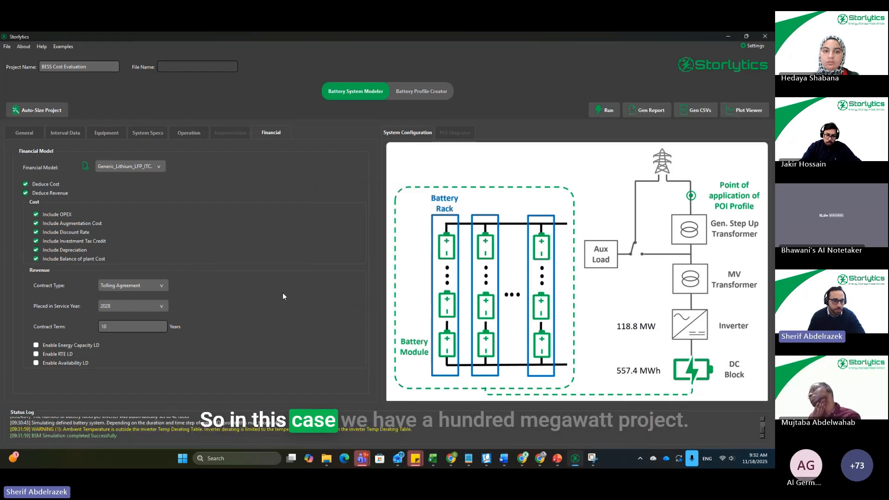
Step: Examine the efficiency table of the SMA_SCS3950UP.inv inverter model among the project's equipment, and close the component editor
left_click(106, 133)
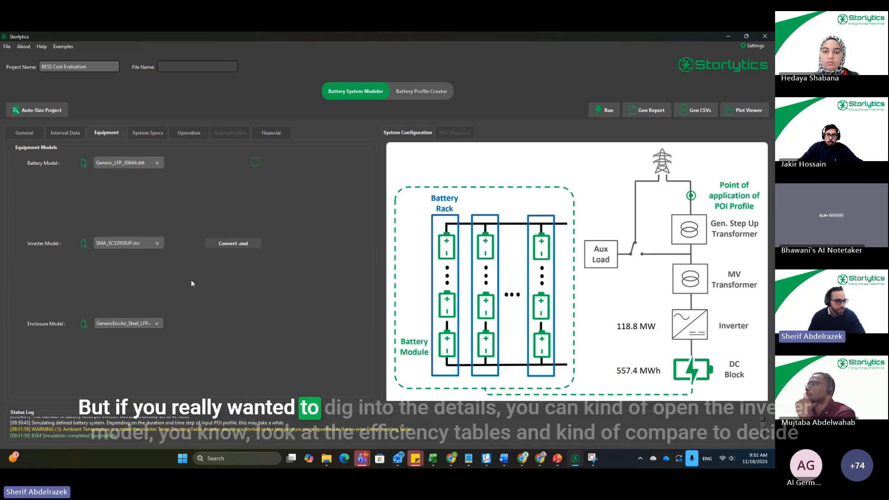
left_click(83, 244)
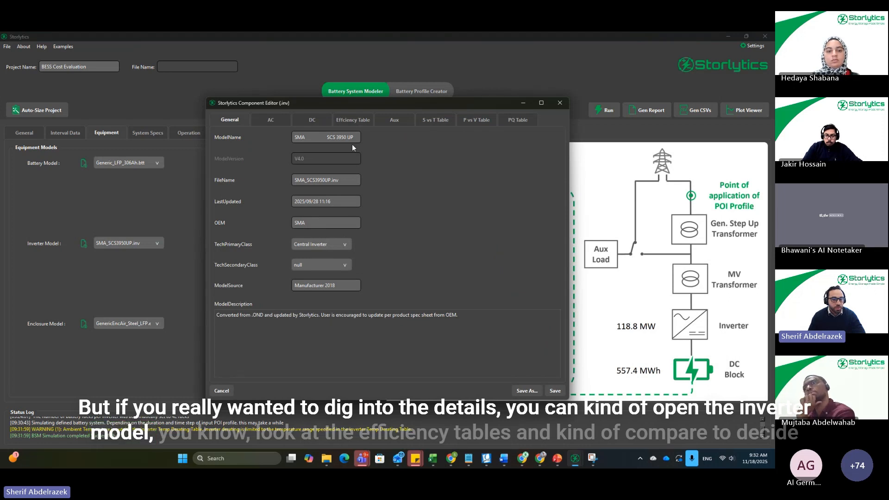
left_click(353, 120)
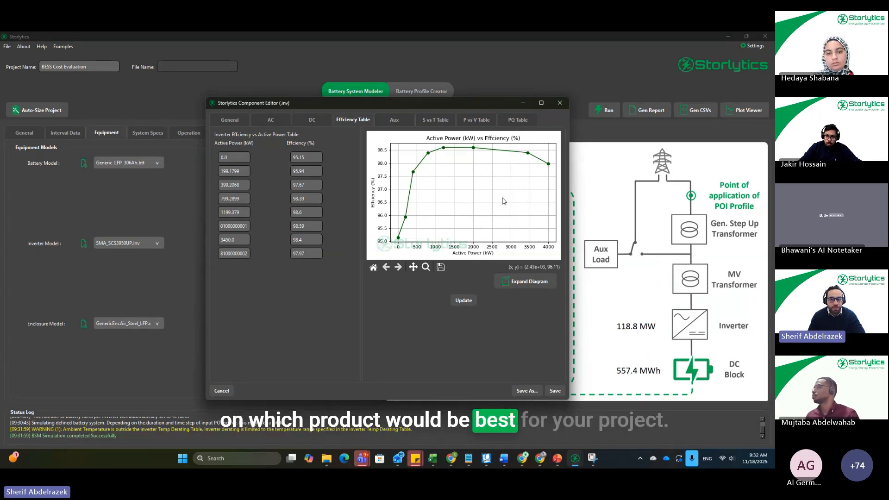
left_click(559, 102)
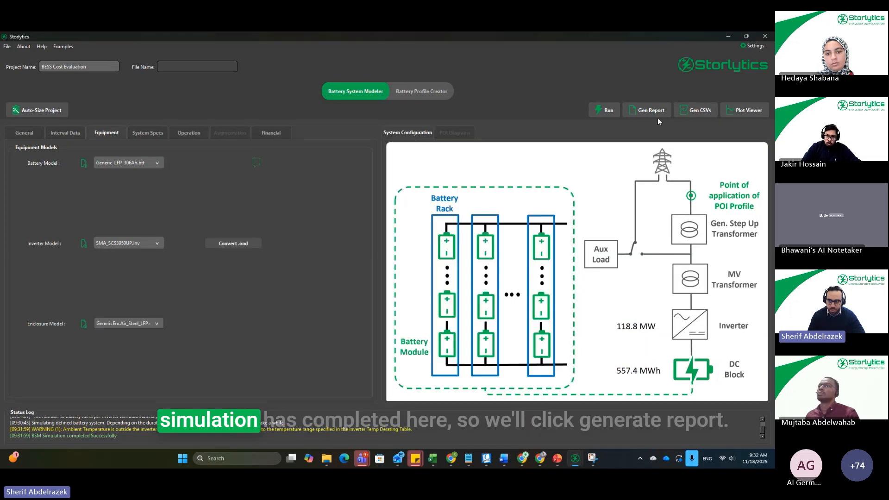
Step: Generate the project's PDF report and read its simulation inputs, covering system specifications and the battery, enclosure and inverter details
left_click(652, 111)
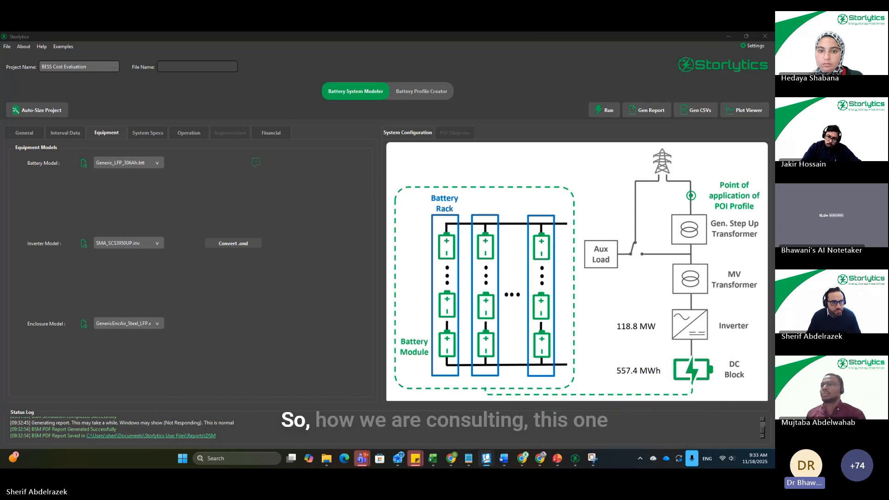
left_click_drag(0, 95, 350, 33)
scroll(442, 330, "up", 10)
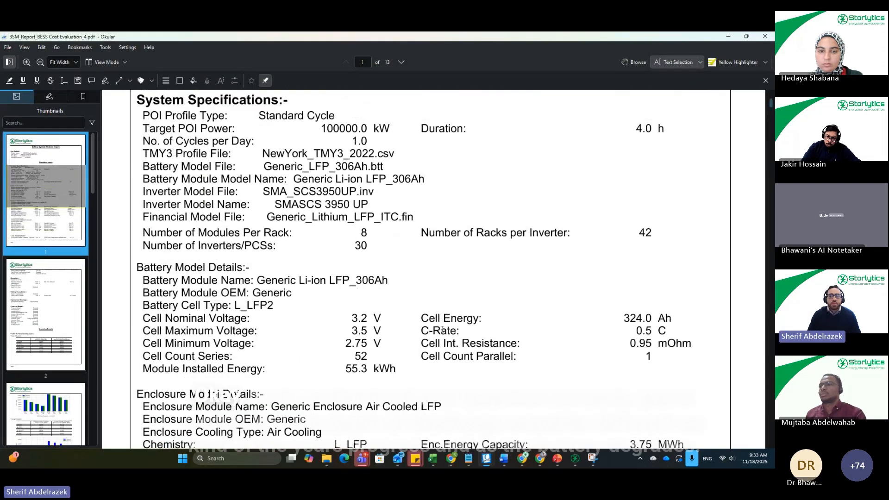
scroll(500, 273, "up", 4)
scroll(512, 271, "down", 3)
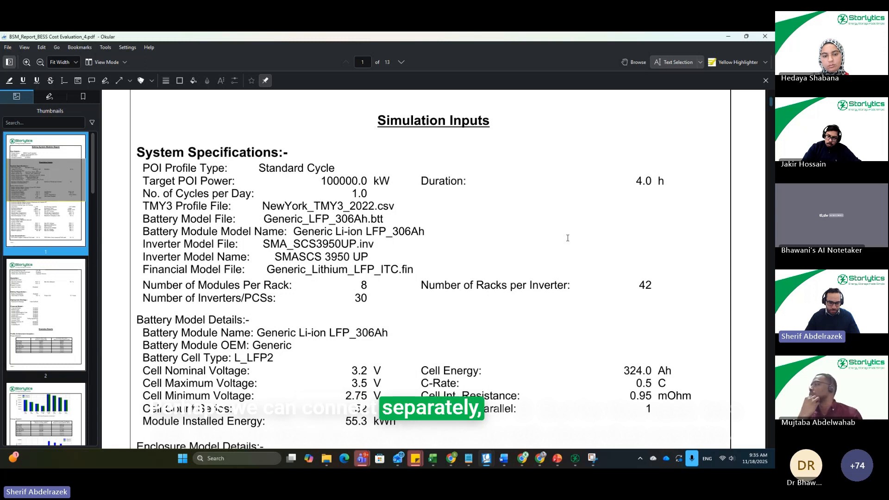
scroll(511, 230, "down", 1)
scroll(511, 230, "down", 1)
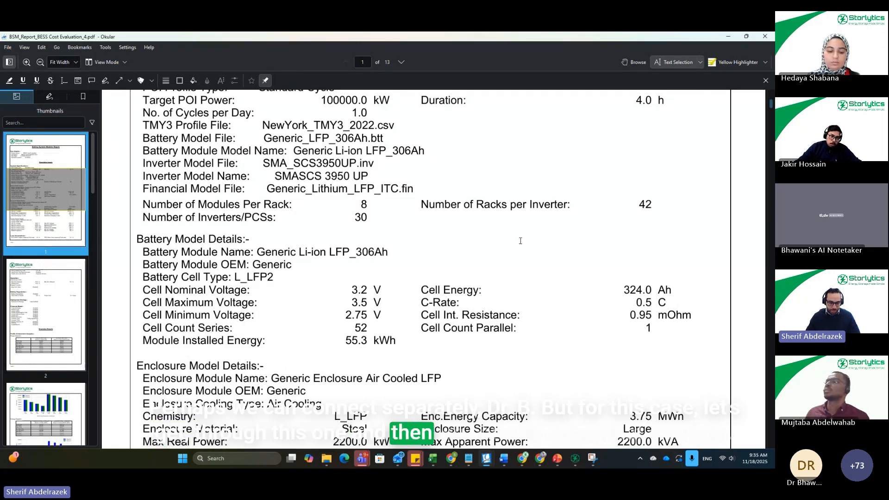
scroll(523, 239, "down", 6)
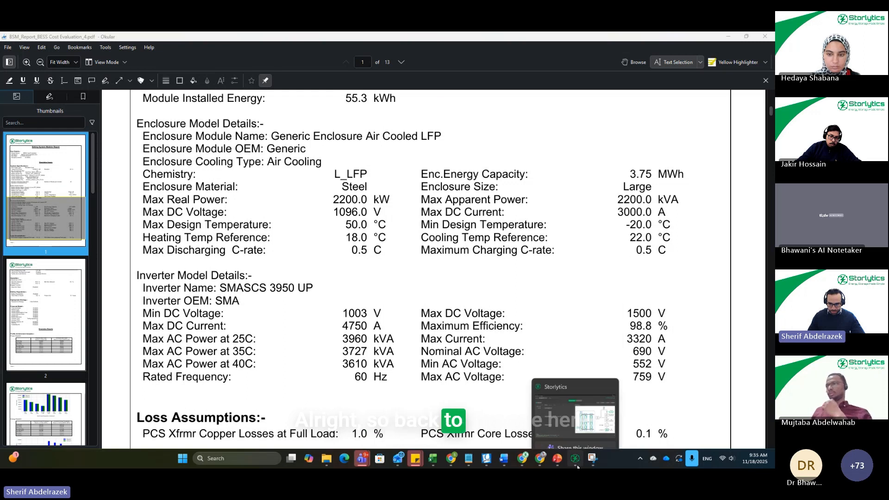
Step: Switch back to Storlytics and check the general project information and the standard cycle's cycles-per-day value in the POI profile
left_click(585, 408)
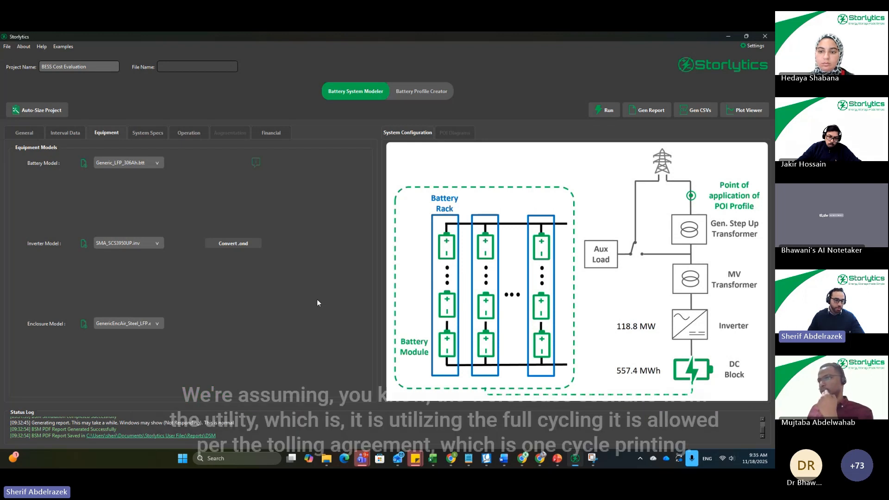
left_click(34, 135)
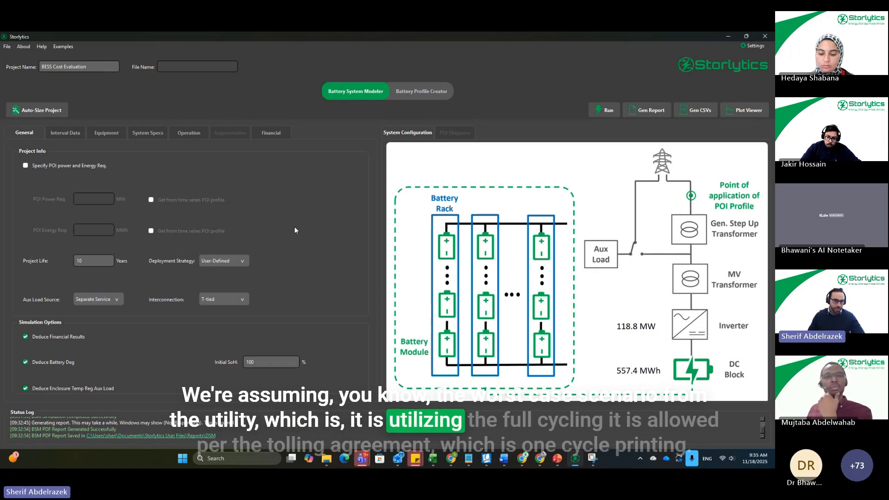
left_click(78, 134)
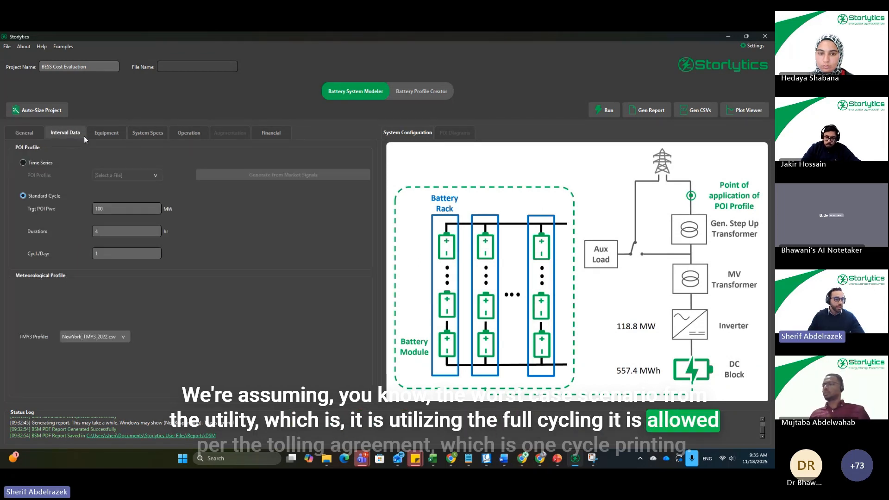
left_click(108, 254)
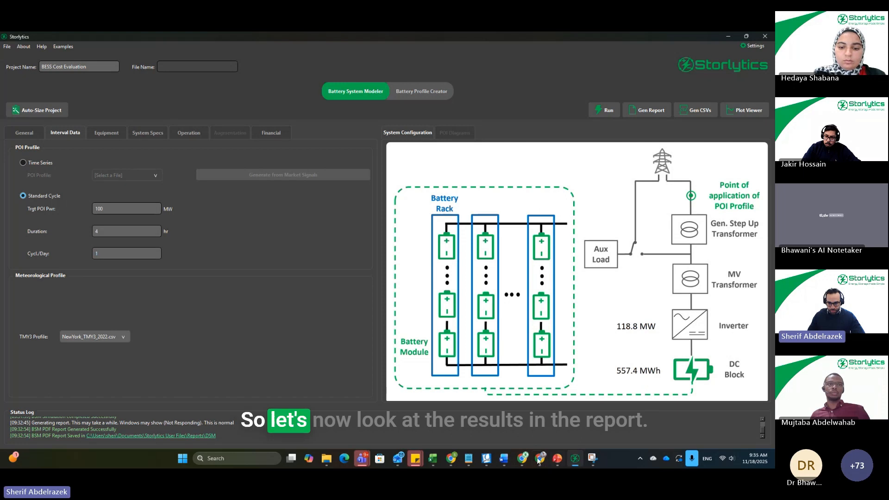
Step: Switch to the BESS Cost Evaluation report in Okular and look through its results pages
mouse_move(490, 460)
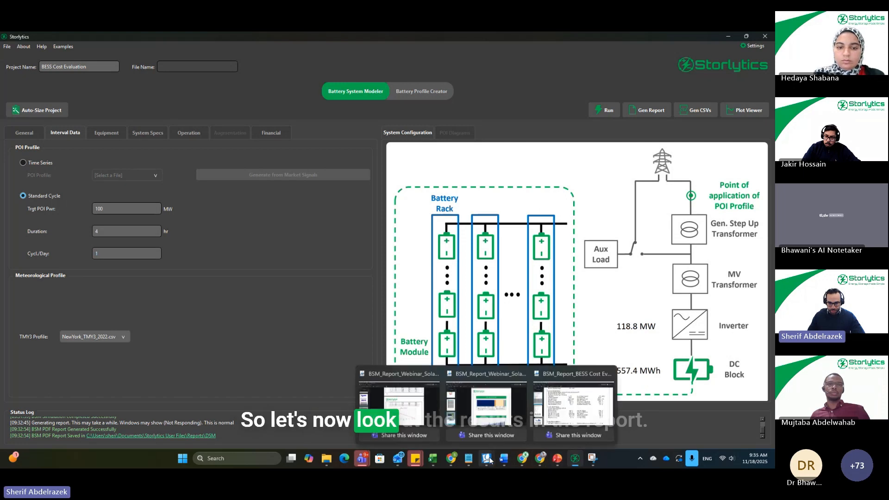
left_click(562, 395)
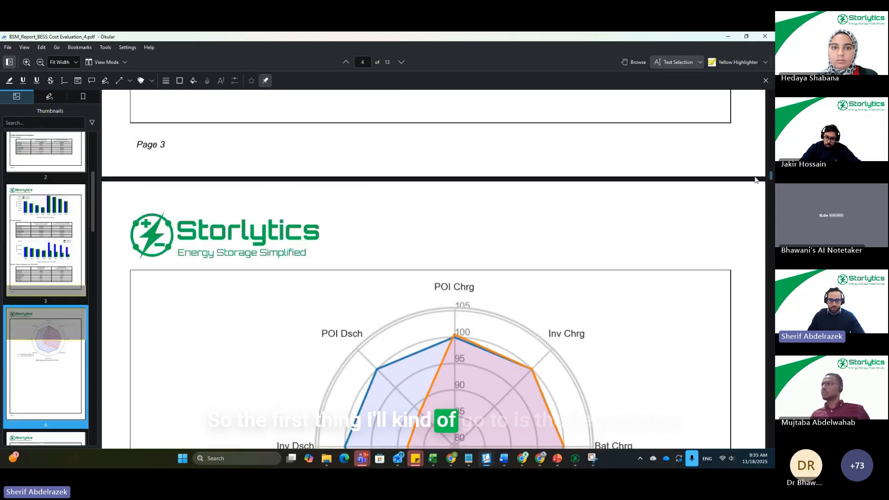
scroll(706, 220, "down", 1)
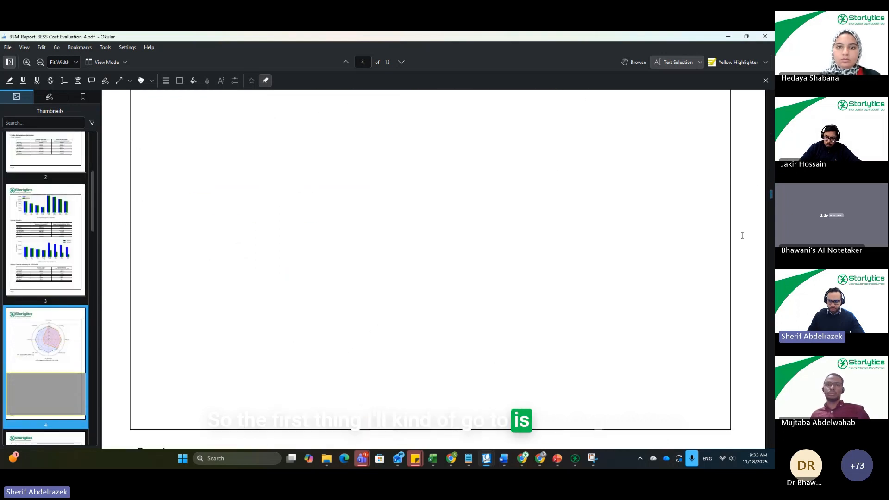
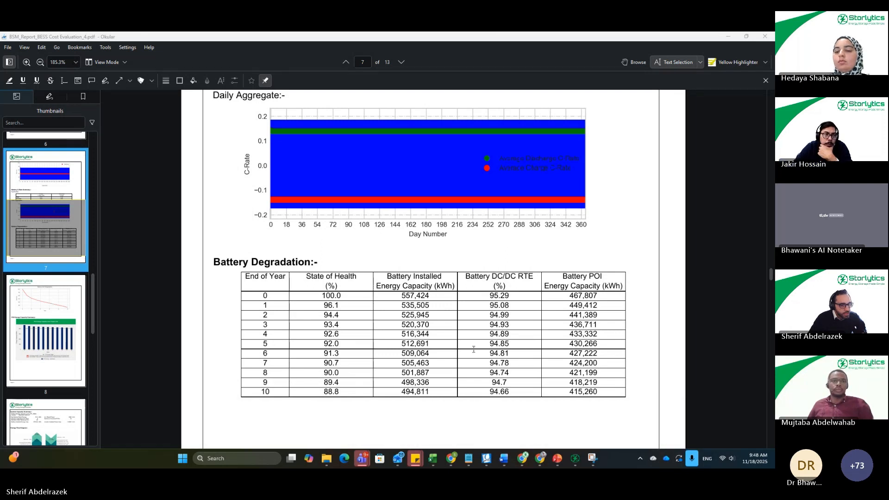
Step: Switch to Storlytics and examine the battery and PCS equipment costs in the Generic_Lithium_LFP_ITC financial model, closing the component editor without changes
left_click(576, 459)
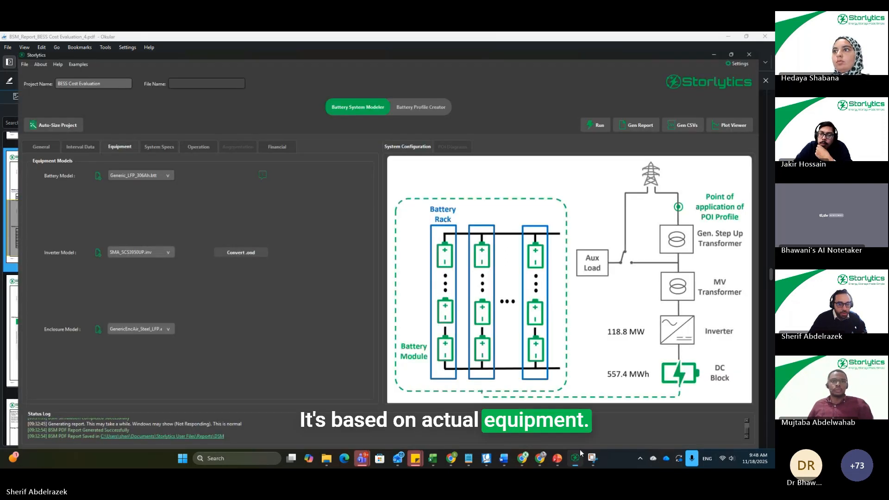
left_click(269, 134)
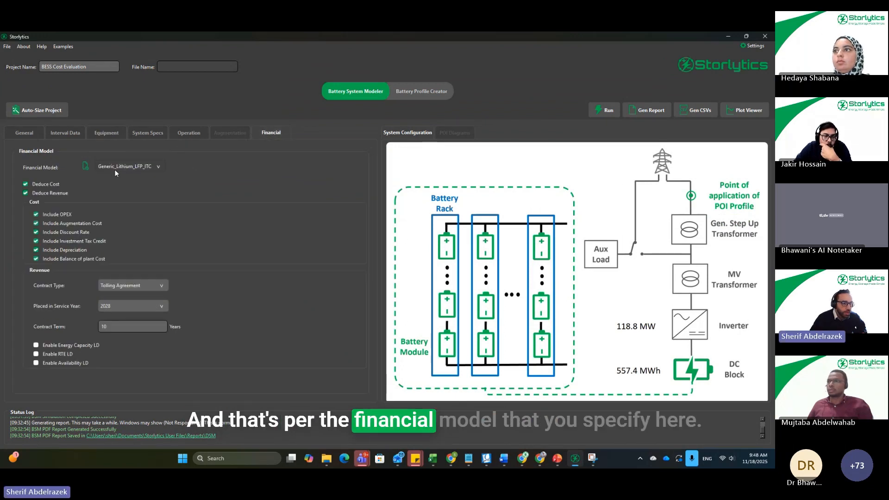
left_click(82, 167)
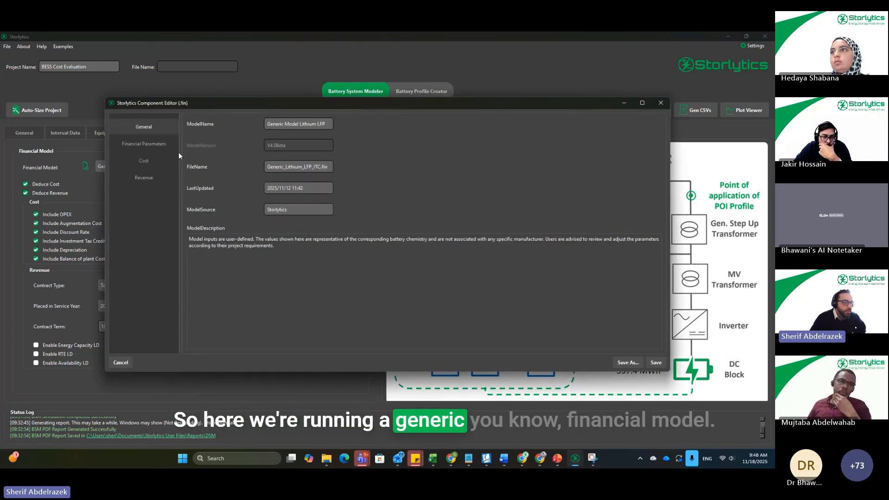
left_click(148, 161)
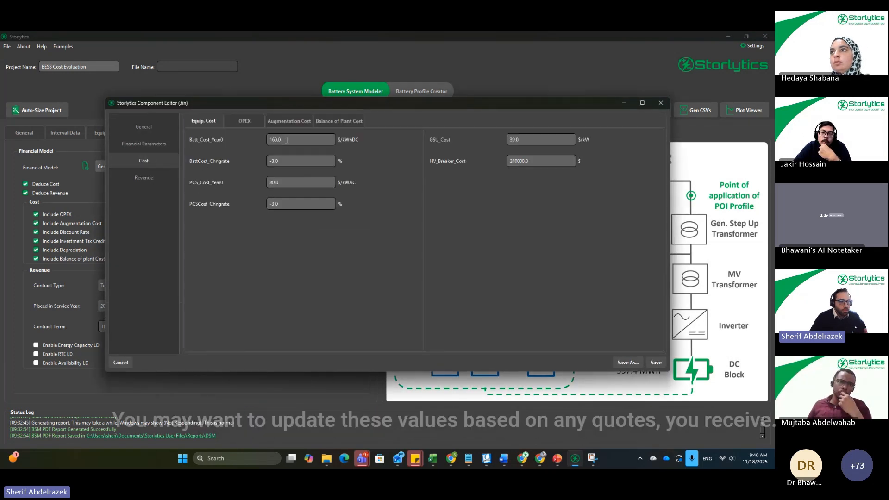
double_click(287, 140)
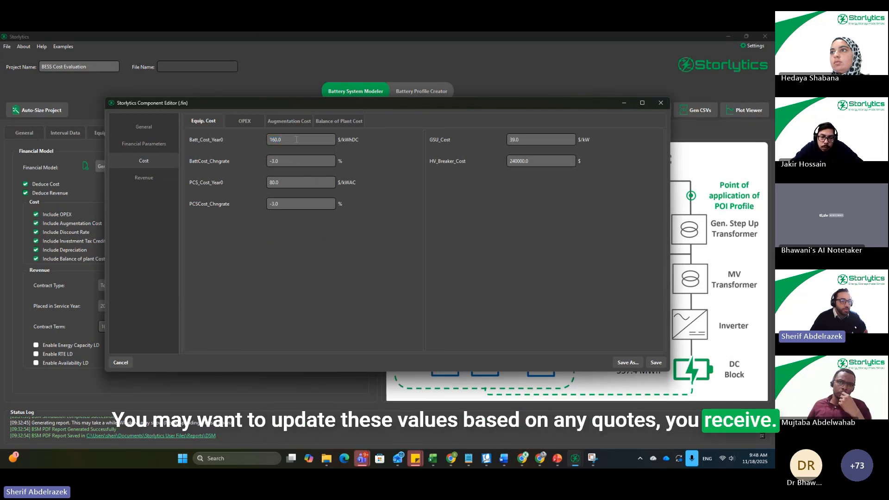
left_click_drag(297, 140, 223, 140)
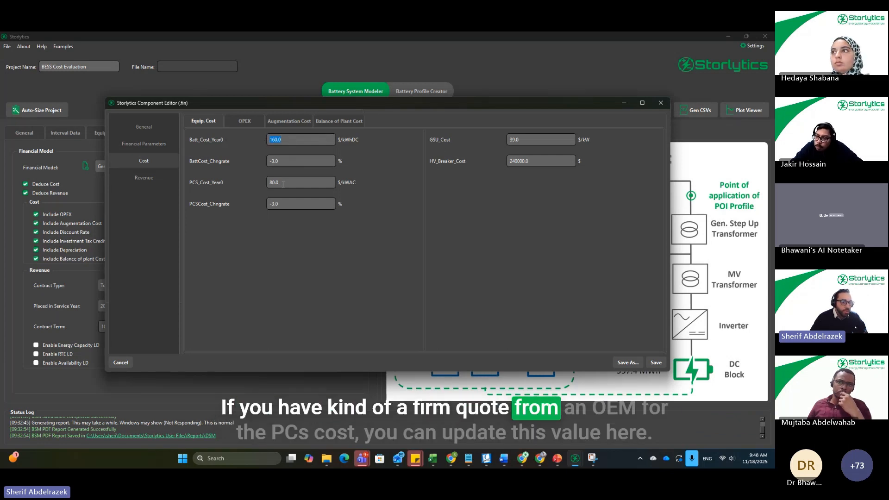
left_click_drag(283, 184, 241, 186)
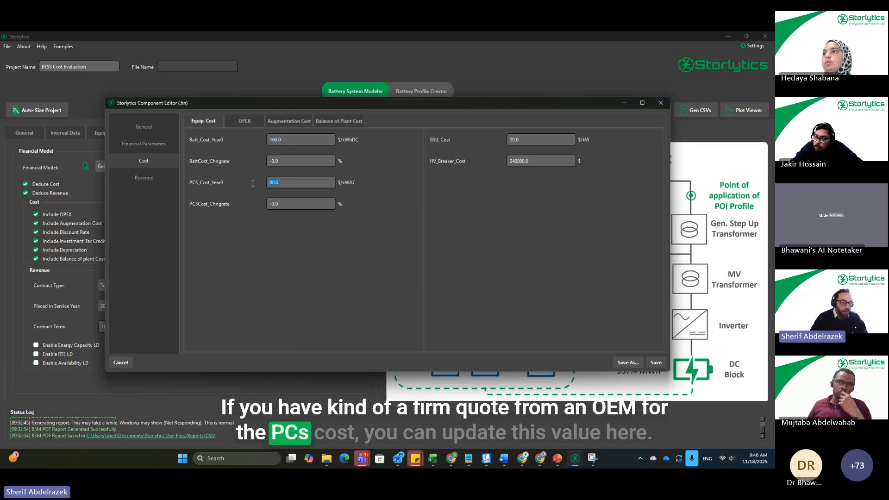
left_click(290, 184)
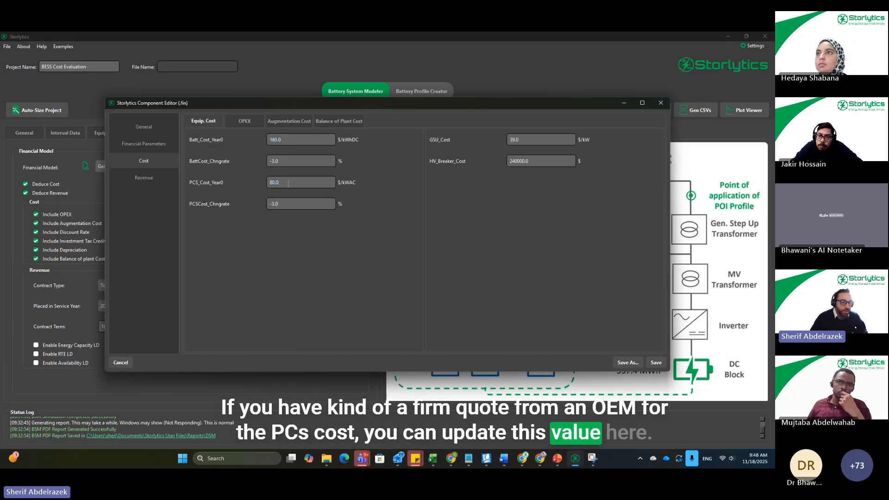
left_click(660, 103)
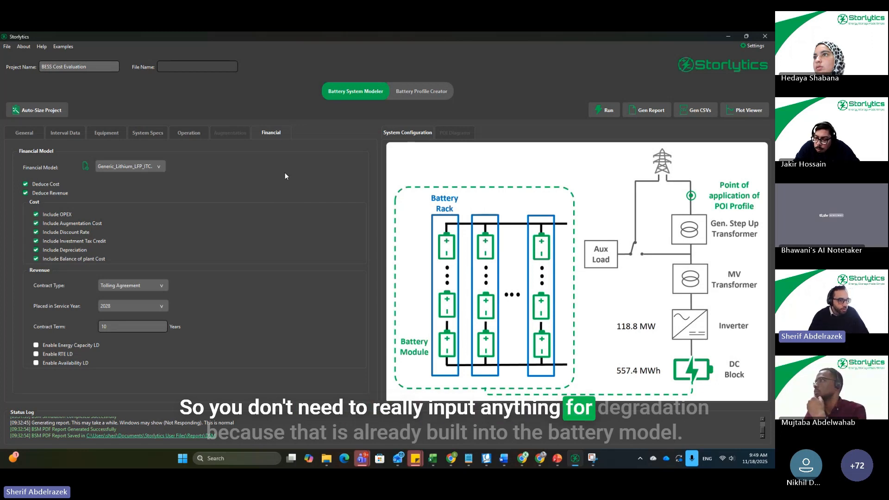
Step: Examine the degradation parameters of the Generic_LFP_306Ah.btt battery model among the project's equipment, and close the component editor
left_click(106, 133)
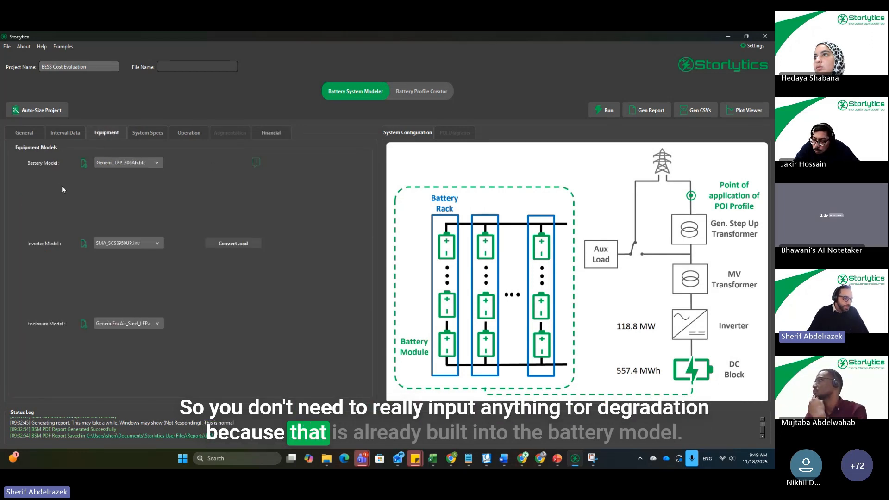
left_click(84, 163)
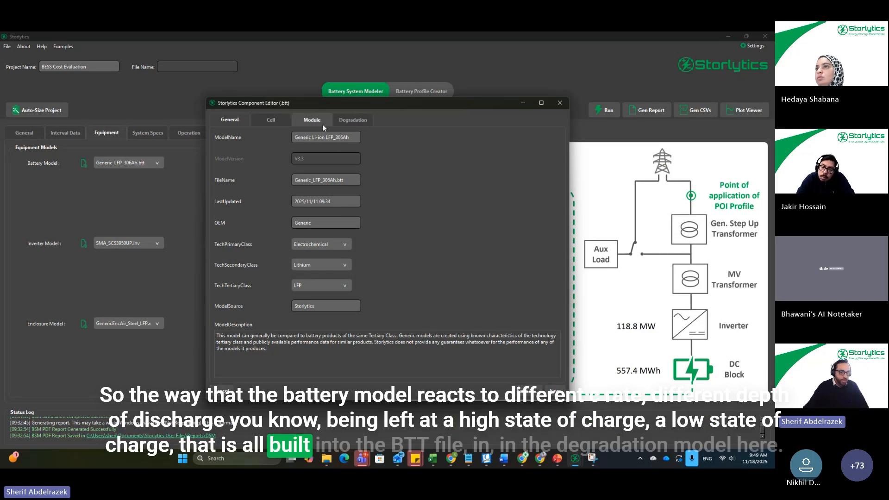
left_click(359, 120)
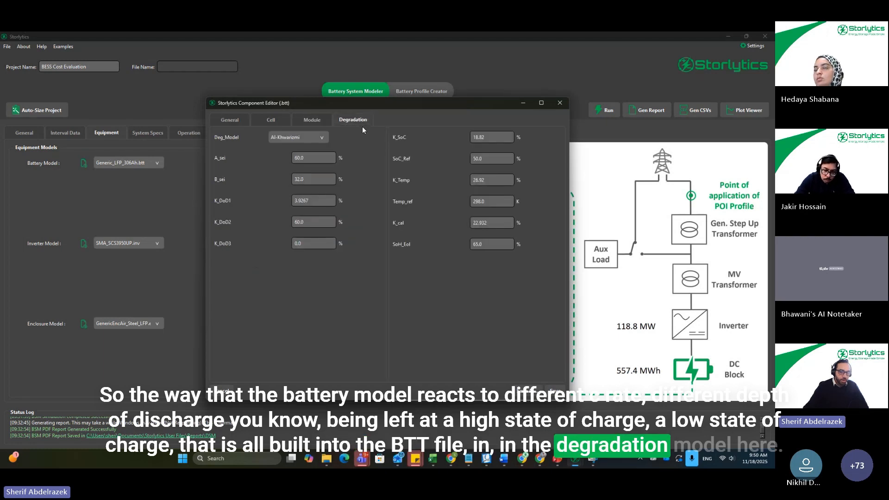
left_click(559, 103)
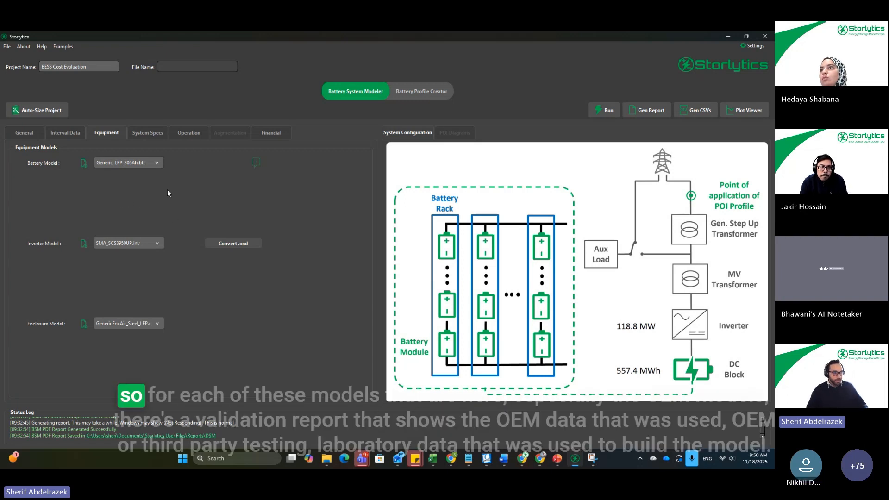
Step: Reopen and close the battery model's general information, and browse the available battery models without choosing a different one
left_click(83, 163)
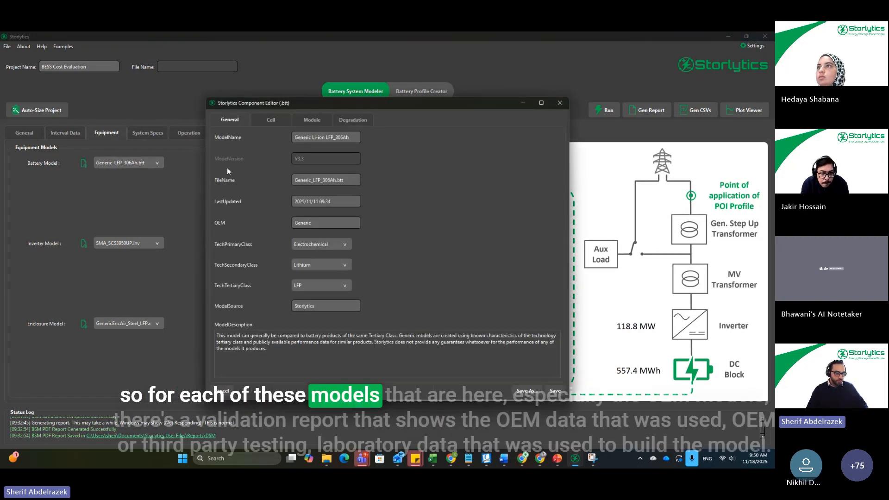
left_click(560, 103)
left_click(149, 164)
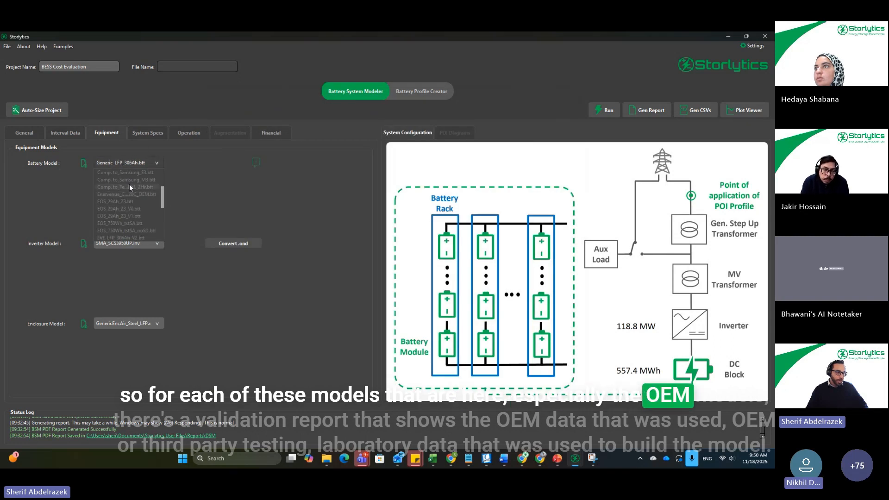
left_click(193, 188)
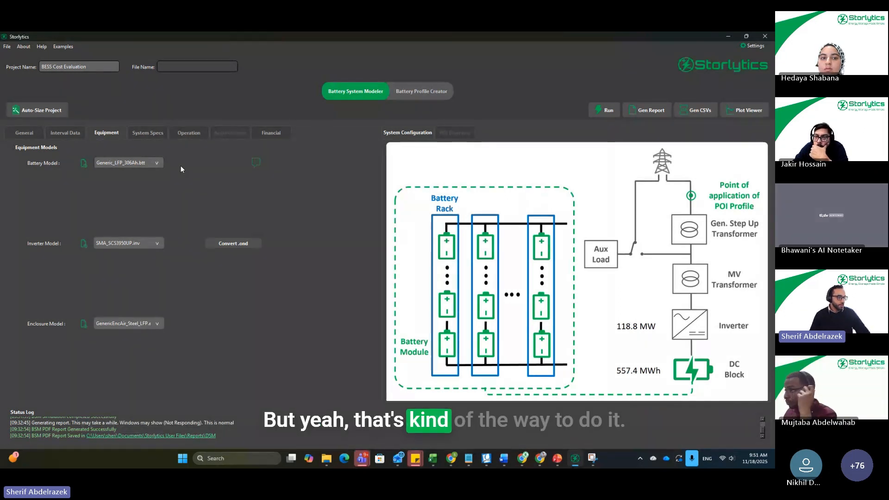
left_click(153, 163)
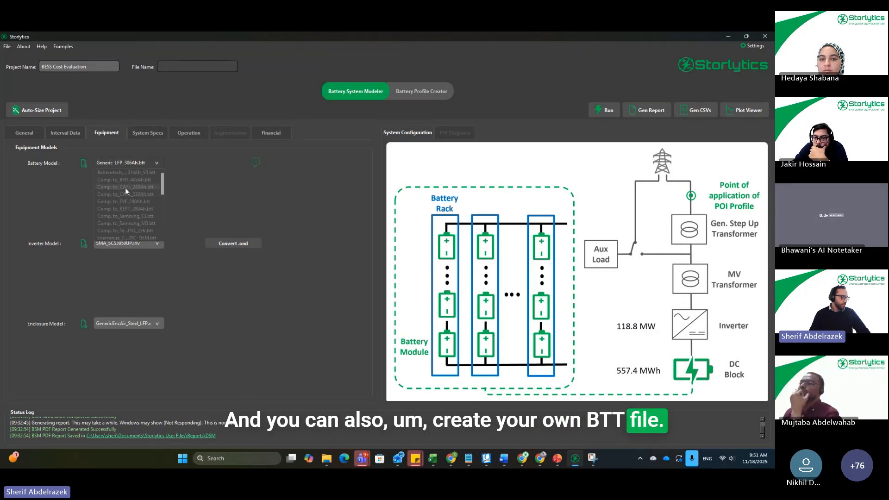
left_click(165, 168)
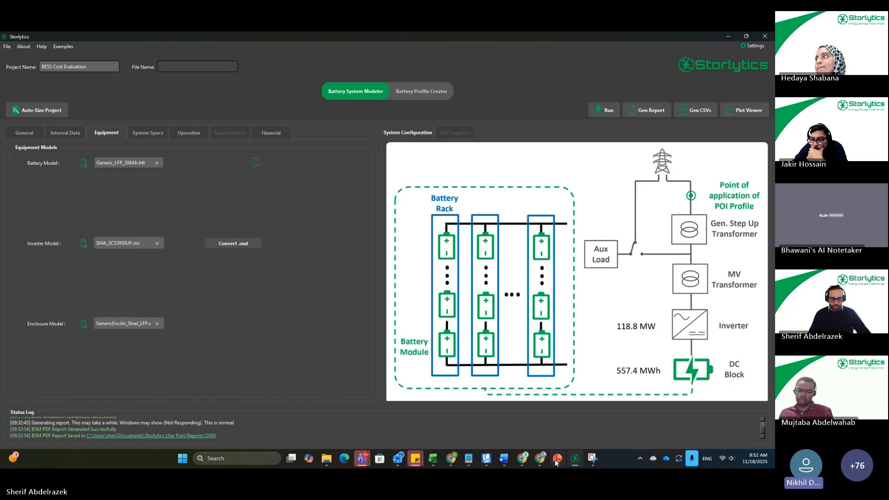
Step: Switch to the Storlytics V4 Introduction Webinar presentation in PowerPoint and show slide 3, the Storlytics Energy Storage Intro
mouse_move(557, 459)
left_click(560, 414)
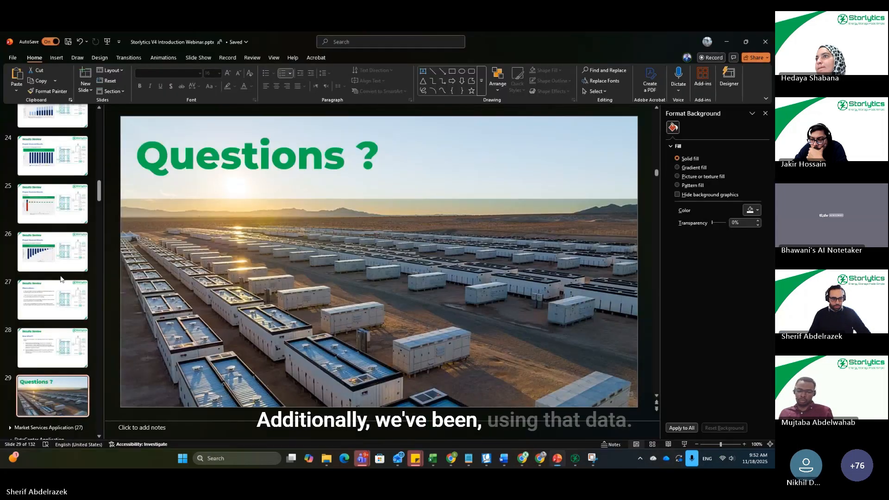
scroll(51, 301, "up", 10)
scroll(51, 299, "up", 10)
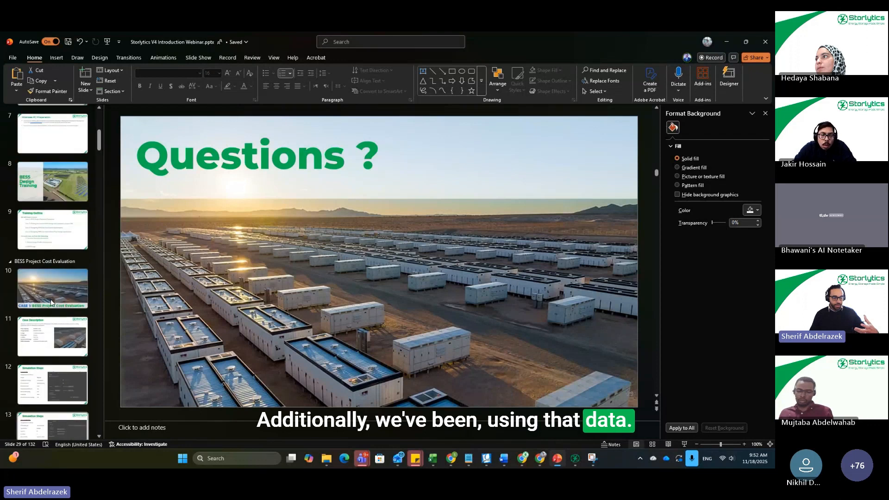
left_click(75, 245)
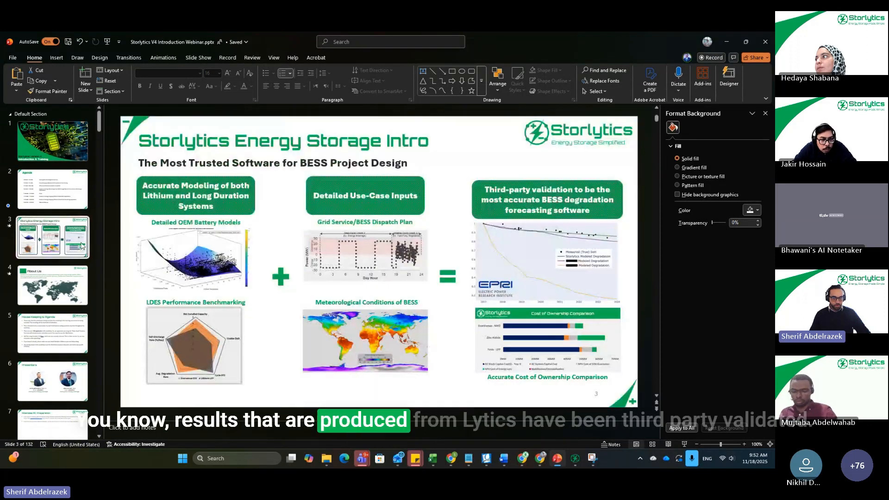
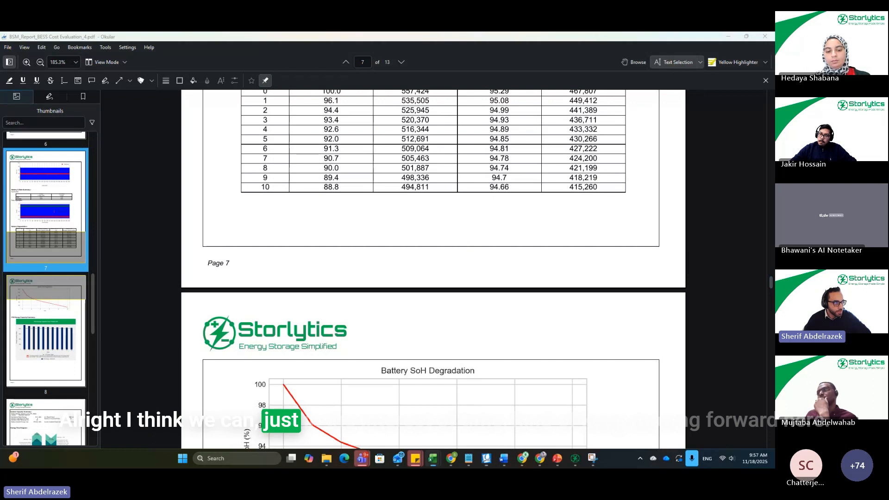
Step: Switch to Storlytics and plot the Qset(kVAR) trend as Trend 2 in a maximized Plot Viewer of timestep data
key("alt+Tab")
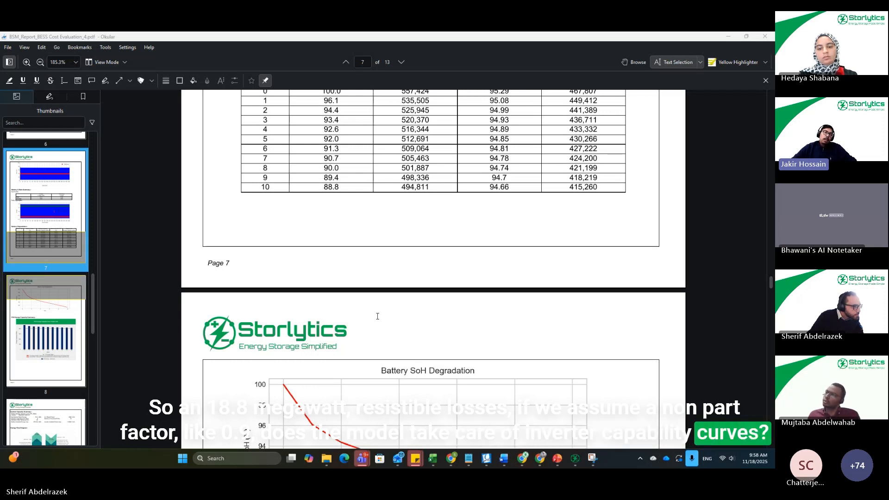
left_click(576, 460)
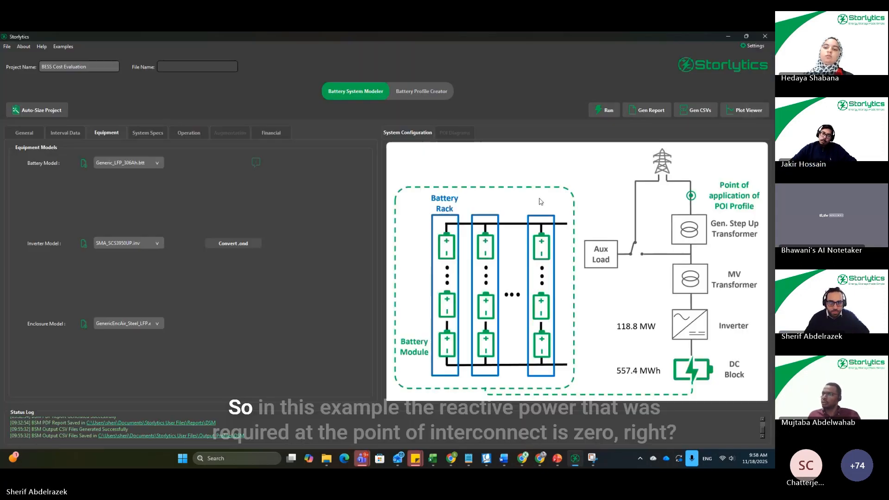
left_click(724, 116)
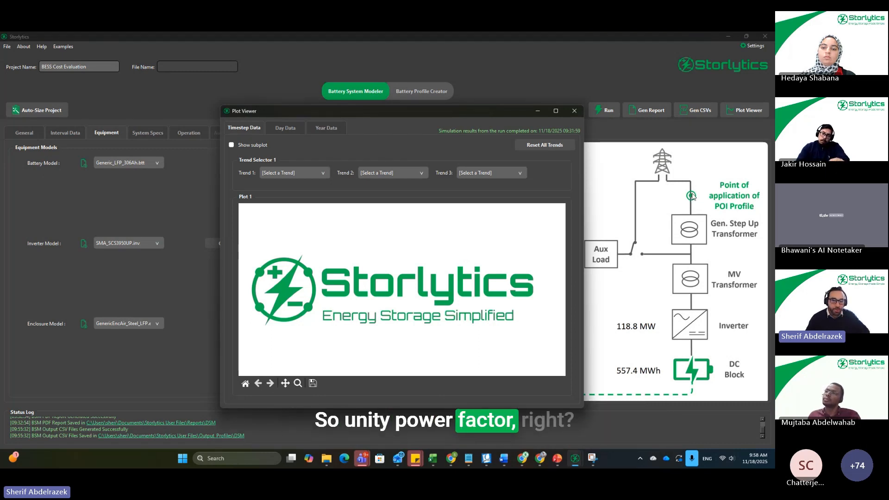
left_click(556, 111)
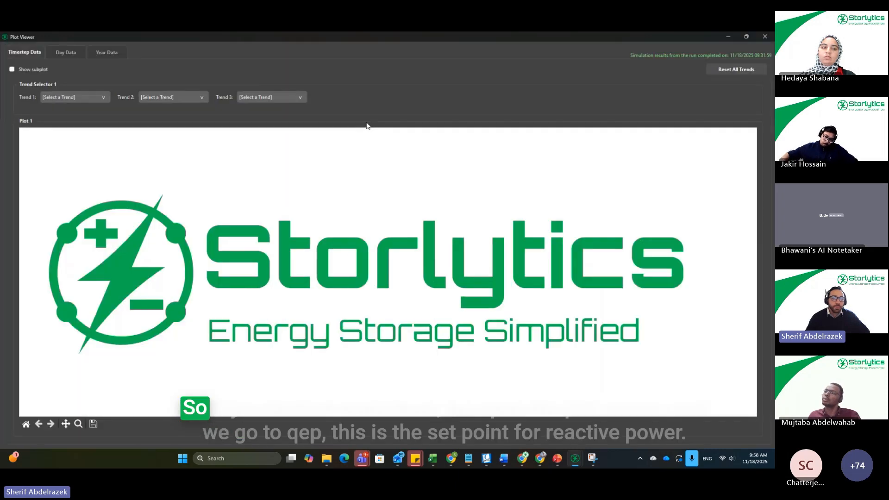
left_click(187, 99)
scroll(164, 153, "down", 5)
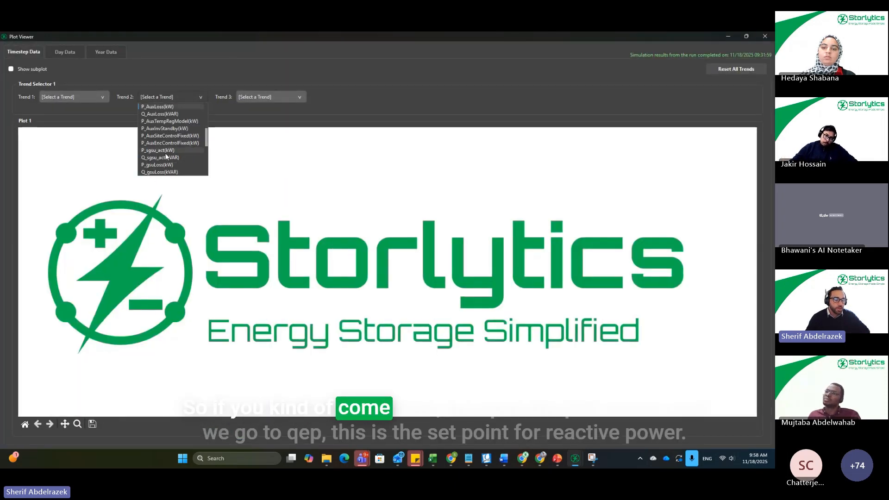
scroll(179, 162, "down", 2)
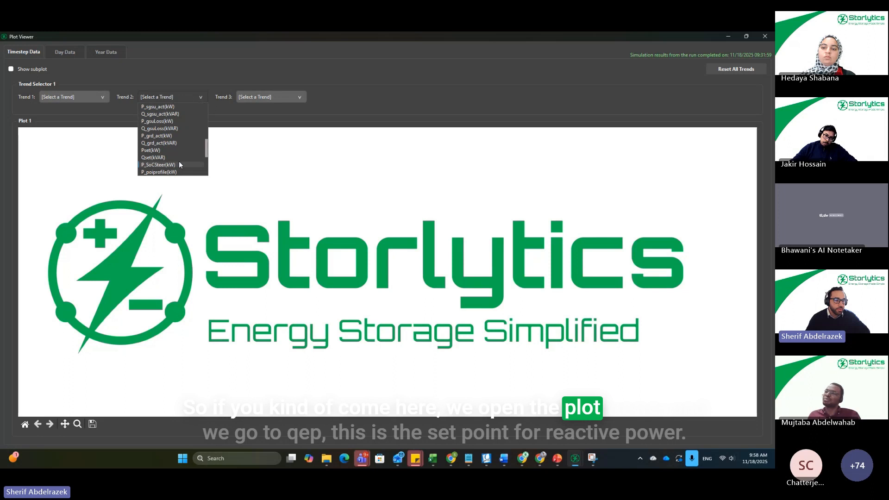
left_click(155, 159)
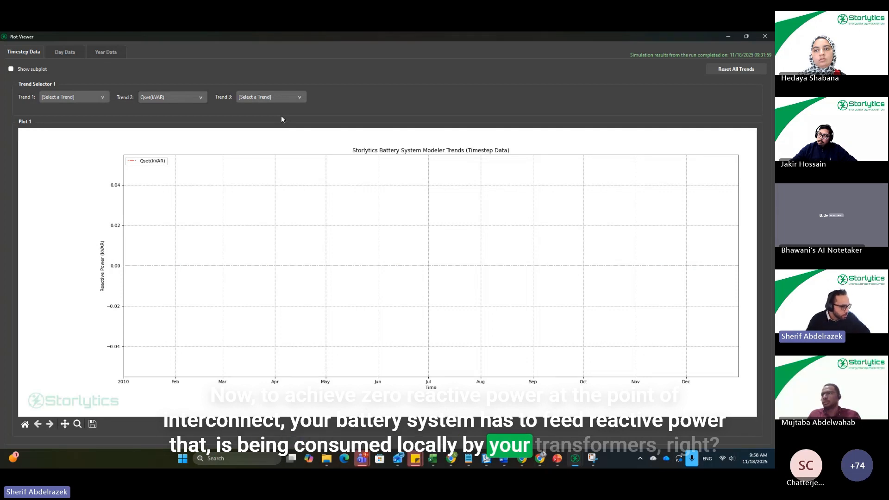
Step: Add Q_inv_act(kVAR) as Trend 1, zoom the plot into about eleven days of January, and return to the main project window
left_click(98, 98)
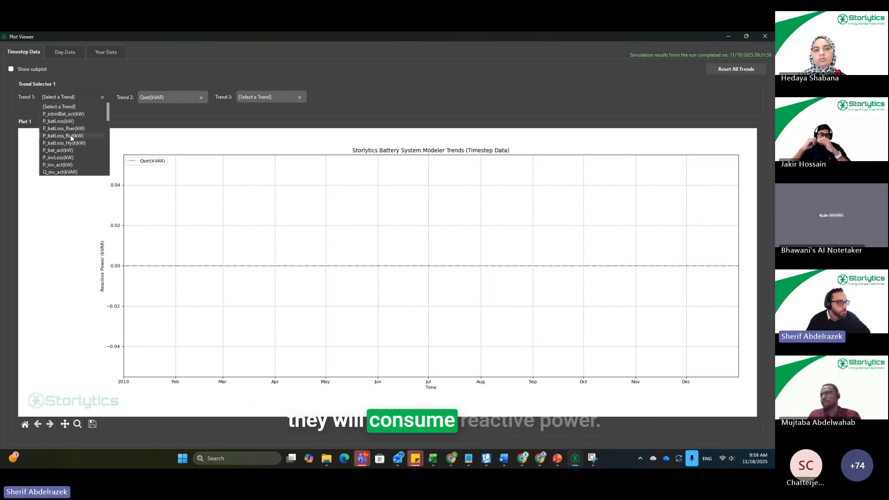
scroll(71, 136, "down", 1)
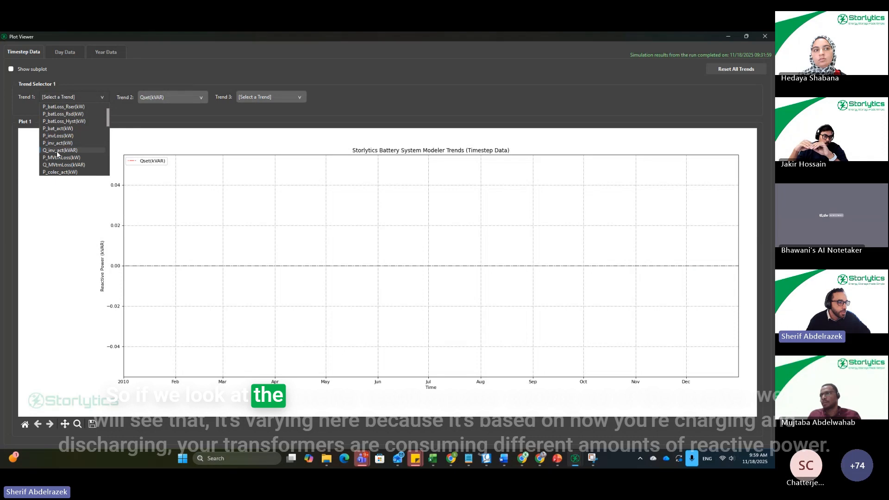
left_click(60, 151)
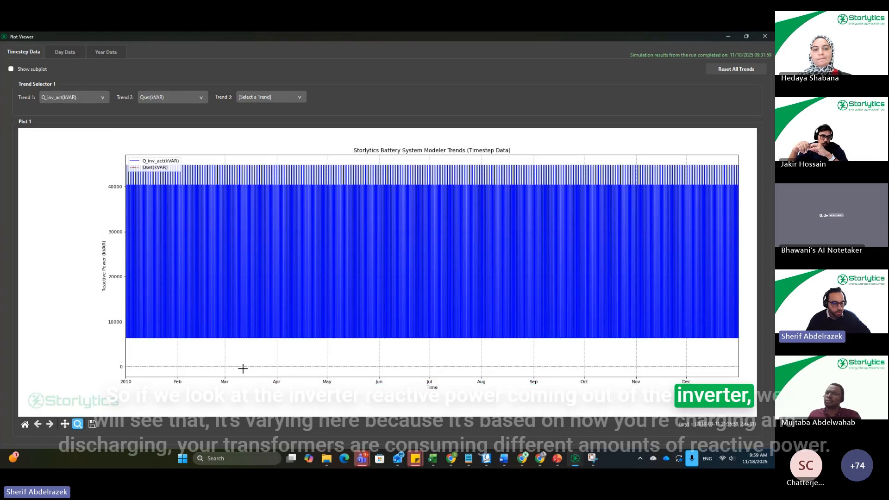
left_click_drag(192, 161, 211, 341)
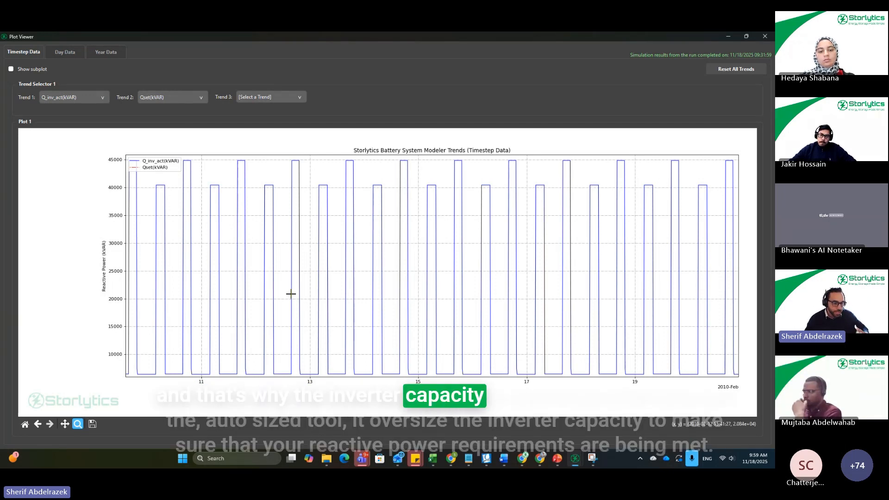
mouse_move(581, 462)
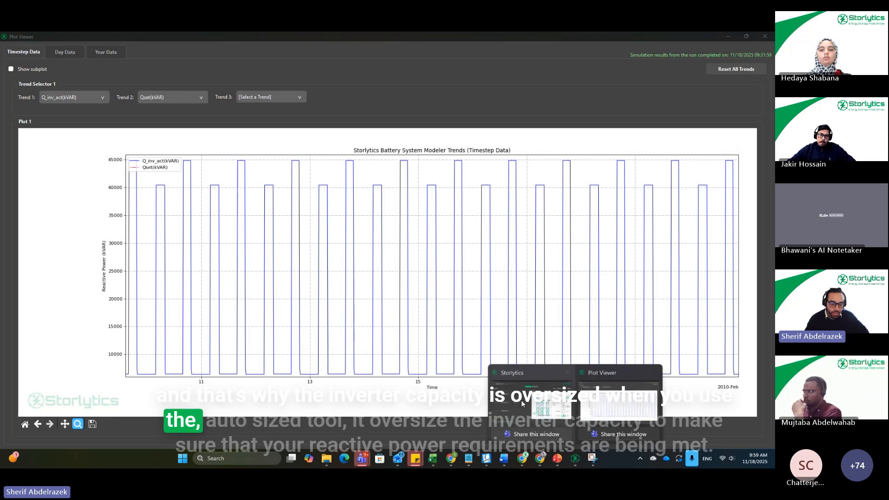
left_click(533, 394)
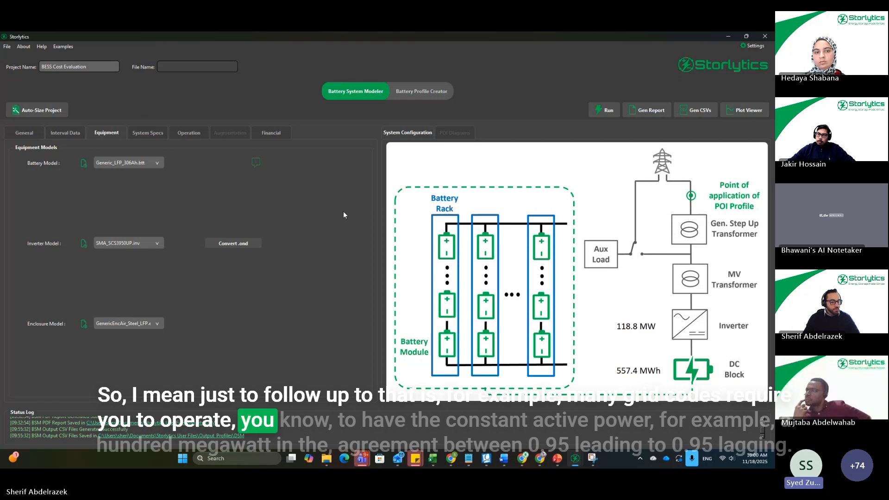
Step: Open BESS BTM_POI_Profile.csv from the POI Profiles folder under Input_Profiles in the Storlytics User Files, and maximize it in Excel
left_click(327, 458)
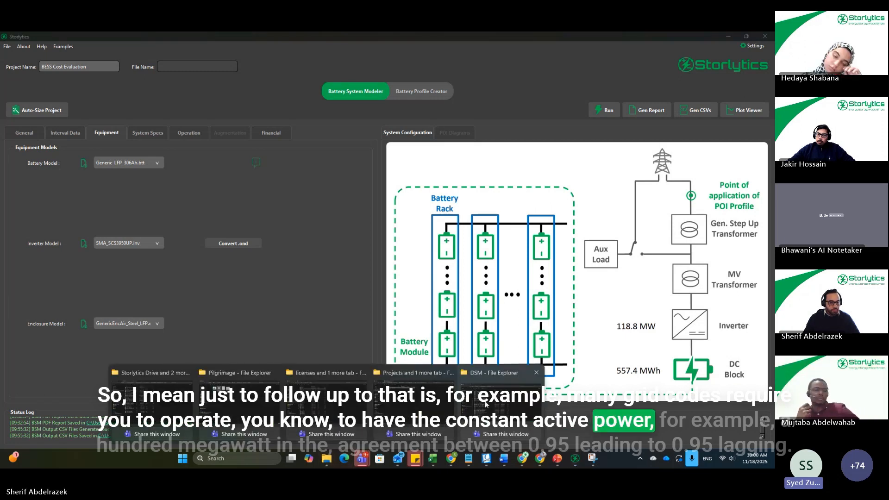
left_click(416, 371)
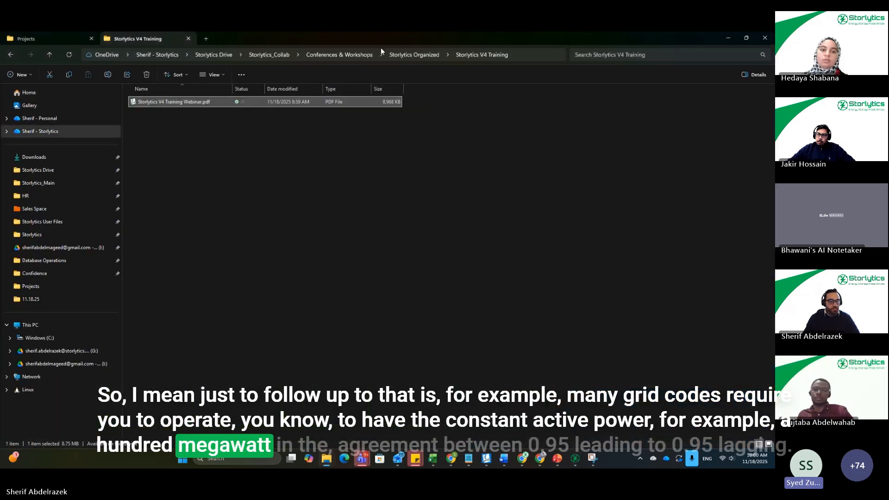
left_click(41, 223)
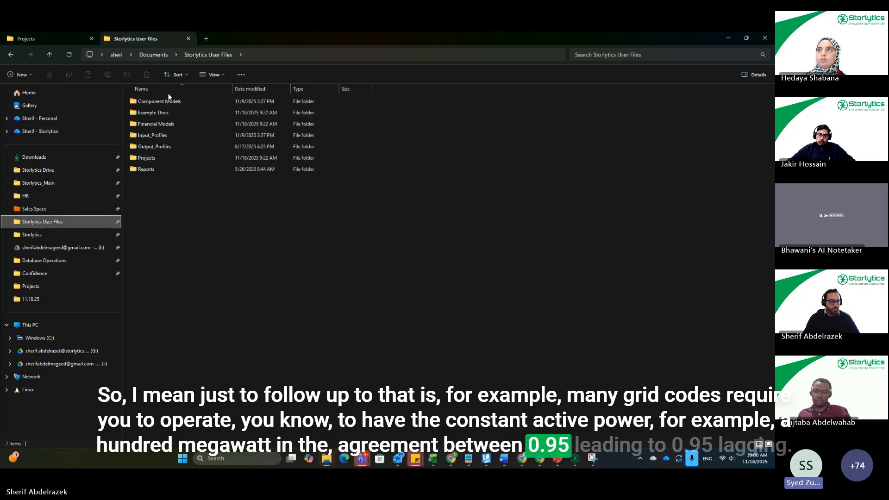
double_click(151, 137)
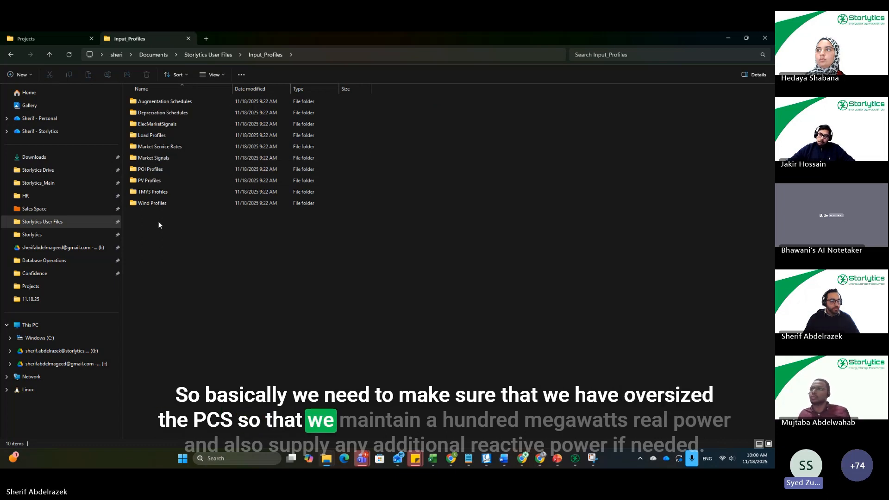
double_click(154, 169)
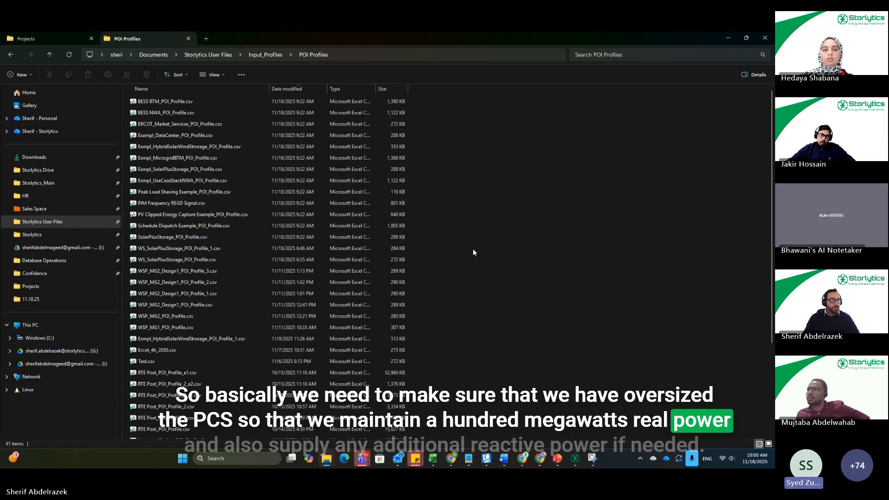
left_click(165, 103)
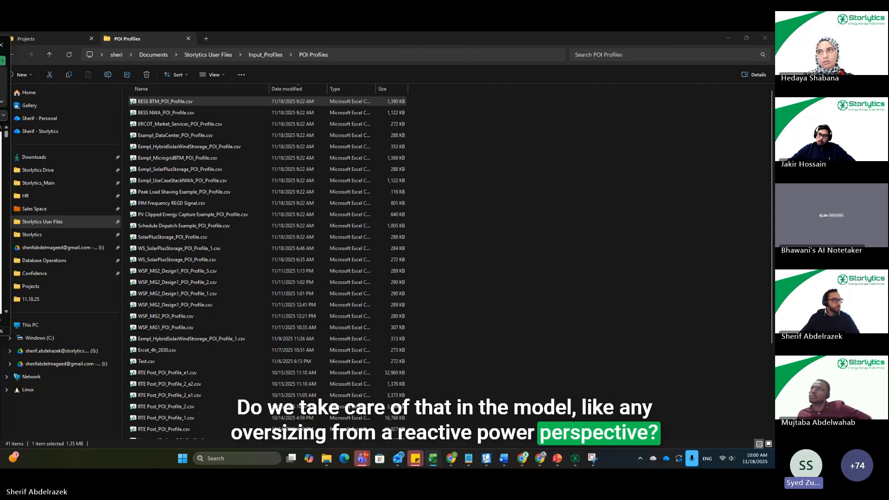
left_click_drag(0, 69, 530, 115)
double_click(531, 114)
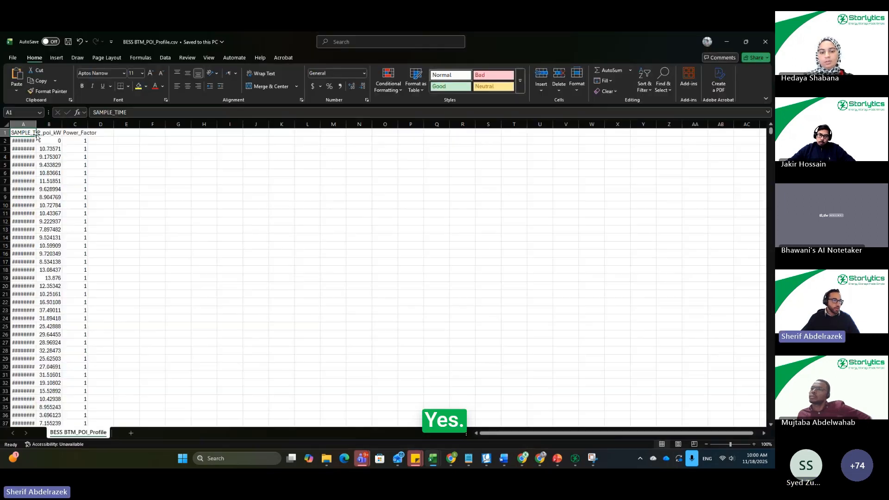
Step: Widen the SAMPLE_TIME column to fit and set Power_Factor to 0.95 in cells C2 to C13
double_click(34, 124)
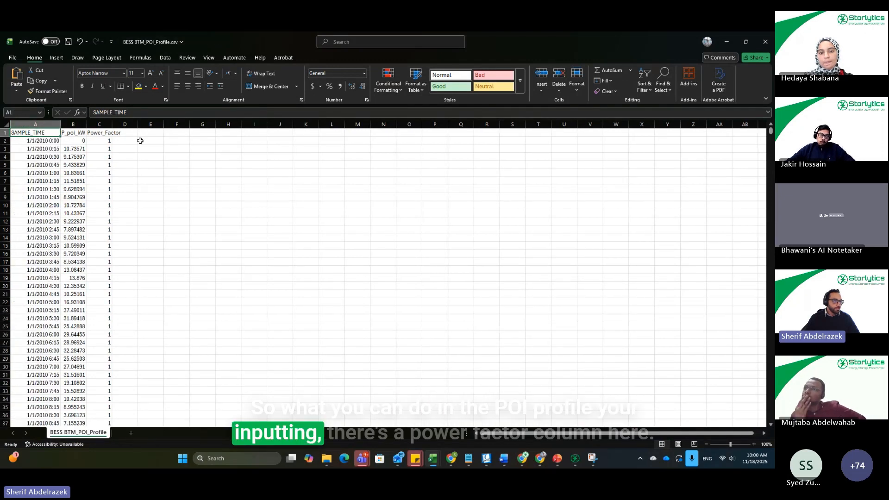
left_click(104, 134)
key("ctrl+shift+Down")
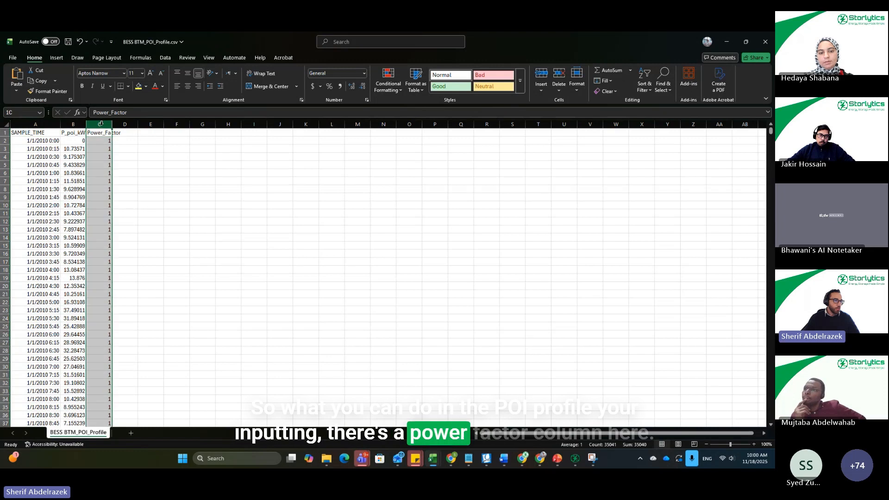
left_click(101, 139)
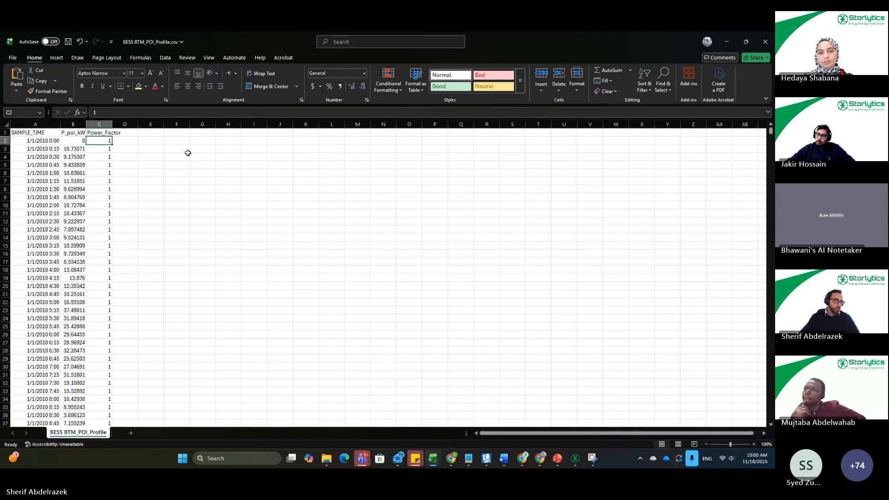
type("0.95")
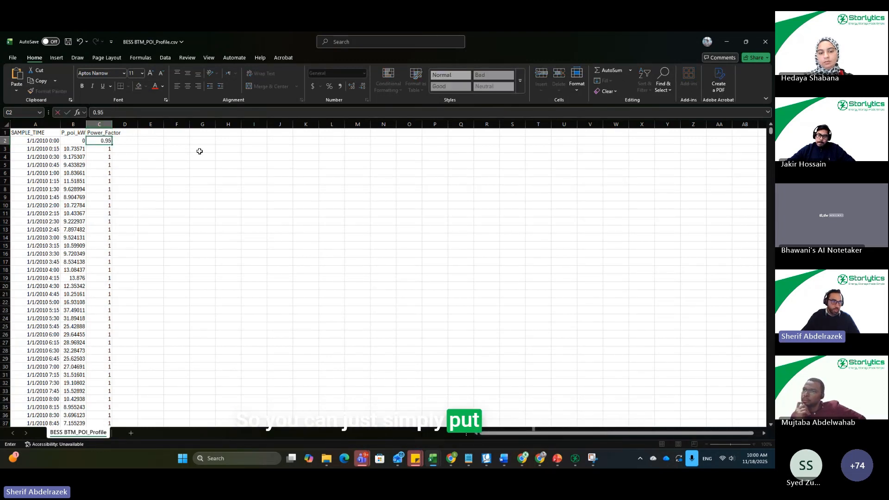
key("Return")
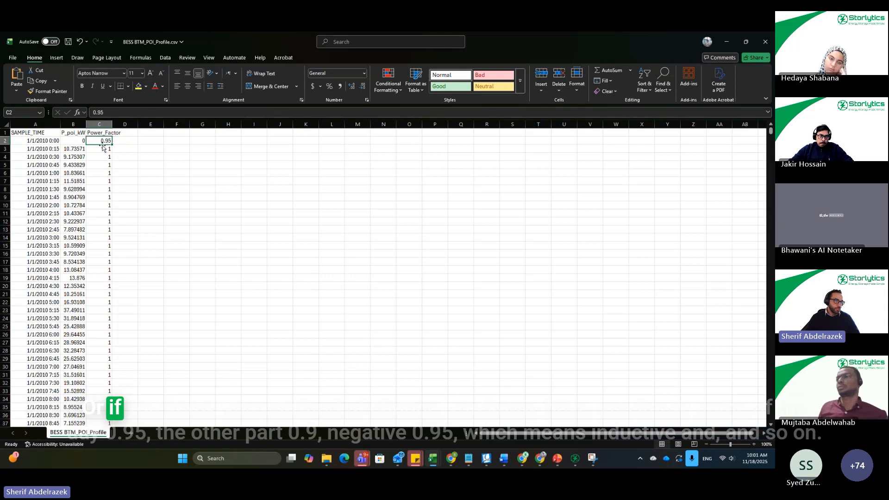
left_click_drag(111, 144, 111, 163)
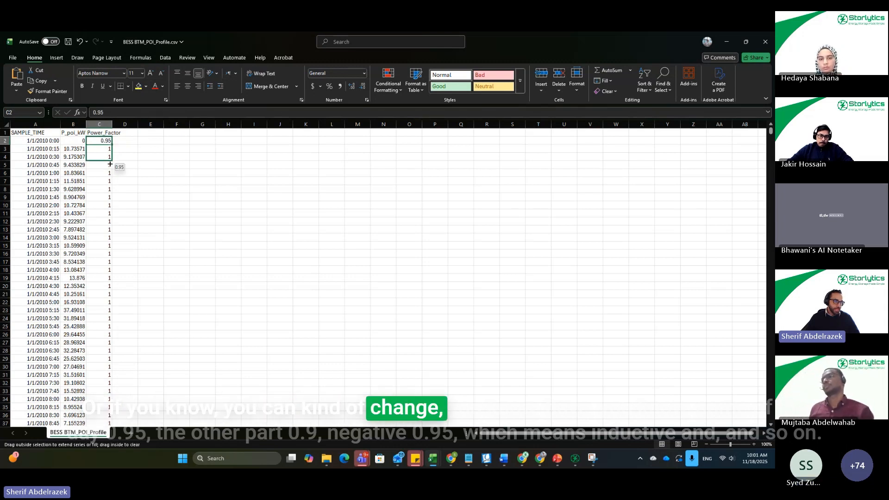
left_click_drag(111, 231, 112, 232)
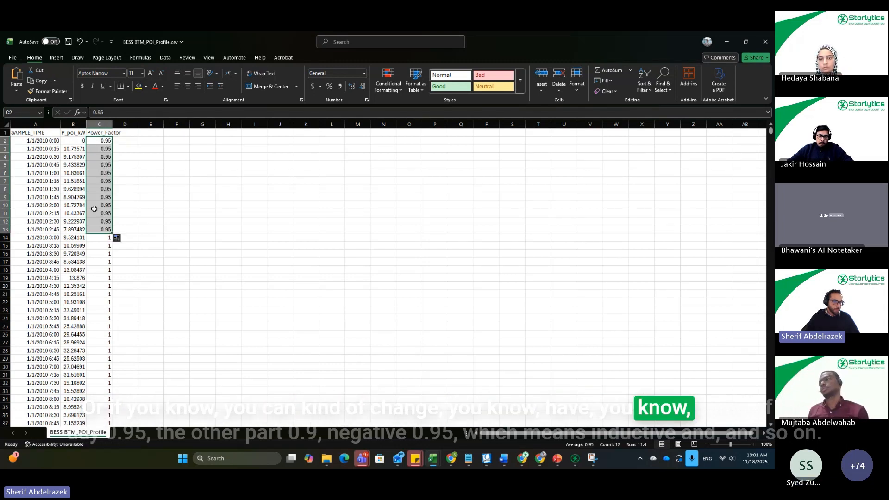
Step: Set Power_Factor to -0.95 in cells C14 to C21
left_click(101, 238)
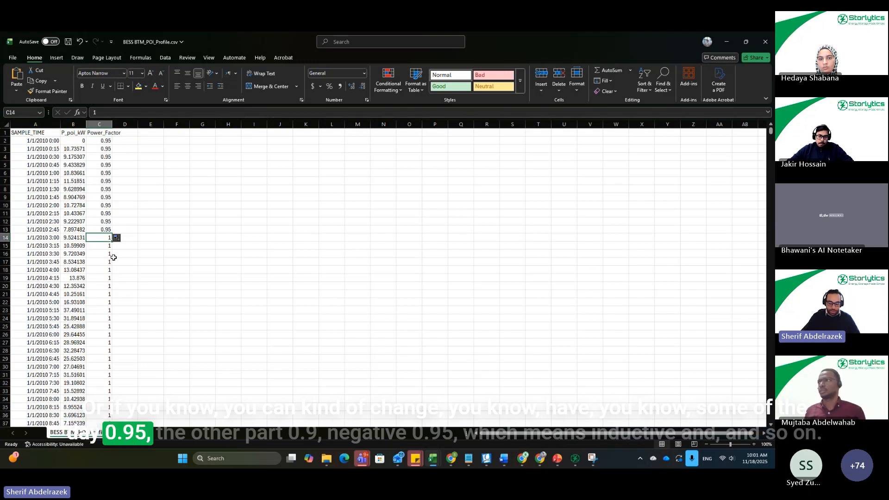
type("-0.95")
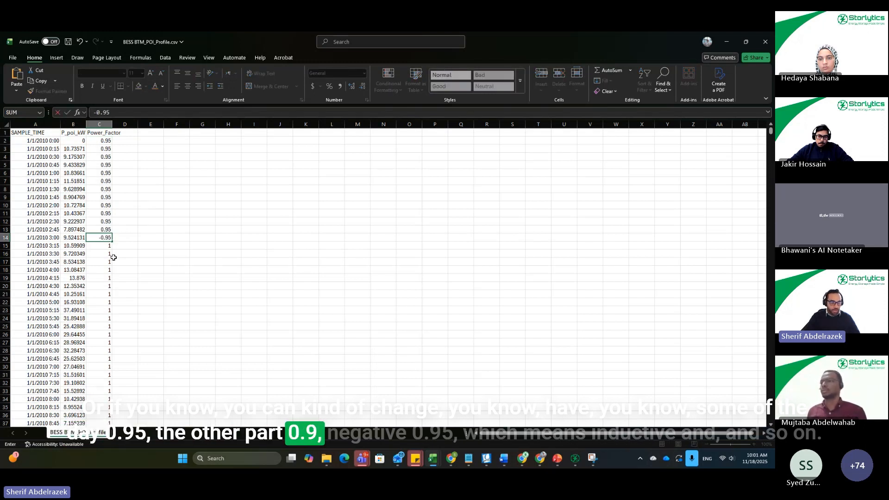
key("Return")
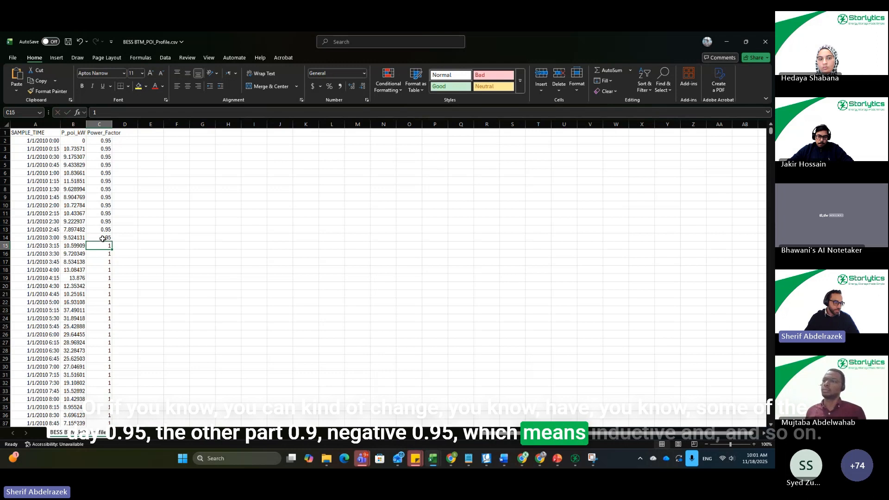
left_click_drag(108, 243, 115, 294)
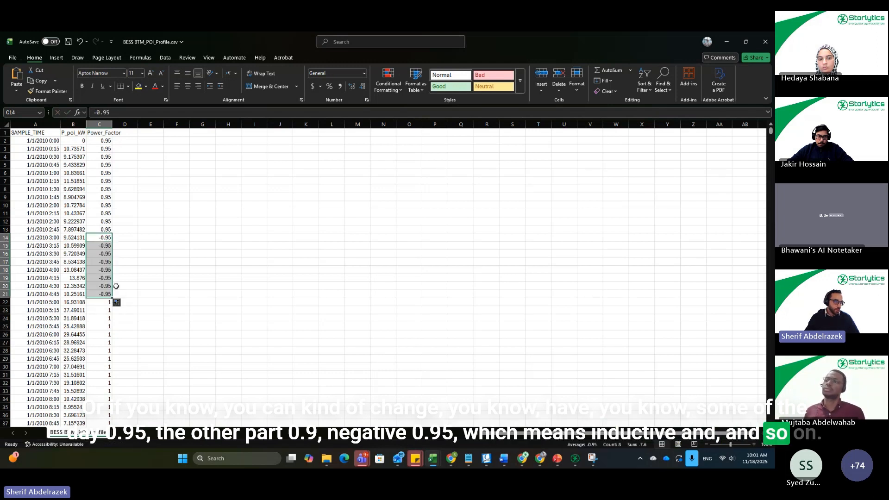
left_click(142, 263)
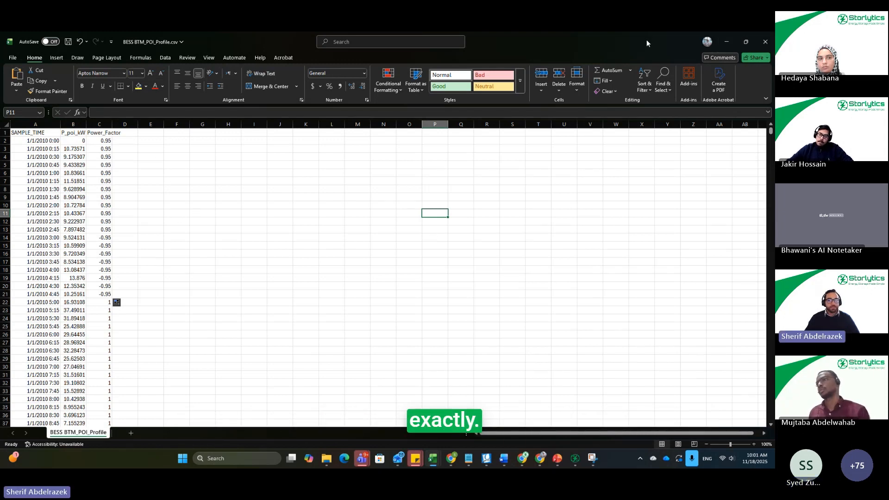
Step: Close the POI profile file without saving its changes and switch back to the Storlytics Plot Viewer
left_click(761, 43)
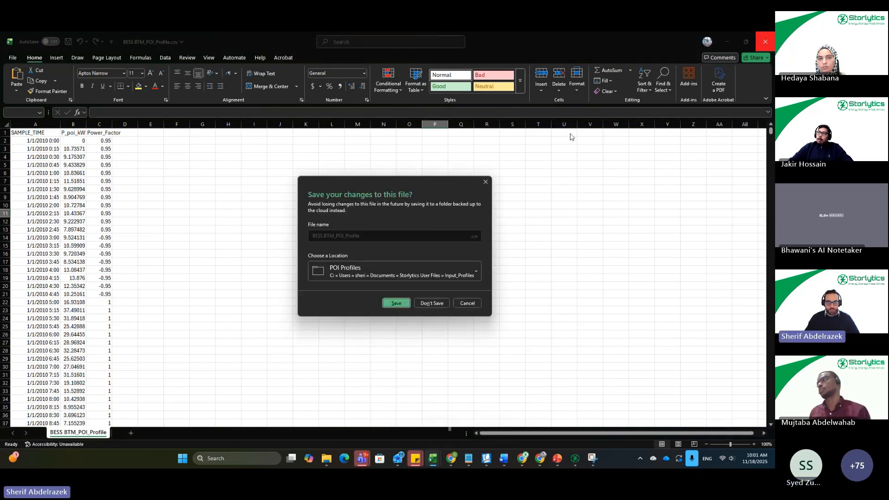
left_click(432, 303)
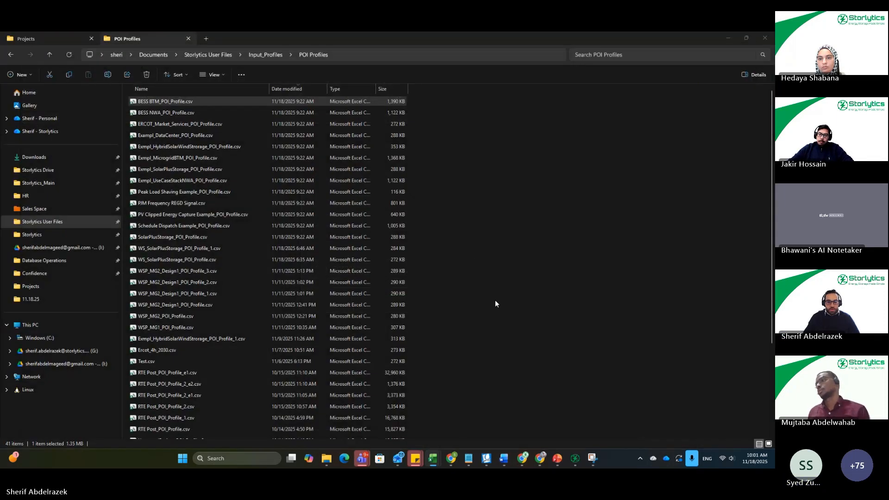
left_click(529, 295)
left_click(576, 459)
left_click(606, 418)
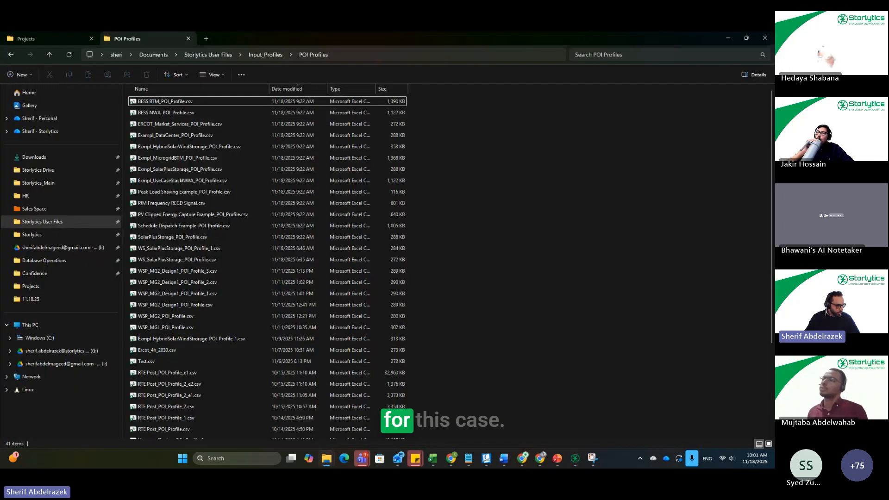
Step: Switch to the Storlytics V4 Introduction Webinar deck in PowerPoint and expand the Market Services Application section to show the Case 2: Maximizing Project IRR slide
left_click(557, 458)
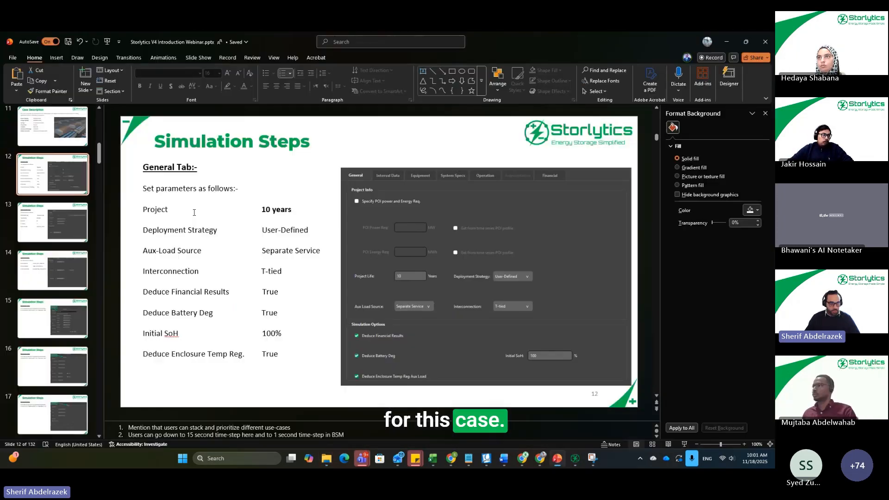
scroll(45, 341, "down", 5)
scroll(45, 342, "down", 8)
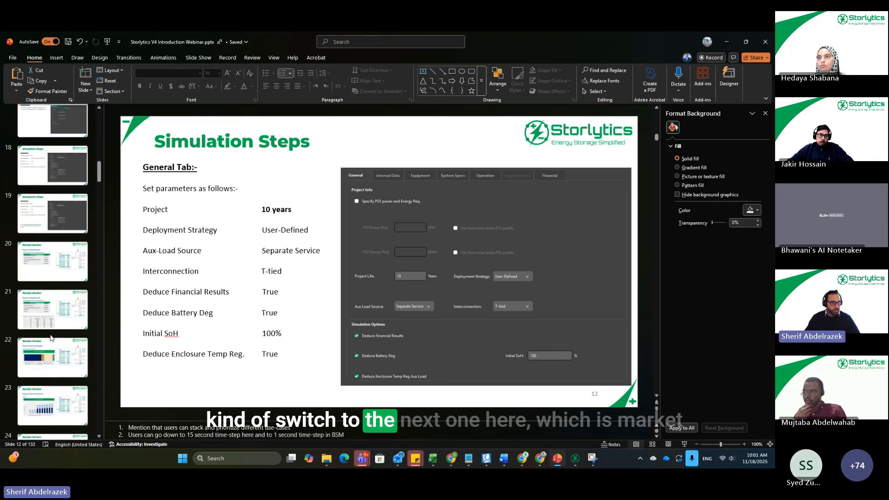
scroll(54, 371, "down", 1)
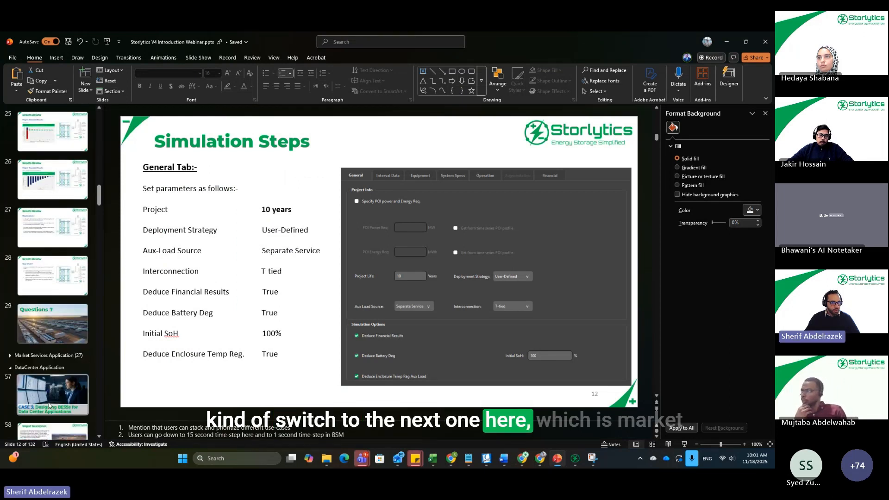
left_click(49, 404)
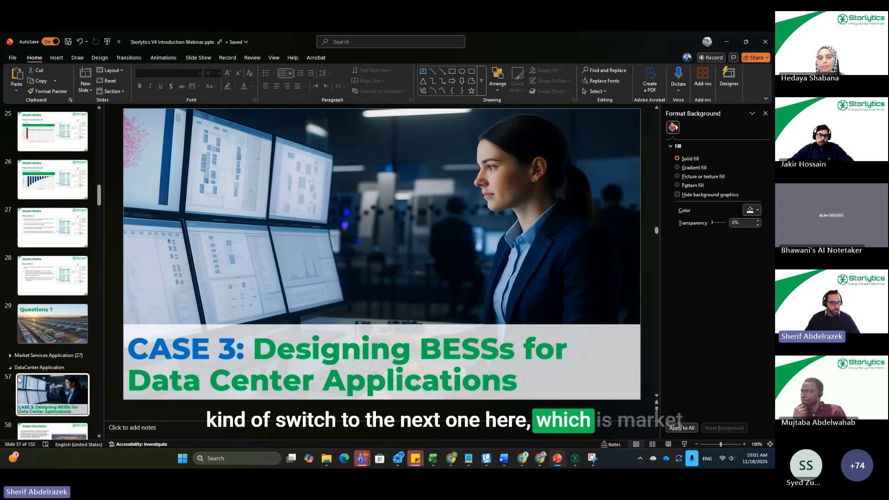
left_click(10, 355)
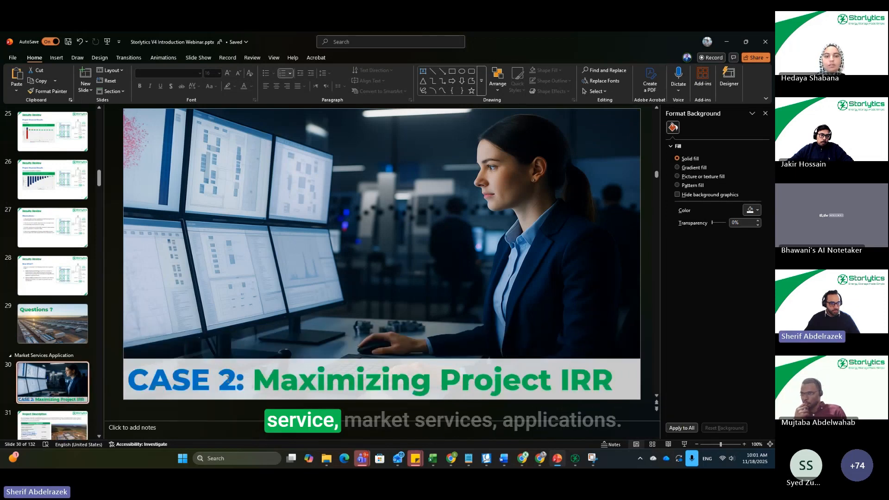
Step: Show the Project Description slide that follows the Case 2 title slide in the Market Services Application section
scroll(32, 374, "down", 2)
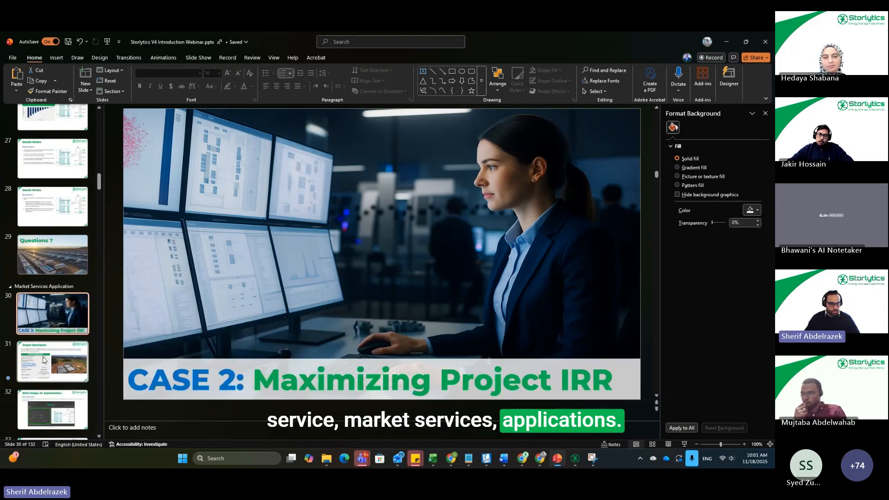
left_click(49, 364)
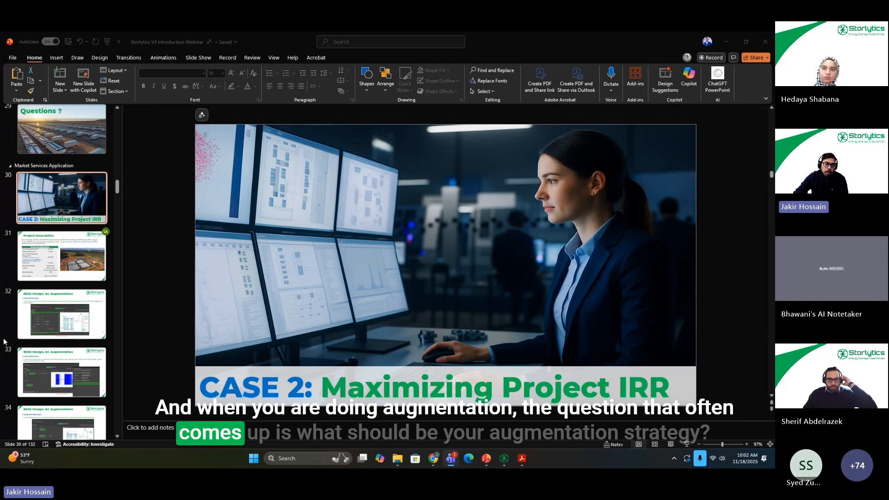
left_click(46, 265)
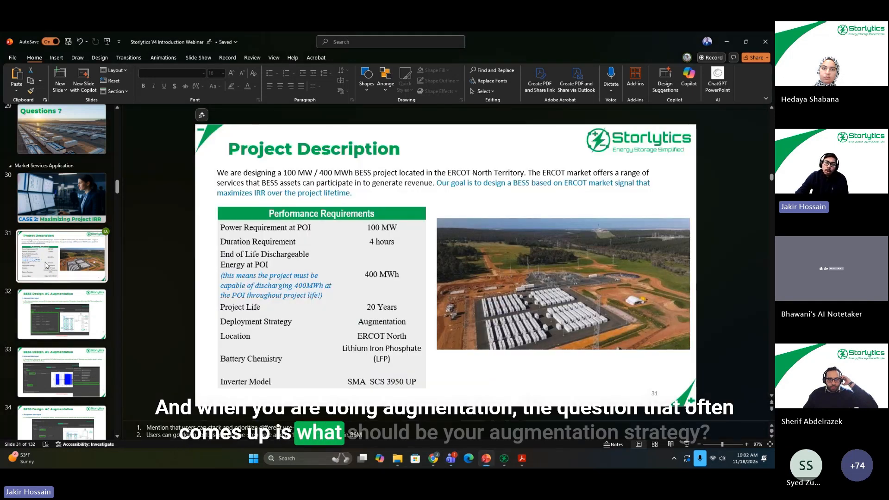
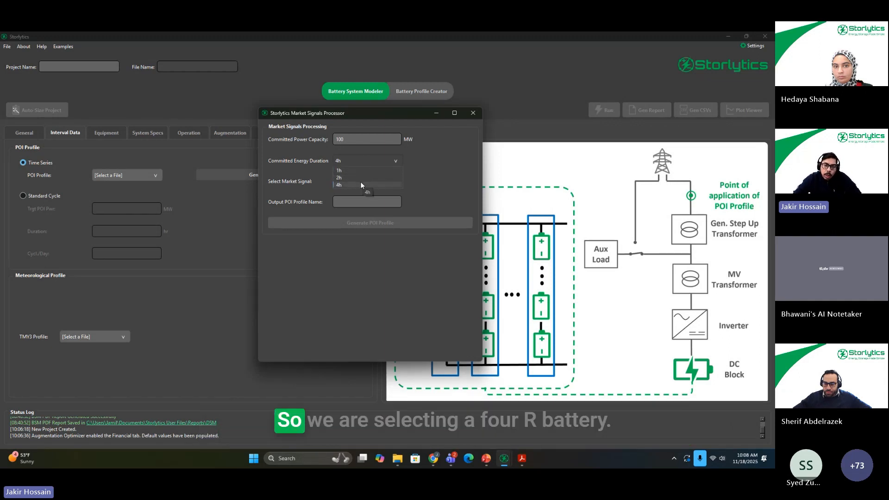
Step: Set the committed energy duration to 4h, with ERCOT_Market_Signals_4Hr as the market signal and 2027 as the year
left_click(361, 185)
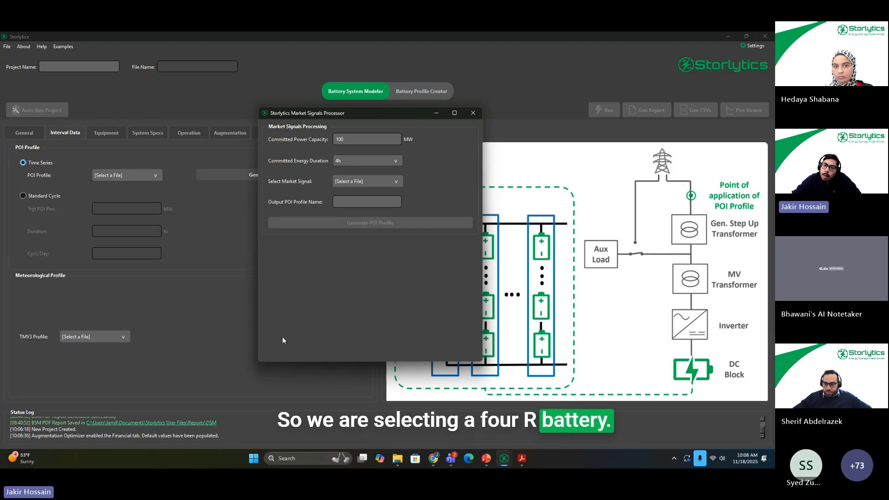
left_click(363, 183)
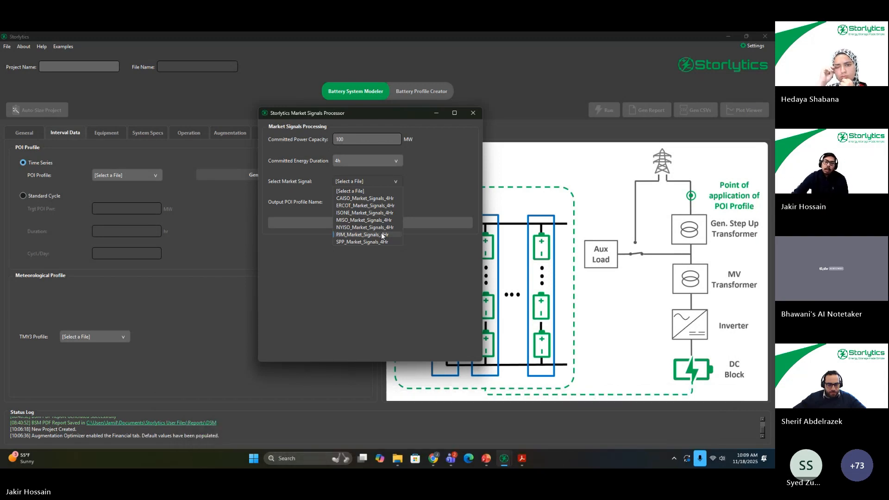
left_click(385, 205)
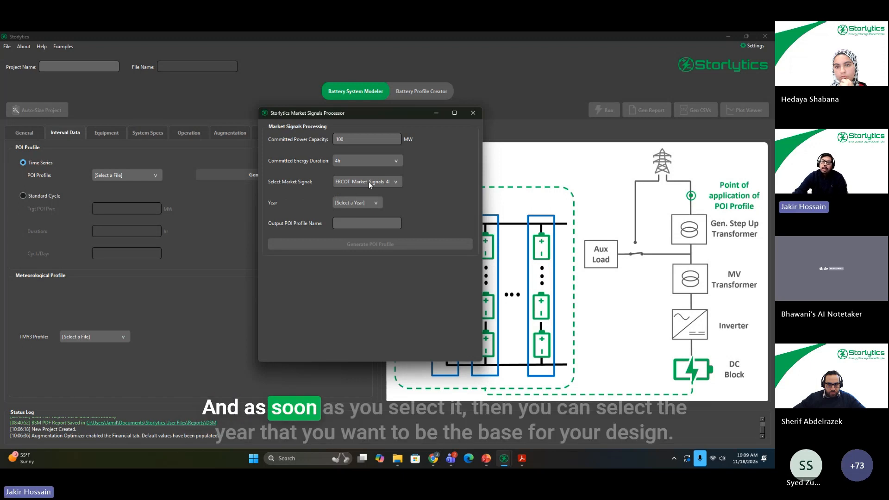
left_click(354, 202)
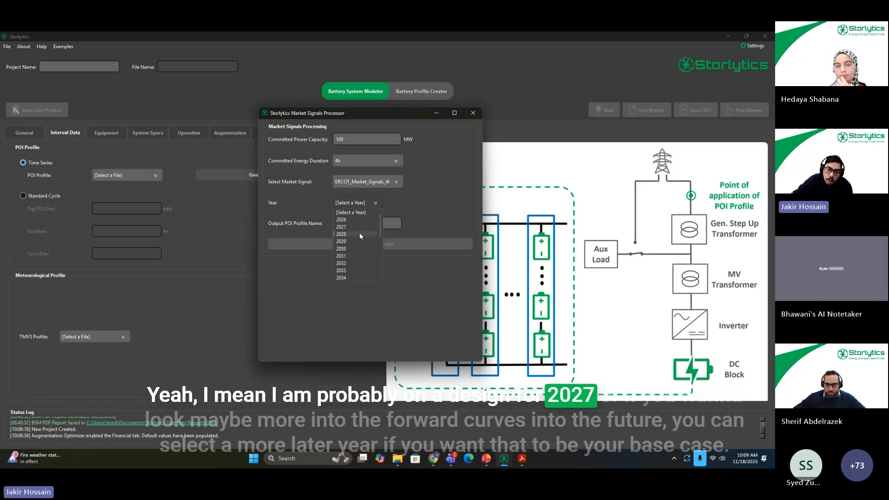
left_click(359, 227)
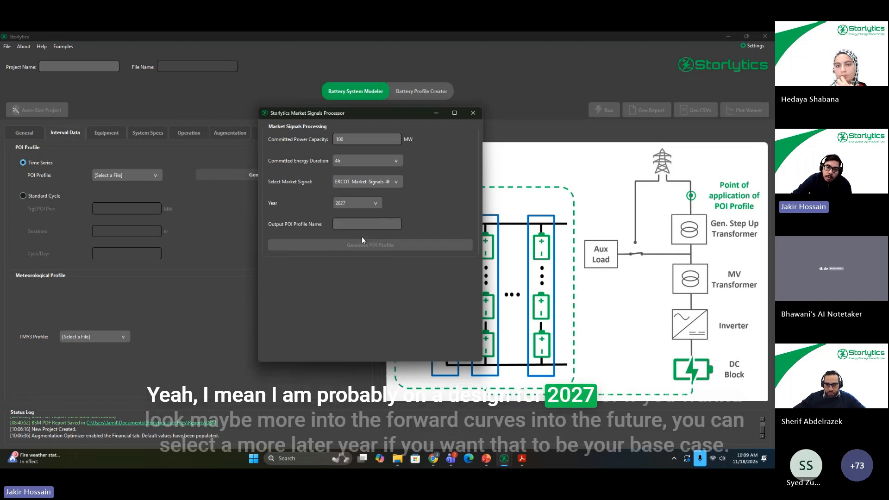
left_click(368, 202)
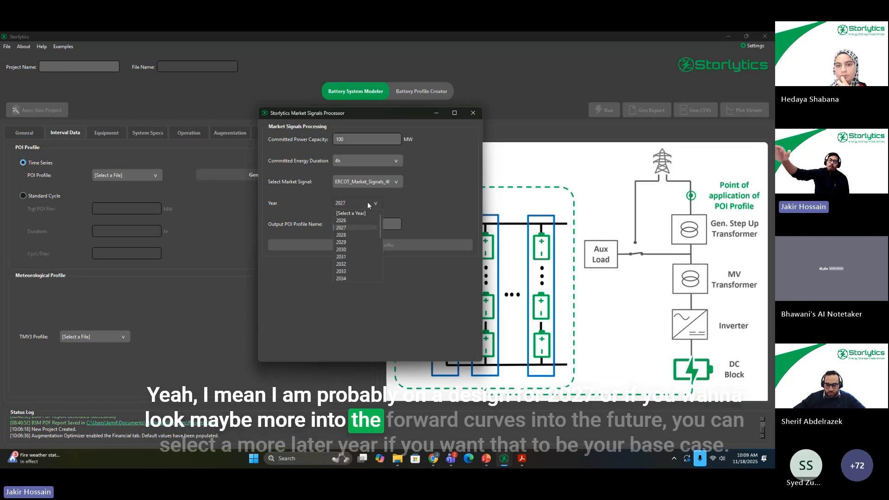
scroll(356, 261, "down", 2)
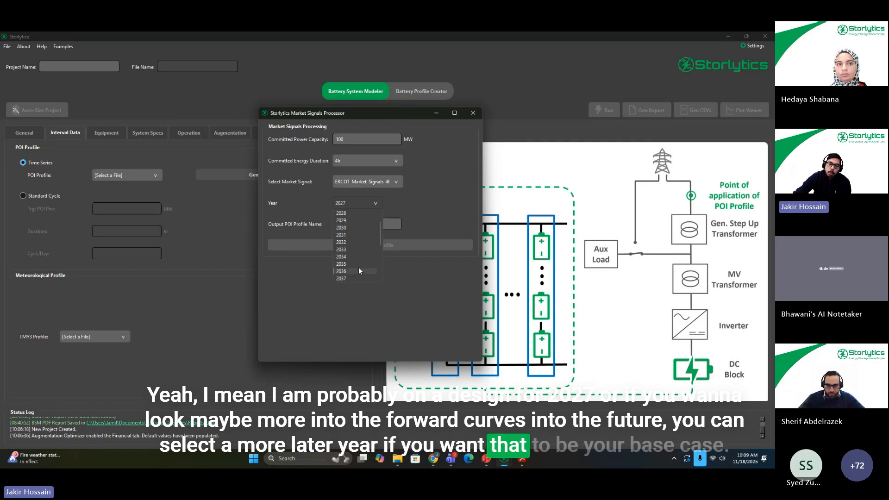
left_click(414, 202)
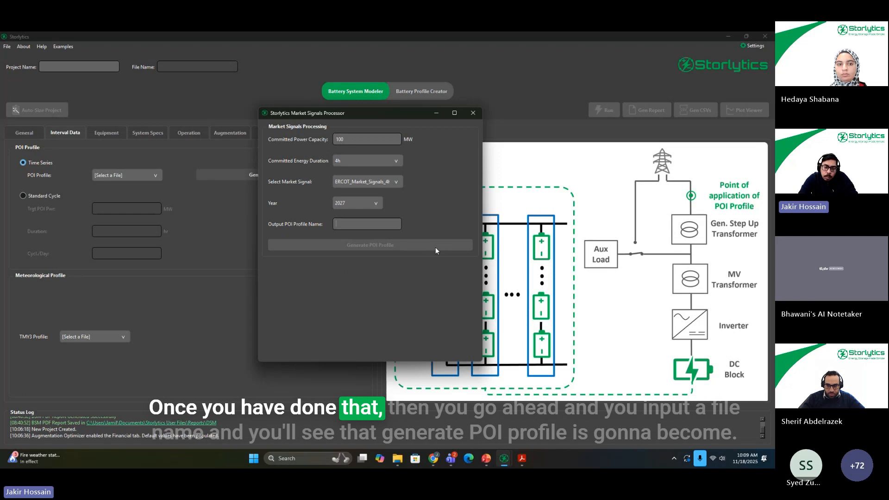
Step: Generate the POI profile under the name ERCOT_2027 and display its POI Profile time series diagram
type("ERC")
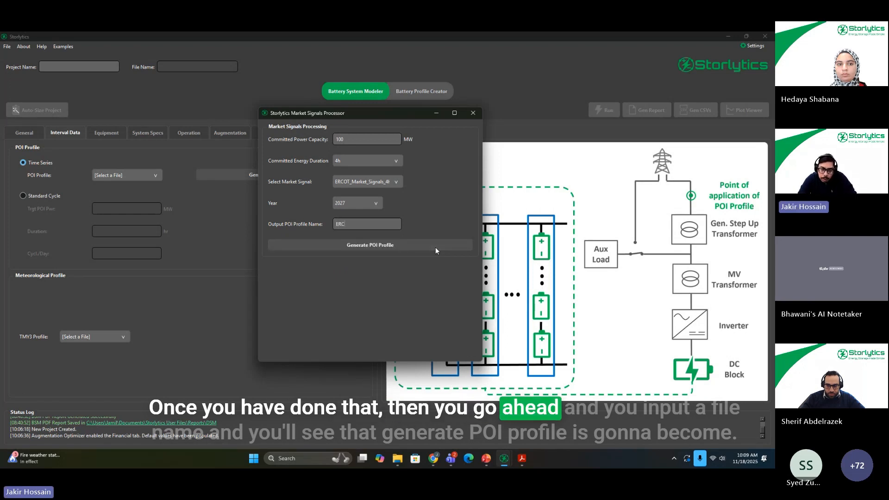
type("OT_")
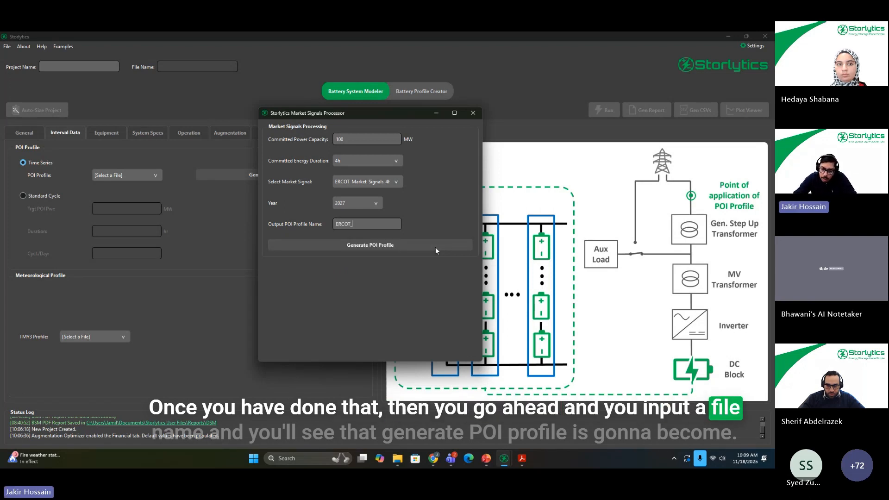
type("2027")
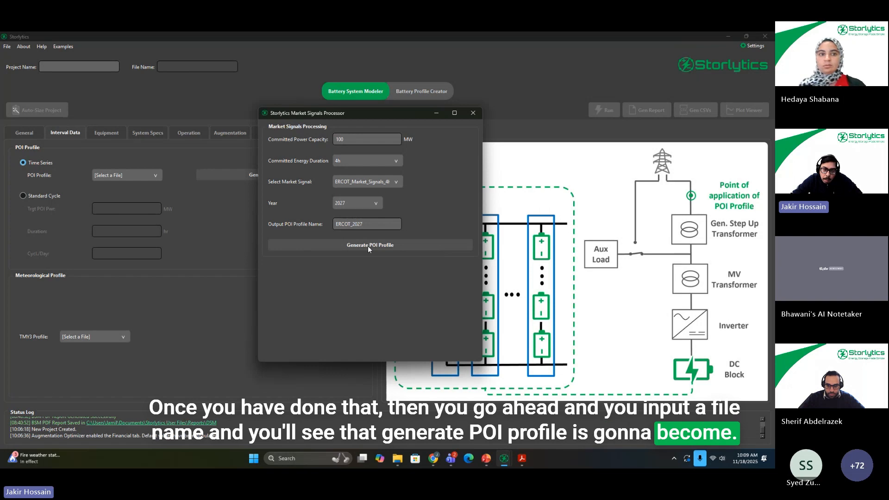
left_click(383, 251)
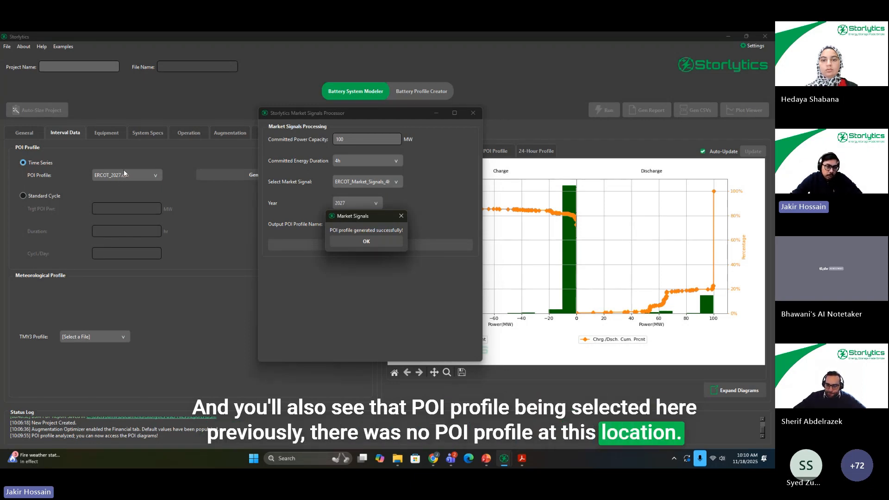
left_click(383, 238)
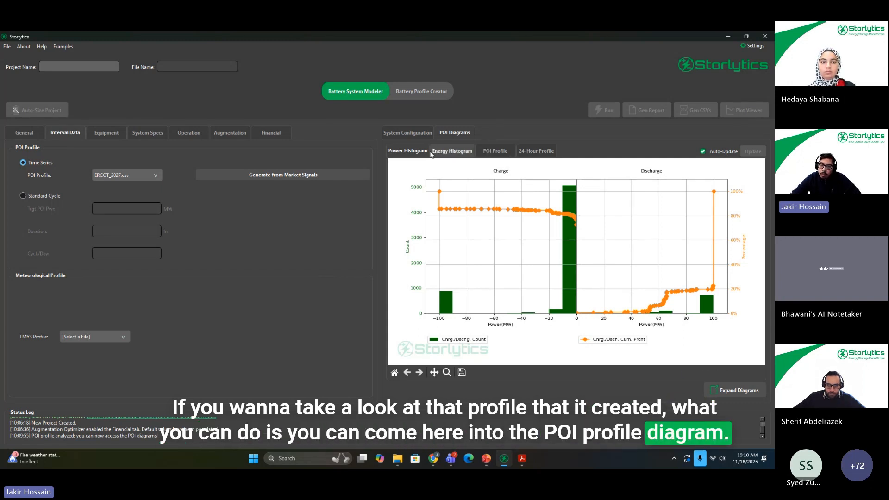
left_click(495, 152)
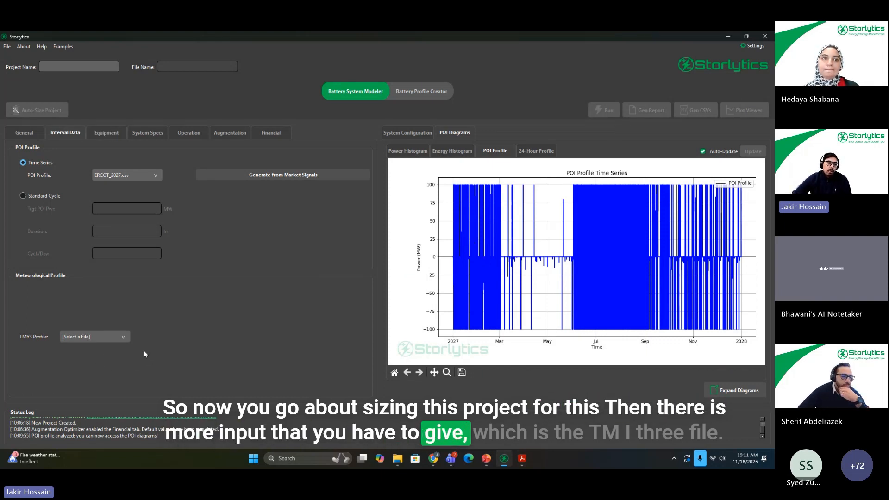
Step: Select Texas_TMY3_2022.csv as the TMY3 meteorological profile
left_click(87, 337)
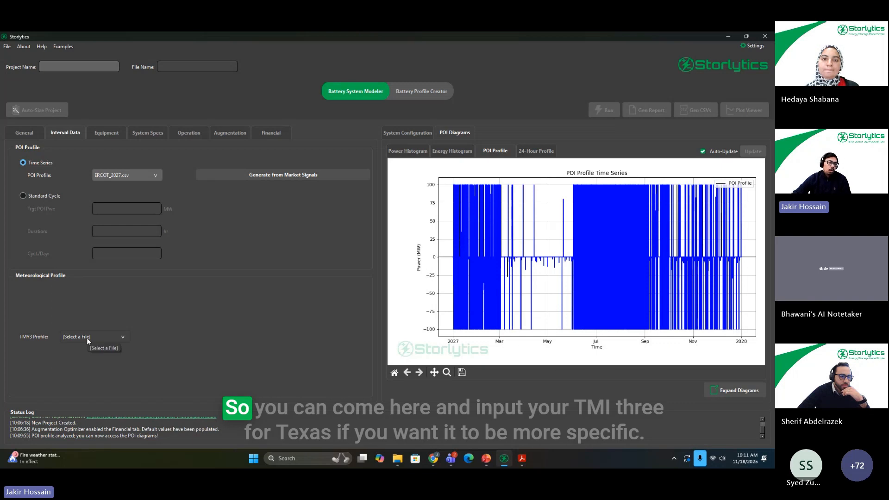
scroll(105, 384, "down", 5)
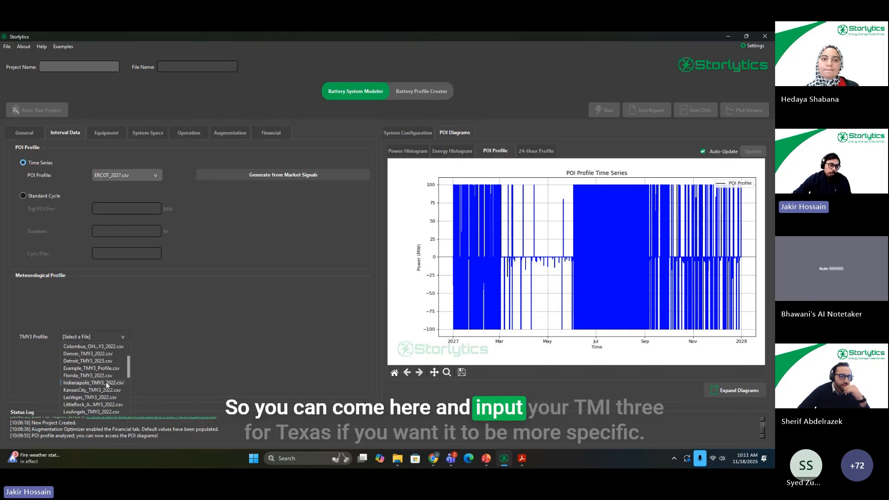
scroll(106, 389, "down", 3)
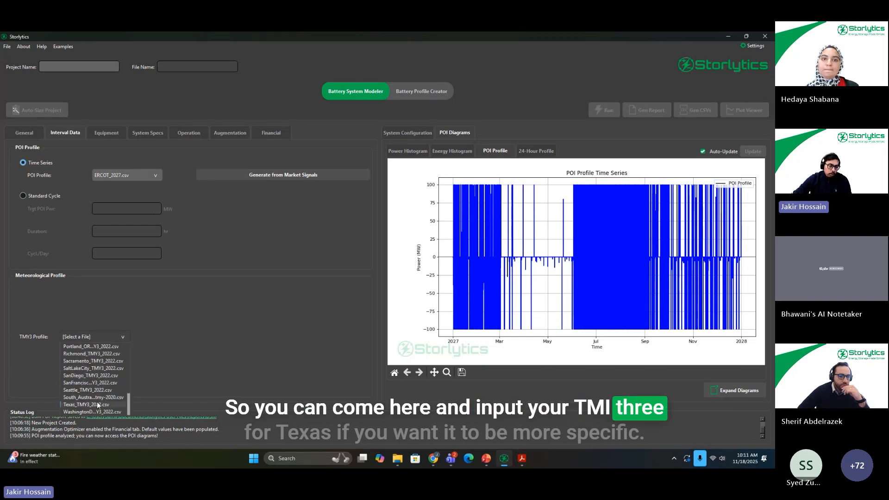
left_click(96, 405)
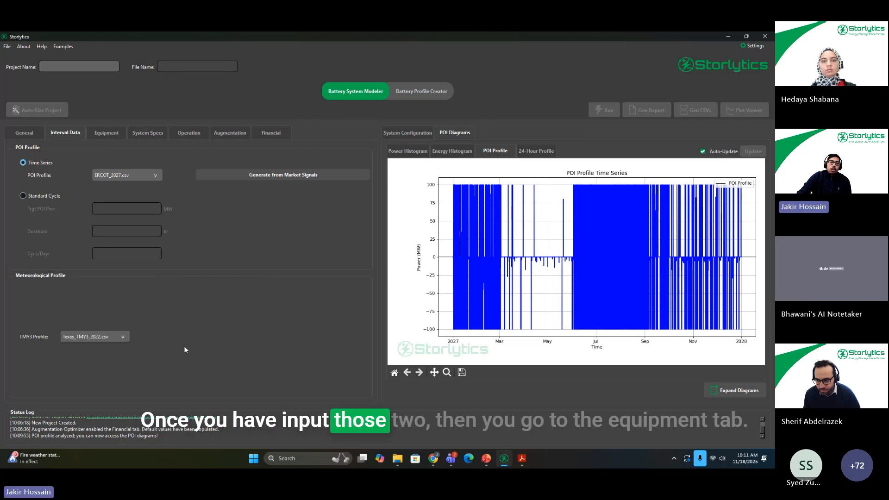
Step: Select Generic_LFP_280Ah.btt as the battery model in the equipment settings
left_click(106, 136)
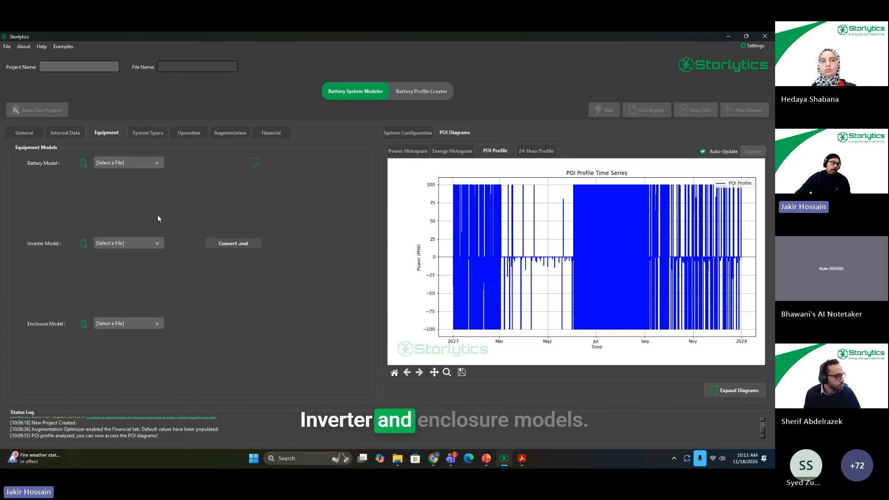
left_click(141, 163)
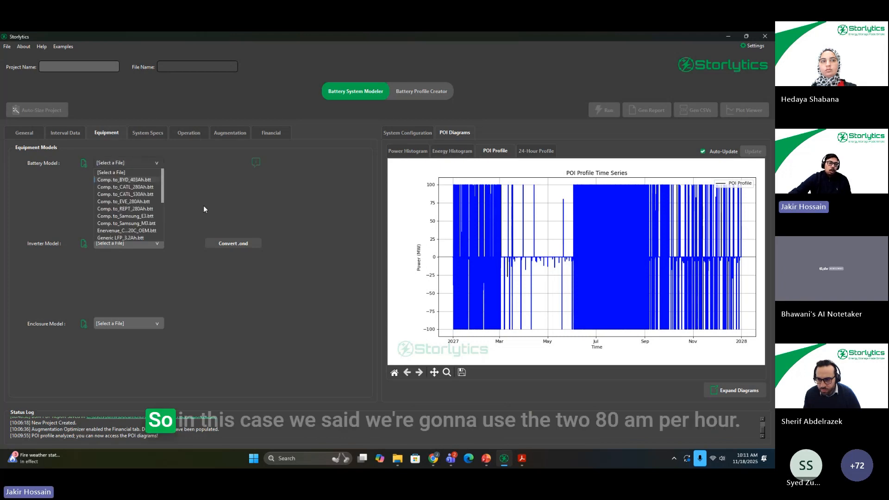
scroll(143, 232, "down", 2)
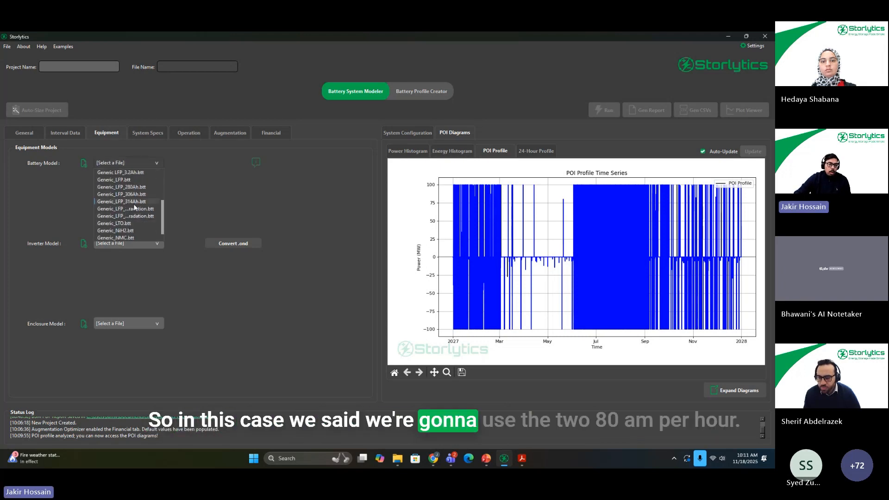
left_click(151, 187)
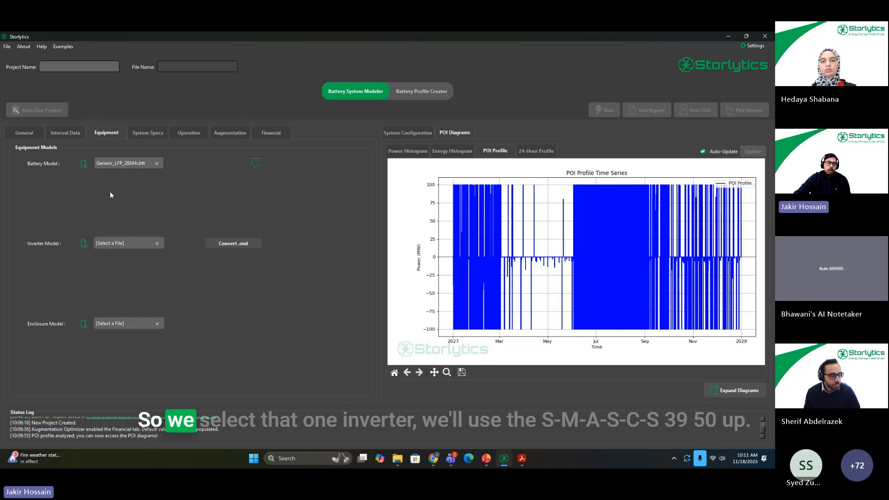
Step: Set the inverter model to SMA_SCS3950UP.inv and the enclosure model to GenericEncLiquid_Steel_LFP.enc
left_click(131, 245)
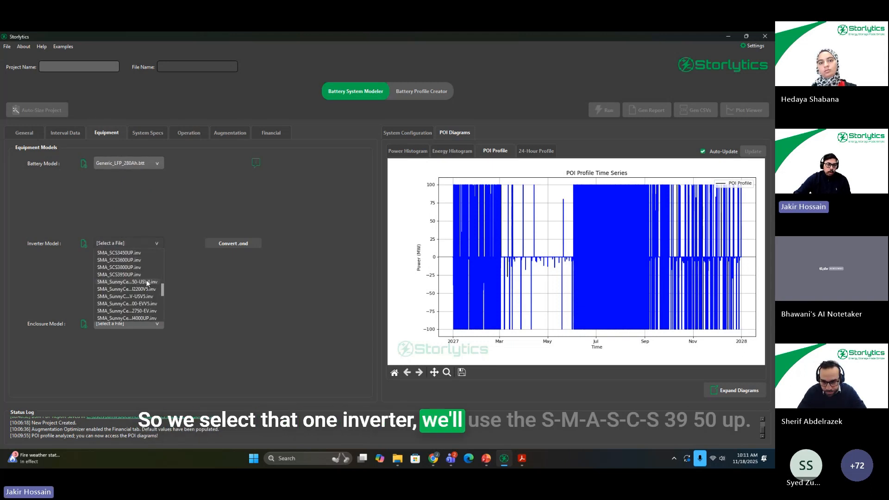
scroll(141, 284, "down", 3)
left_click(138, 275)
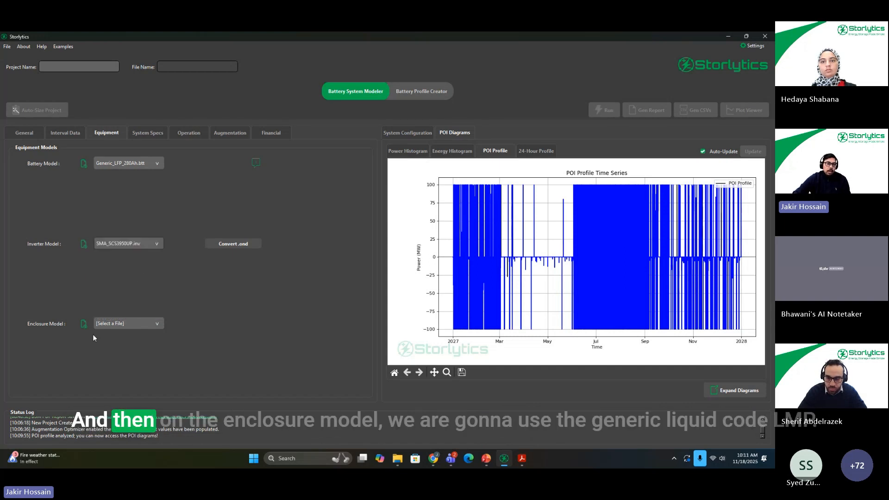
left_click(114, 323)
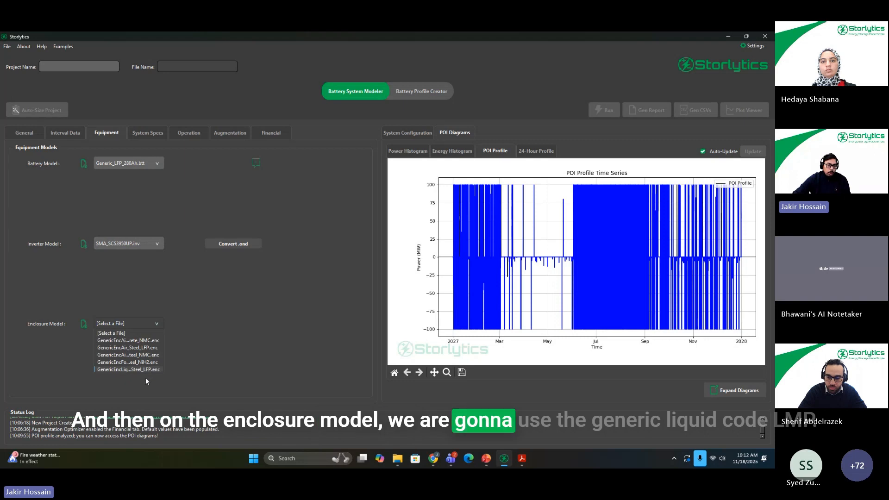
left_click(142, 369)
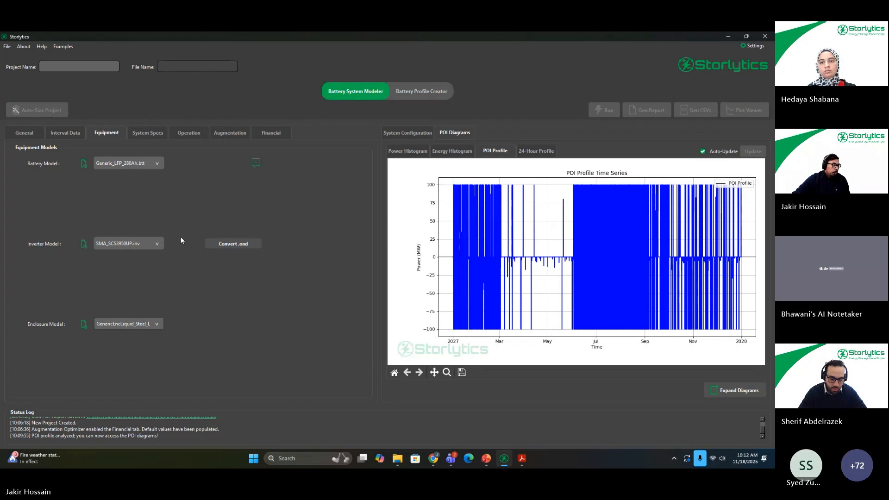
Step: Look over the System Specs and Operation settings and bring up the Augmentation settings
left_click(152, 134)
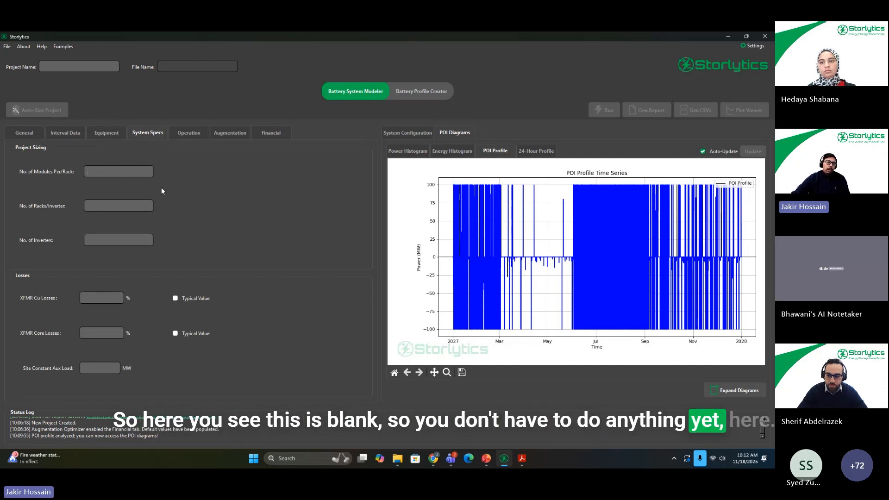
left_click(189, 133)
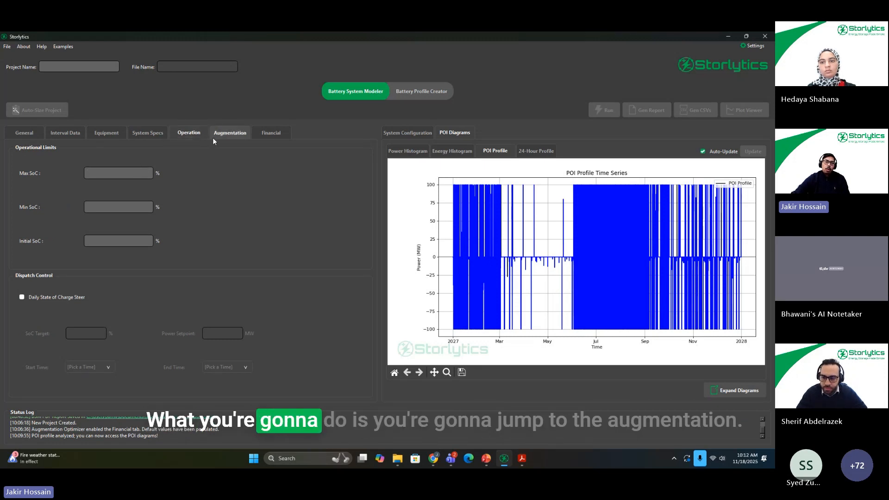
left_click(227, 136)
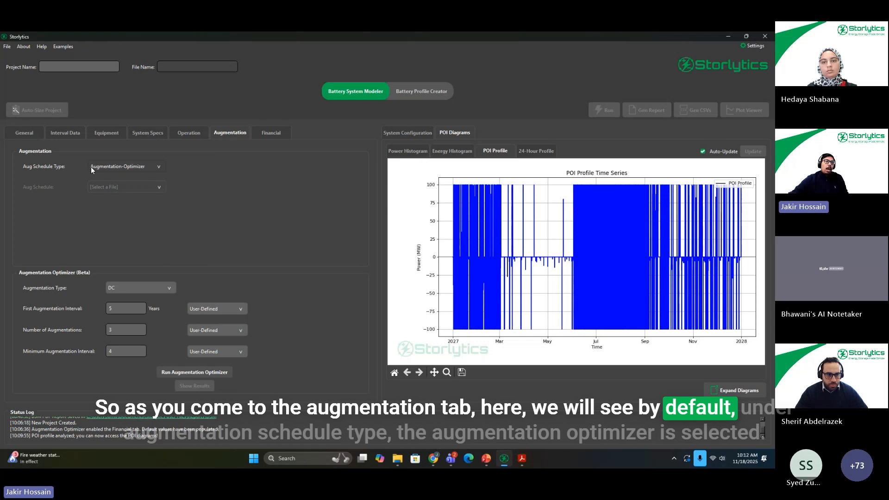
Step: Switch the augmentation schedule type to User-Input and set it back to Augmentation-Optimizer
left_click(148, 165)
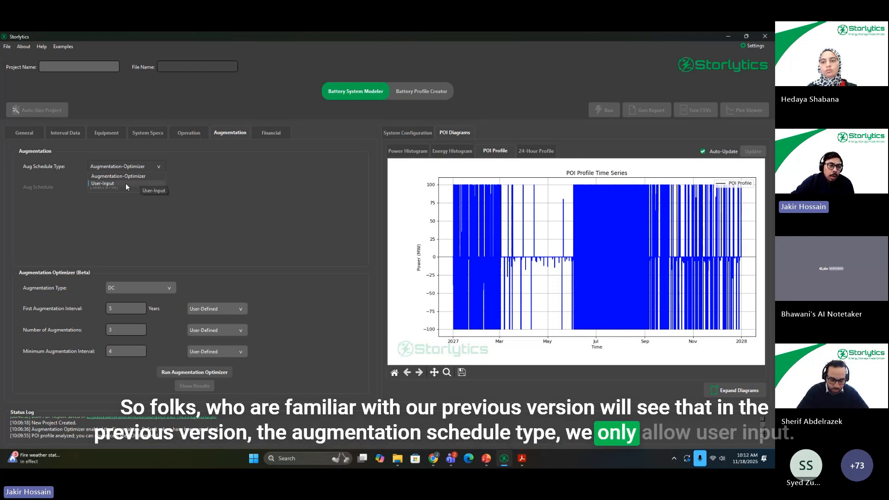
left_click(126, 183)
left_click(137, 168)
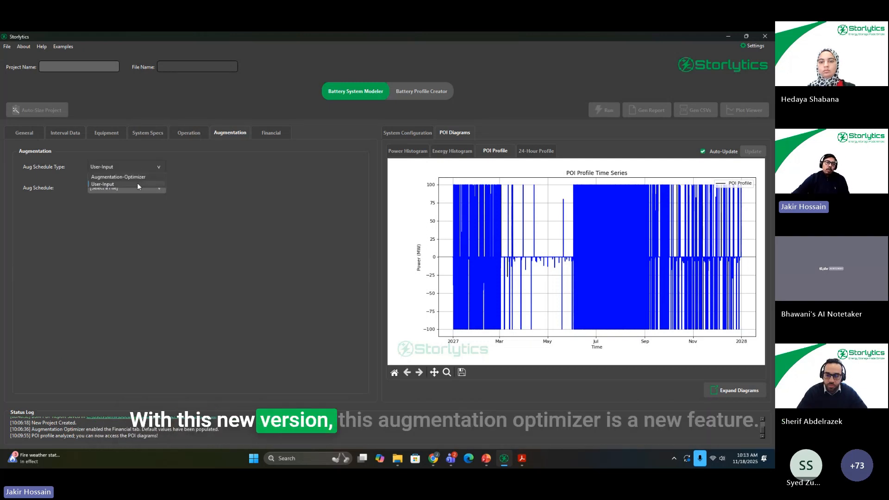
left_click(141, 177)
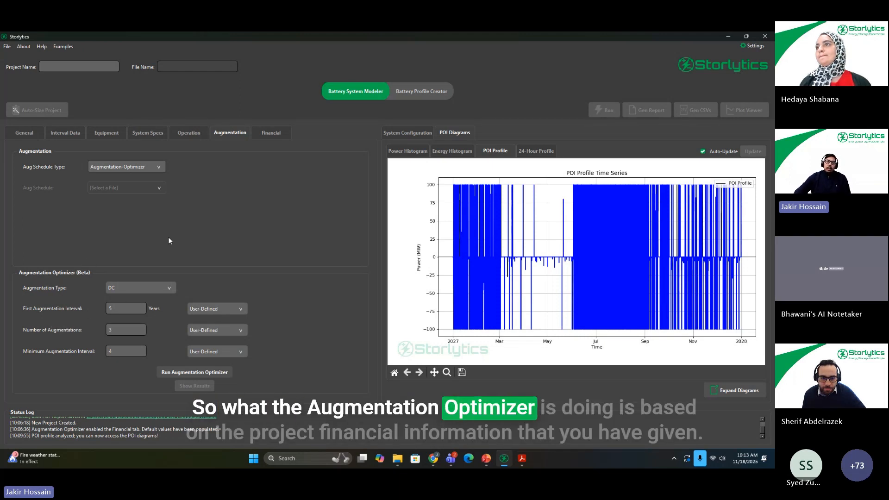
Step: Review the financial model and cost options, the augmentation optimizer settings and the selected equipment models
left_click(272, 134)
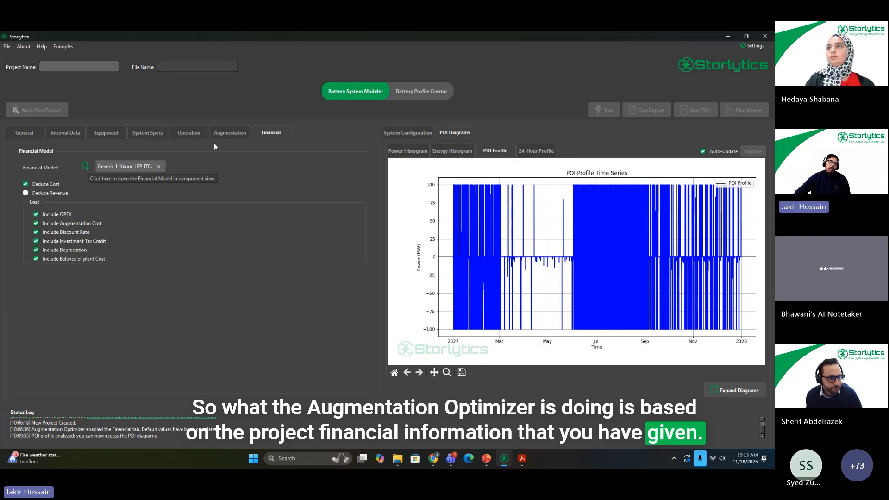
left_click(223, 133)
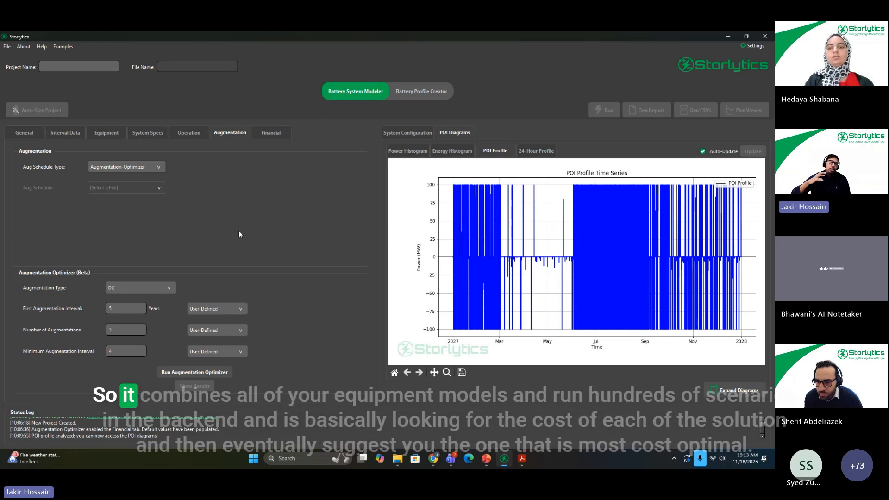
left_click(93, 134)
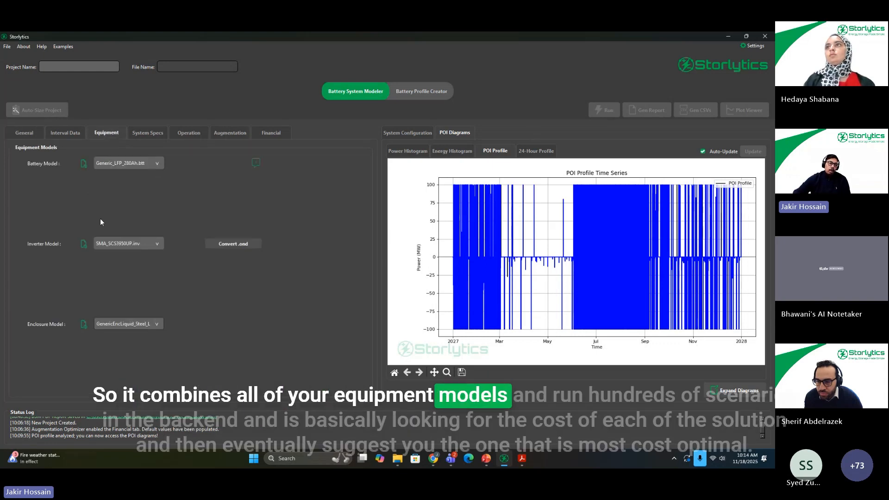
Step: Set the Augmentation Optimizer's augmentation type to AC in the Augmentation settings
left_click(228, 134)
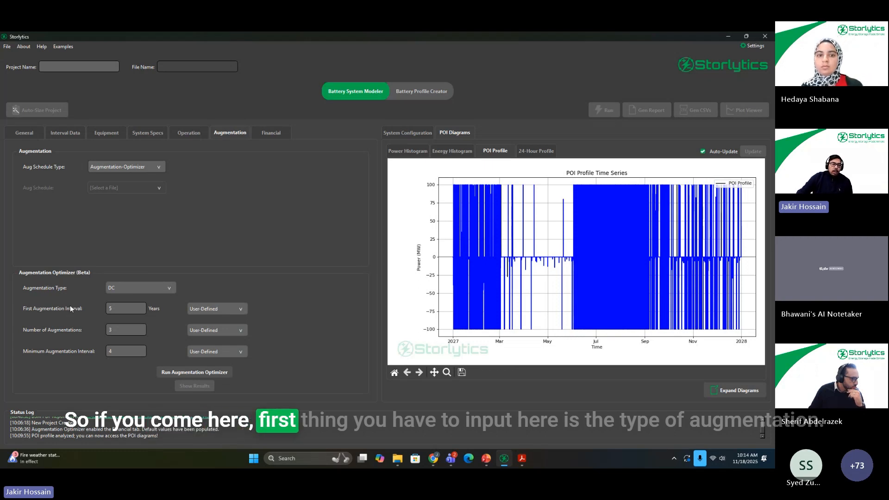
left_click(141, 287)
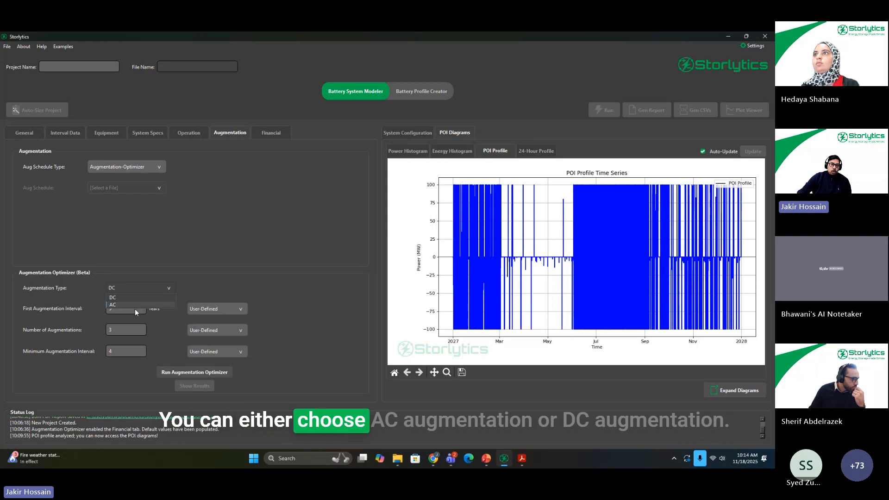
left_click(137, 304)
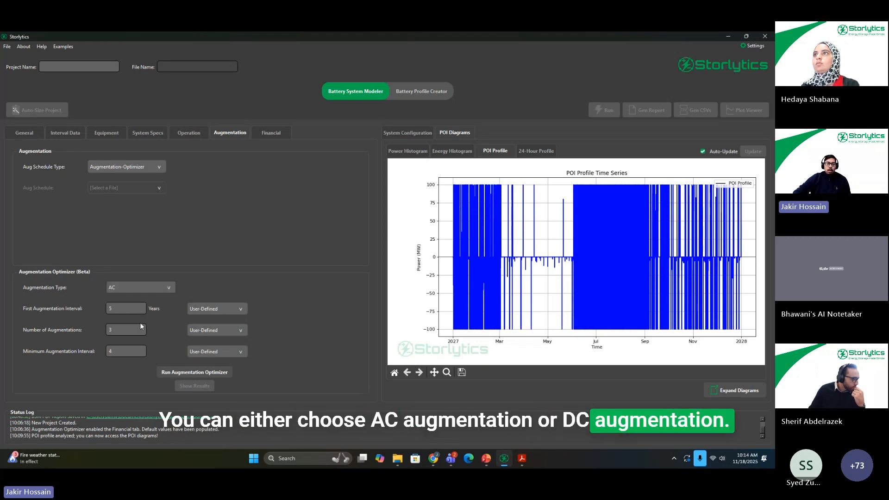
Step: Check the available options for how the First Augmentation Interval is determined, leaving the selection as is
mouse_move(241, 286)
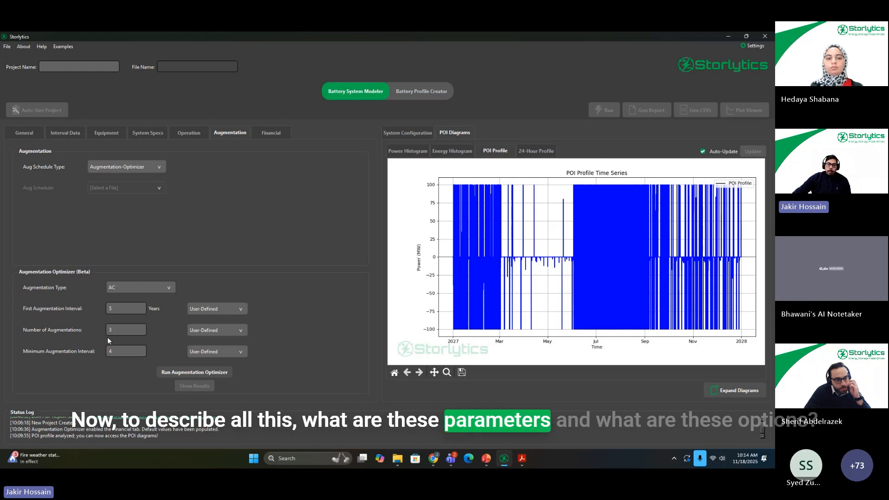
left_click(216, 309)
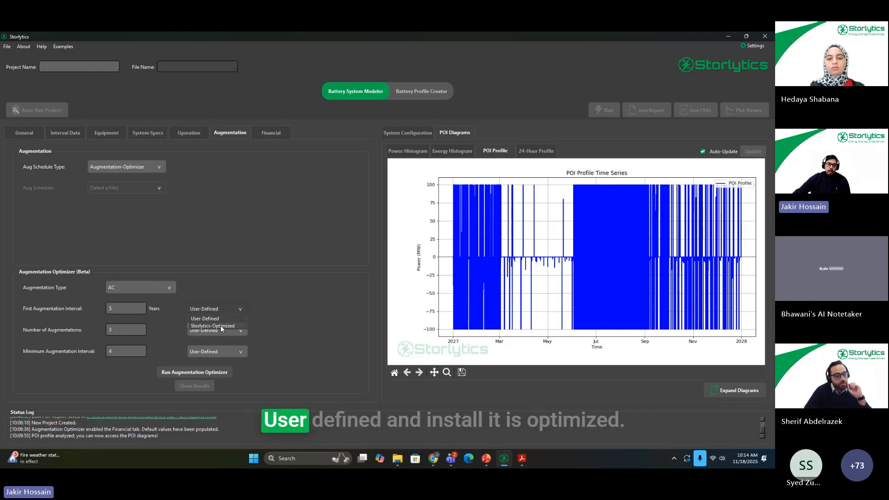
left_click(283, 308)
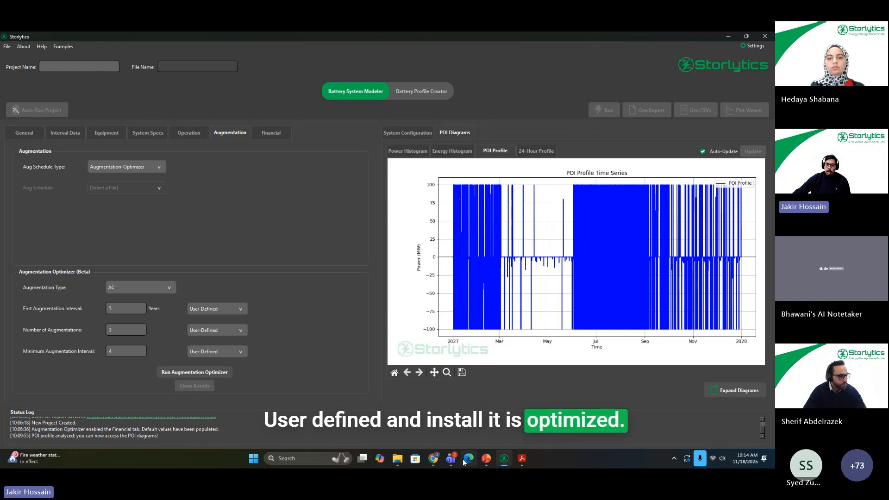
Step: Switch to the PowerPoint webinar deck and open slide 35, the AC augmentation data input timeline
left_click(495, 416)
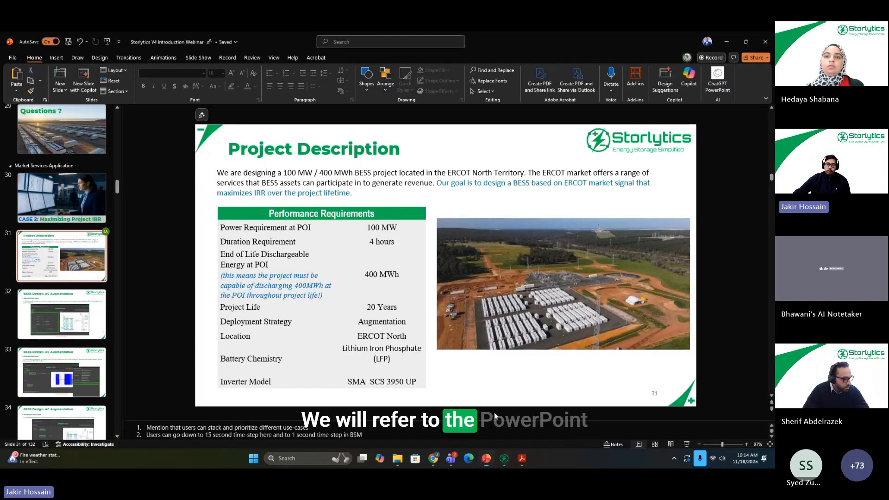
scroll(34, 358, "down", 4)
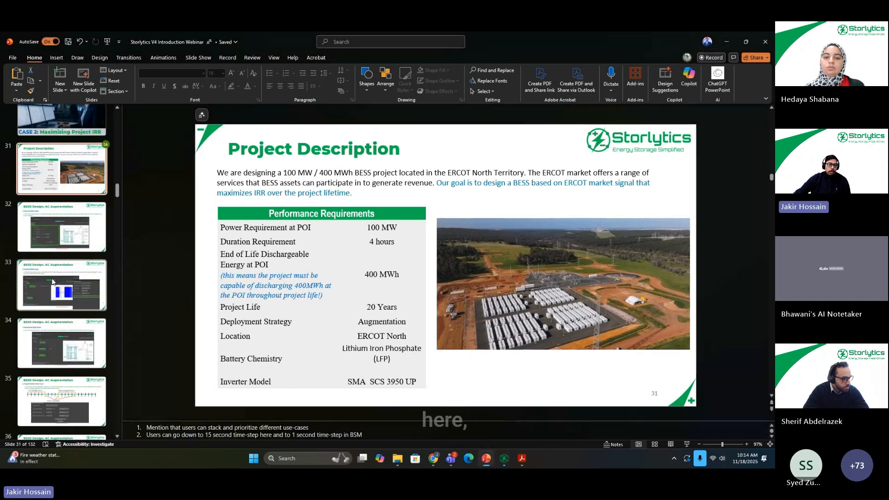
left_click(34, 358)
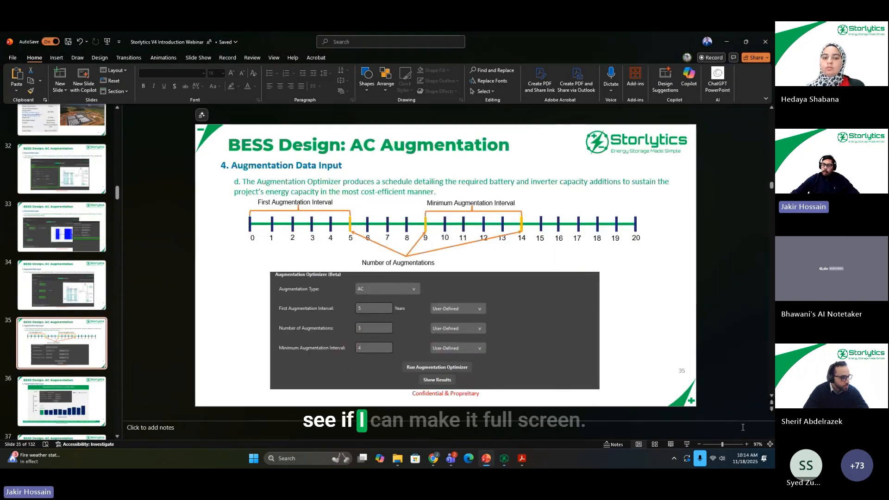
Step: Start the slide show from slide 35 and swap the presenter view with the slide show to show it full screen
left_click(686, 446)
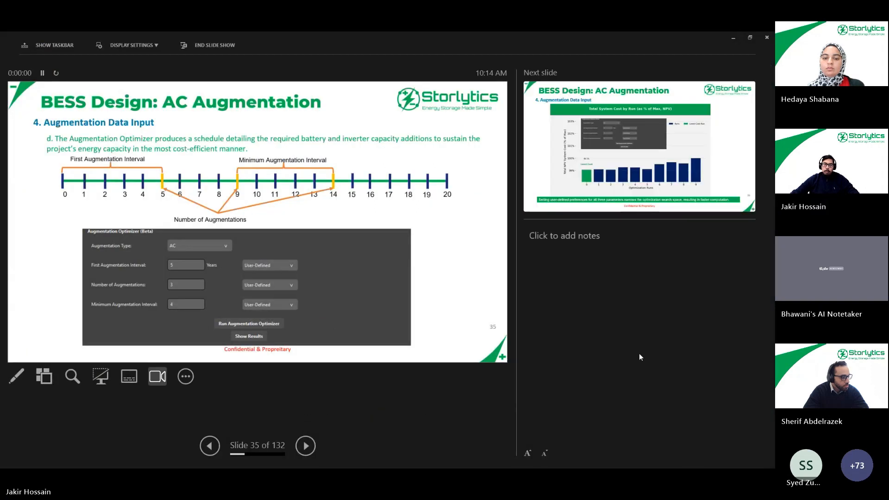
left_click(133, 45)
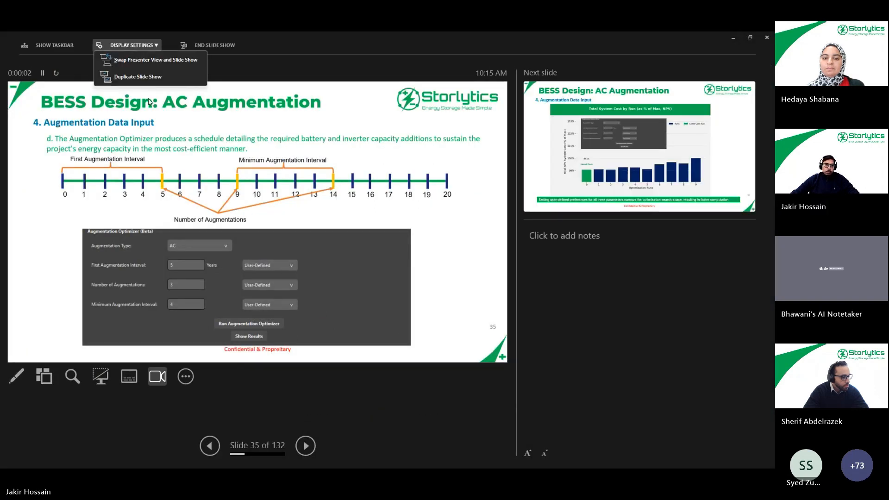
left_click(155, 60)
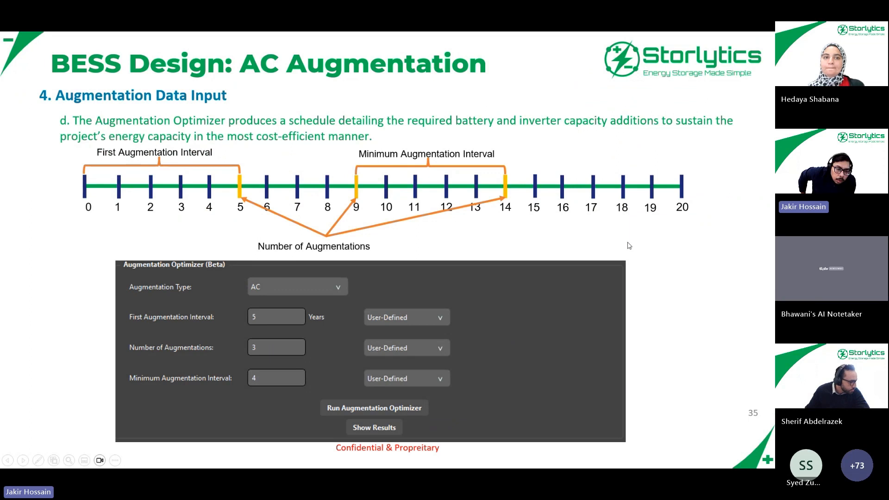
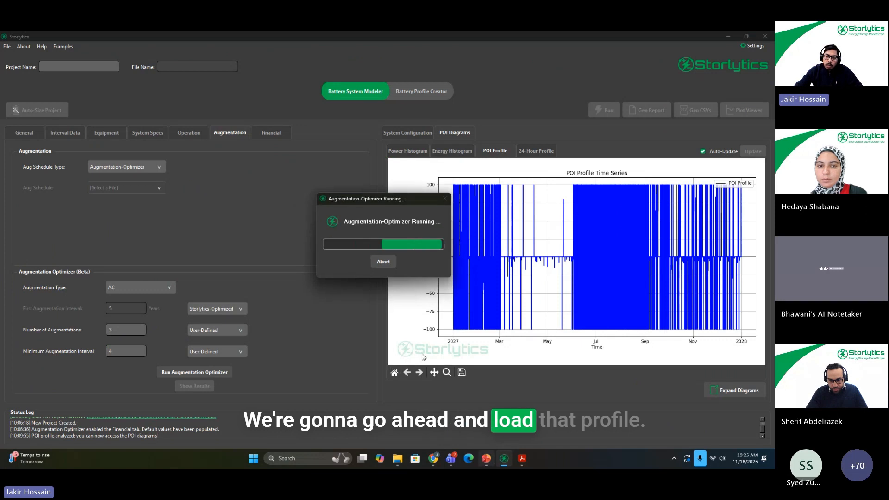
Step: Abort the running Augmentation Optimizer and open the saved project Exmpl_ERCOT_BESS_AC
left_click(385, 262)
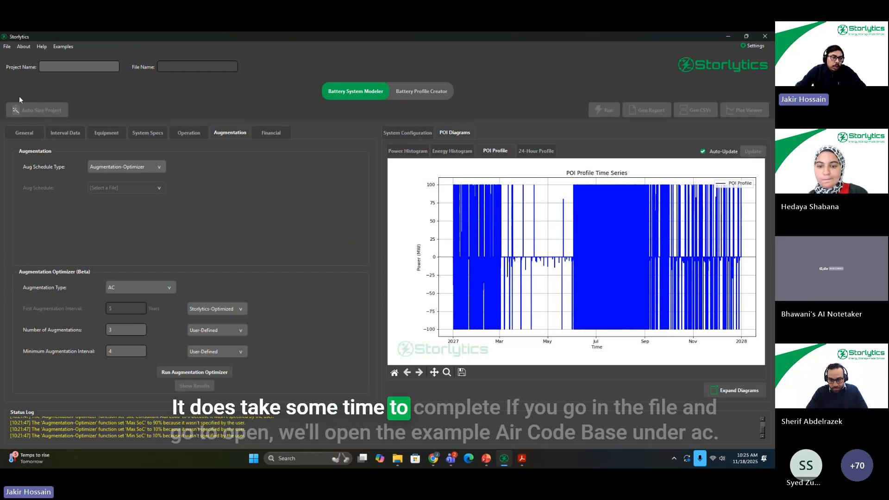
left_click(7, 46)
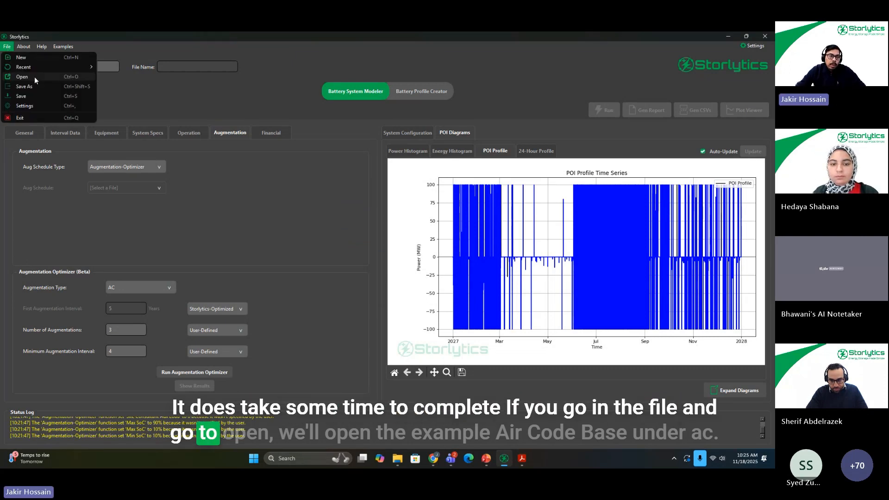
left_click(34, 76)
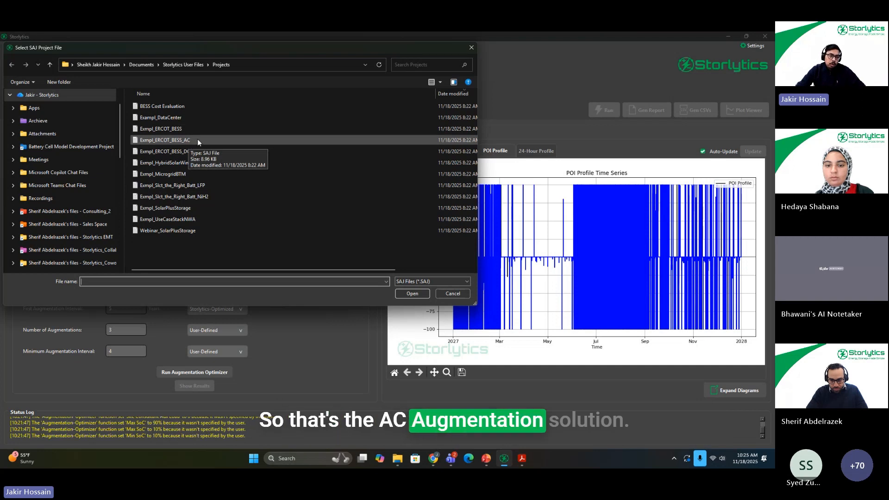
double_click(197, 139)
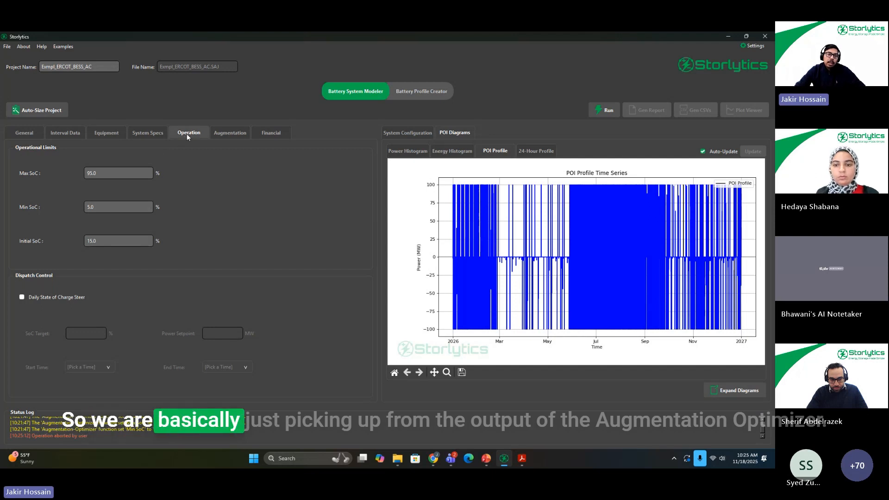
Step: Check the project's augmentation settings and the available revenue contract types in the Financial settings, keeping Tolling Agreement selected
left_click(218, 133)
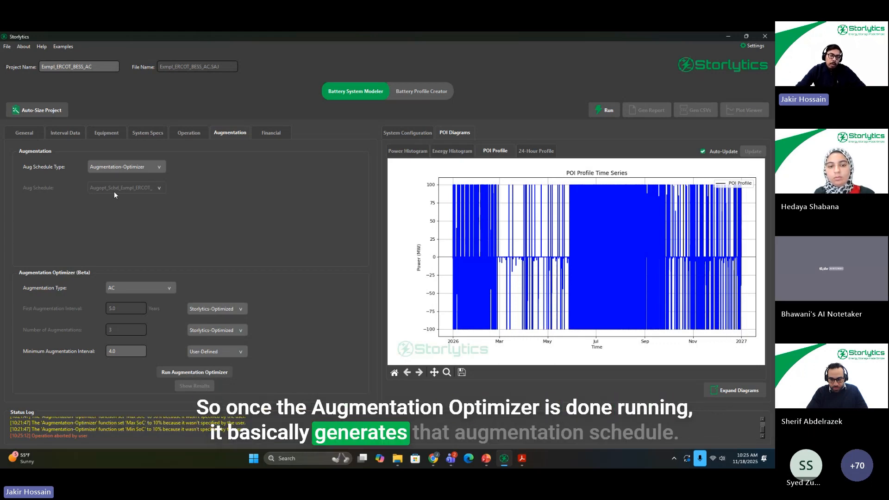
left_click(267, 137)
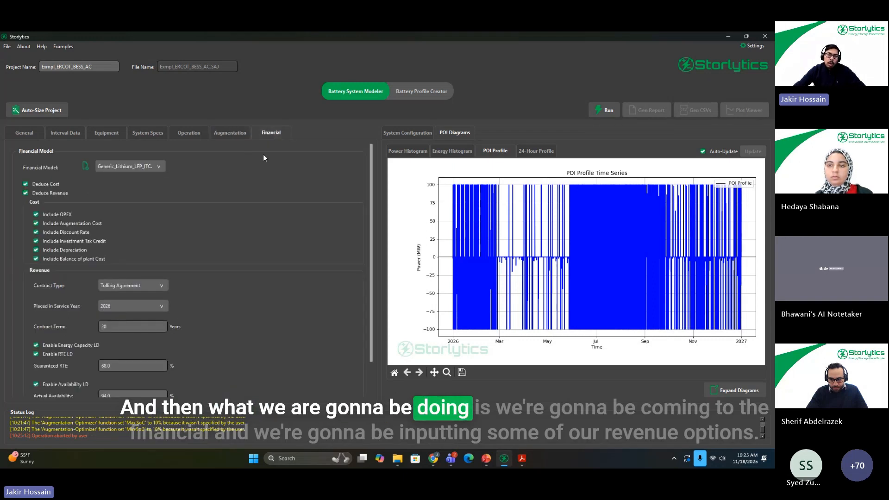
scroll(290, 266, "down", 3)
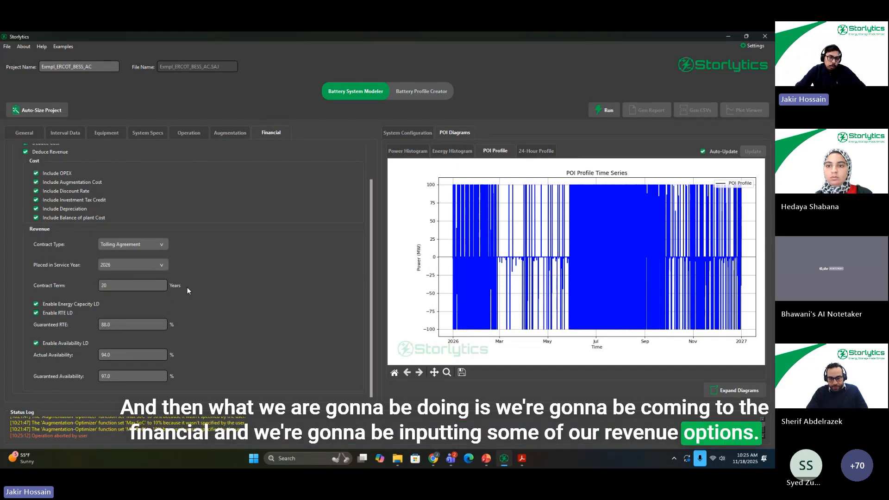
left_click(137, 243)
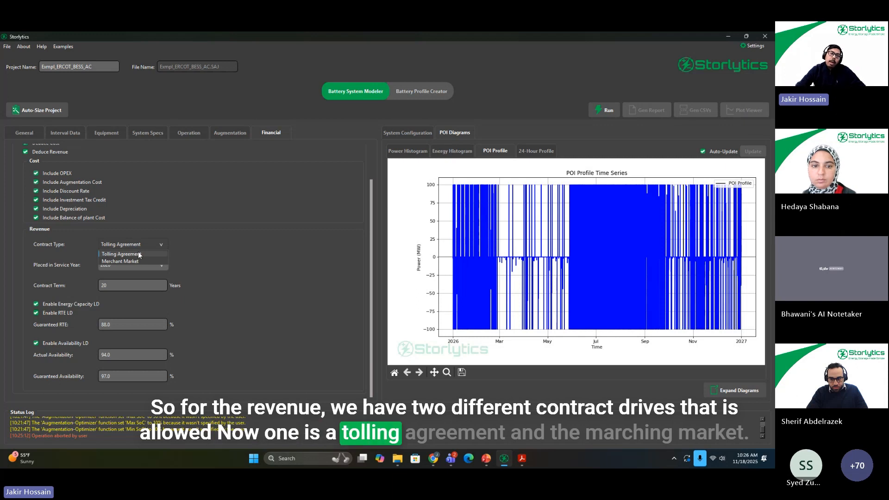
left_click(139, 255)
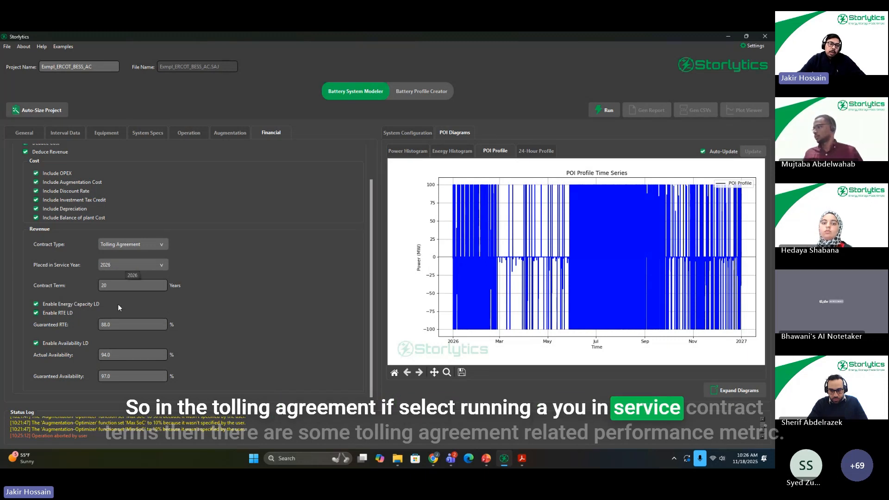
Step: Examine the energy capacity and RTE liquidated damages options alongside the project's POI power and energy requirements, ending in the Financial settings
mouse_move(93, 326)
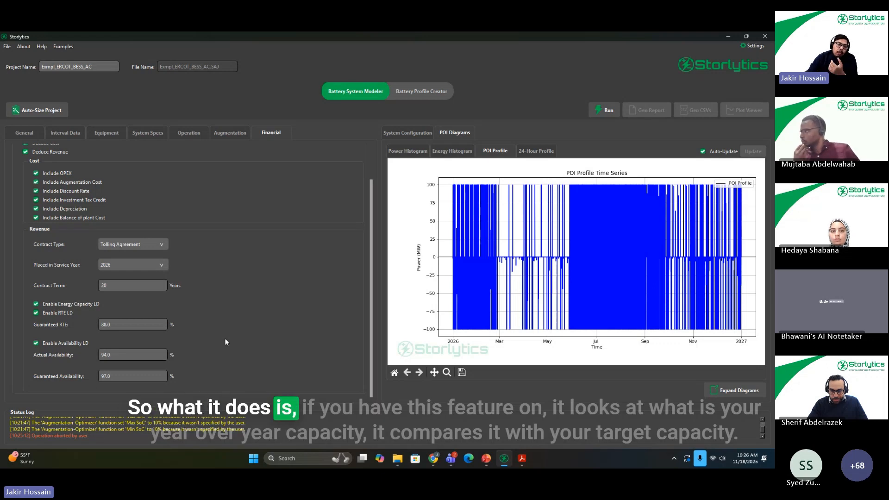
mouse_move(47, 306)
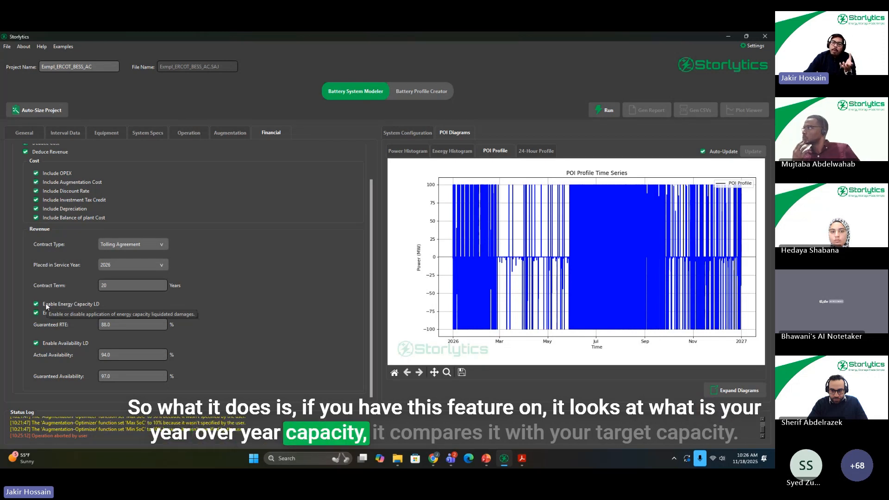
left_click(22, 132)
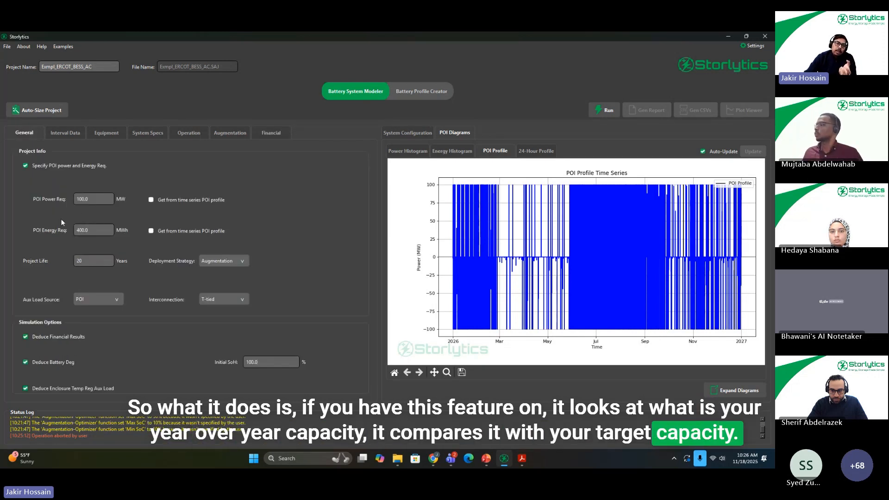
left_click(269, 134)
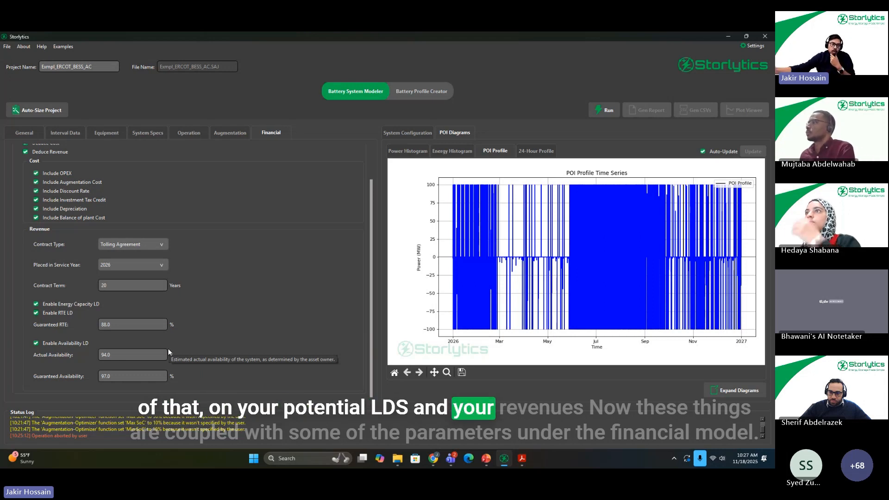
Step: Review the financial model's equipment costs, tolling agreement price and LD rates, and merchant market parameters, and close the component editor without saving
scroll(169, 304, "up", 3)
scroll(167, 304, "down", 2)
scroll(116, 357, "down", 3)
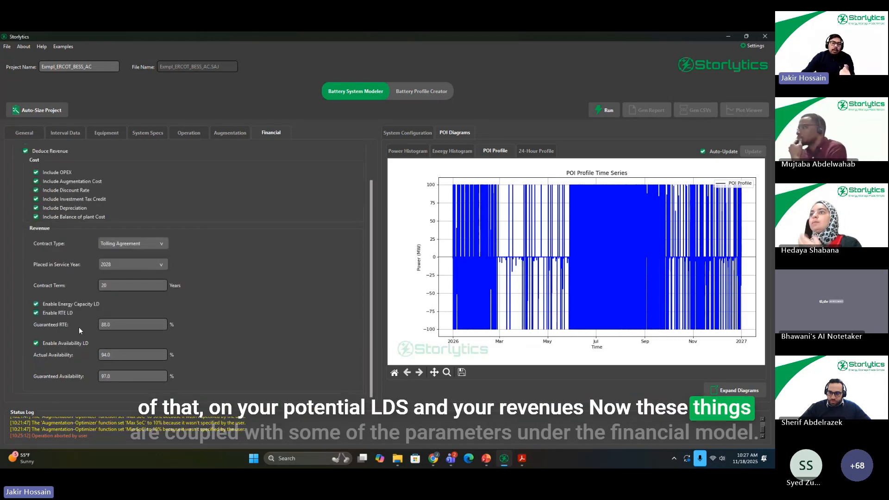
scroll(210, 271, "up", 3)
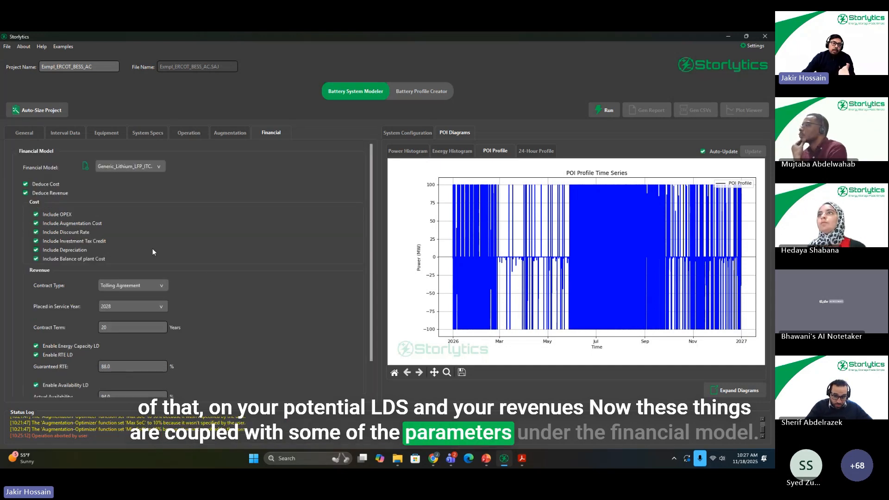
left_click(86, 167)
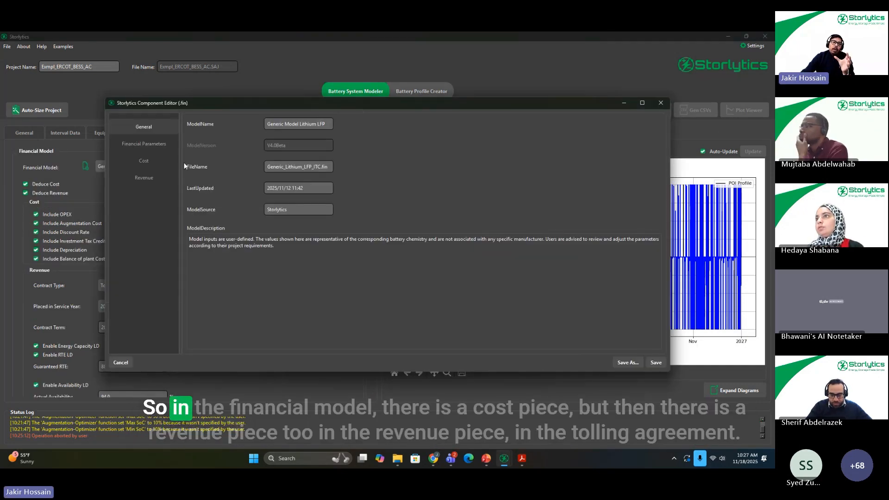
left_click(155, 160)
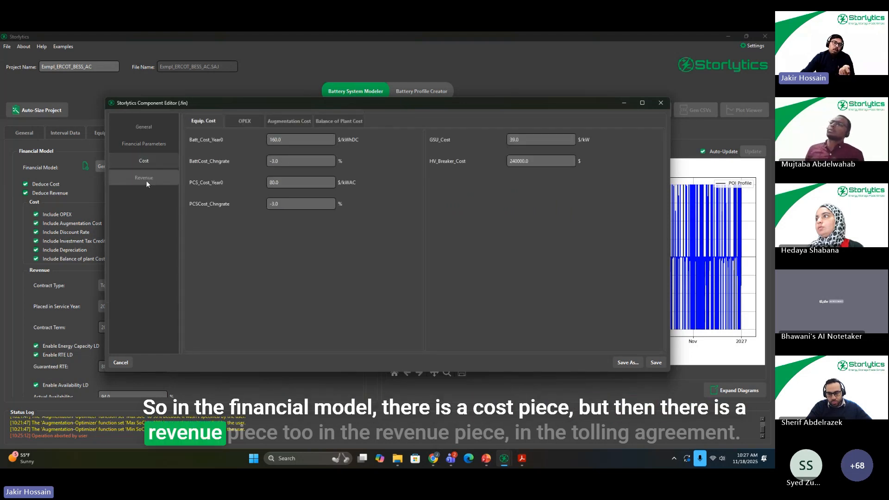
left_click(146, 179)
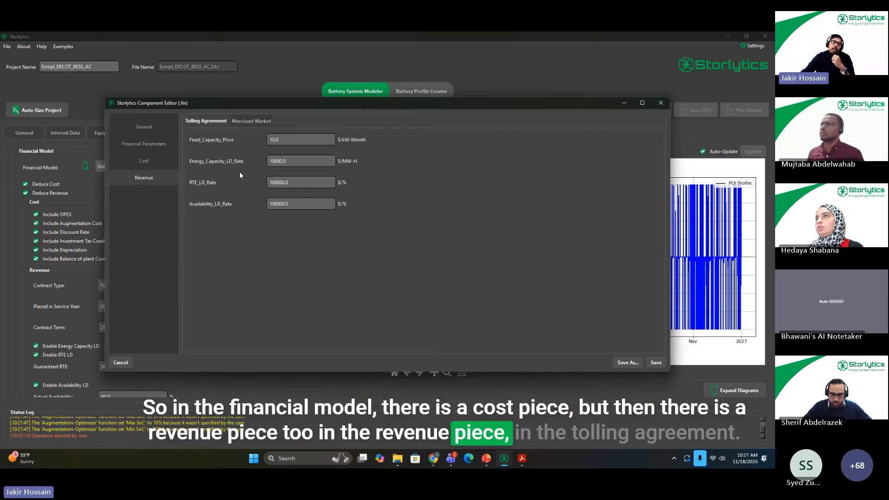
double_click(313, 141)
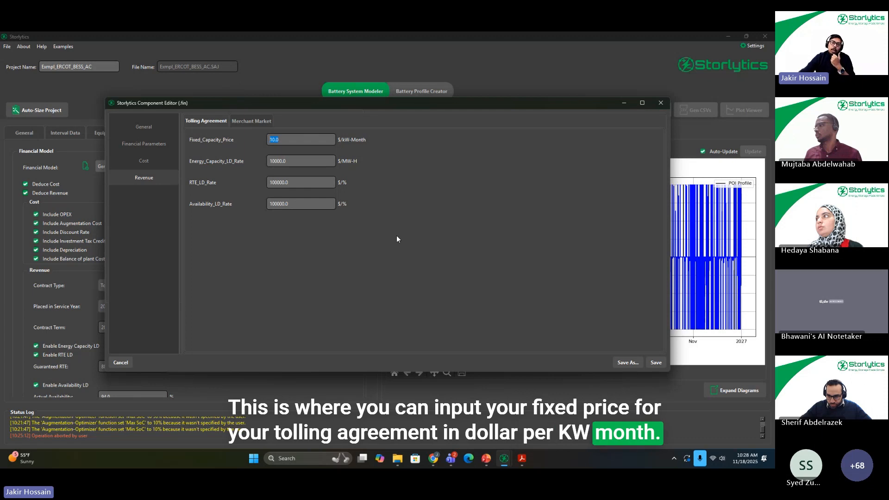
double_click(304, 161)
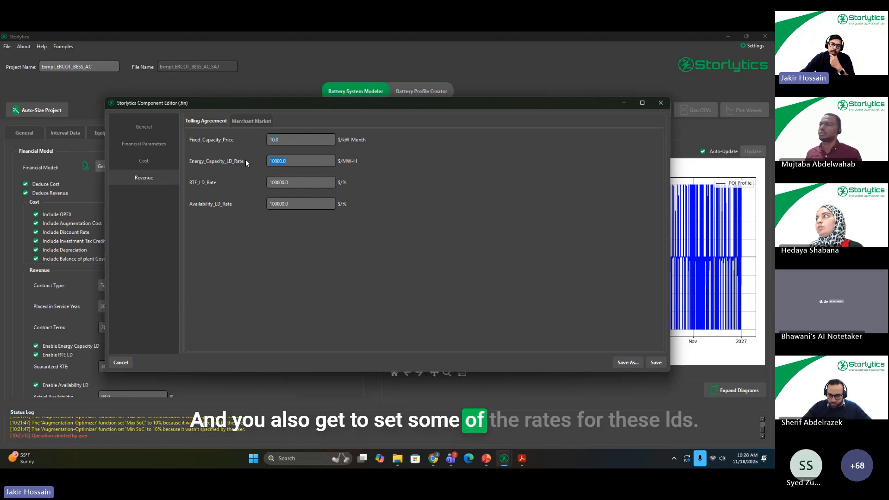
double_click(300, 183)
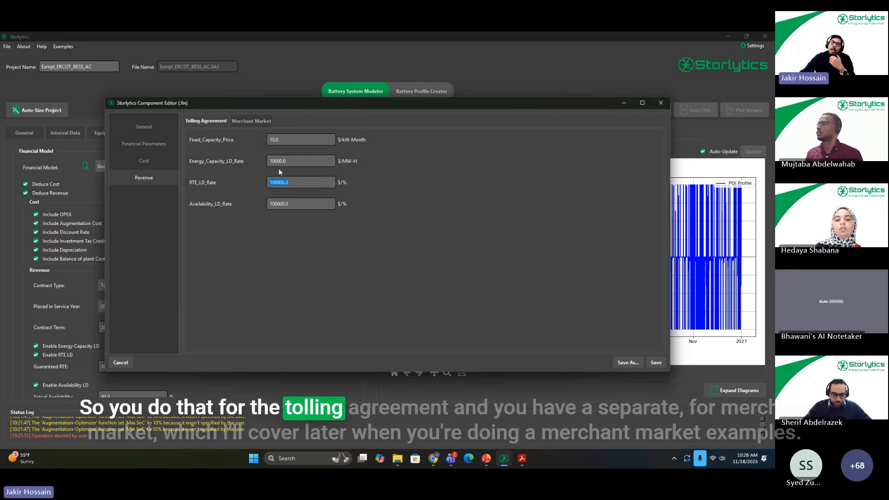
left_click(259, 121)
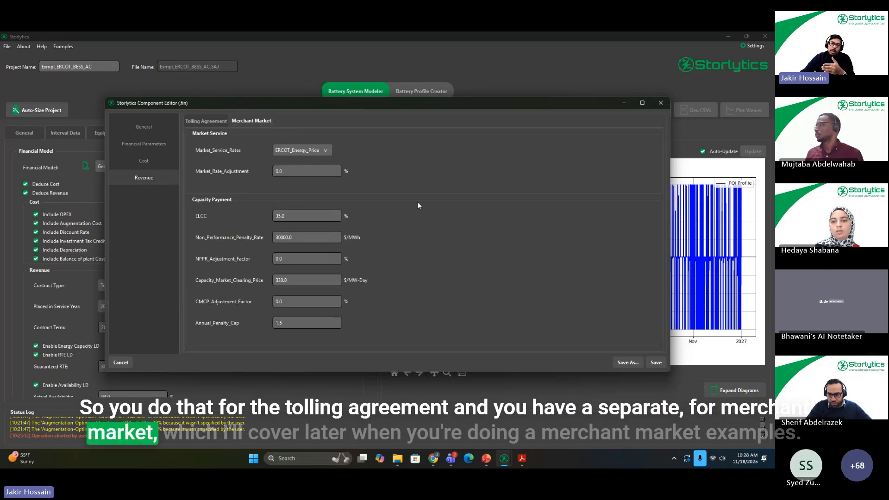
left_click(661, 107)
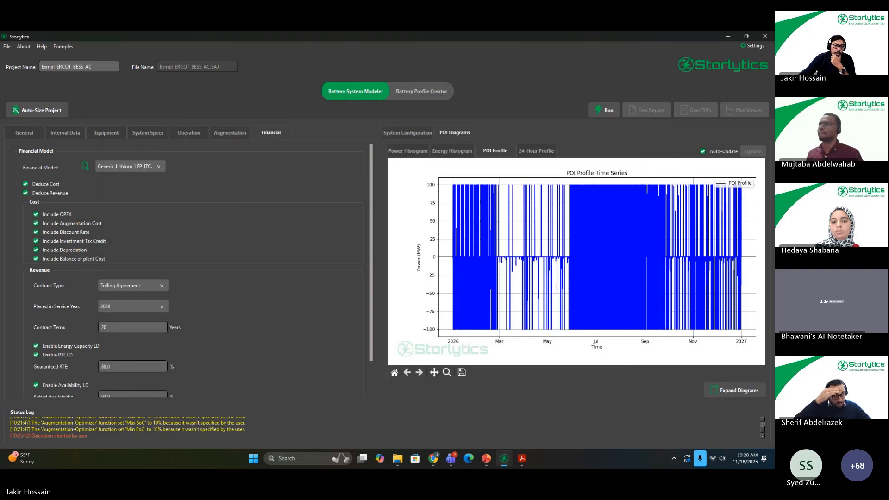
Step: Review the Market_Service_Rates and Market_Rate_Adjustment inputs for the merchant market in the financial model, and close the editor without saving
scroll(221, 318, "down", 2)
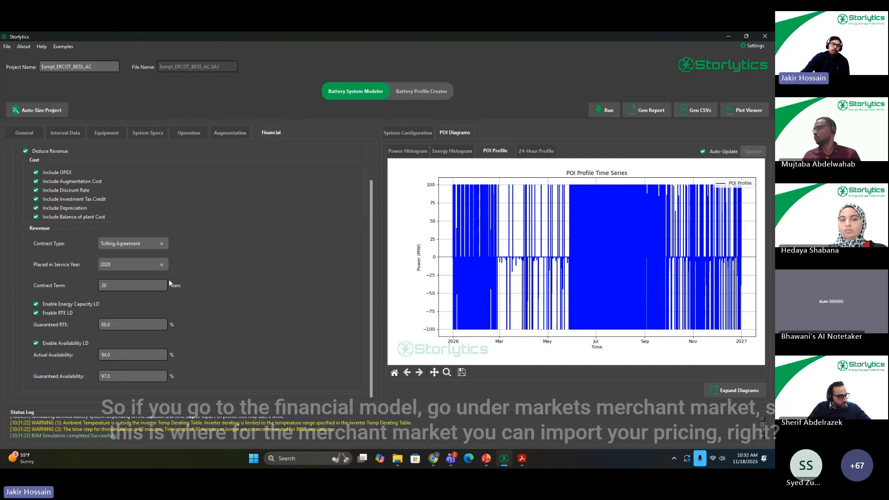
scroll(88, 170, "up", 2)
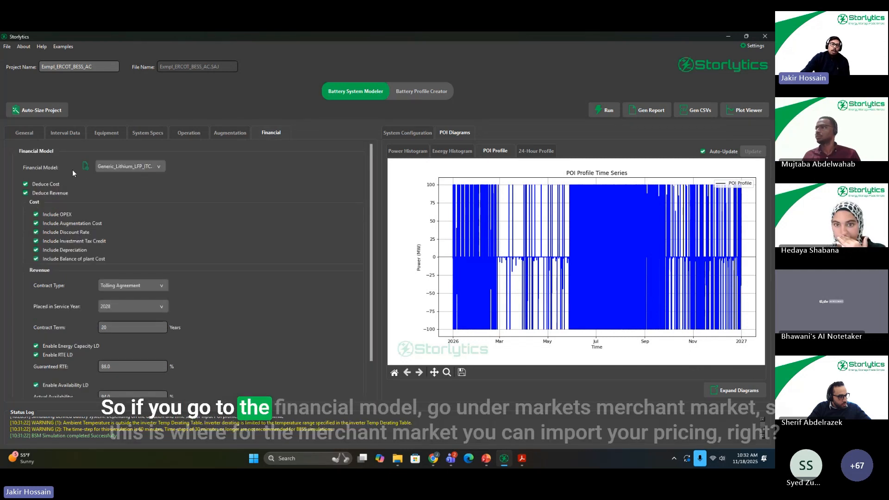
left_click(86, 169)
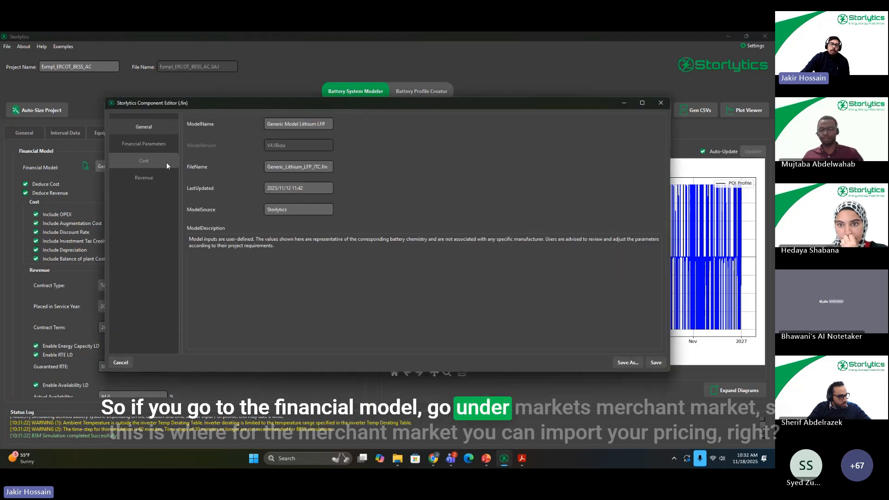
left_click(158, 179)
left_click(252, 120)
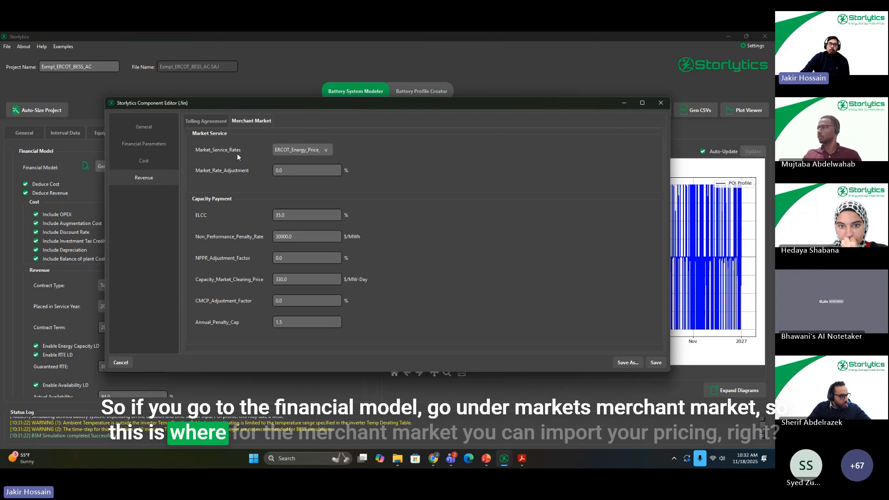
left_click(304, 148)
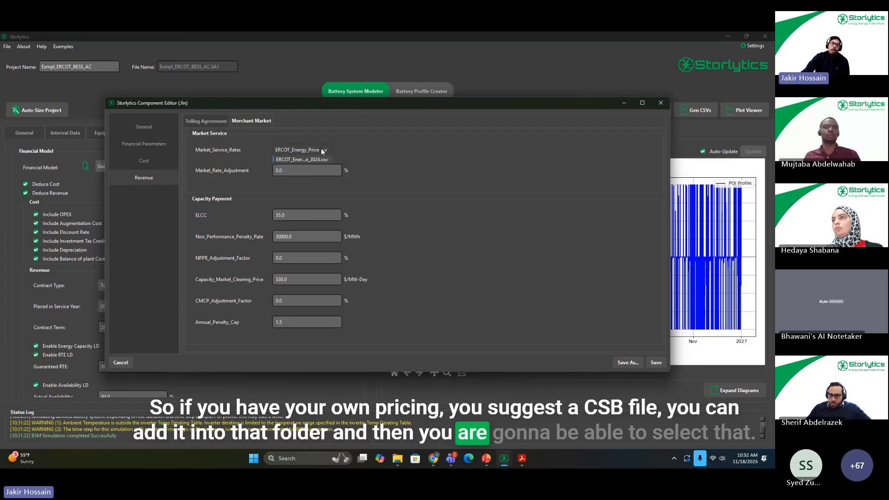
double_click(288, 170)
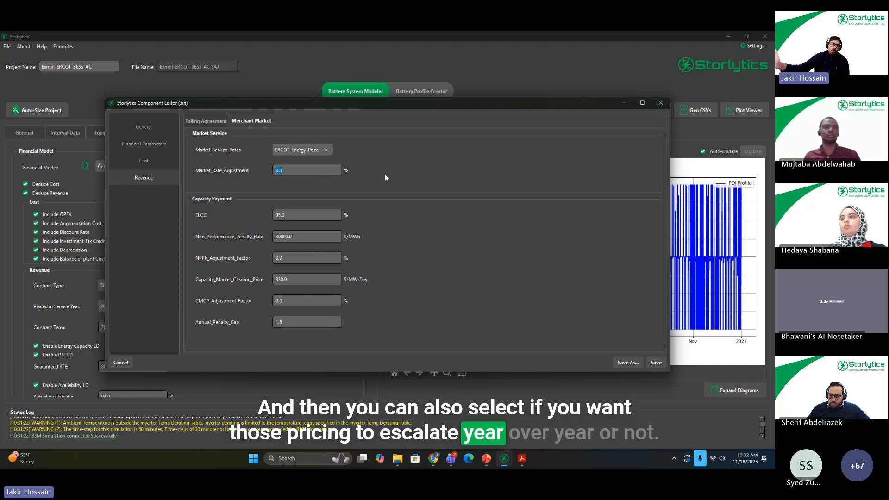
mouse_move(385, 177)
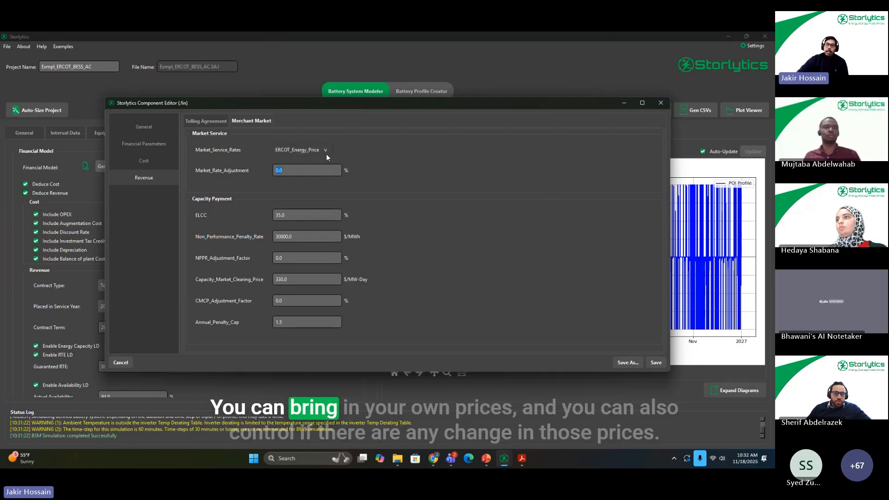
left_click(304, 170)
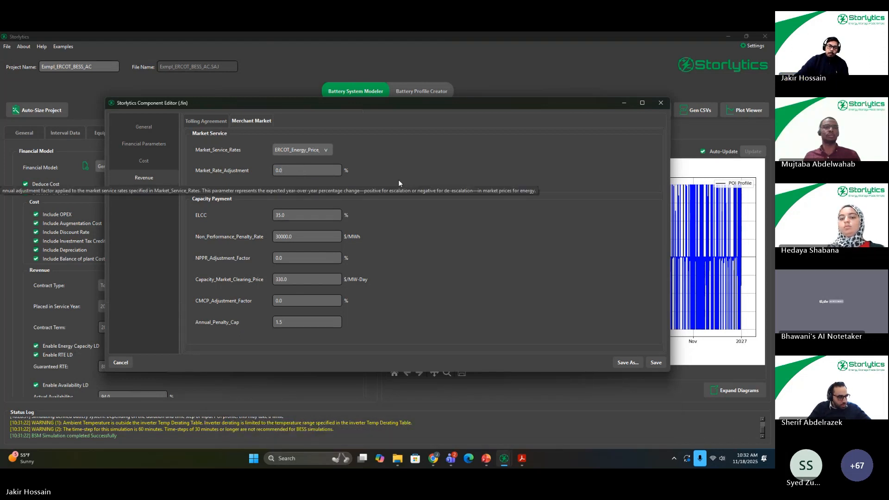
left_click(663, 104)
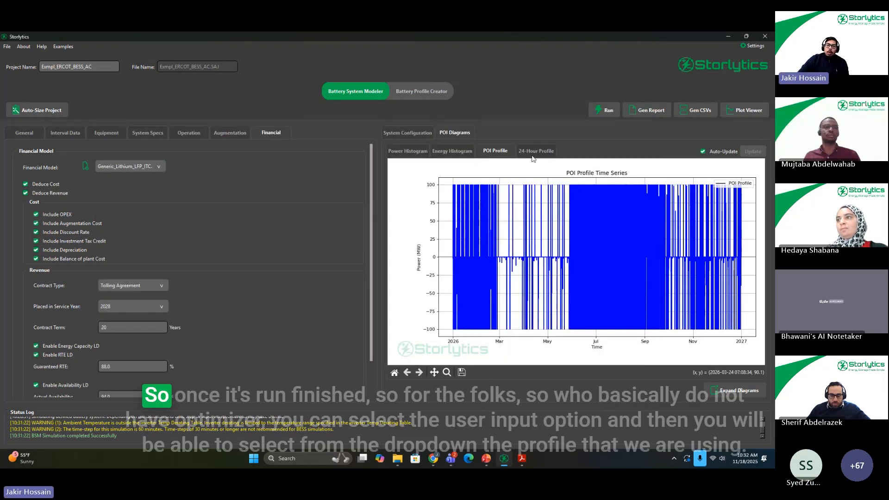
Step: Set the augmentation schedule type to User-Input and choose Augopt_Schd_Exmpl_ERCOT_BESS_AC.csv as the schedule
left_click(225, 136)
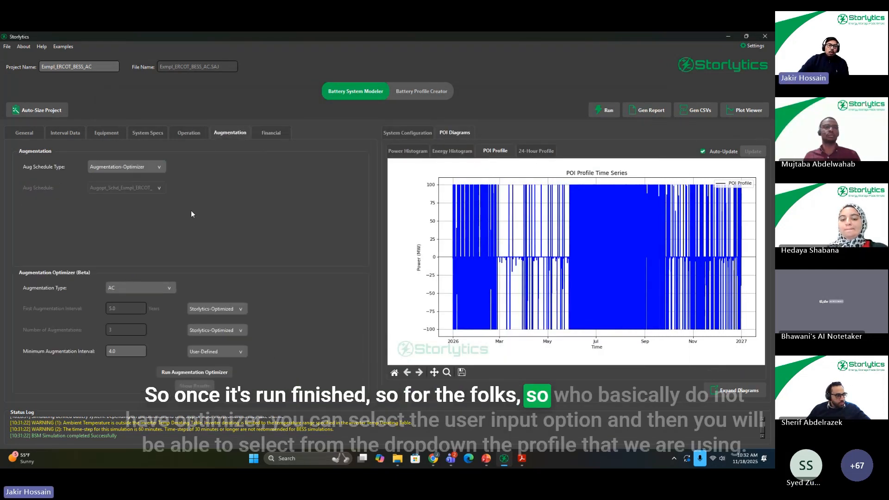
left_click(157, 166)
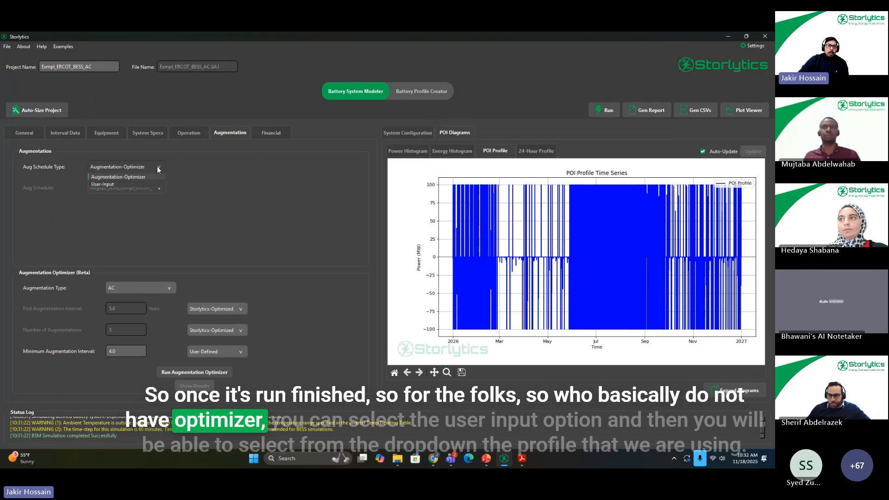
left_click(120, 185)
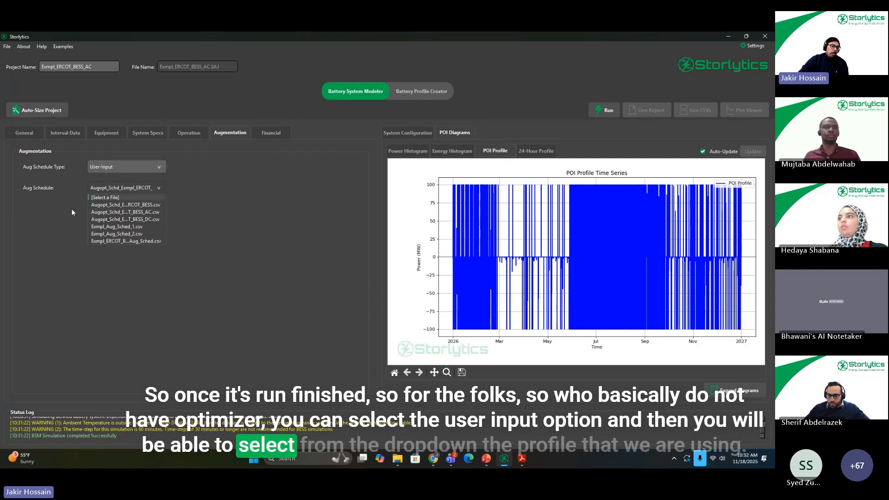
left_click(148, 212)
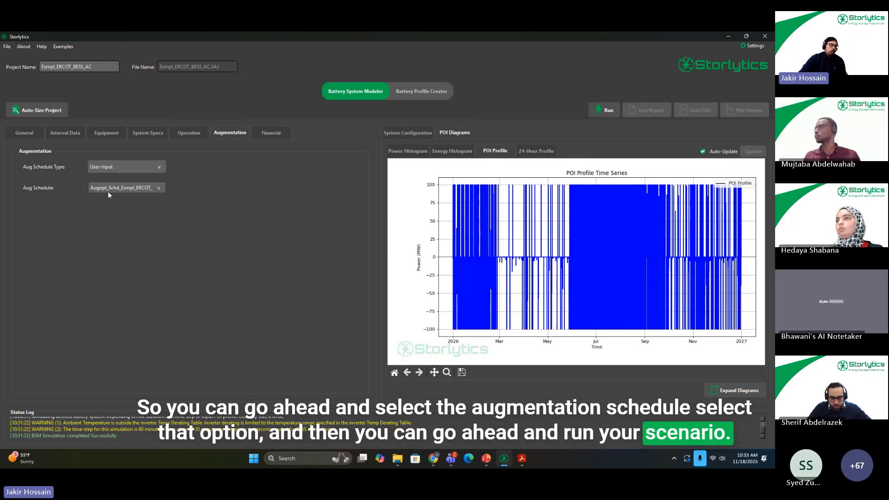
Step: Switch to Adobe Acrobat, close the Create a PDF page, and view the BSM report's power and energy dispatch results in a maximized window
left_click(522, 458)
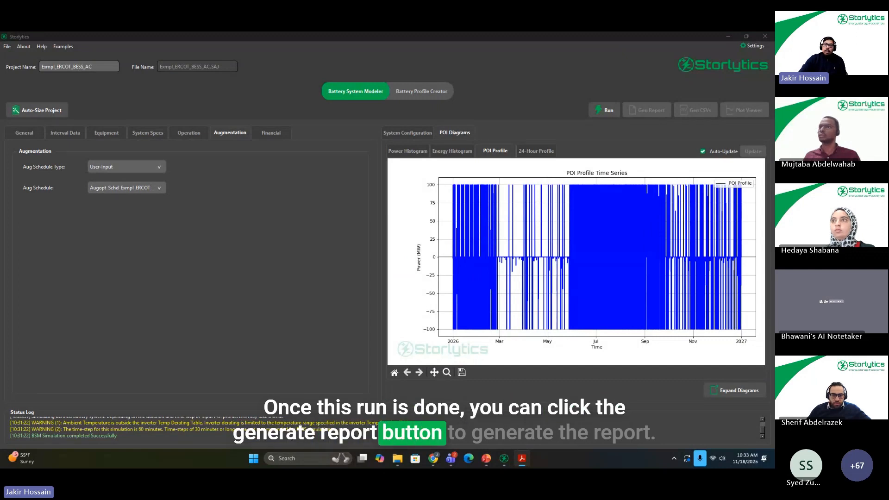
left_click_drag(477, 136, 453, 123)
left_click(500, 119)
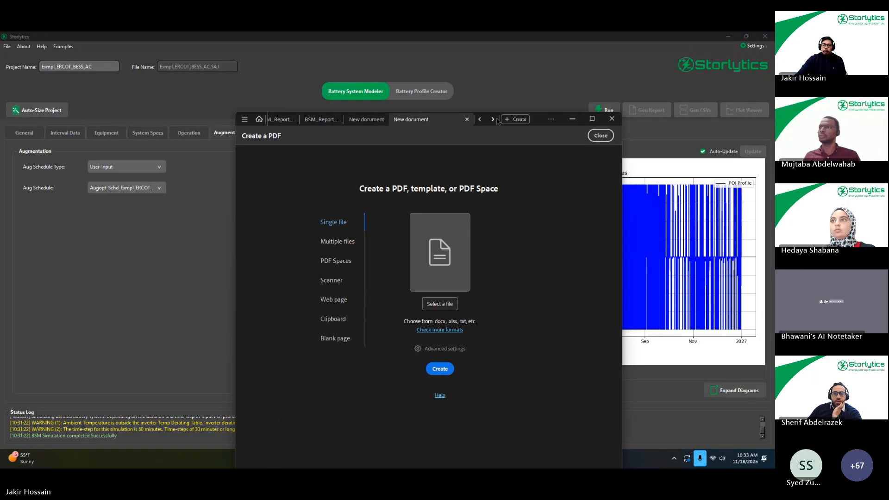
left_click(599, 136)
left_click(599, 135)
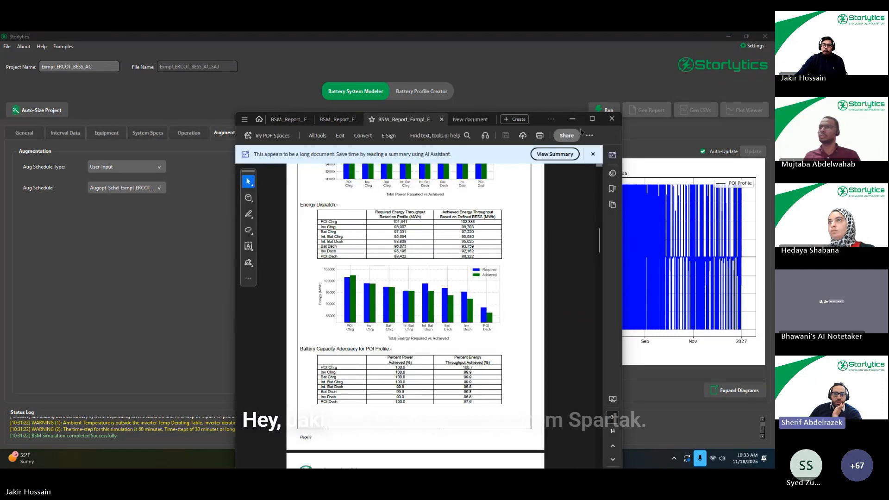
mouse_move(592, 120)
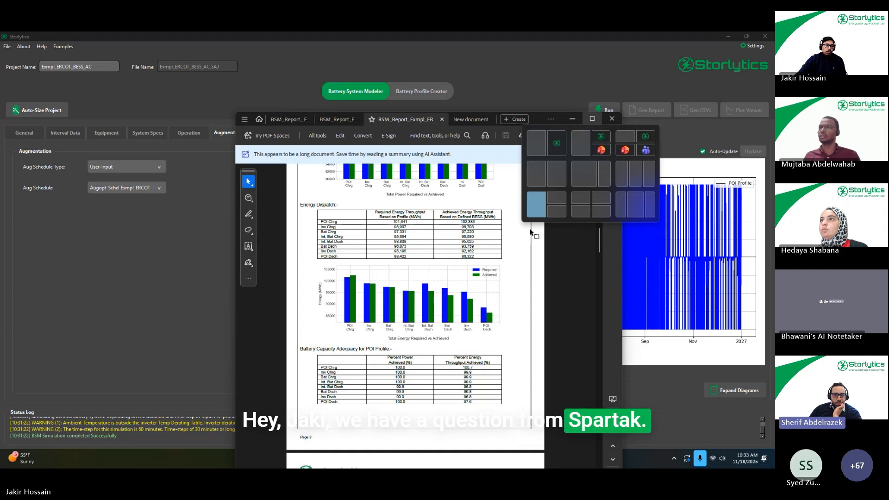
left_click(593, 120)
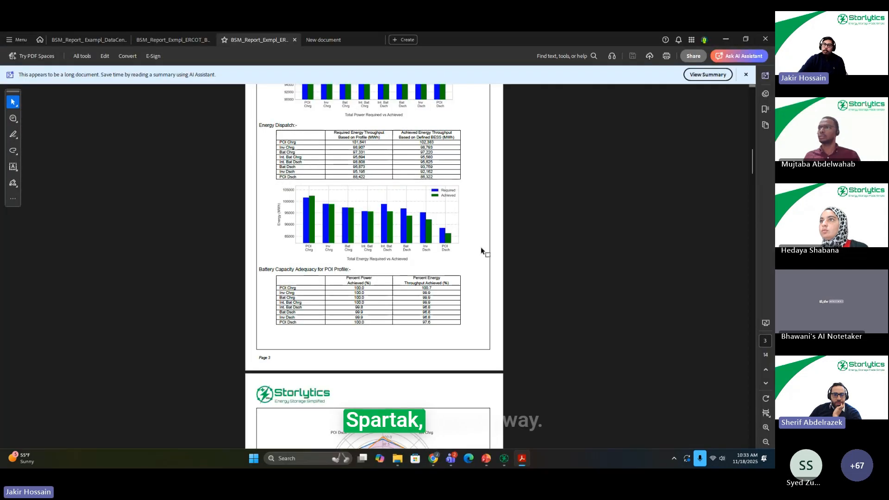
scroll(481, 247, "up", 4)
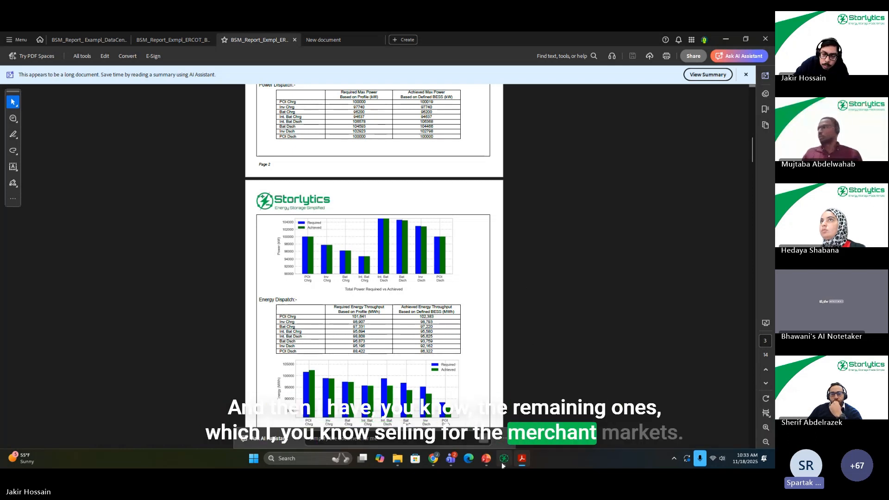
Step: Switch back to Storlytics and open the Exmpl_ERCOT_BESS_AC project file
mouse_move(504, 460)
mouse_move(496, 416)
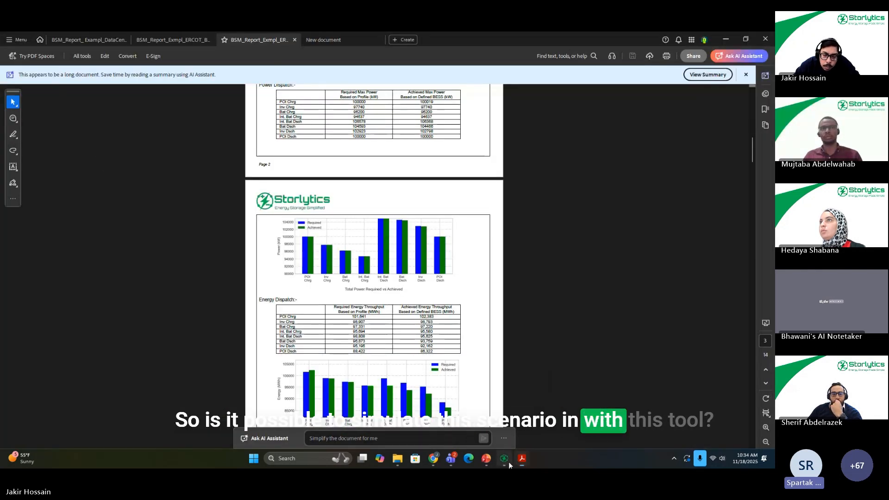
left_click(504, 460)
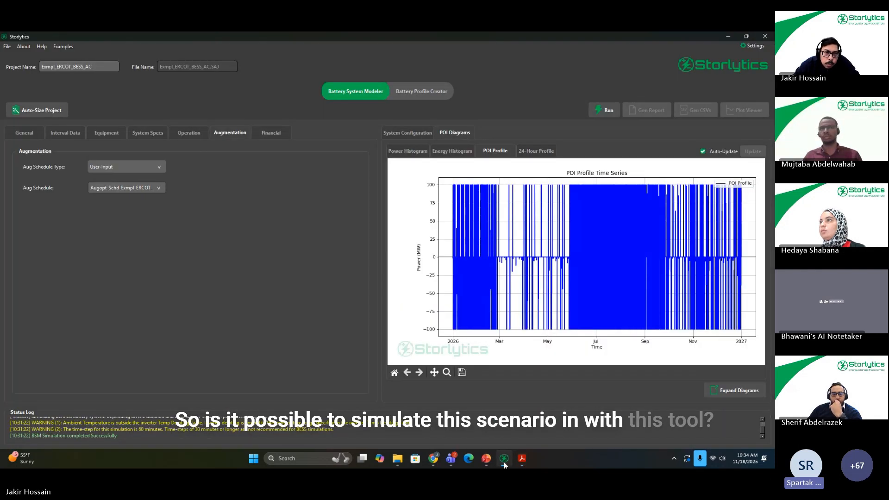
left_click(7, 47)
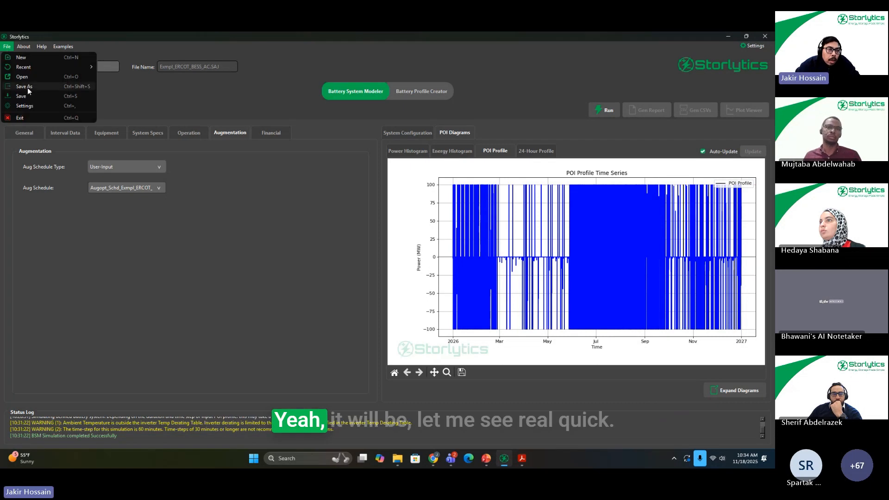
left_click(48, 75)
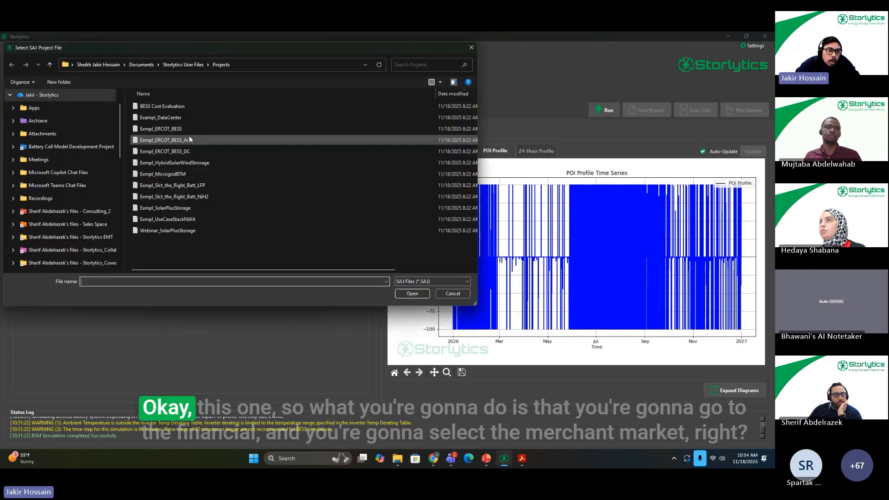
double_click(202, 138)
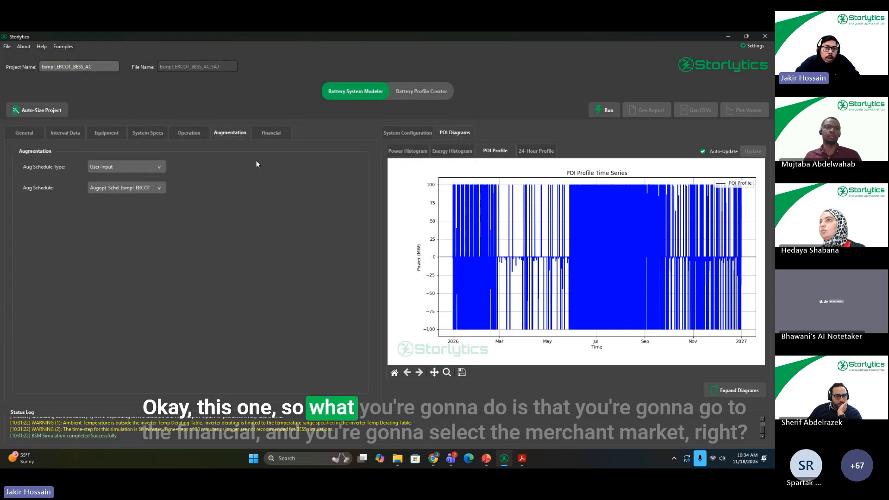
Step: Set the revenue contract type to Merchant Market and include a capacity payment with a 10-year capacity contract term
left_click(268, 133)
left_click(150, 285)
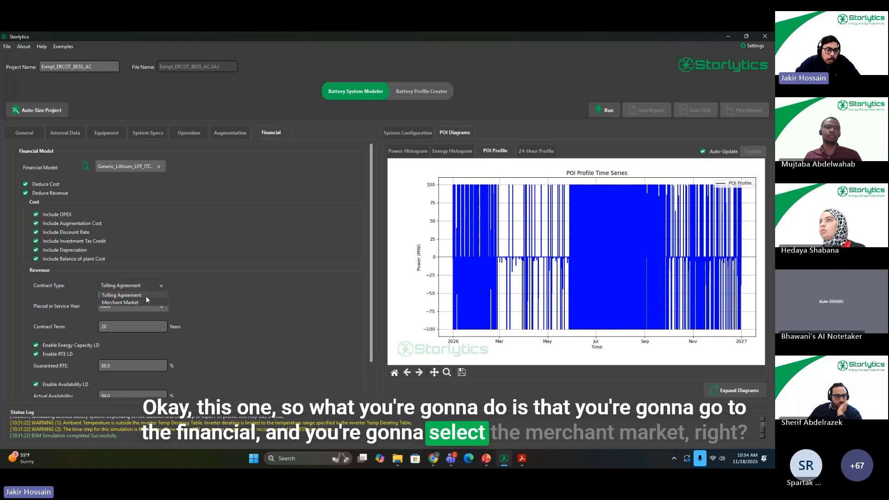
left_click(146, 296)
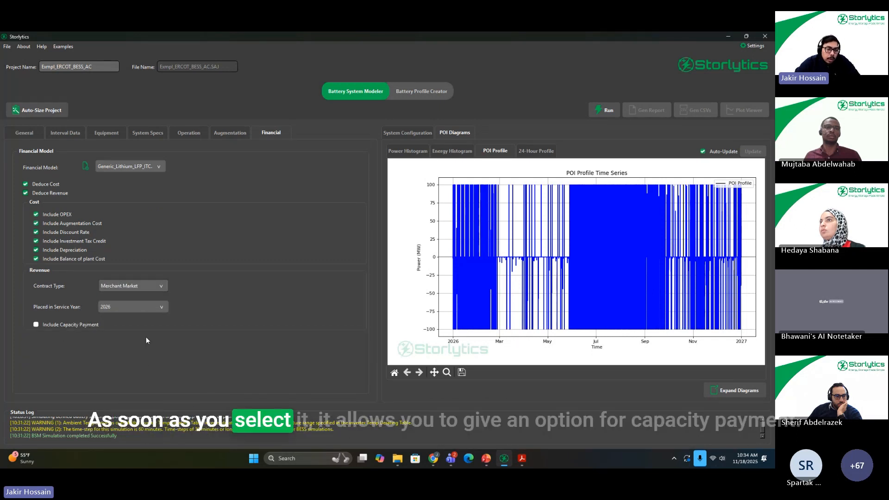
left_click(35, 325)
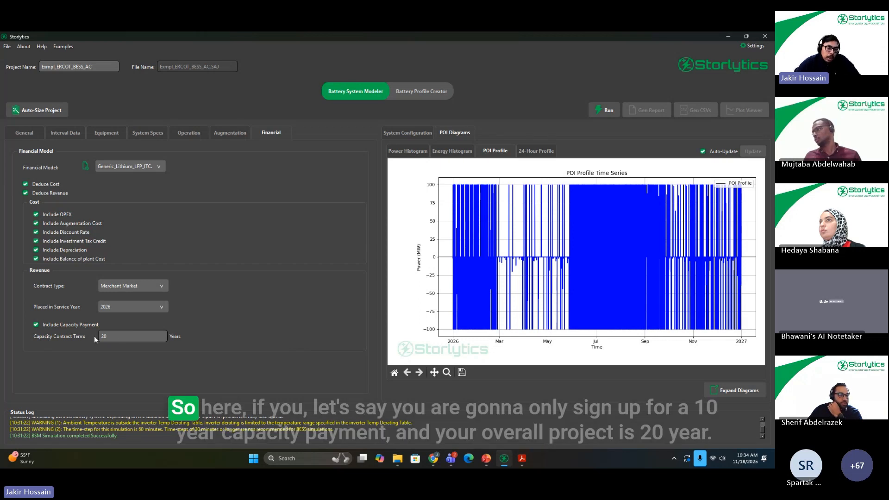
double_click(111, 337)
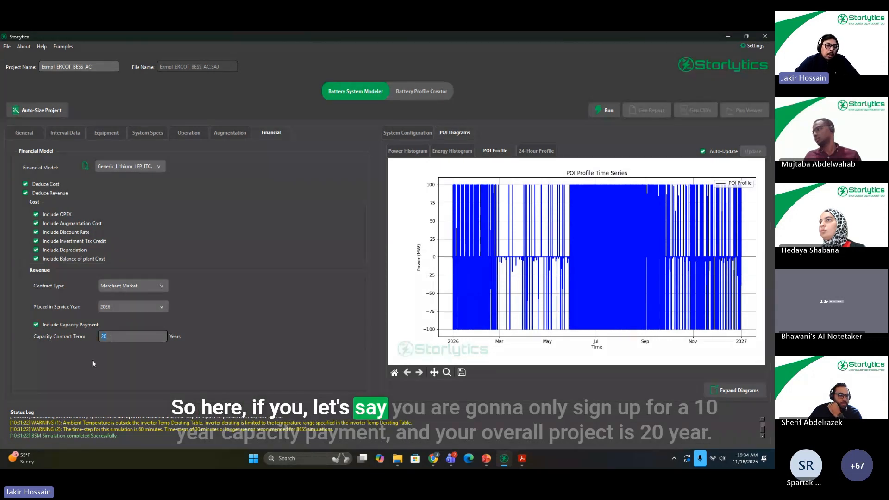
type("10")
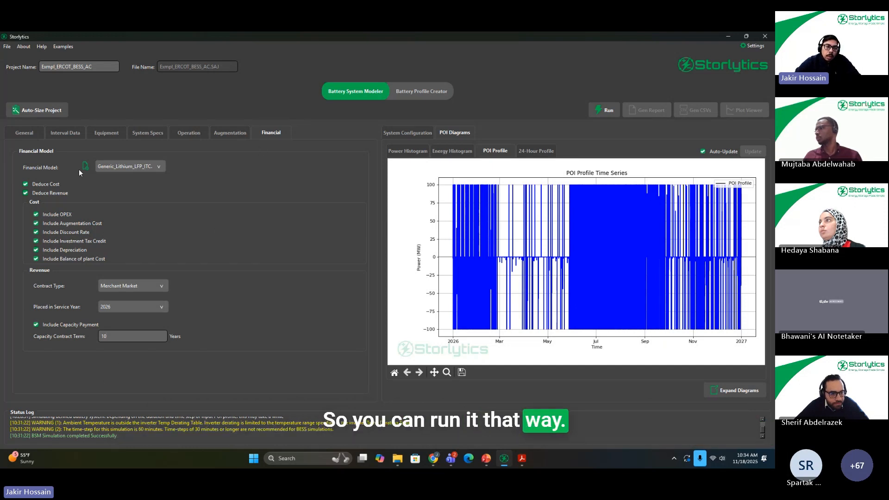
Step: Run the simulation, generate its report, and view the annual revenue and penalty breakdown in the Revenue Summary
left_click(608, 110)
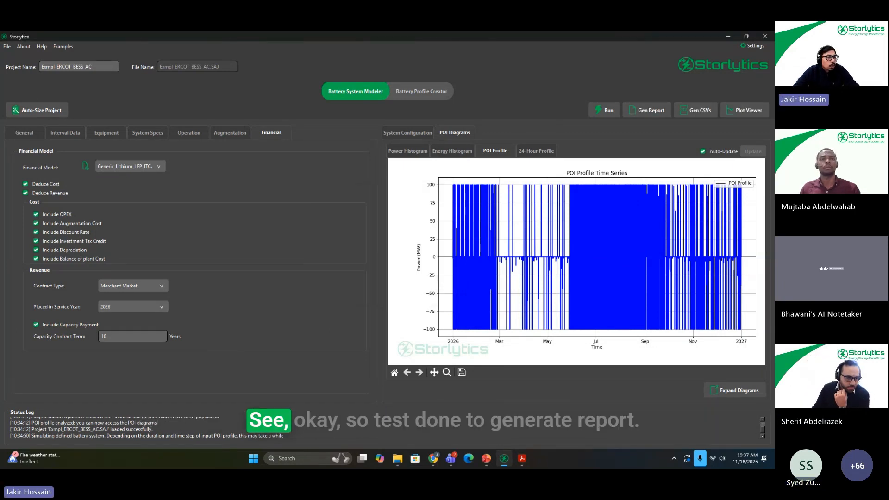
left_click(661, 111)
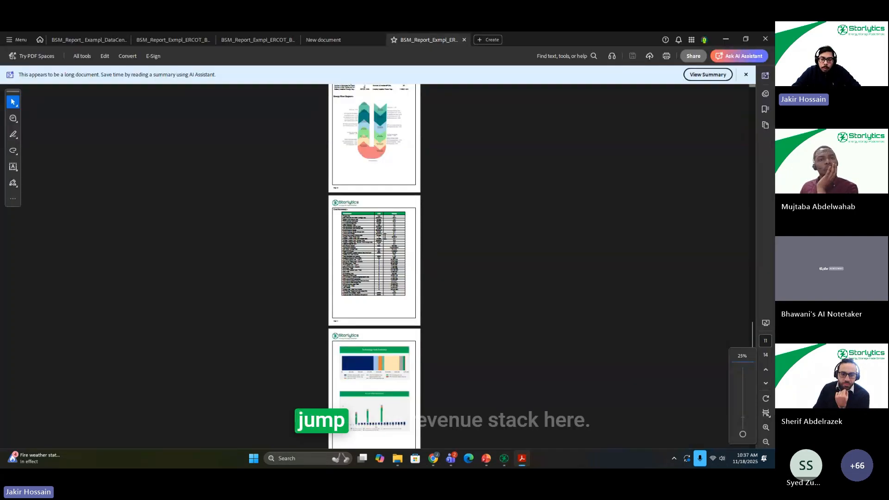
scroll(378, 260, "down", 10)
scroll(372, 323, "up", 5)
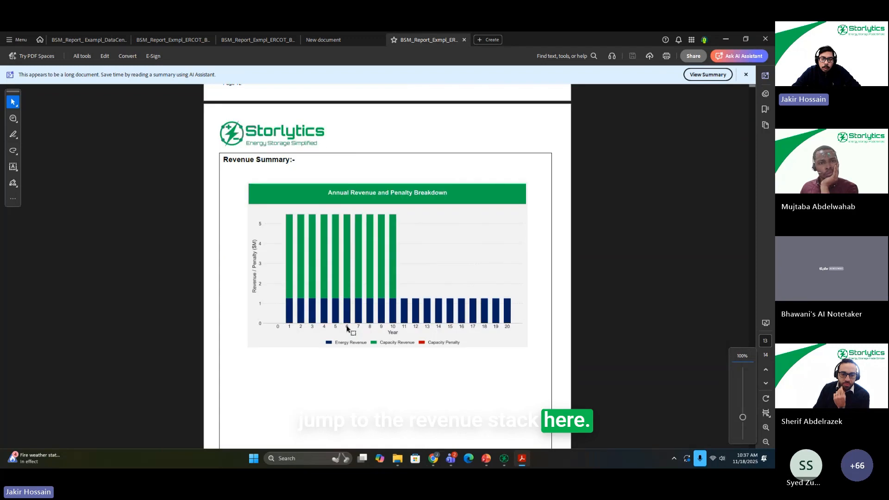
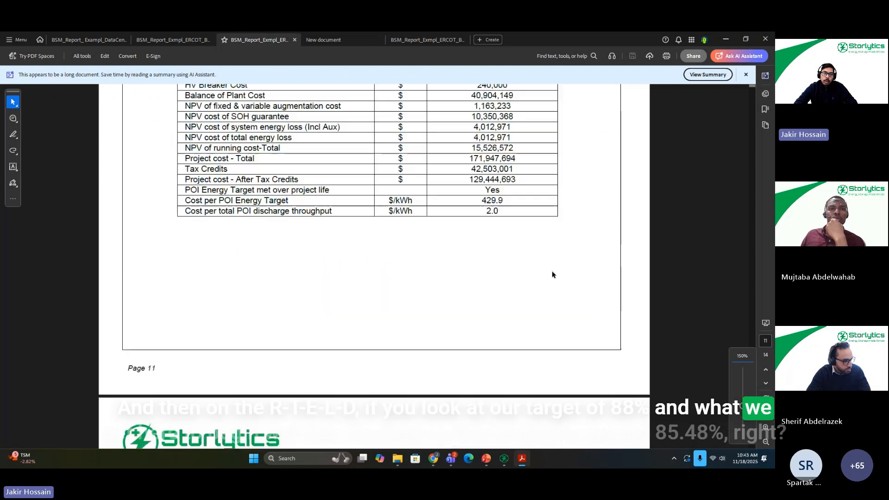
Step: Examine the report's system efficiency figures and the Annual Revenue and LD Breakdown chart
scroll(533, 296, "up", 20)
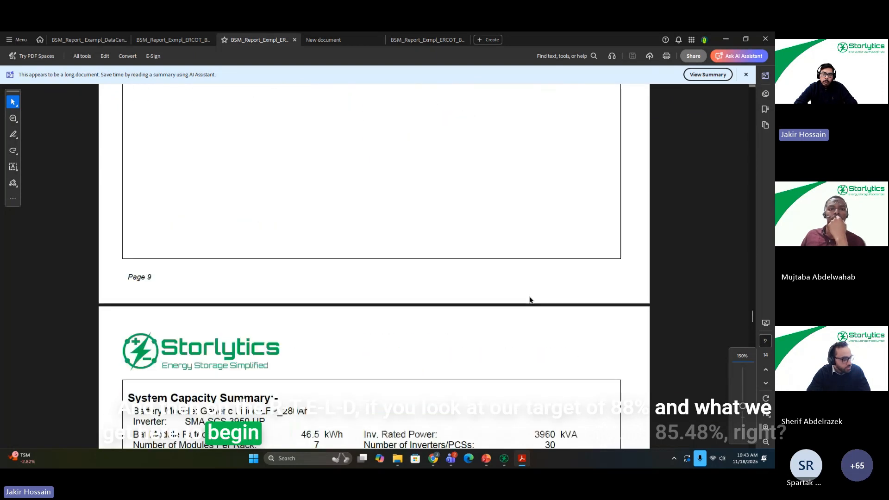
scroll(533, 297, "up", 20)
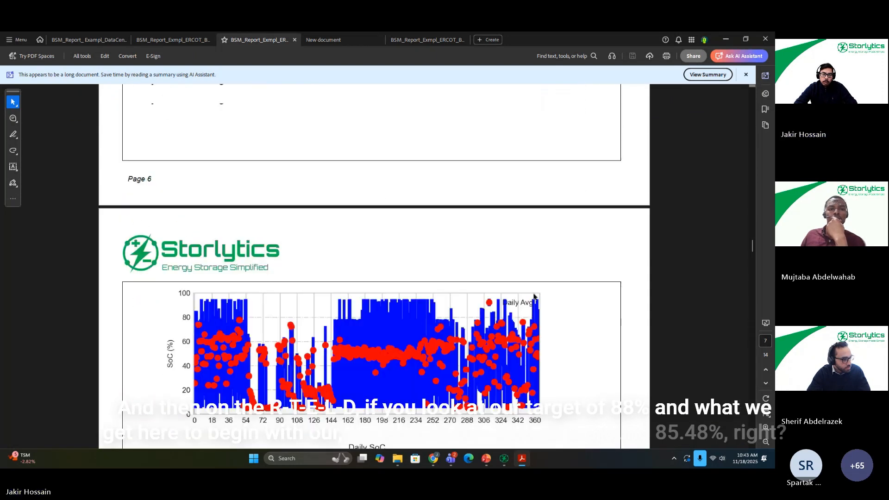
scroll(542, 298, "up", 5)
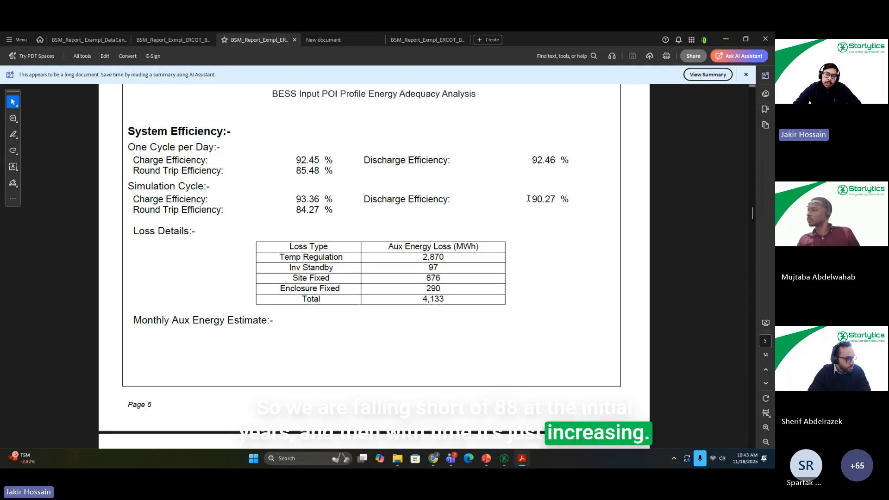
scroll(474, 226, "down", 15)
scroll(474, 225, "down", 20)
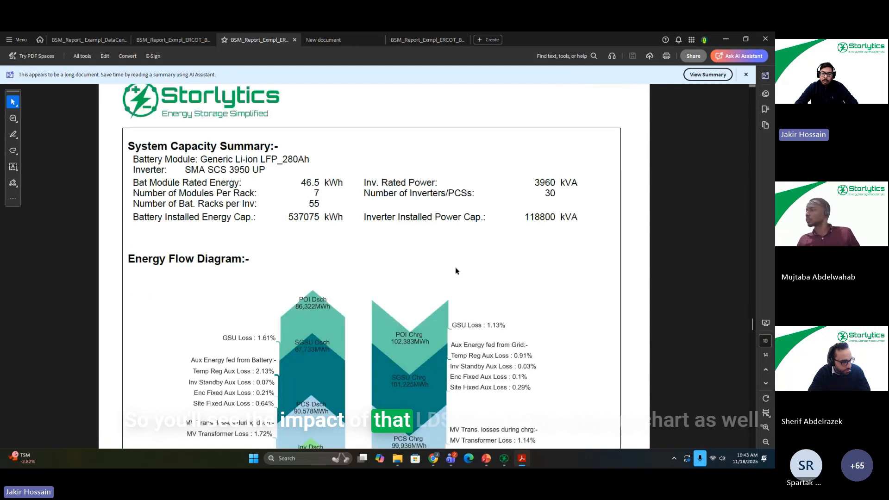
scroll(454, 271, "down", 10)
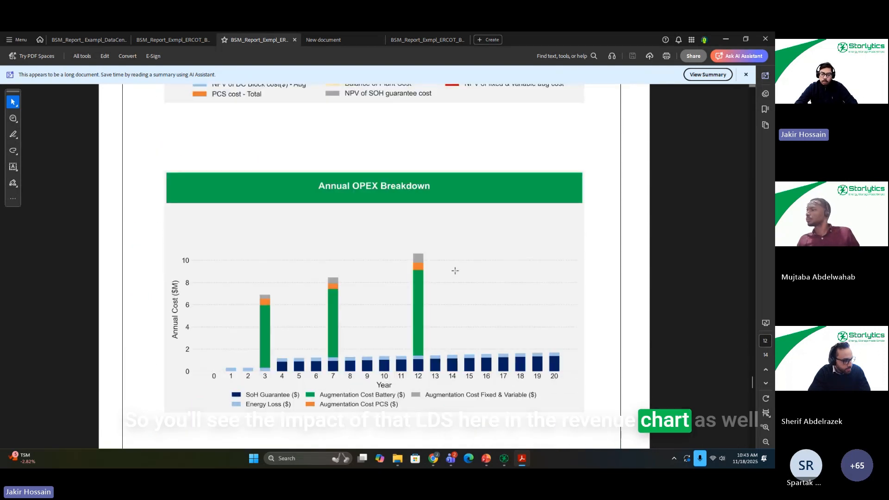
scroll(448, 270, "down", 8)
scroll(448, 270, "up", 3, "ctrl")
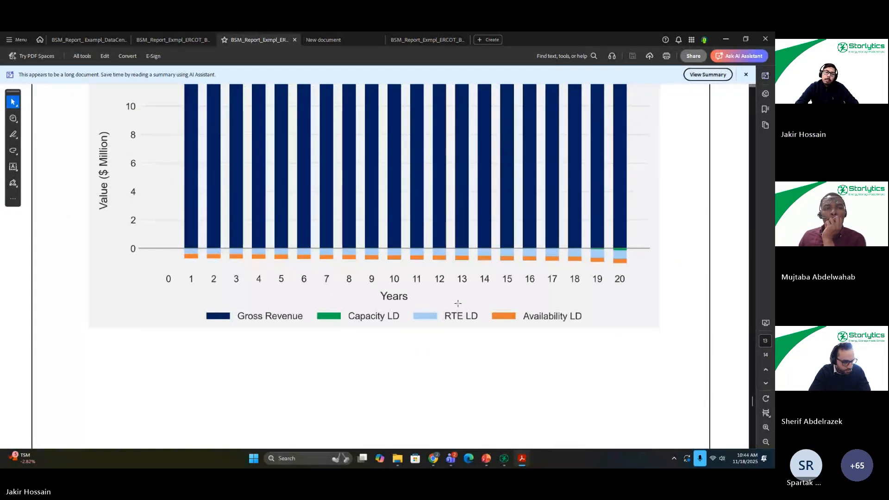
scroll(373, 235, "down", 2, "ctrl")
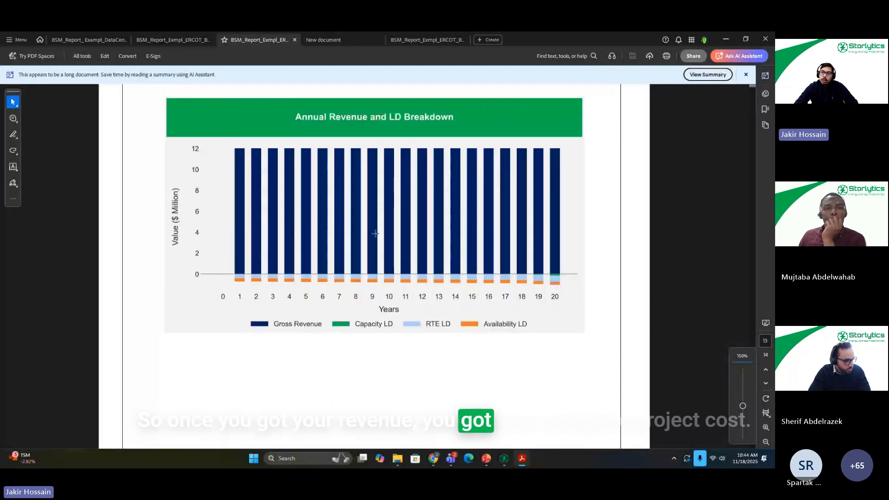
Step: Examine the Project Cashflow Overview and Discounted Cumulative Cashflow charts on the report's last page
scroll(371, 237, "down", 2)
scroll(370, 238, "down", 3)
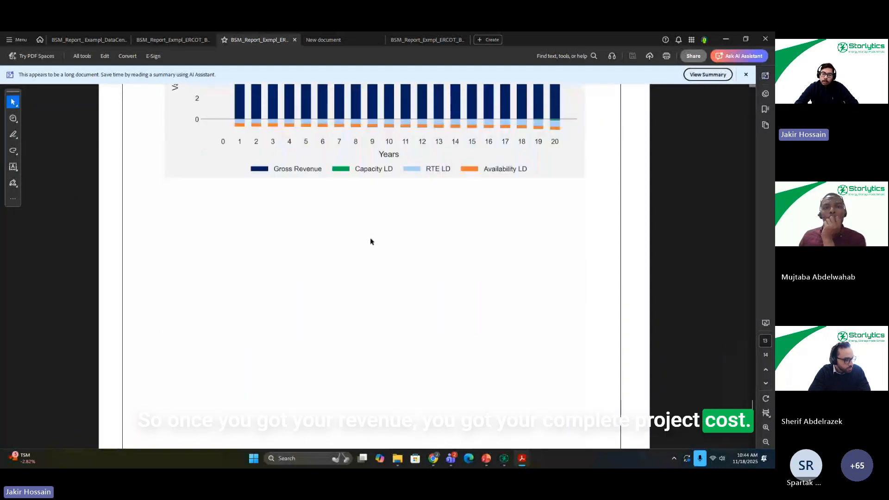
scroll(364, 248, "down", 6)
scroll(355, 250, "down", 6)
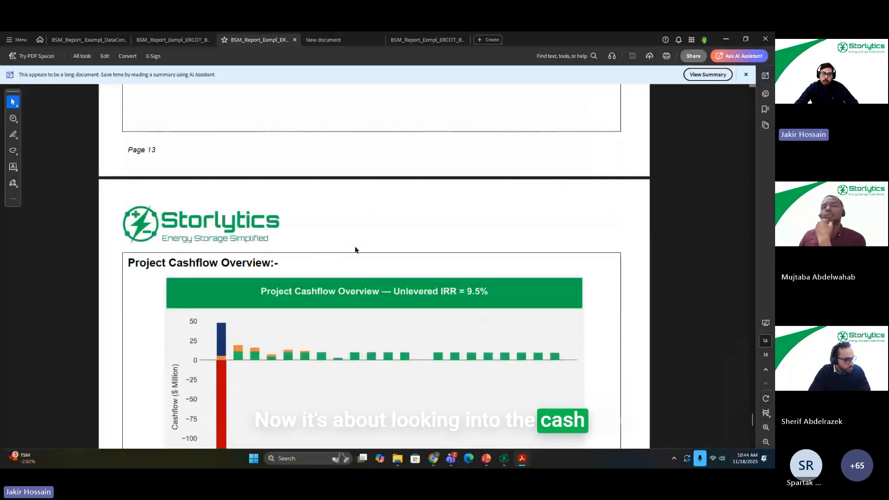
scroll(357, 240, "down", 1)
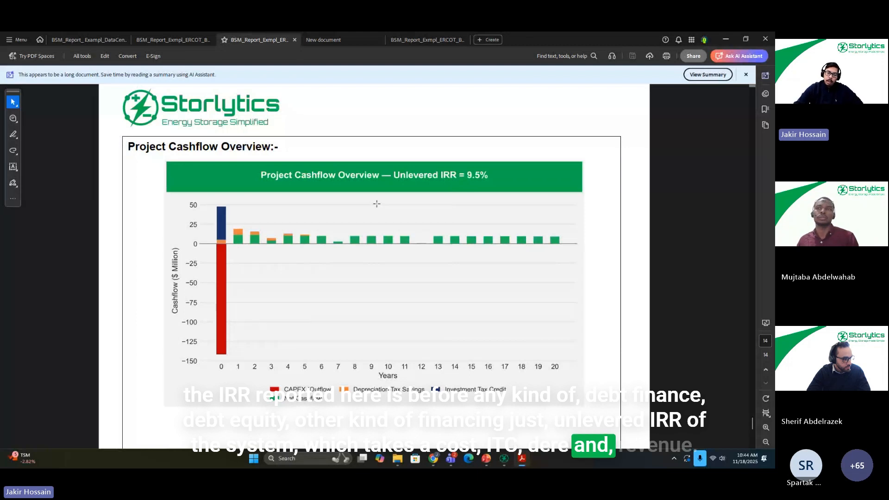
scroll(366, 238, "down", 1)
scroll(354, 225, "down", 2)
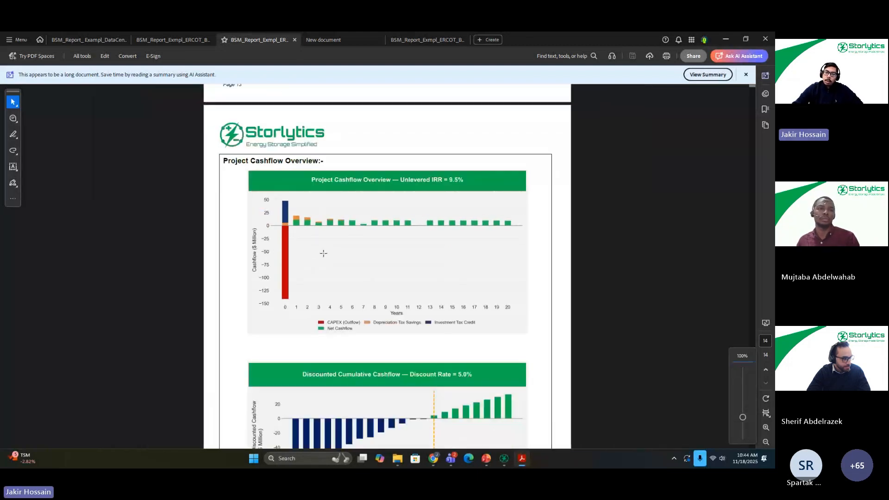
scroll(375, 227, "down", 4)
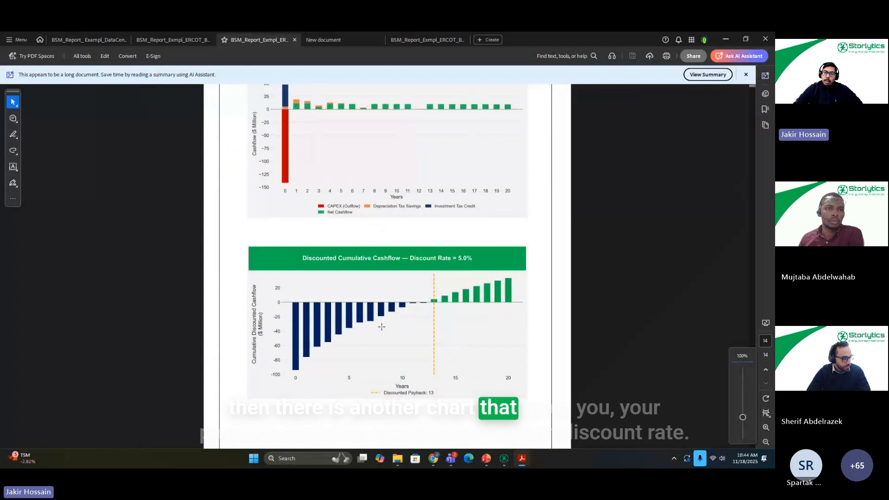
scroll(381, 328, "up", 1)
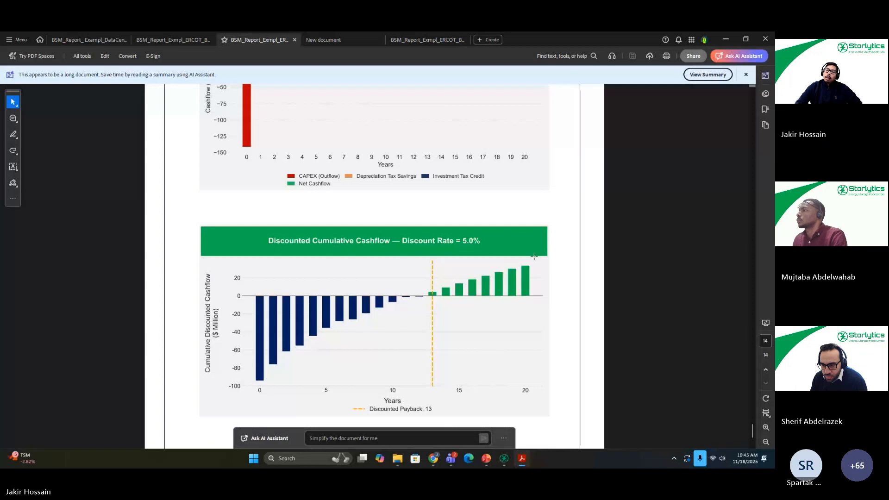
scroll(534, 256, "down", 1, "ctrl")
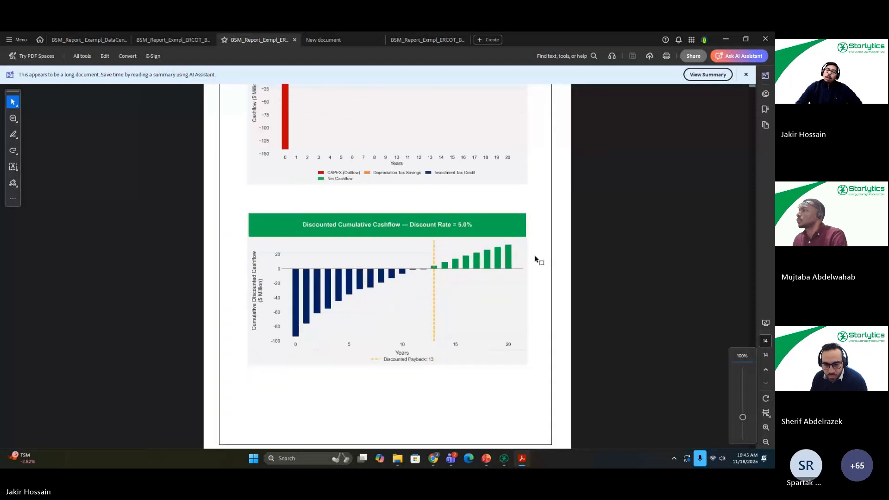
left_click(487, 462)
left_click(487, 463)
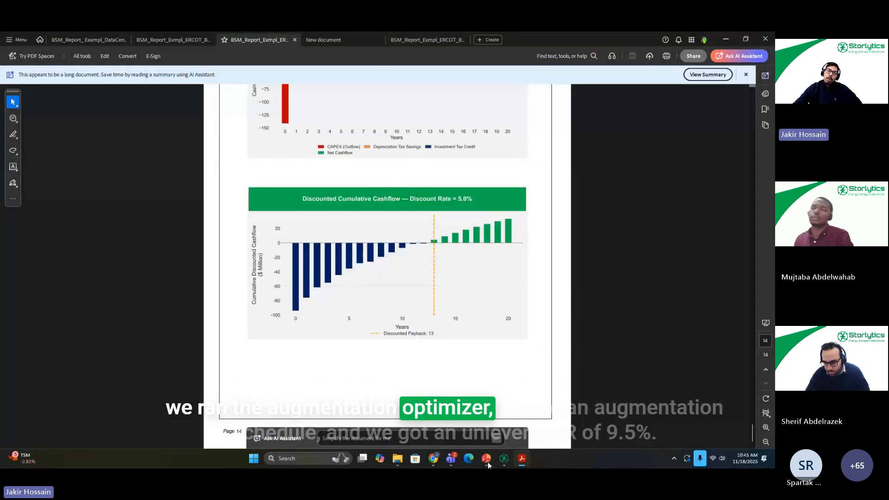
scroll(454, 124, "up", 3)
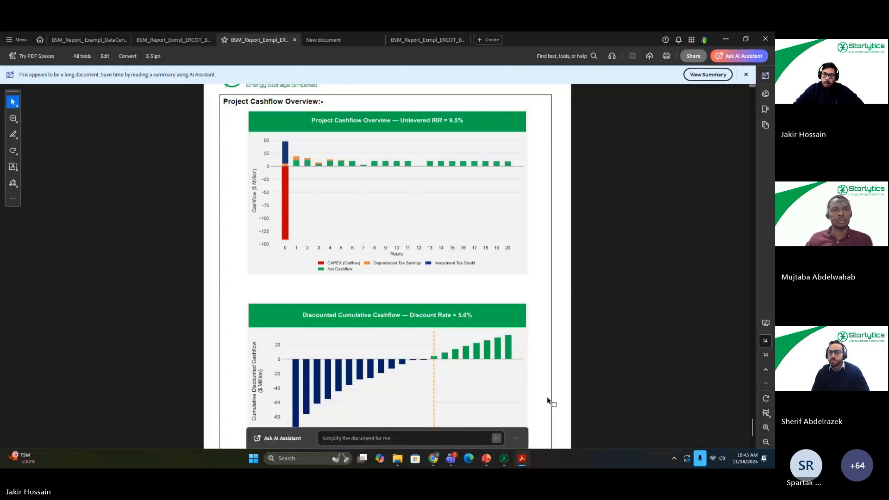
Step: Switch to Storlytics and review the actual and guaranteed availability inputs in the project's revenue settings
left_click(503, 460)
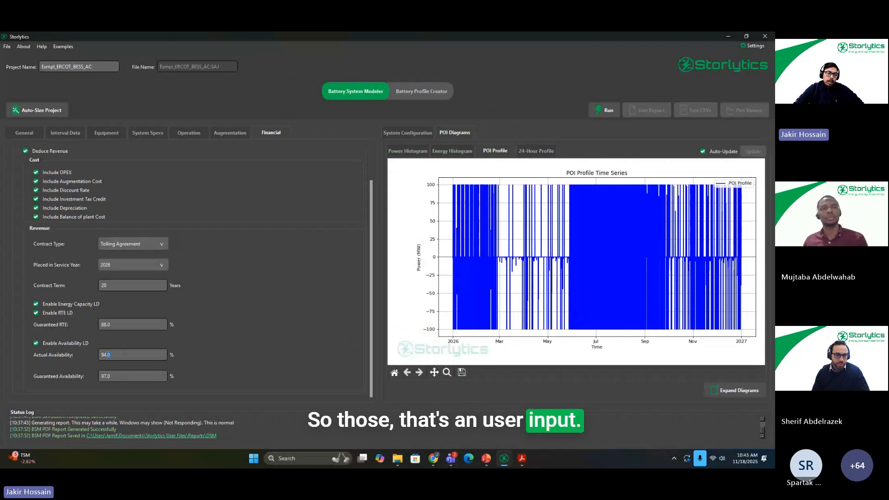
left_click_drag(108, 354, 52, 383)
left_click_drag(115, 379, 96, 357)
scroll(96, 357, "up", 1)
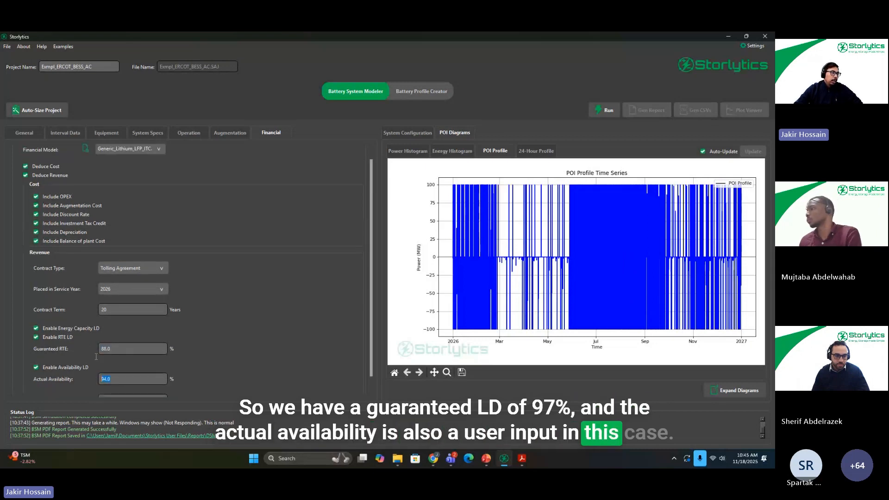
scroll(107, 356, "down", 1)
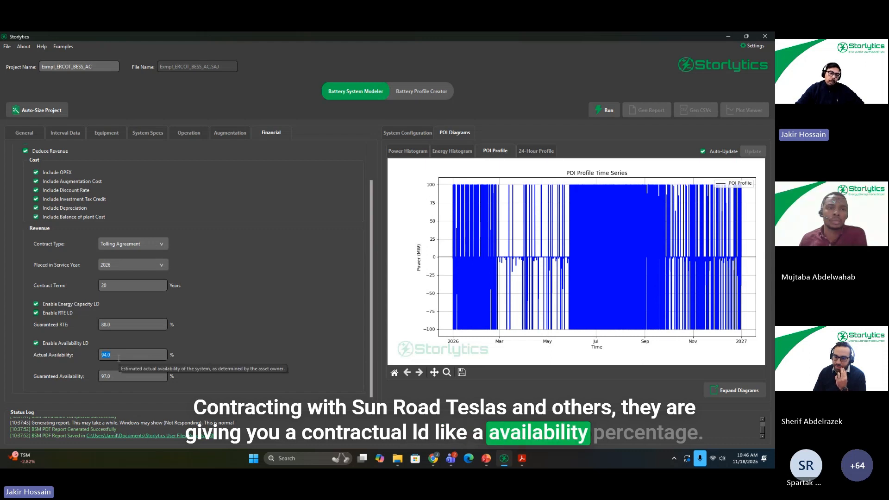
left_click(108, 377)
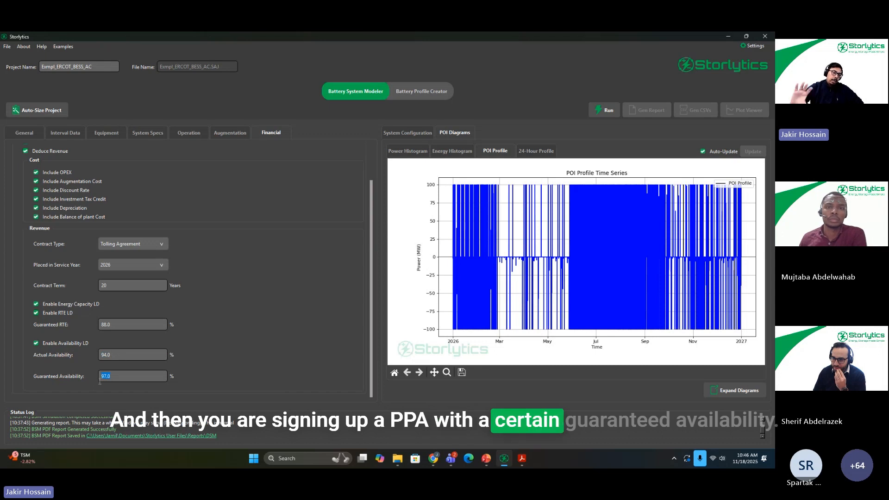
left_click(117, 355)
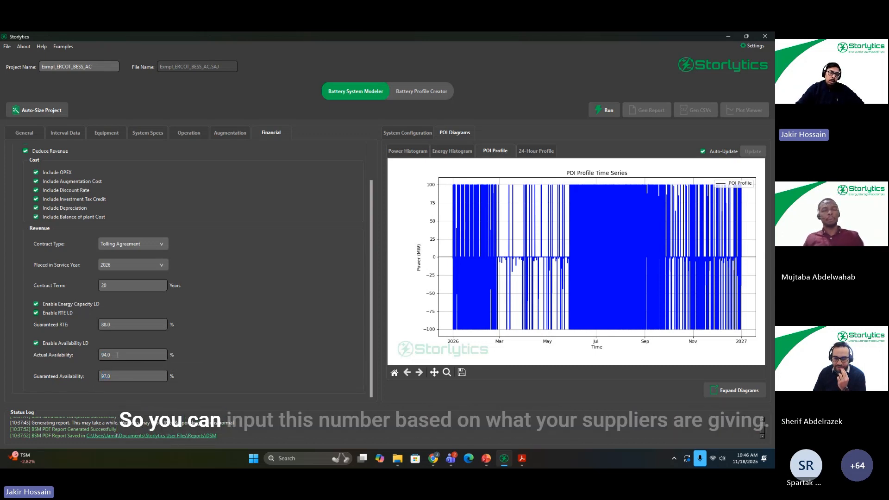
double_click(117, 355)
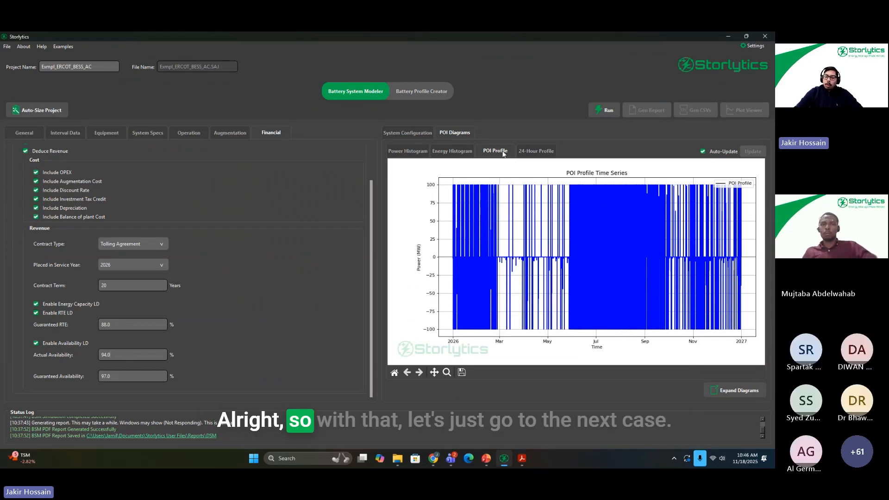
Step: Switch to PowerPoint and show slide 48, BESS Design: DC Augmentation
left_click(485, 458)
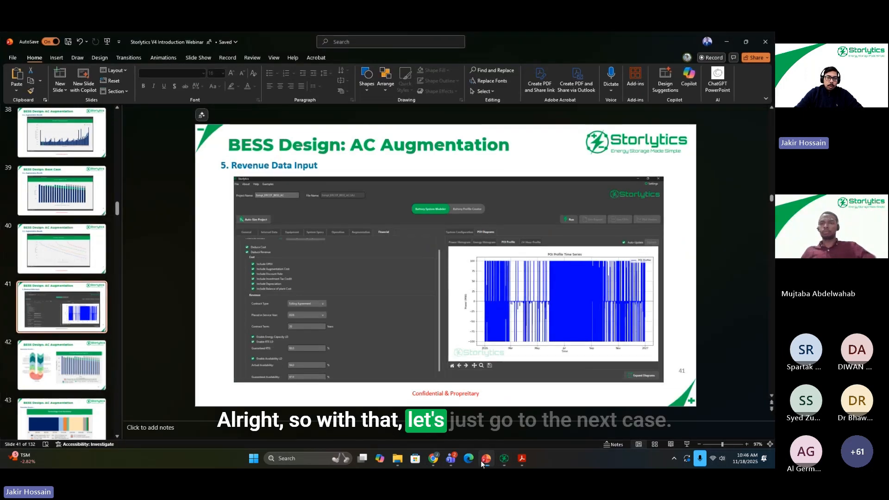
scroll(44, 301, "down", 5)
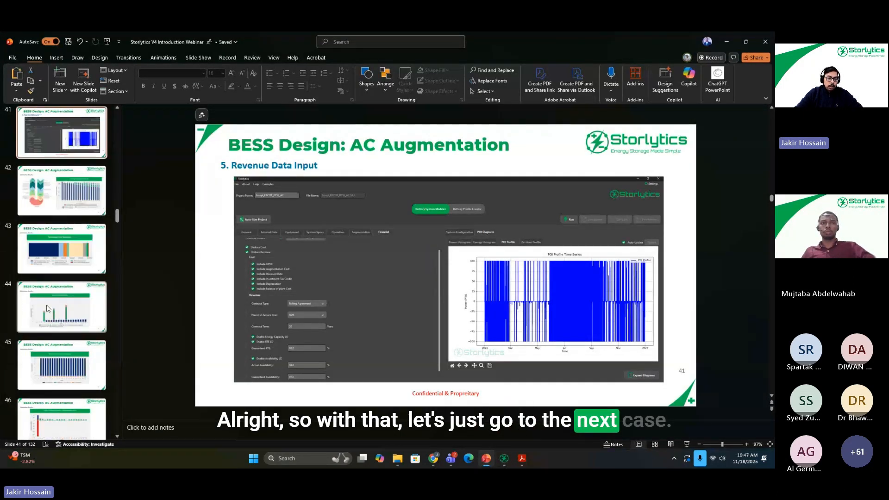
scroll(46, 320, "down", 1)
left_click(45, 333)
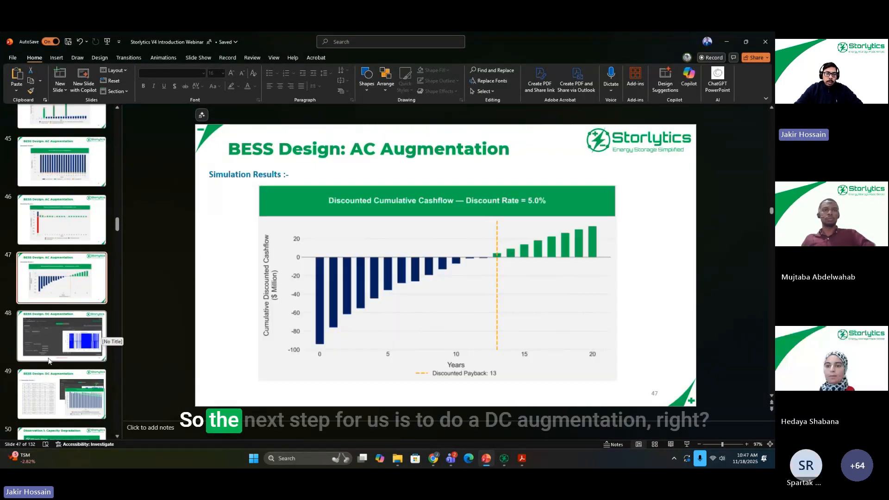
scroll(45, 336, "down", 1)
left_click(46, 336)
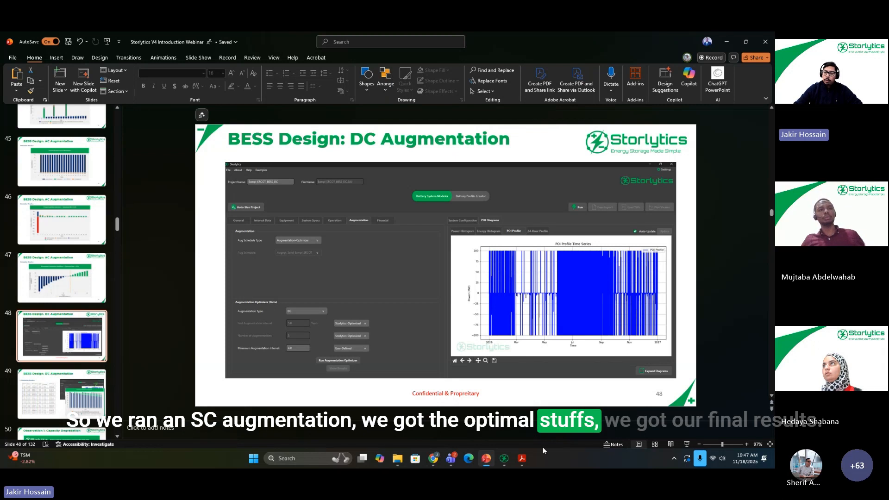
Step: Switch back to Storlytics and set the optimizer's augmentation type to DC in the AC project
left_click(505, 460)
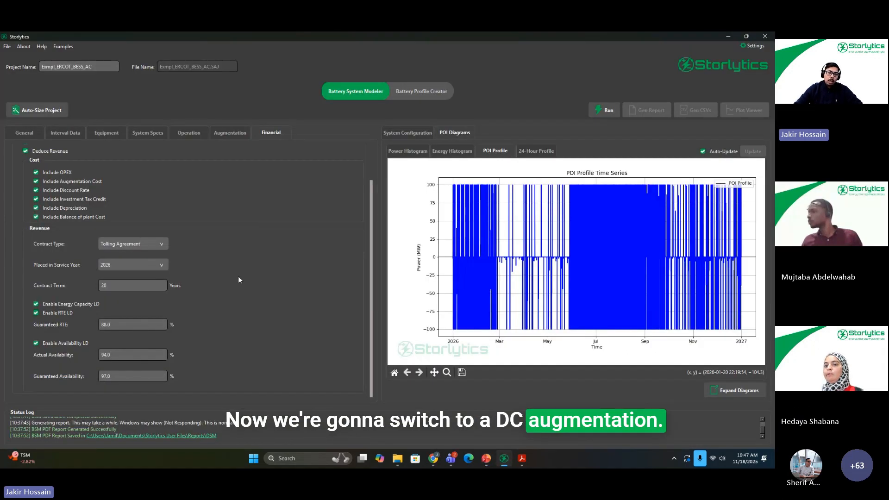
left_click(230, 133)
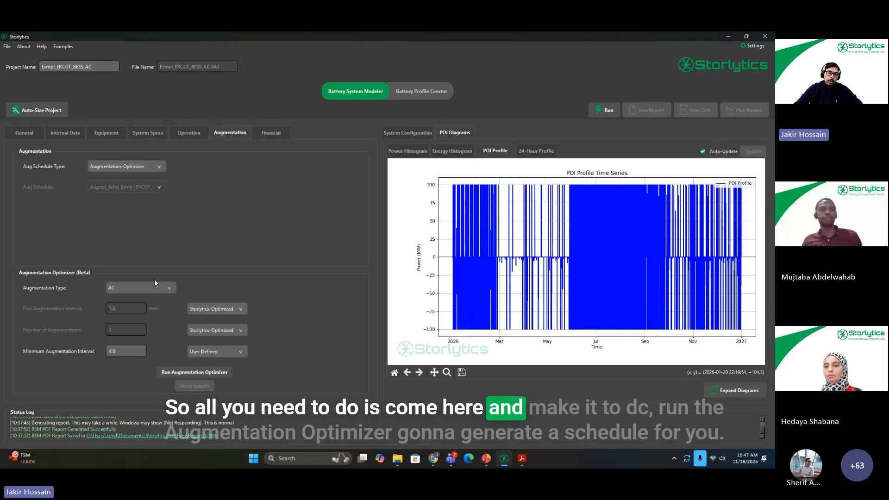
left_click(152, 285)
left_click(142, 297)
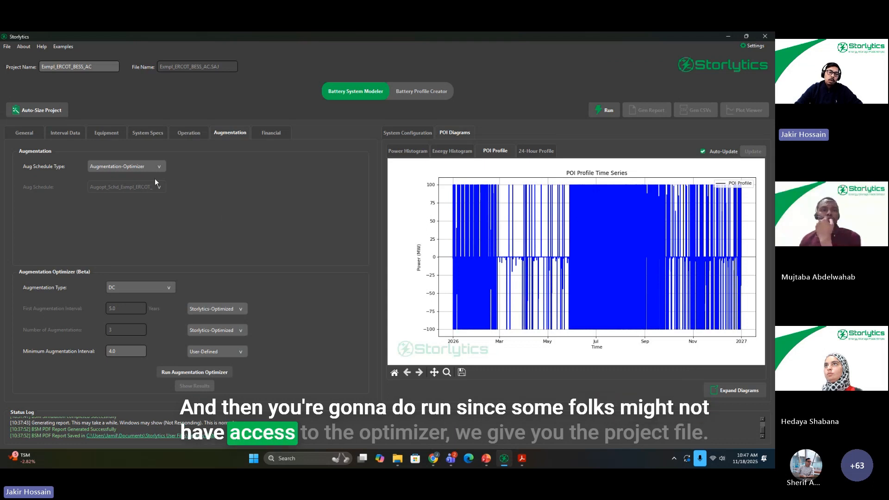
Step: Open the Exmpl_ERCOT_BESS_DC project file, show its augmentation settings, and run the simulation
left_click(7, 47)
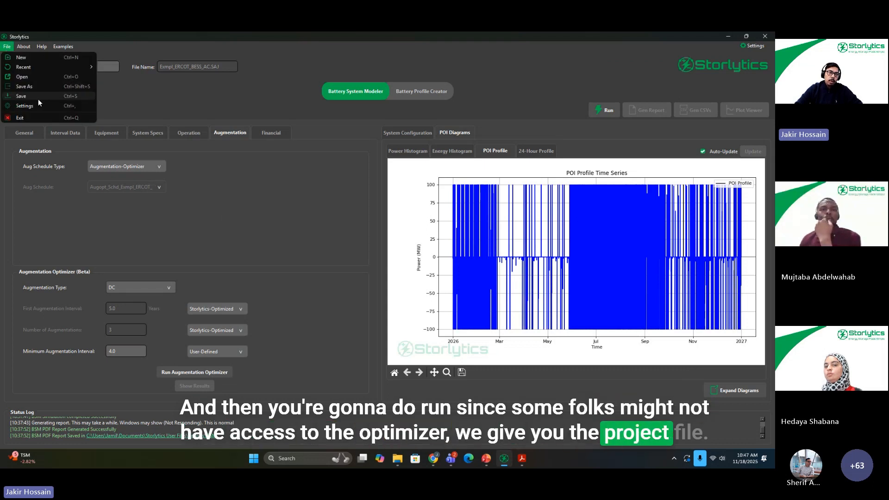
left_click(46, 69)
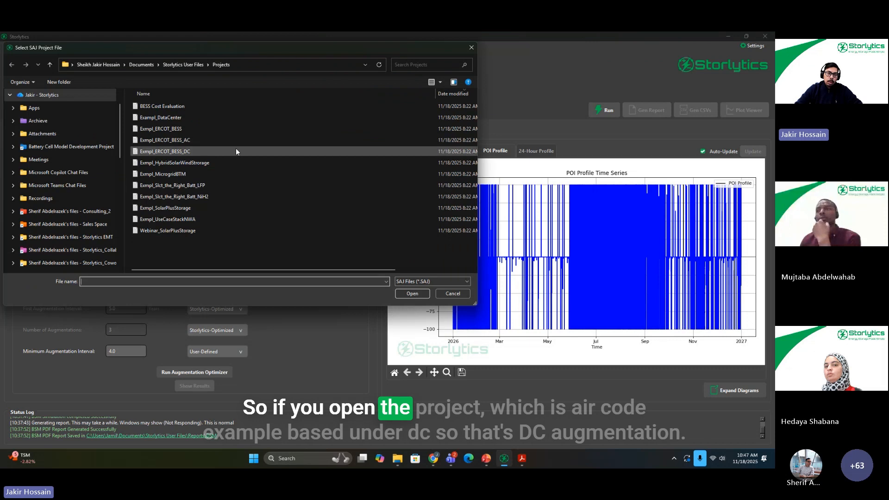
double_click(182, 152)
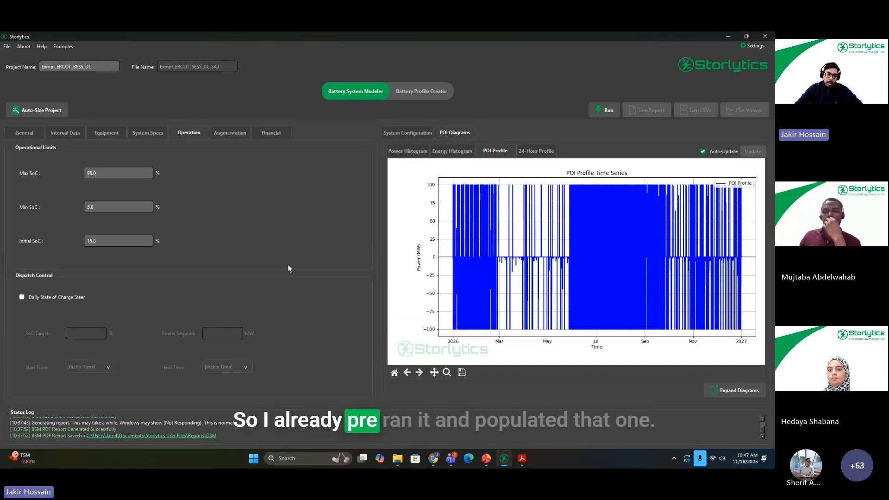
left_click(233, 134)
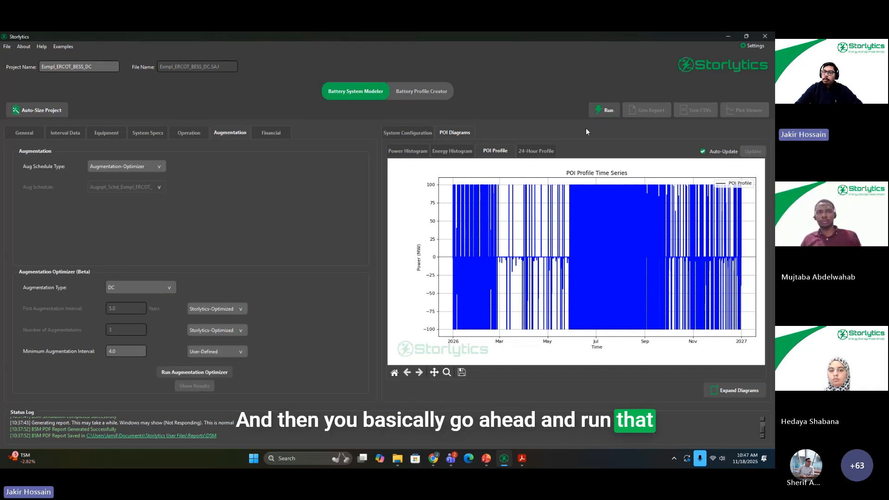
Step: Switch to Adobe Acrobat and examine the POI Energy Capacity Over Project Life chart in the DC augmentation report
mouse_move(524, 466)
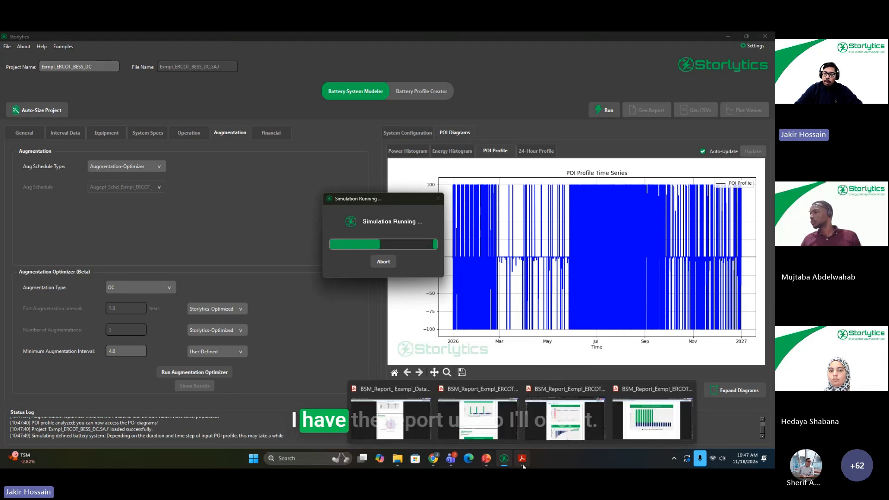
left_click(487, 460)
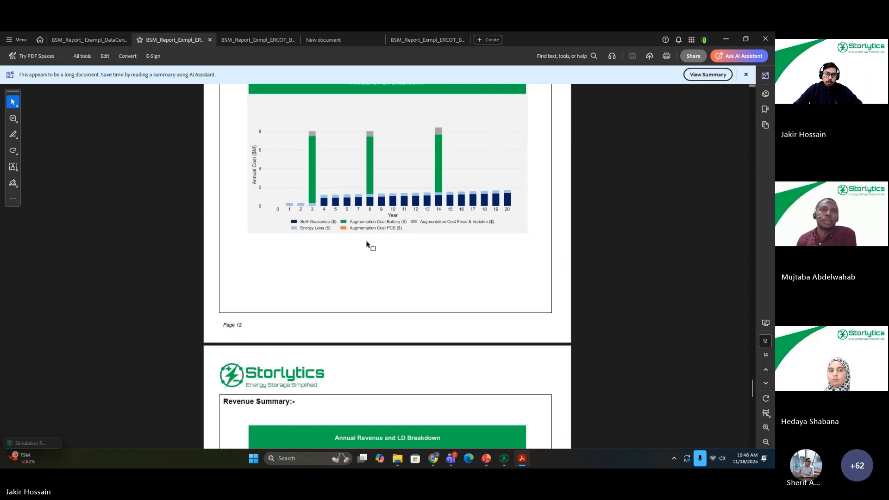
scroll(370, 246, "up", 3)
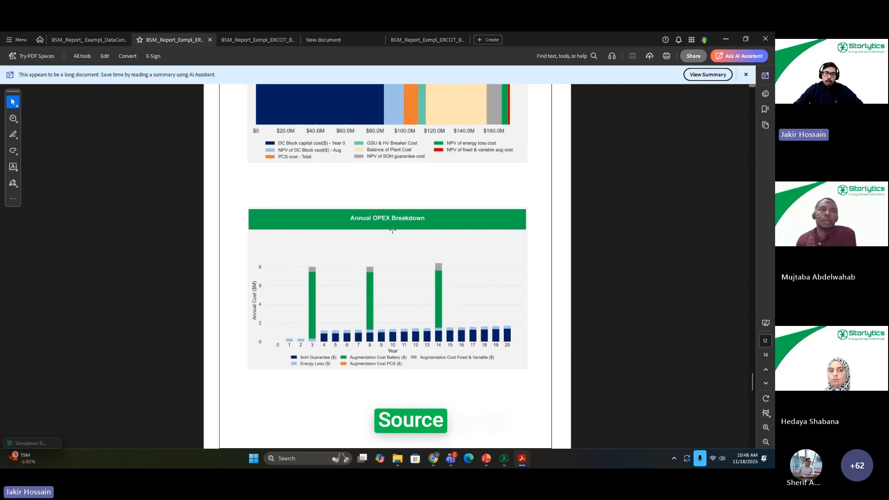
scroll(393, 229, "down", 1)
scroll(420, 243, "up", 12)
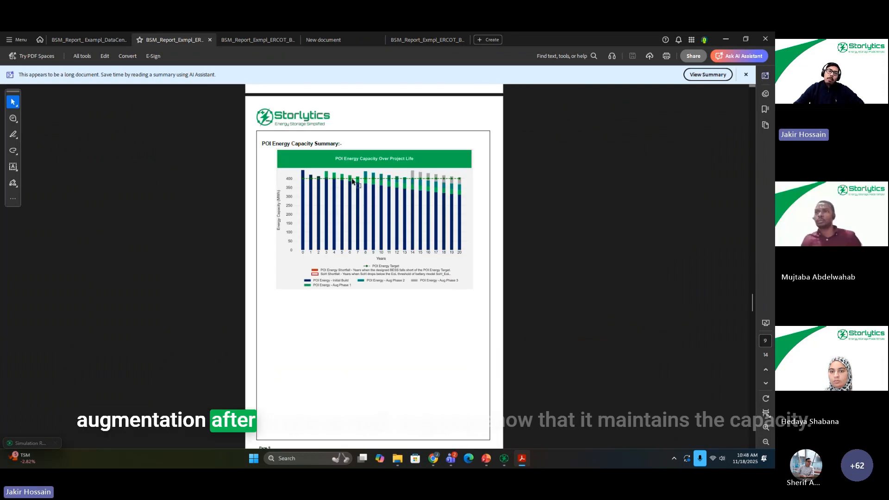
scroll(347, 178, "up", 2)
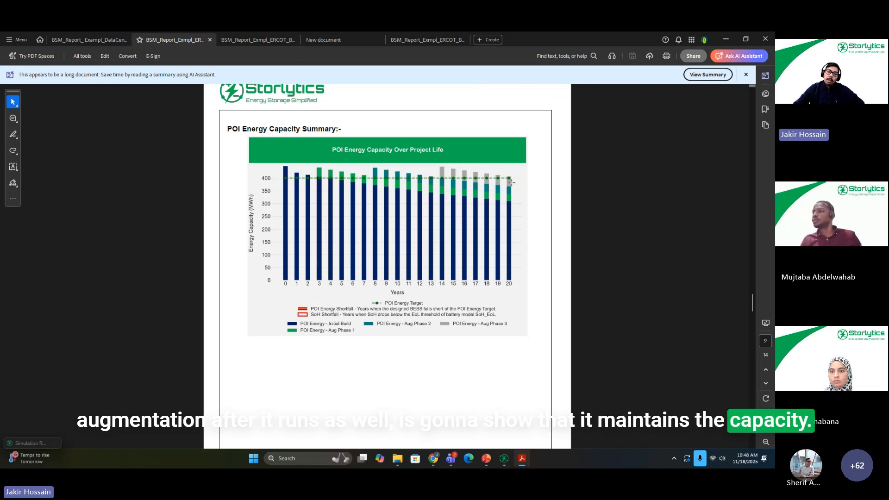
scroll(277, 183, "up", 1)
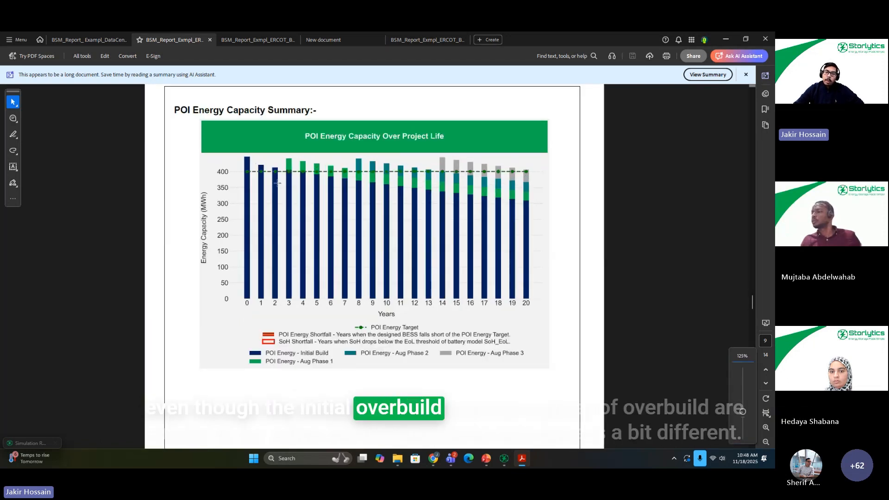
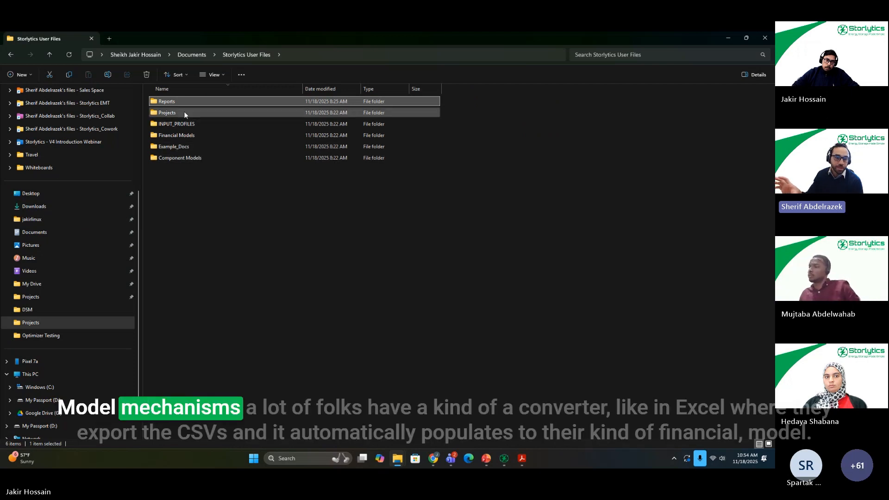
Step: Switch to Storlytics, generate the output CSV files for the Exmpl_ERCOT_BESS_DC project, and open their output folder
left_click(728, 38)
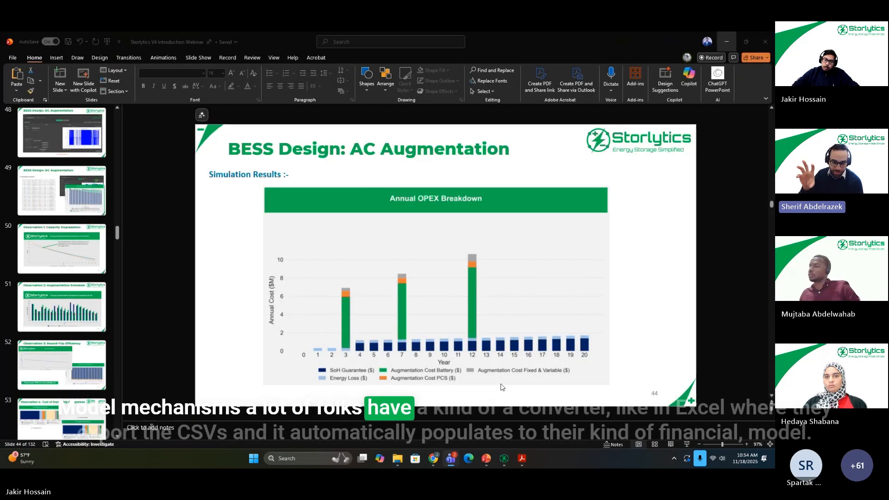
left_click(505, 465)
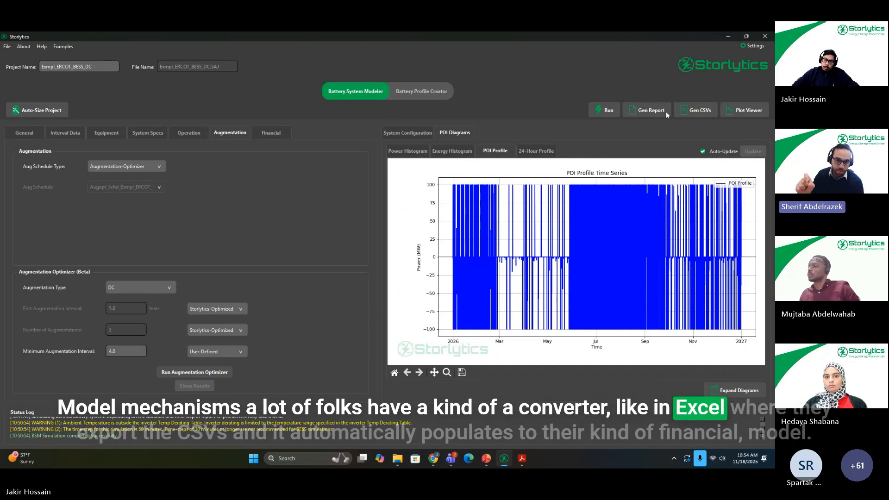
left_click(695, 110)
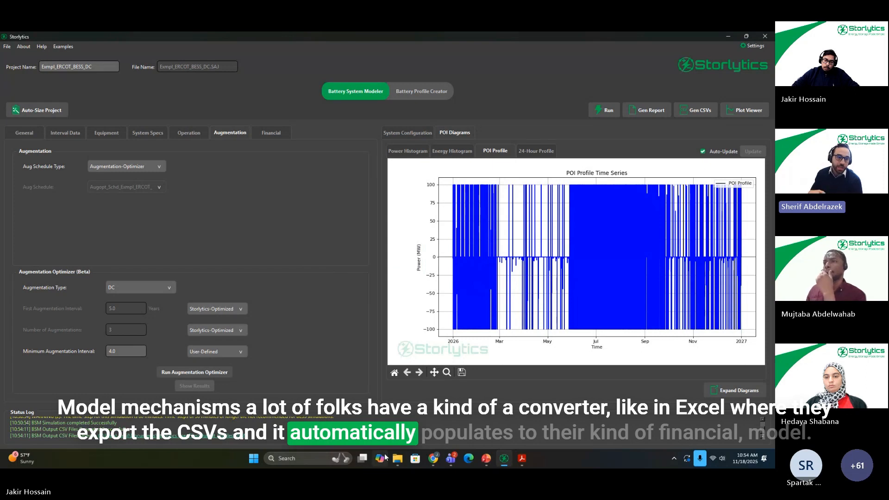
left_click(219, 436)
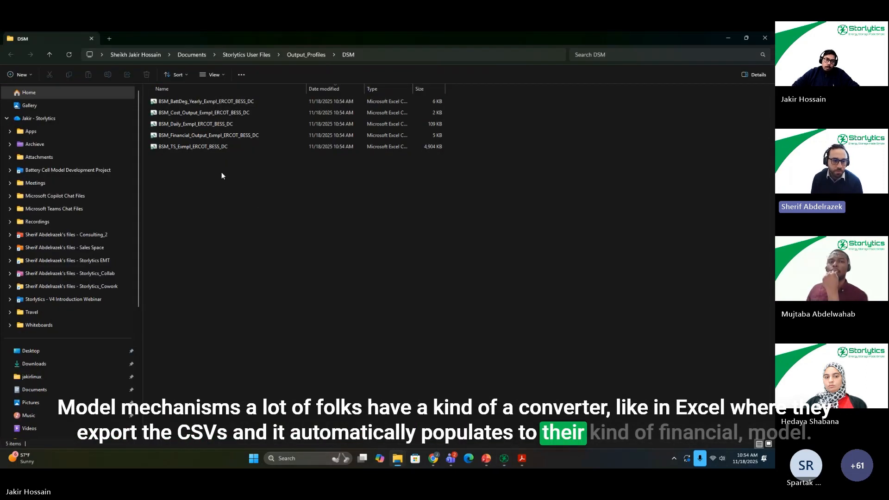
Step: Open BSM_Financial_Output_Exmpl_ERCOT_BESS_DC in Excel and widen the CAPEX_Equipment, CAPEX_BOP&EPC and Investment_Tax_Credit columns to fit their contents
double_click(216, 135)
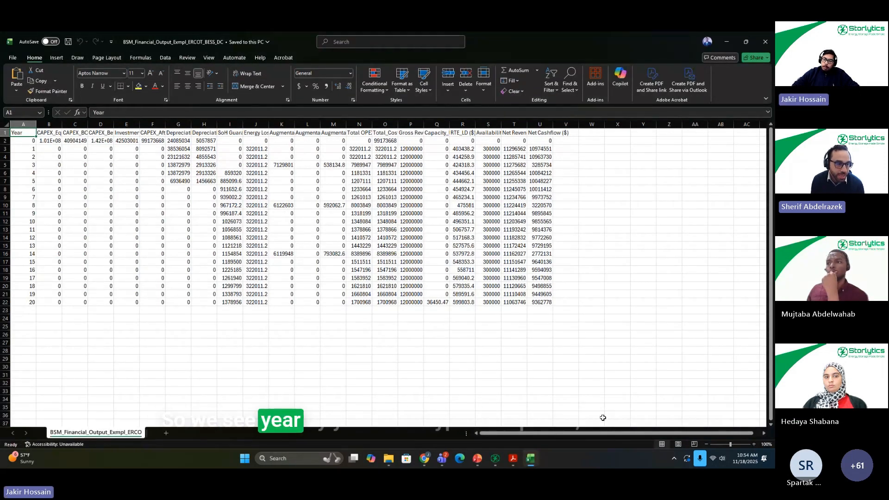
left_click(48, 124)
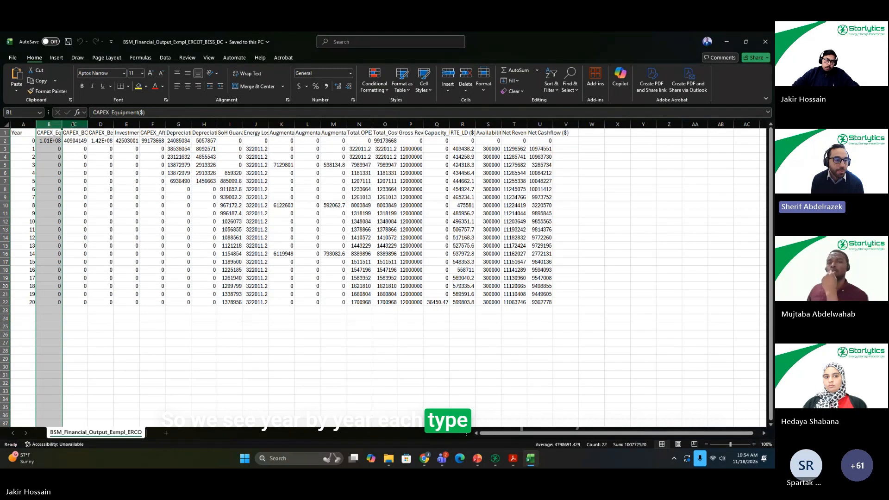
left_click(66, 123)
double_click(62, 123)
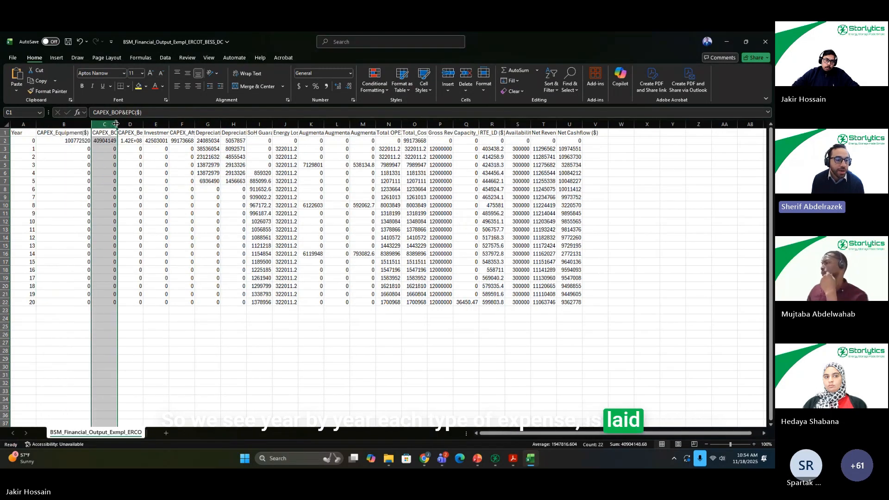
double_click(118, 124)
double_click(195, 125)
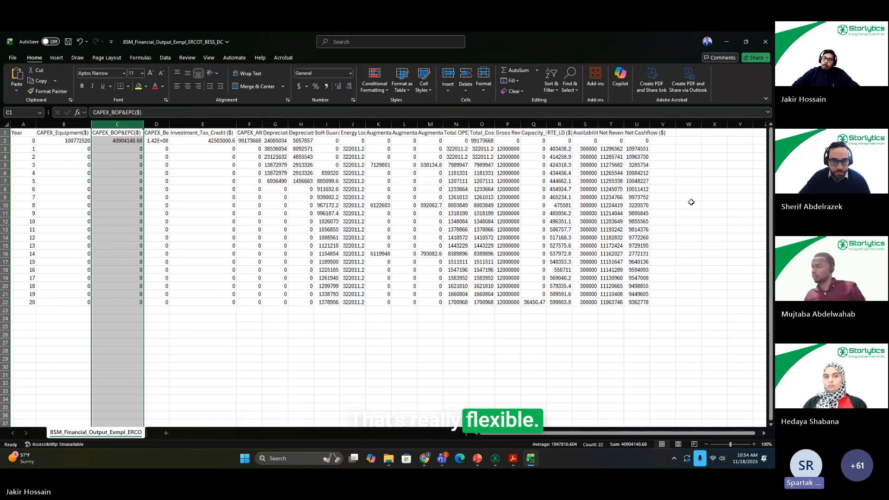
Step: Leave the financial workbook, glance at the PowerPoint slides, and return to Storlytics to show the DC project's equipment models
left_click(732, 42)
left_click(478, 460)
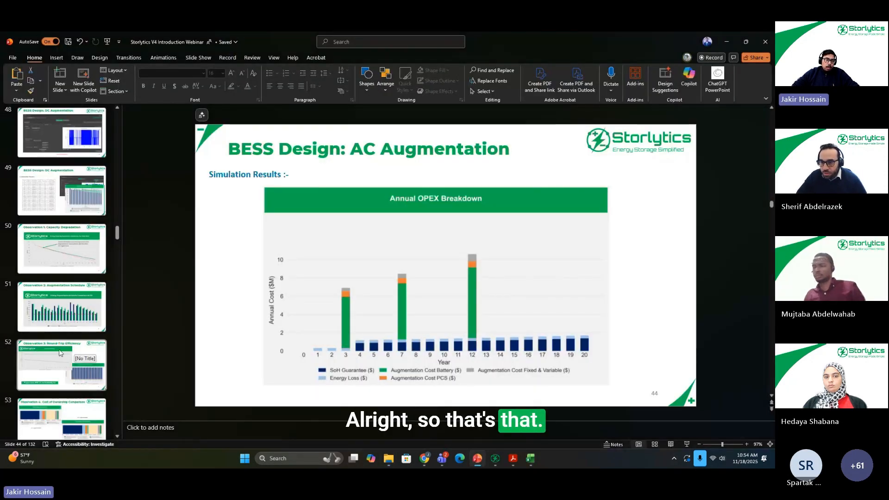
scroll(61, 305, "down", 1)
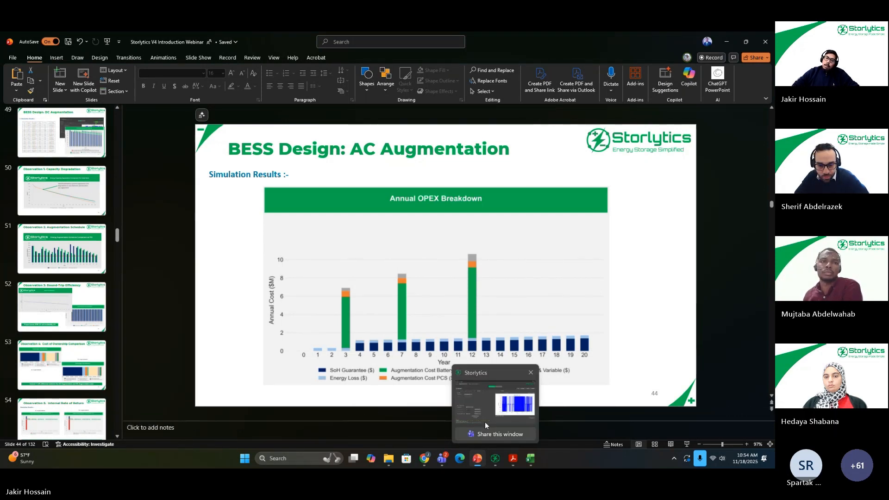
left_click(485, 422)
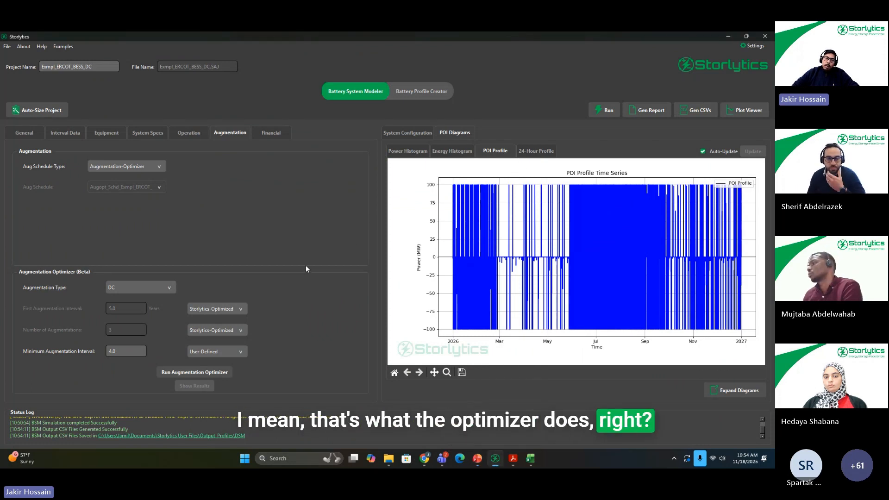
left_click(95, 134)
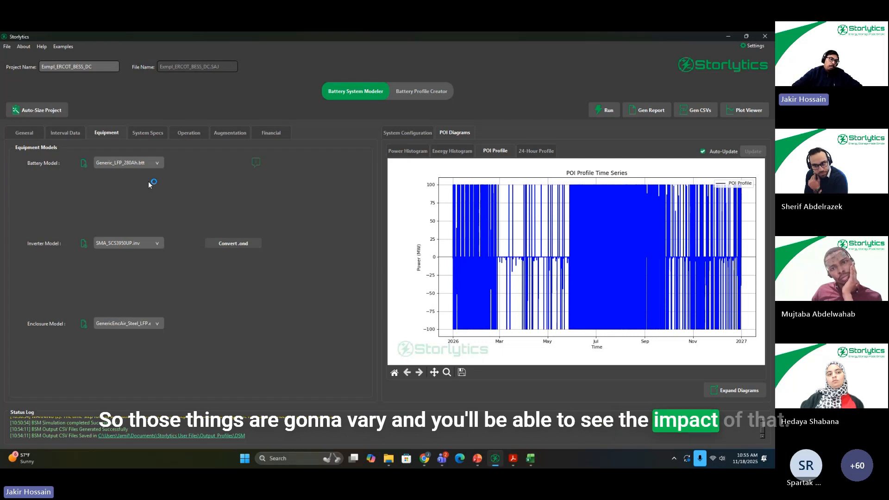
Step: Switch to the DSM output folder in File Explorer and open BSM_BattDeg_Yearly_Exmpl_ERCOT_BESS_DC in Excel
mouse_move(389, 458)
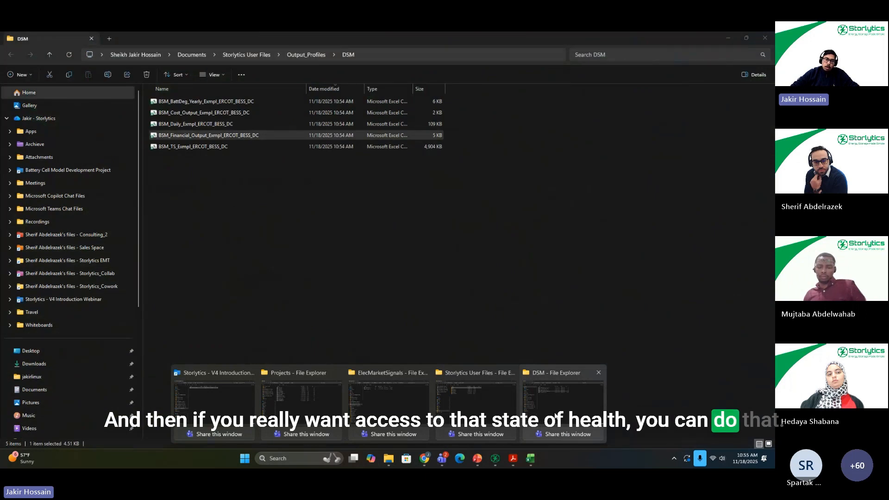
left_click(556, 416)
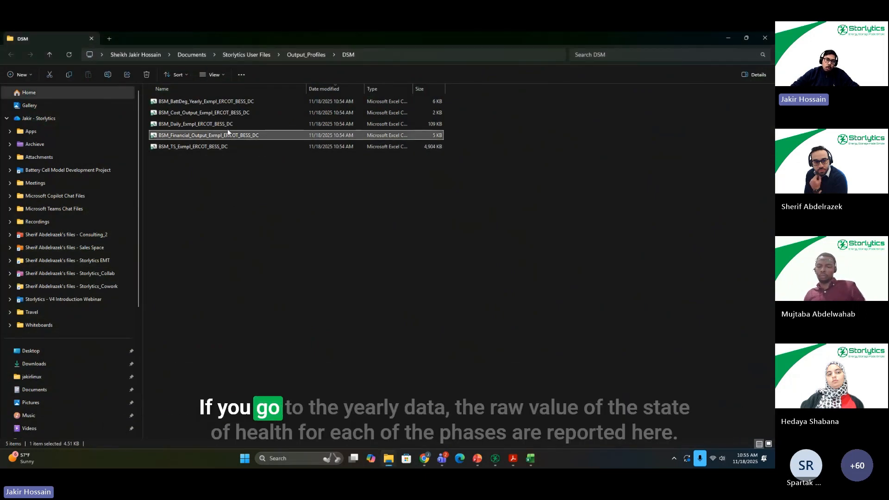
left_click(226, 102)
double_click(225, 102)
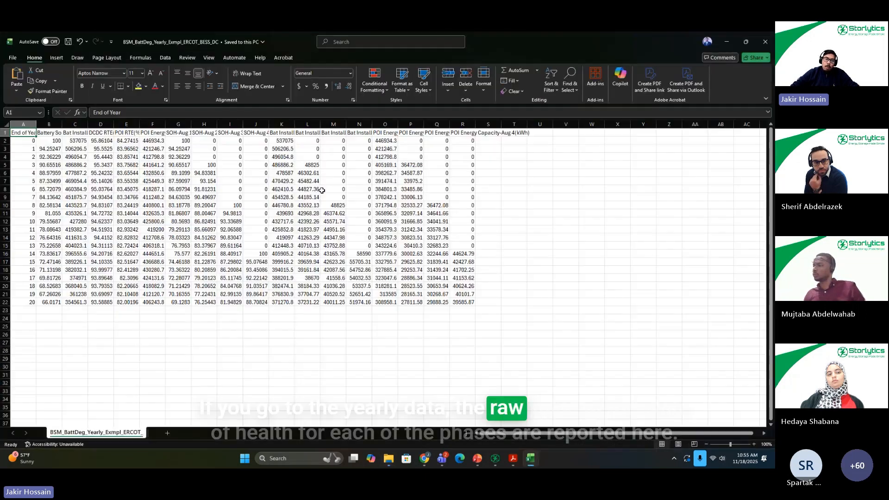
Step: Fill the four SOH-Aug columns, G through J, with yellow in the yearly battery degradation sheet
left_click(204, 125)
left_click(178, 124)
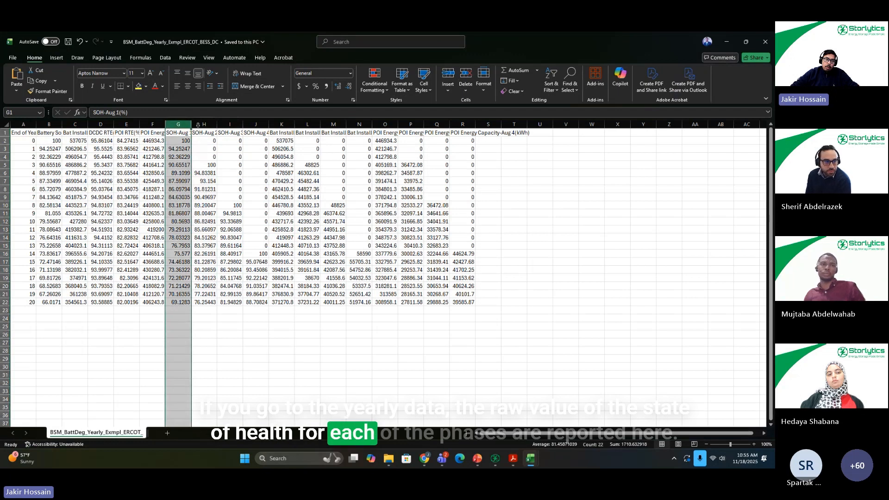
left_click(258, 124, "shift")
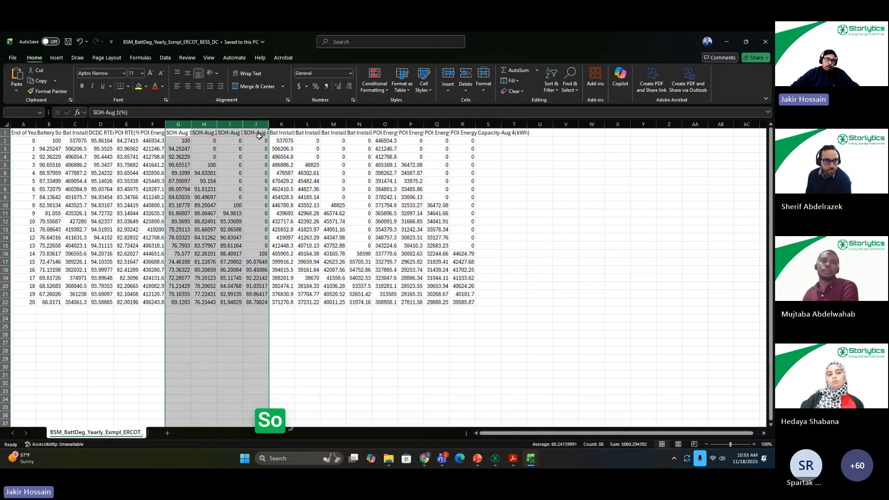
left_click(139, 85)
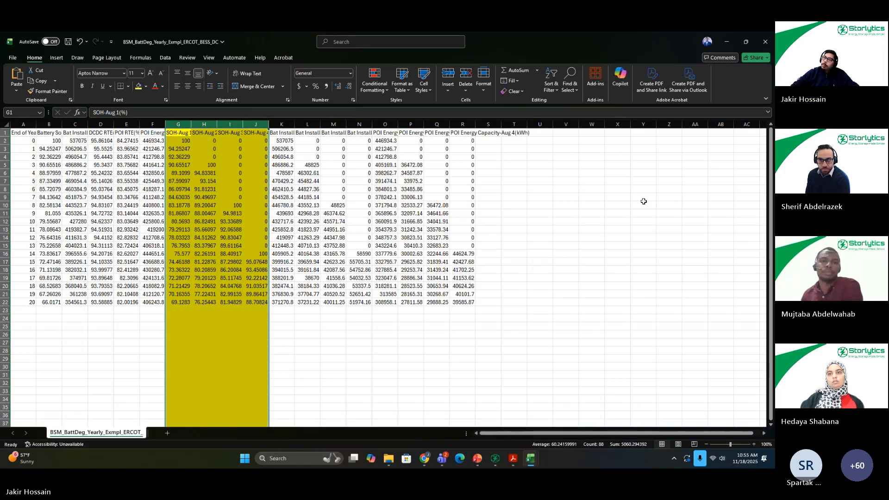
left_click(643, 221)
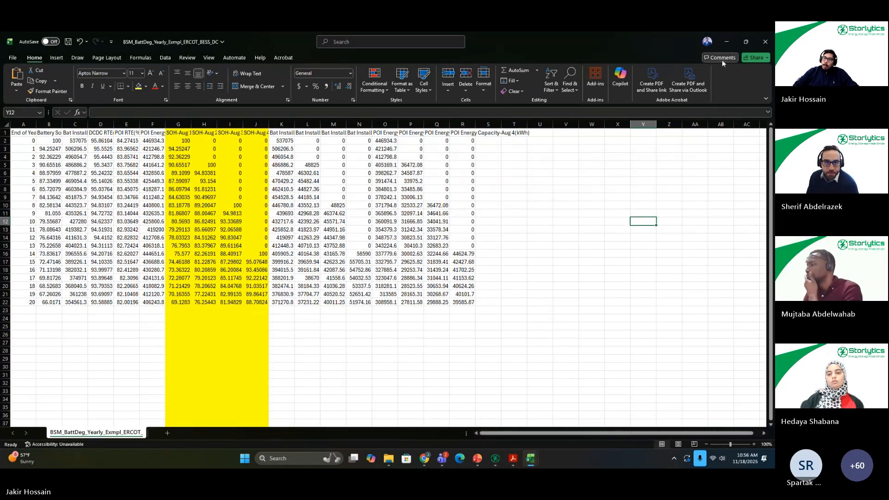
Step: Minimize the Excel workbooks, return to Storlytics, and view the available market signals for generating a POI profile, then close the processor
left_click(728, 41)
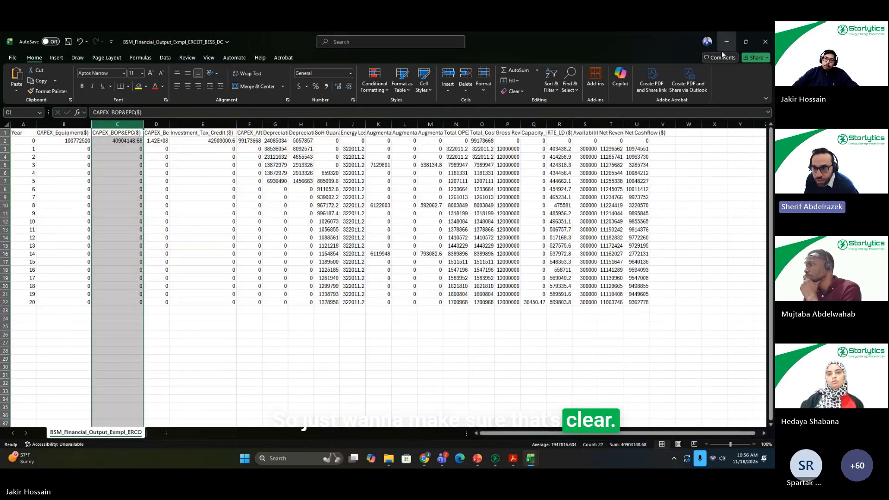
left_click(727, 42)
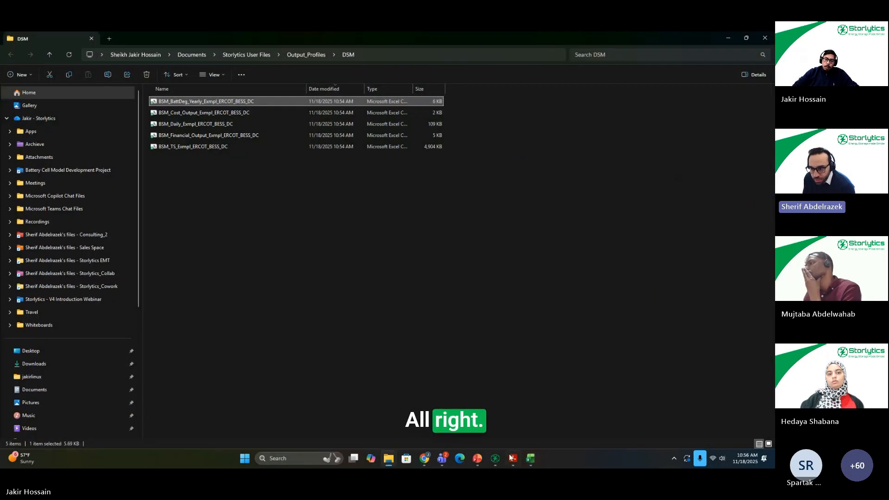
left_click(477, 463)
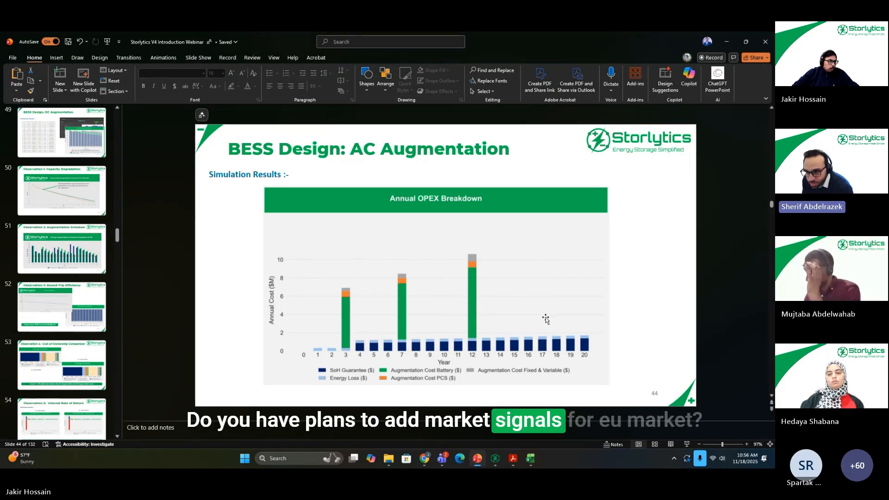
left_click(493, 462)
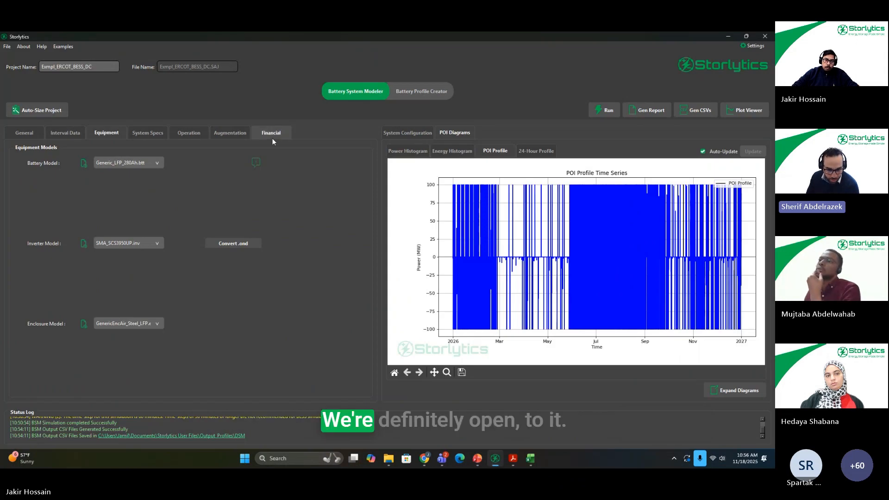
left_click(55, 135)
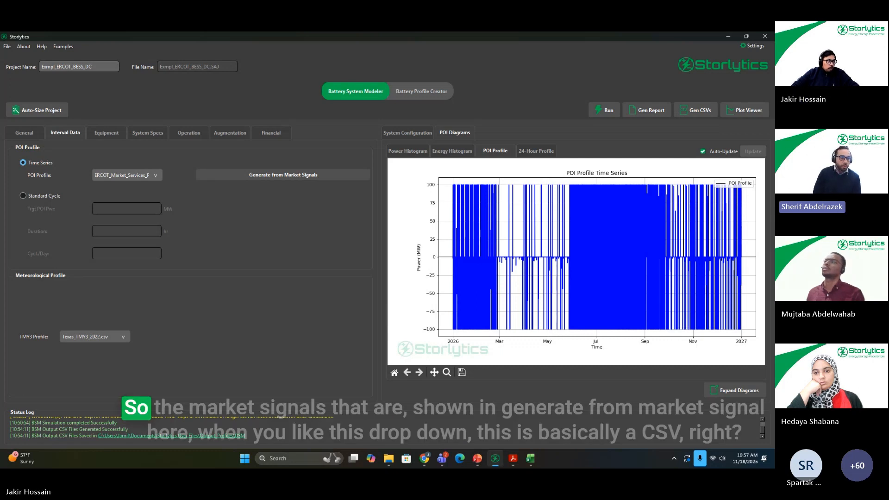
left_click(322, 175)
left_click(380, 181)
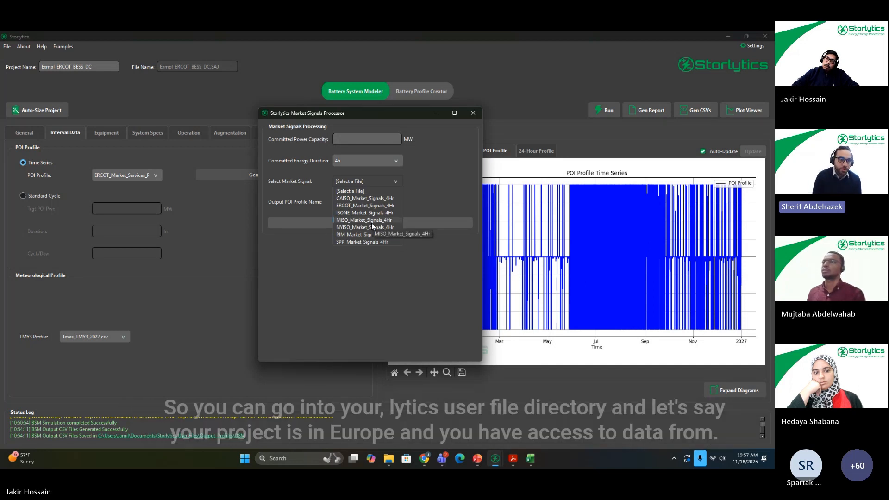
left_click(471, 113)
left_click(473, 114)
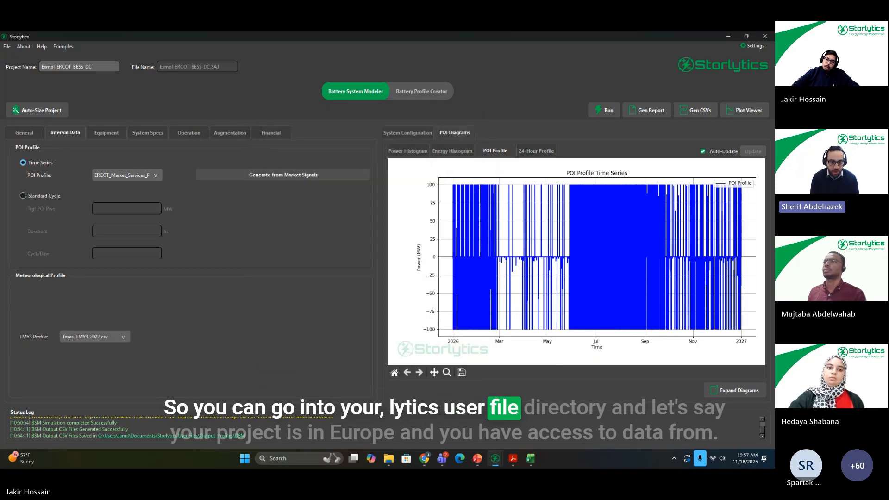
Step: Switch to File Explorer and open the ElecMarketSignals folder under INPUT_PROFILES in Storlytics User Files
mouse_move(388, 461)
left_click(598, 398)
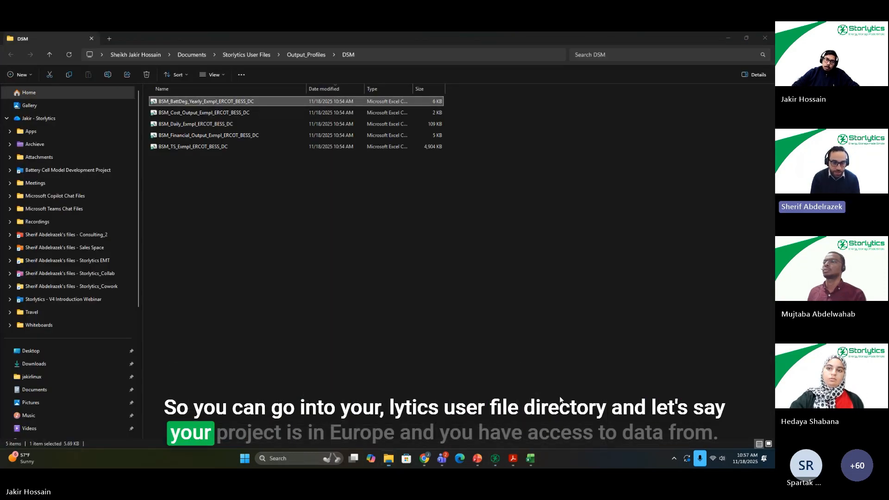
left_click(263, 55)
key("Escape")
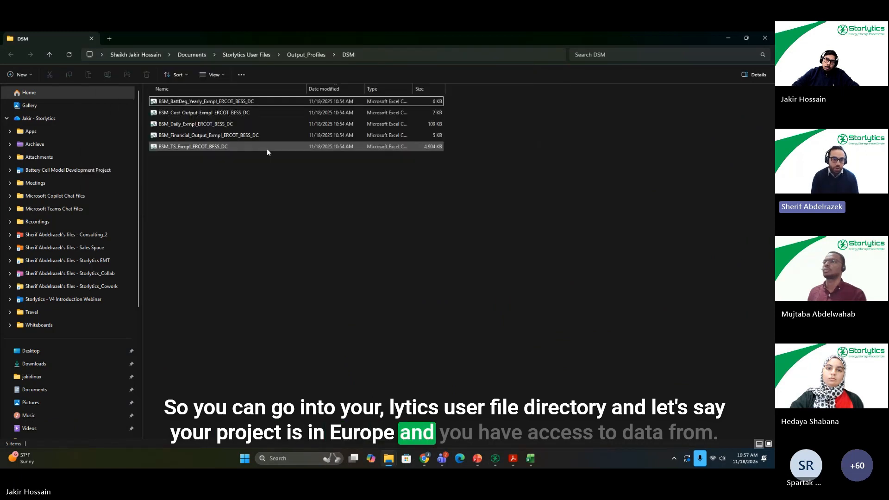
left_click(257, 52)
double_click(175, 135)
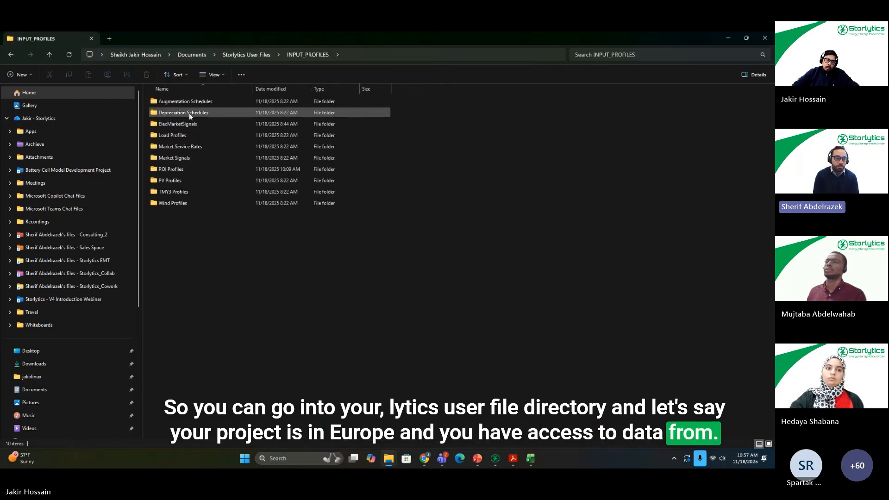
double_click(189, 122)
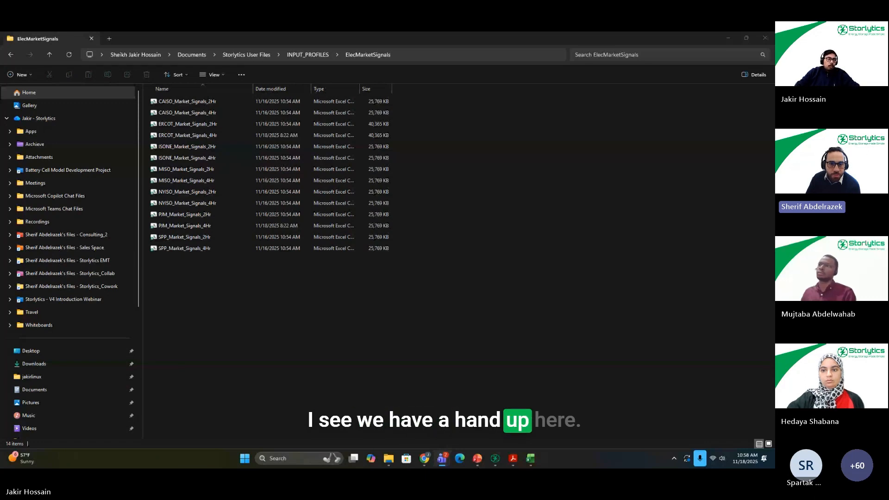
Step: Return to Storlytics, then switch to Adobe Acrobat and view the Revenue Summary section of the last open ERCOT report
left_click(495, 459)
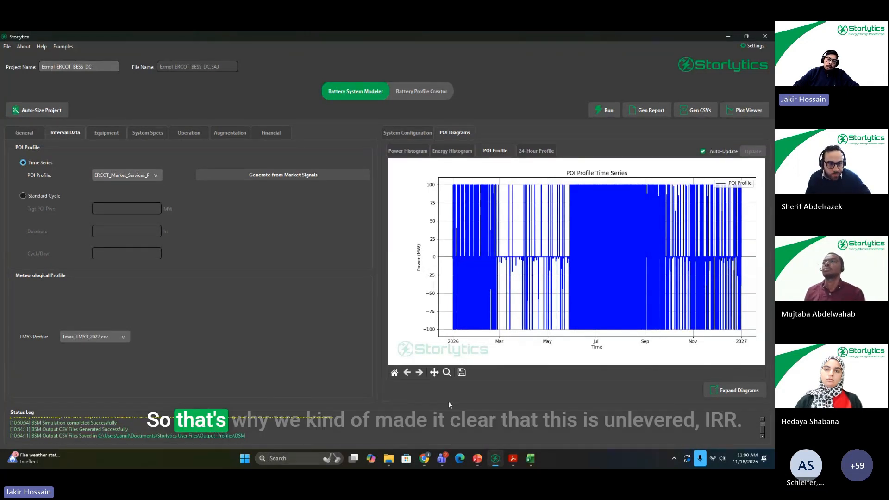
mouse_move(513, 458)
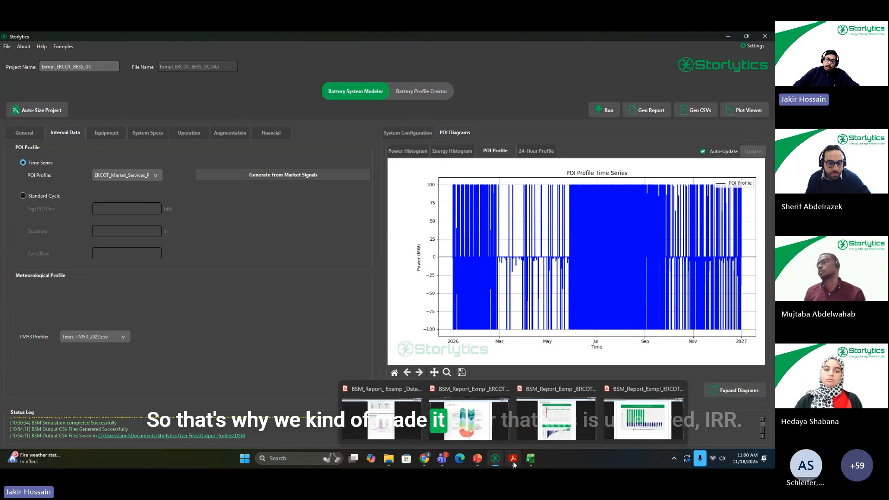
left_click(652, 421)
scroll(508, 275, "up", 2)
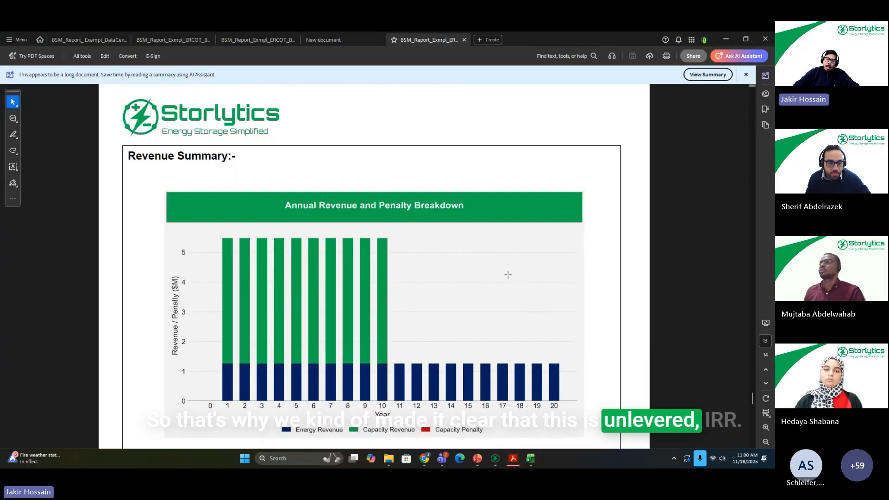
scroll(508, 275, "up", 5)
Step: Switch to the AC augmentation report and examine its Project Cashflow Overview and Annual OPEX Breakdown charts
left_click(260, 41)
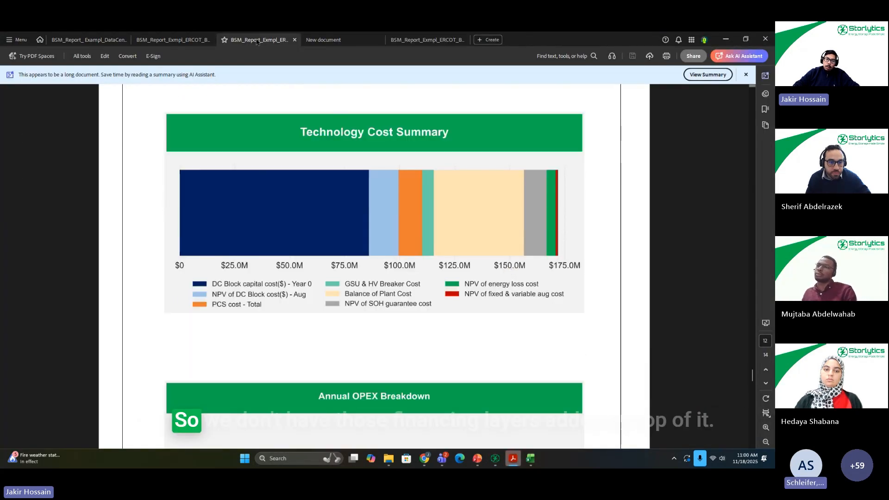
scroll(414, 125, "up", 1)
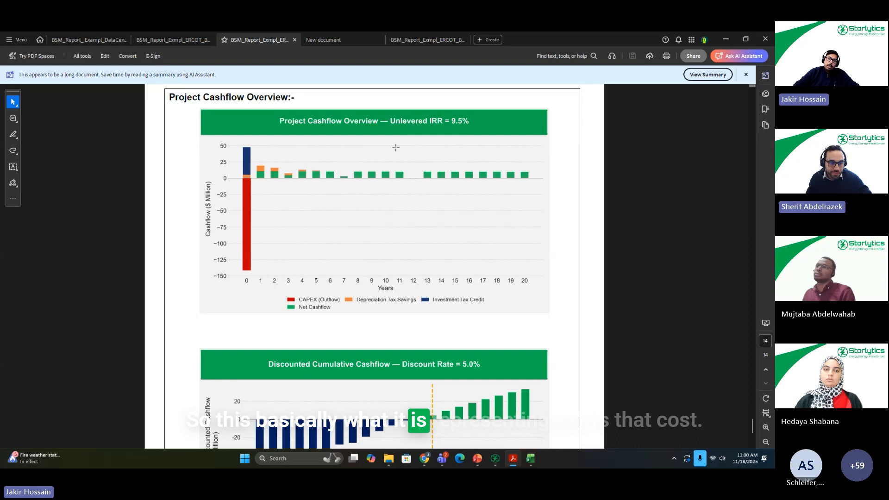
scroll(523, 228, "up", 10)
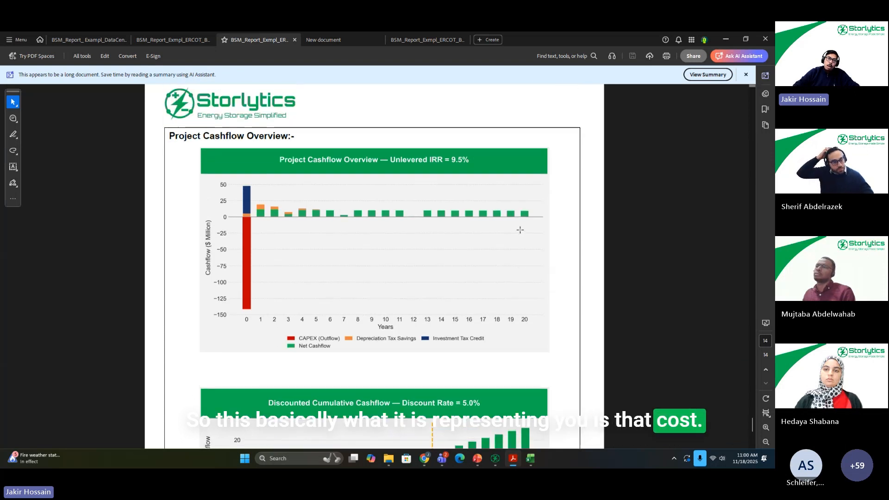
scroll(410, 314, "up", 5)
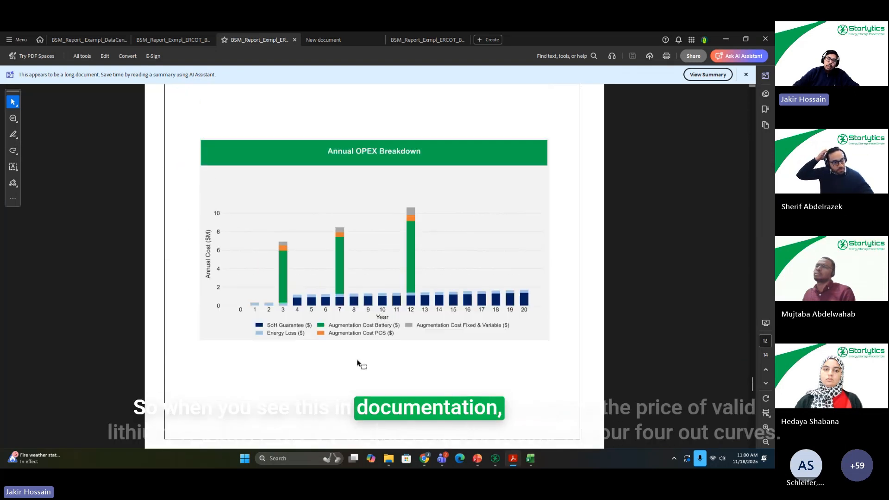
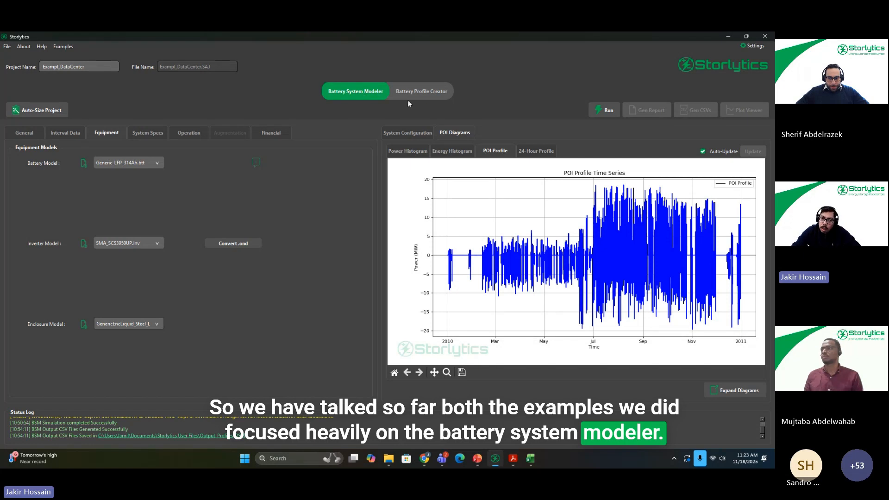
Step: Switch to the Battery Profile Creator and review its general app selection, number of days and Microgrid Demand settings
left_click(426, 93)
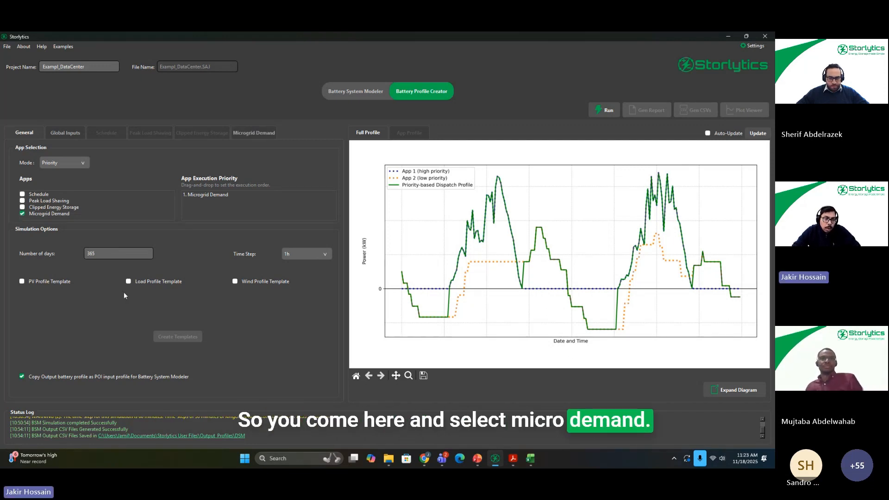
left_click(120, 254)
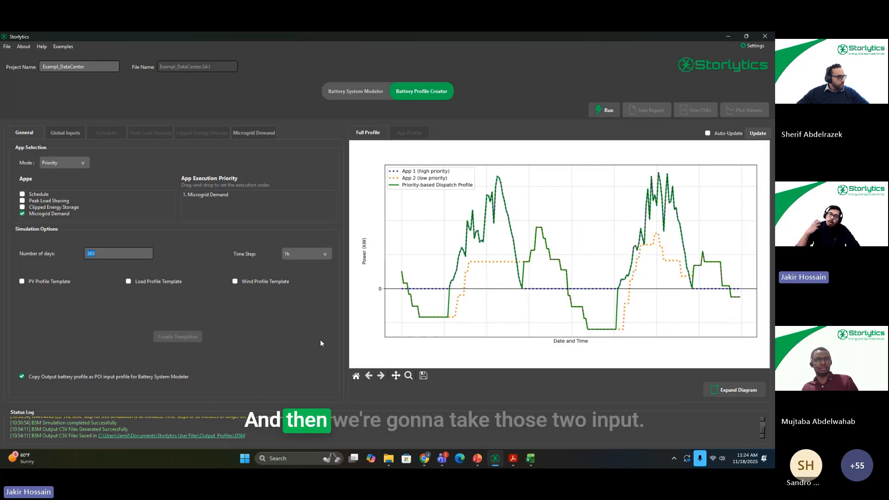
left_click(339, 92)
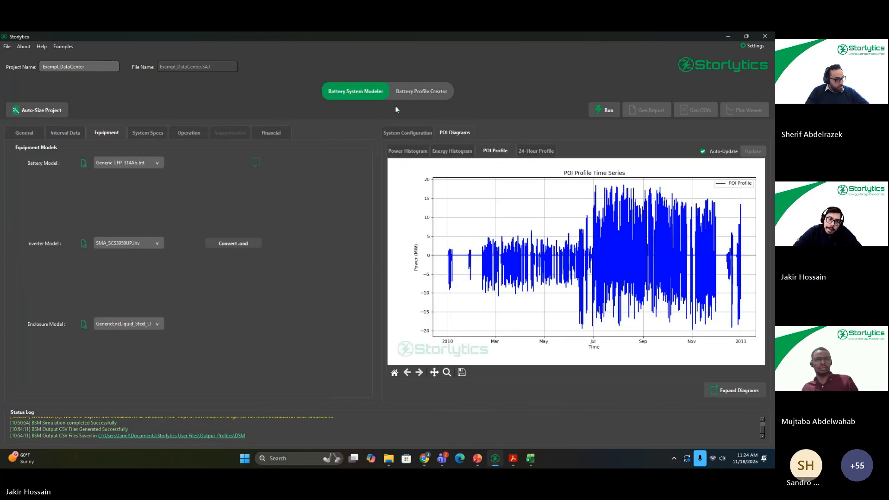
left_click(419, 92)
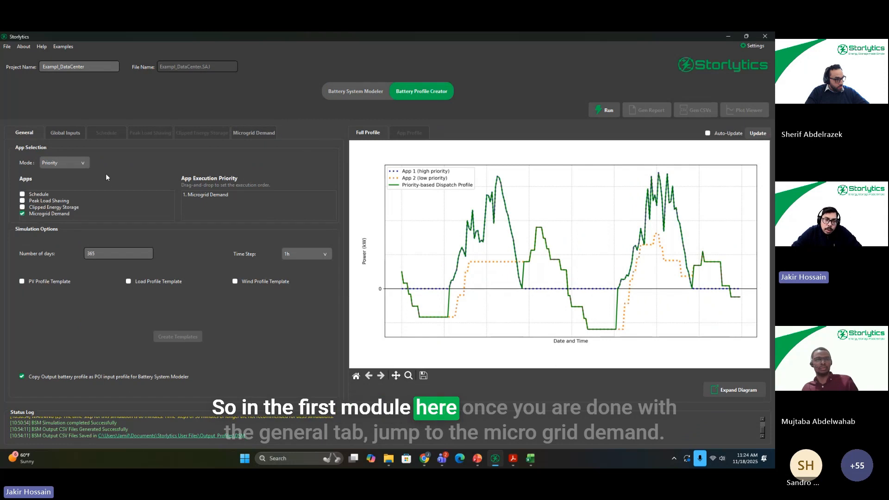
left_click(249, 133)
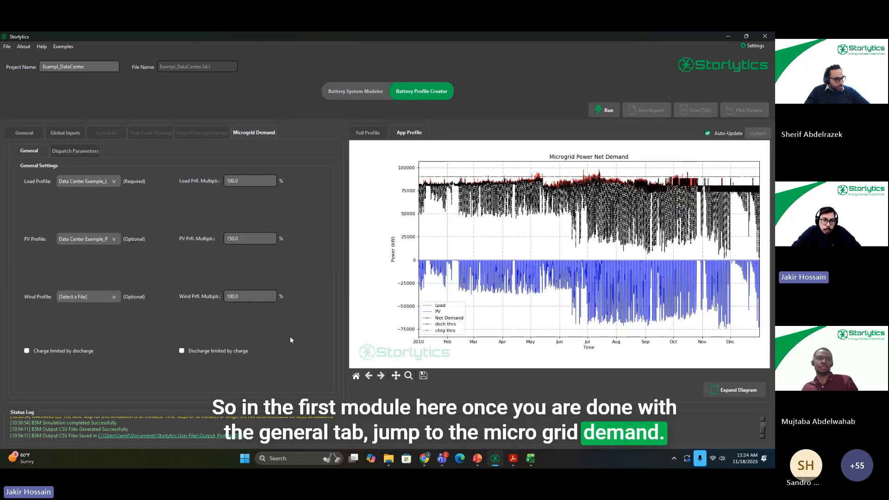
left_click(26, 133)
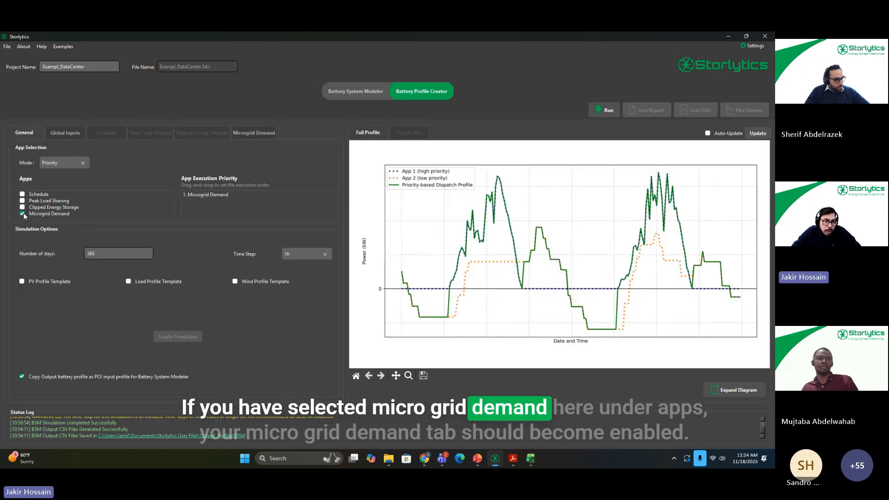
left_click(253, 135)
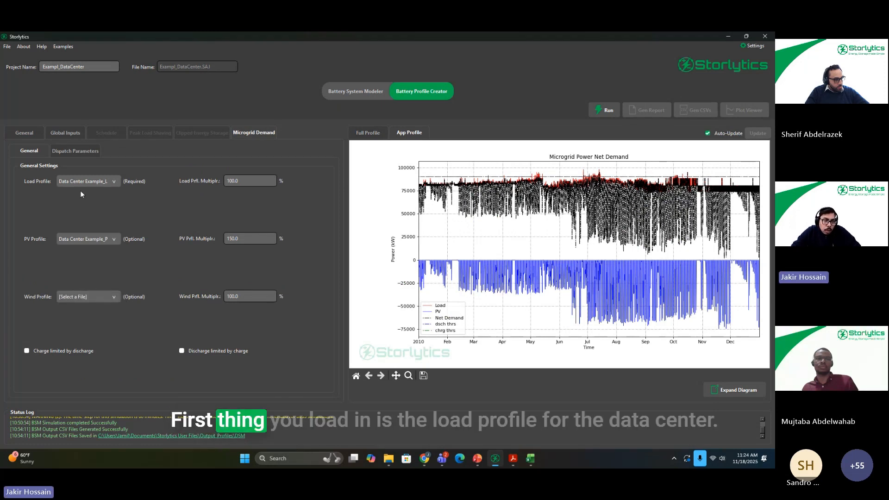
Step: Check the available load and PV profile files for the microgrid and inspect the April to November peaks of the net demand plot
left_click(111, 182)
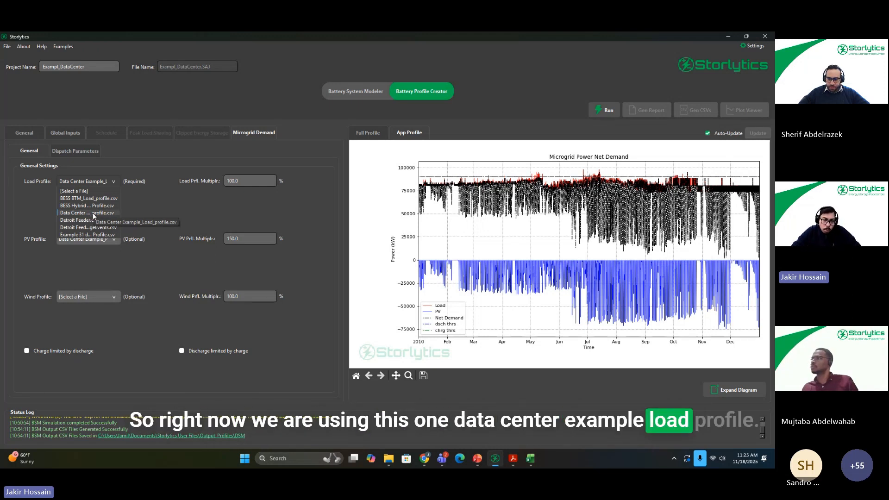
left_click(408, 376)
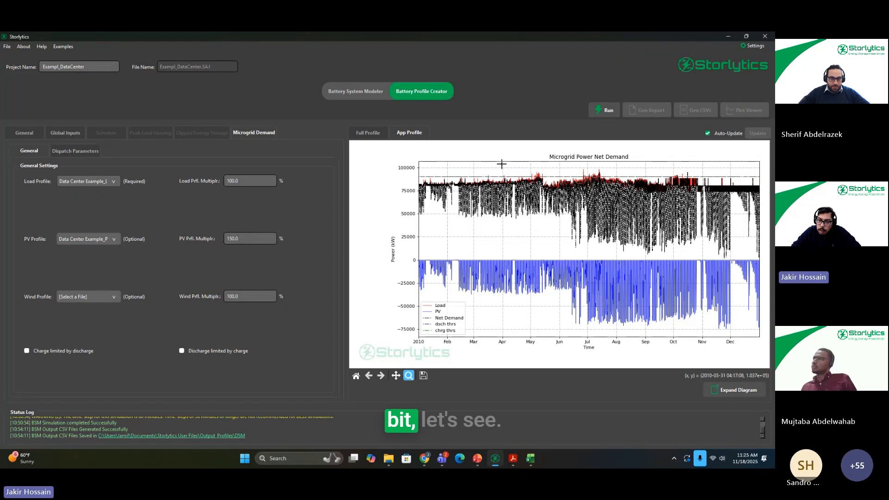
left_click_drag(502, 164, 552, 245)
left_click_drag(623, 220, 727, 209)
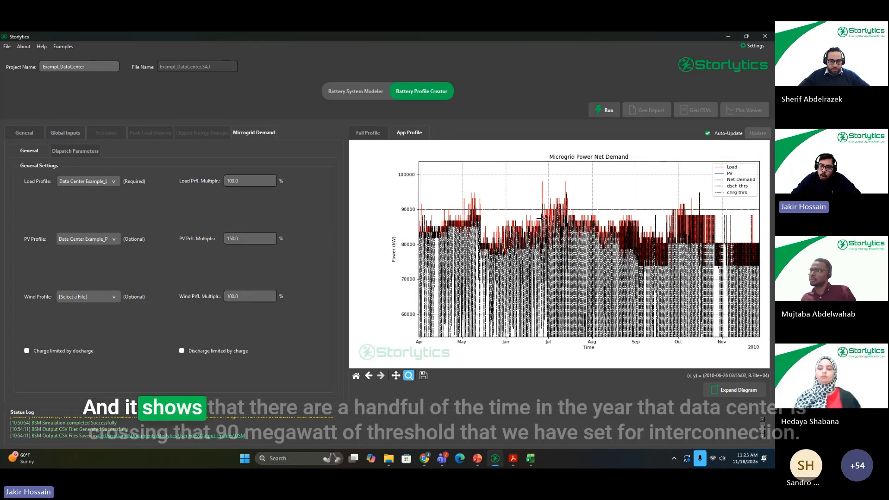
left_click(356, 376)
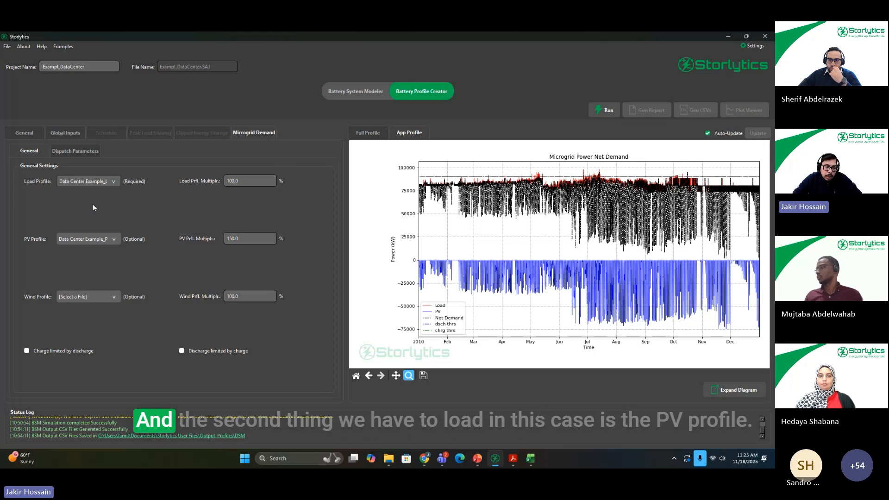
left_click(84, 239)
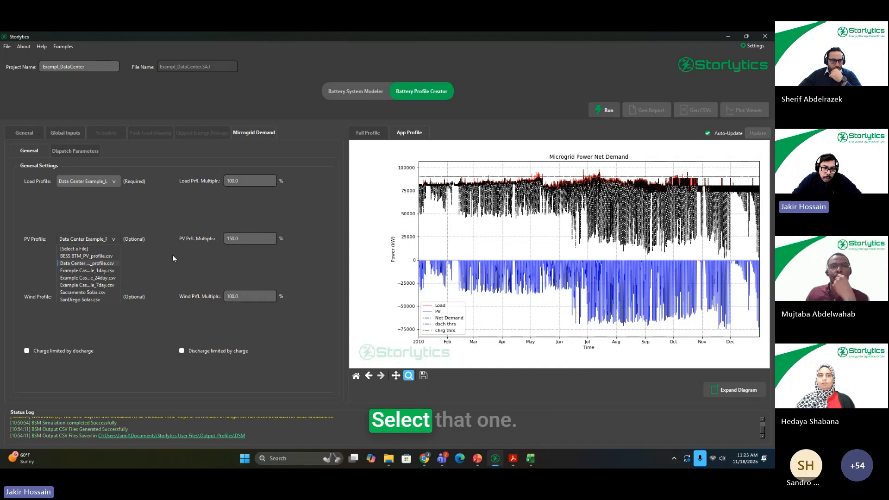
left_click(152, 264)
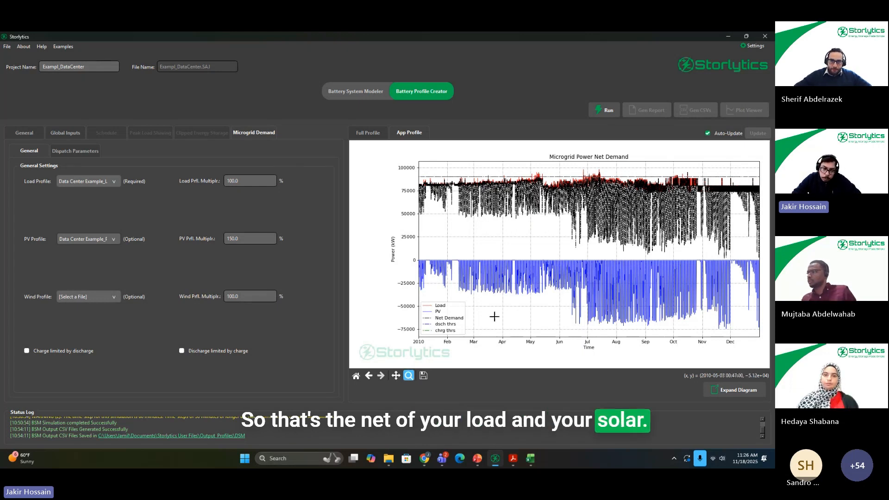
Step: View the charge and discharge thresholds in the Microgrid Demand dispatch parameters
left_click(83, 152)
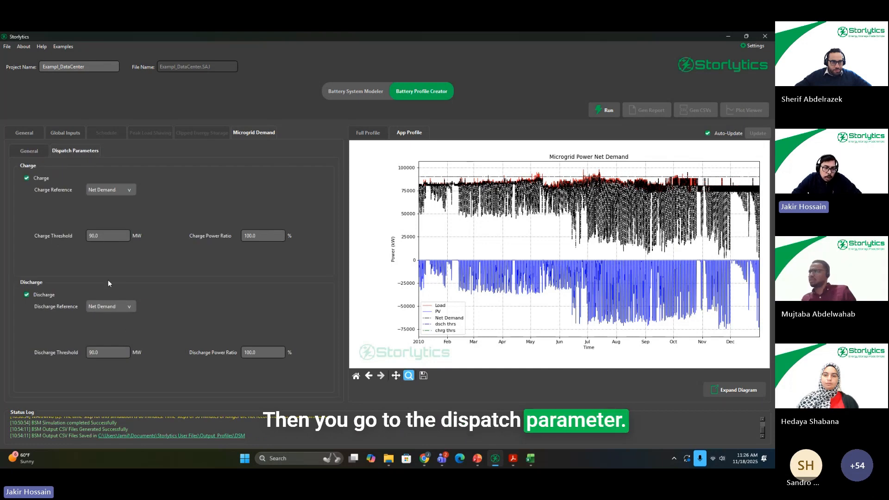
double_click(99, 236)
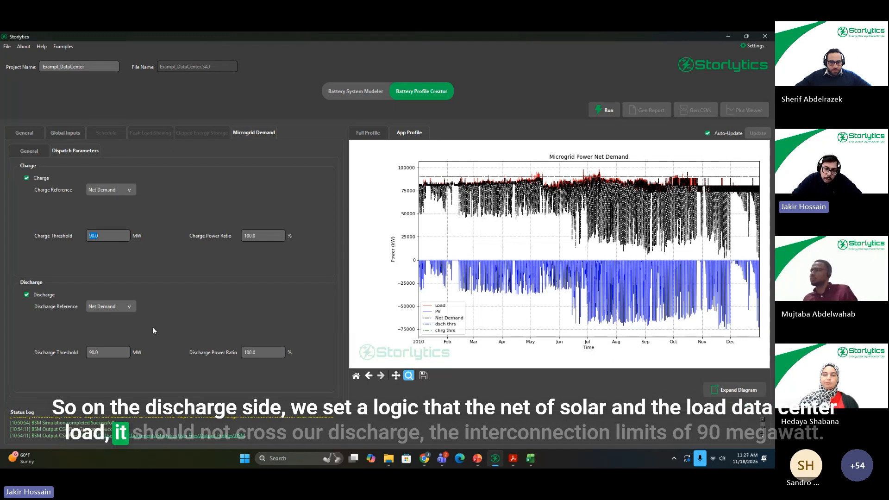
left_click(112, 354)
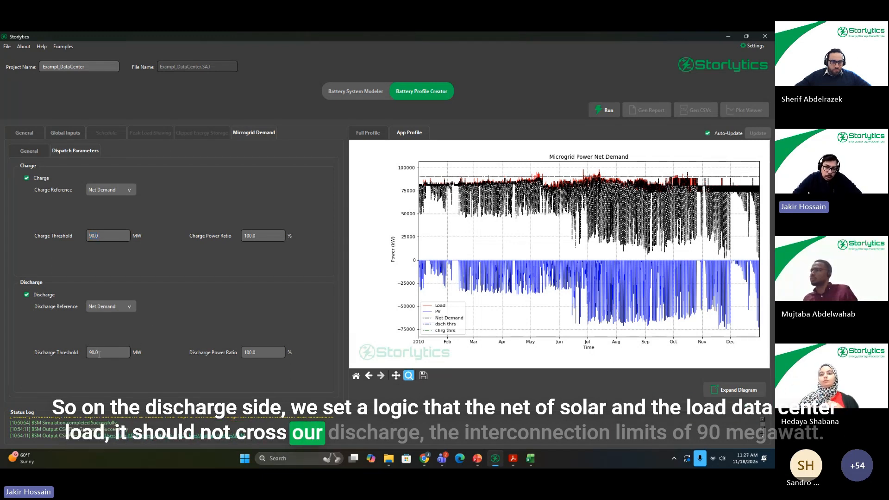
left_click_drag(100, 354, 83, 354)
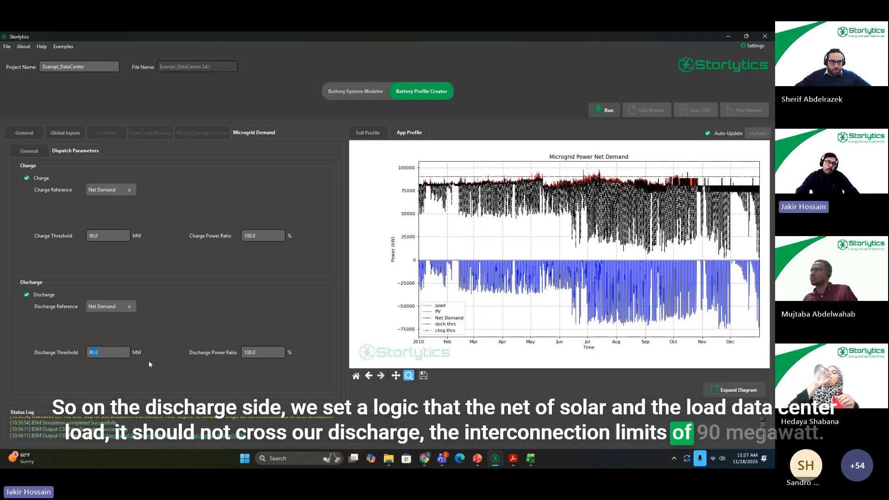
left_click(108, 352)
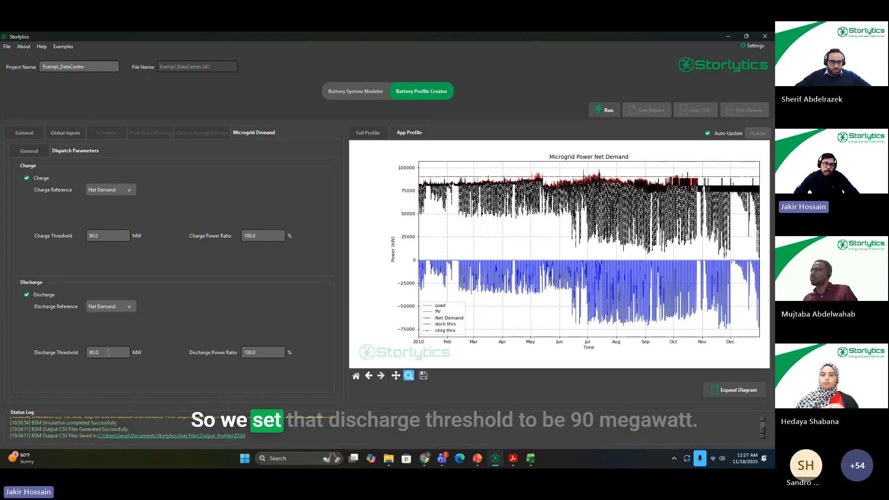
left_click_drag(108, 353, 83, 354)
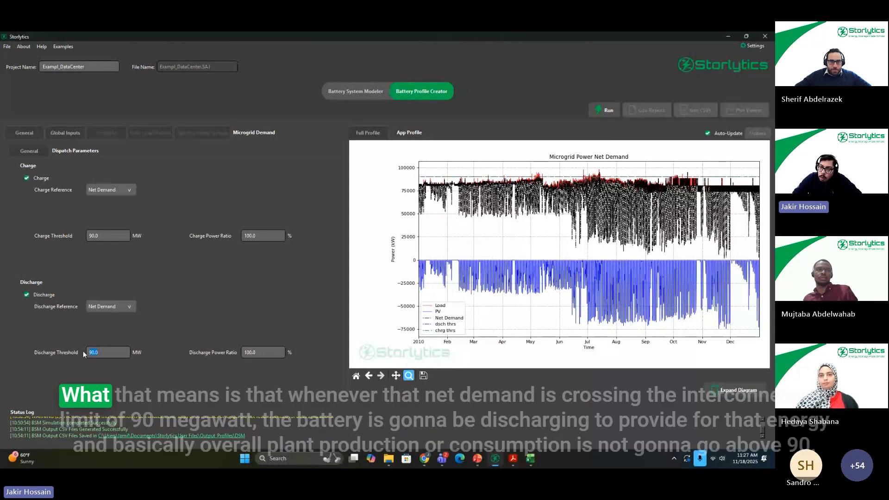
Step: Inspect the May and July peaks of the net demand plot against the threshold line, restoring the full-year view after each
left_click_drag(528, 165, 551, 219)
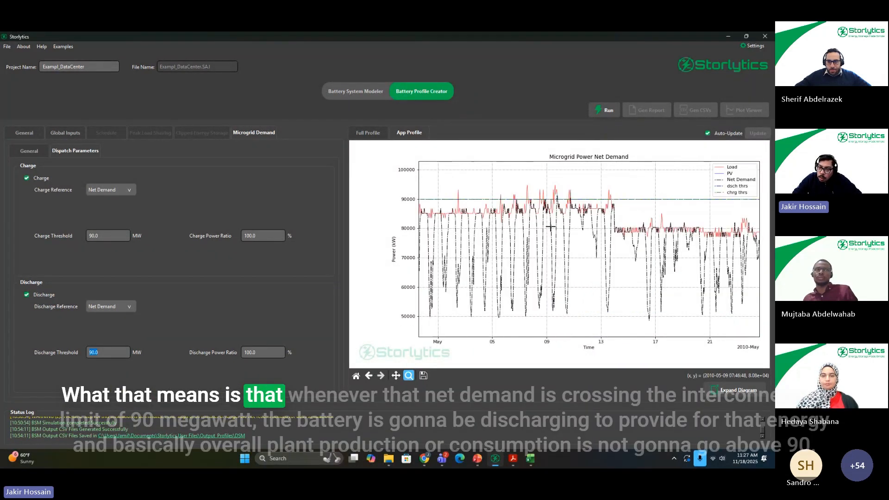
left_click(356, 376)
left_click_drag(612, 182, 609, 245)
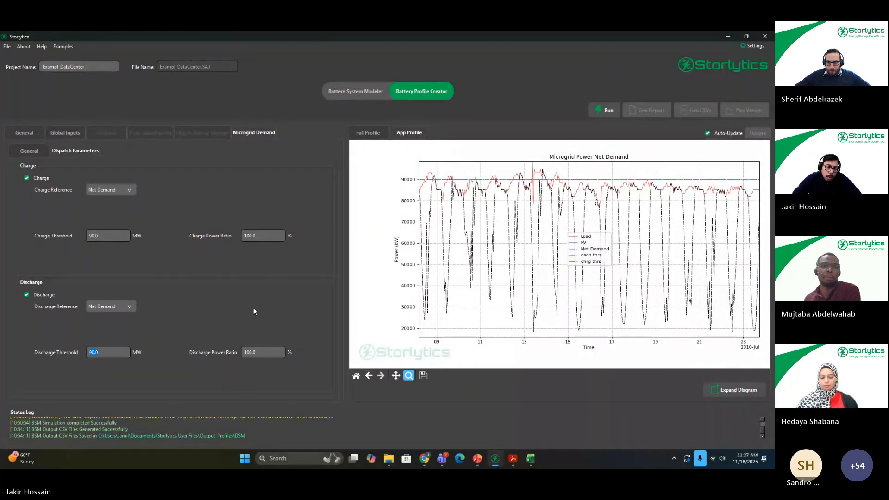
left_click(356, 376)
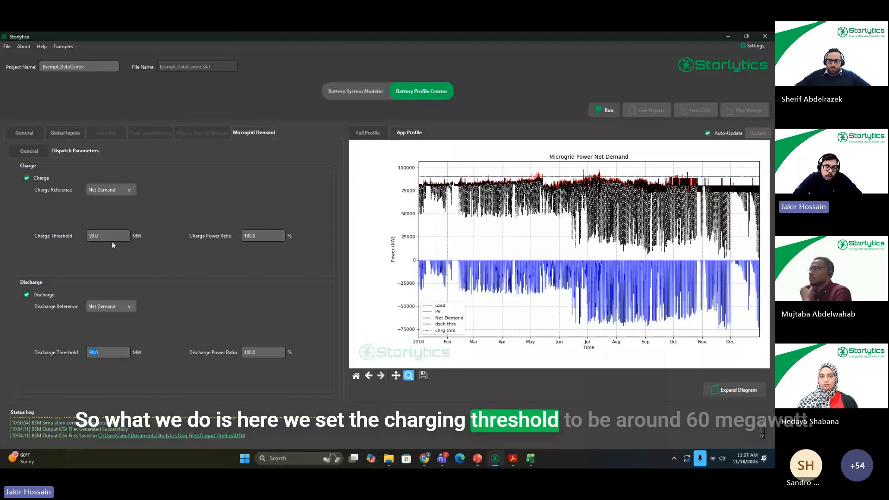
Step: Set the Charge Threshold for net demand to 60 MW and check it against the Discharge Threshold
left_click_drag(111, 237, 23, 232)
type("60")
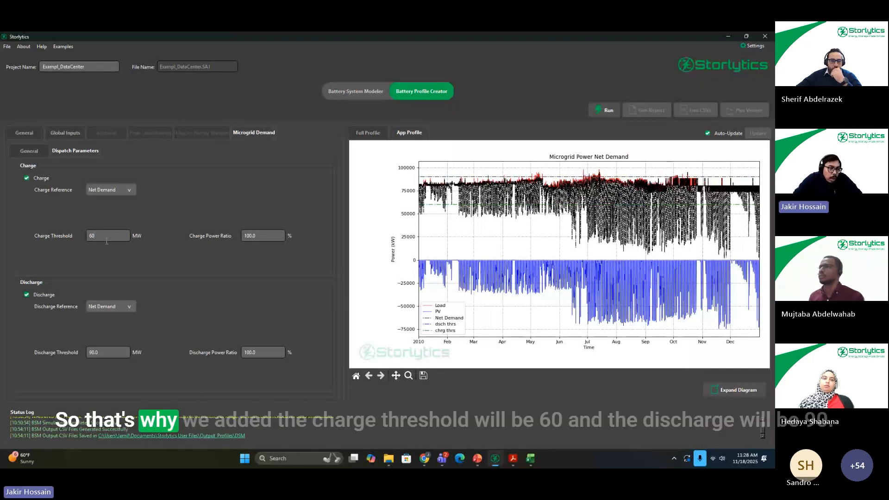
left_click_drag(106, 238, 83, 236)
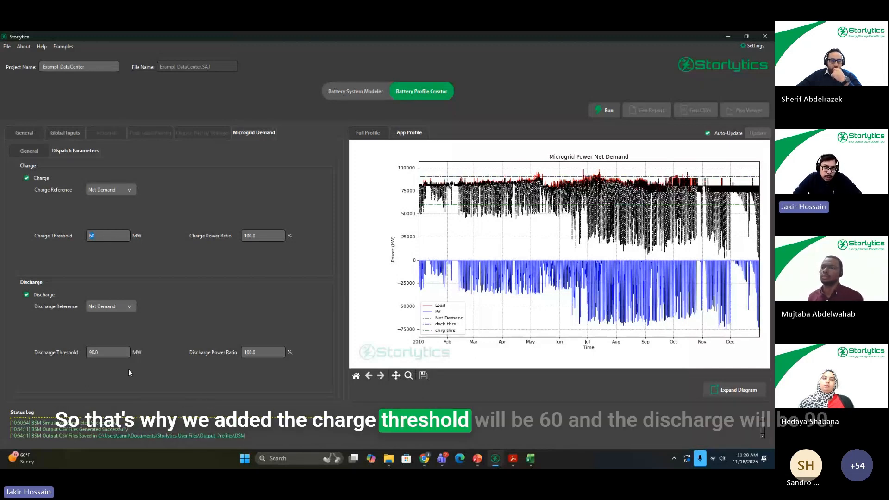
left_click_drag(107, 355, 86, 355)
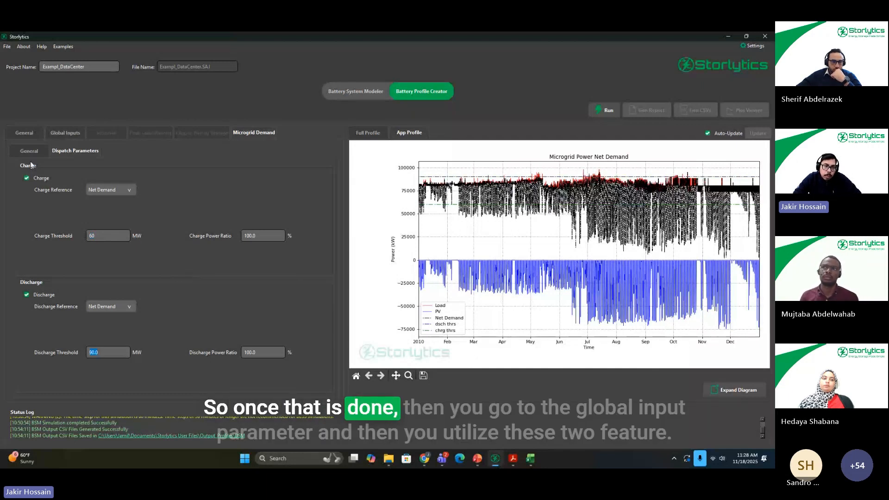
Step: Review the Global Inputs power limits and daily energy equalizer settings, comparing them with the microgrid net demand plot
left_click(71, 132)
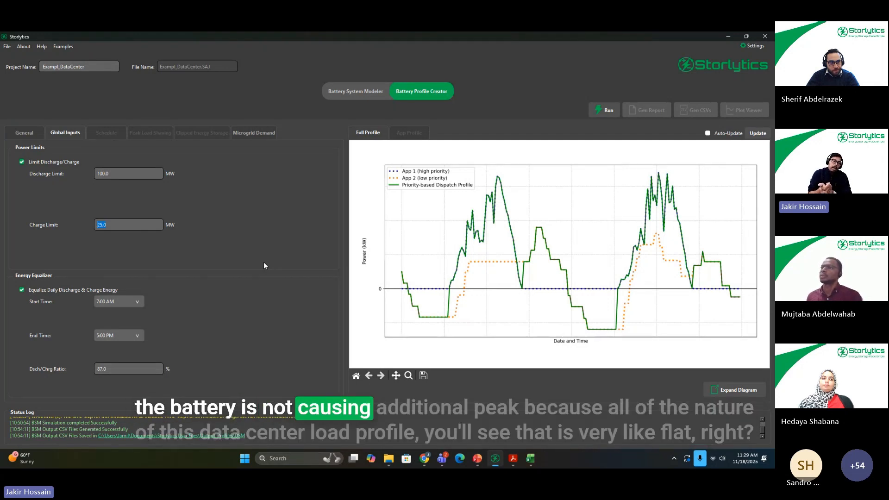
left_click(257, 131)
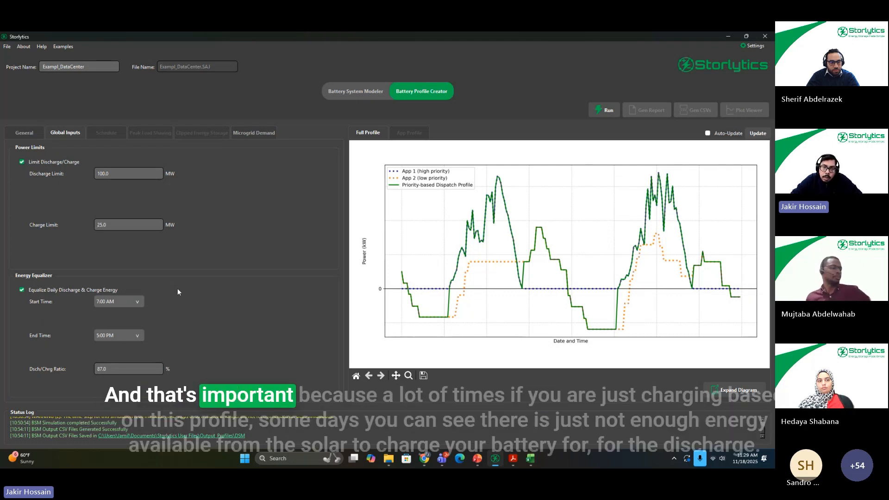
left_click(254, 132)
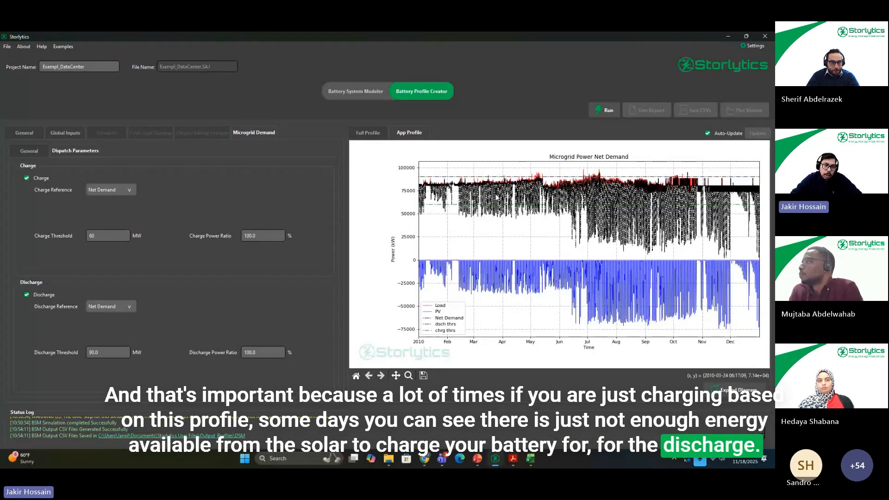
left_click(65, 133)
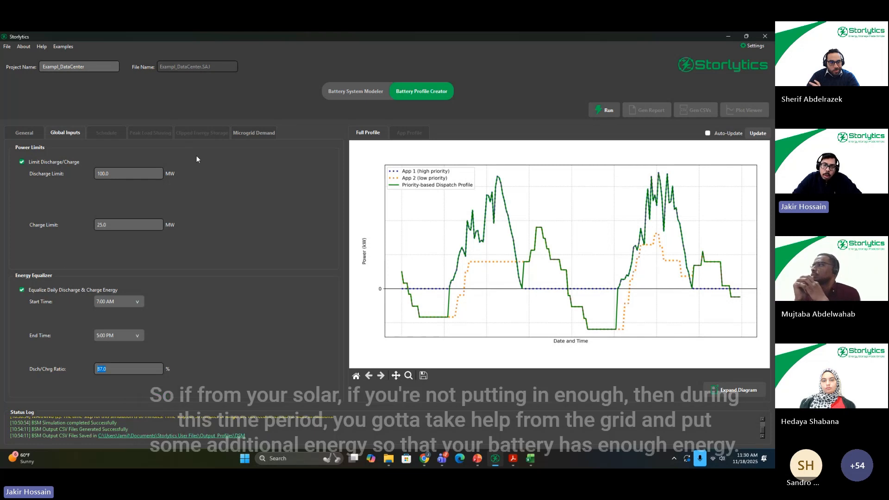
left_click(251, 135)
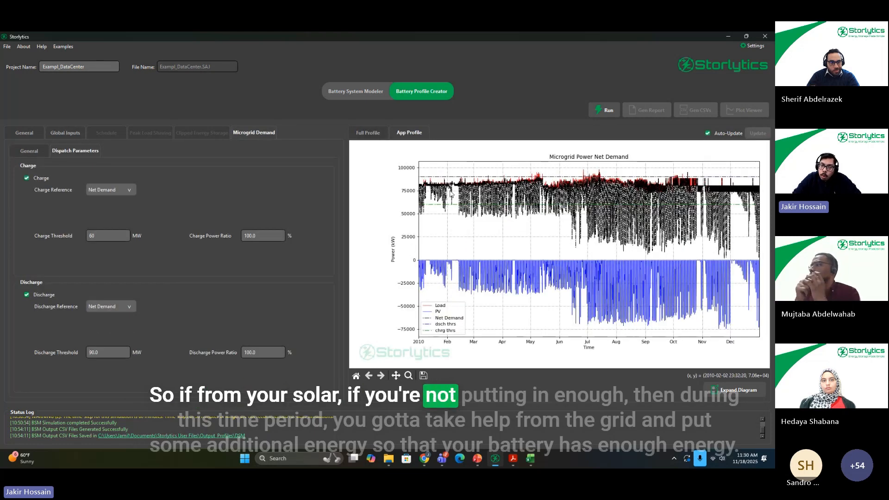
left_click(64, 133)
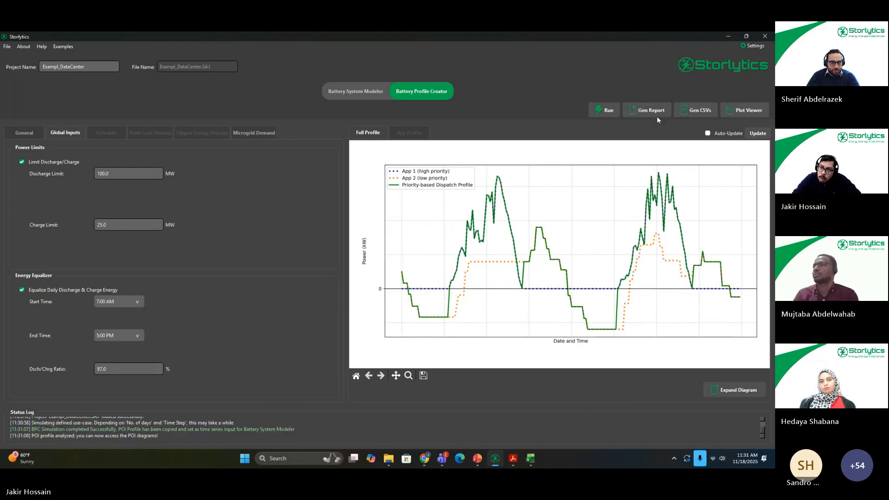
Step: Generate the PDF report for the simulated battery profile and update the Full Profile plot
left_click(660, 109)
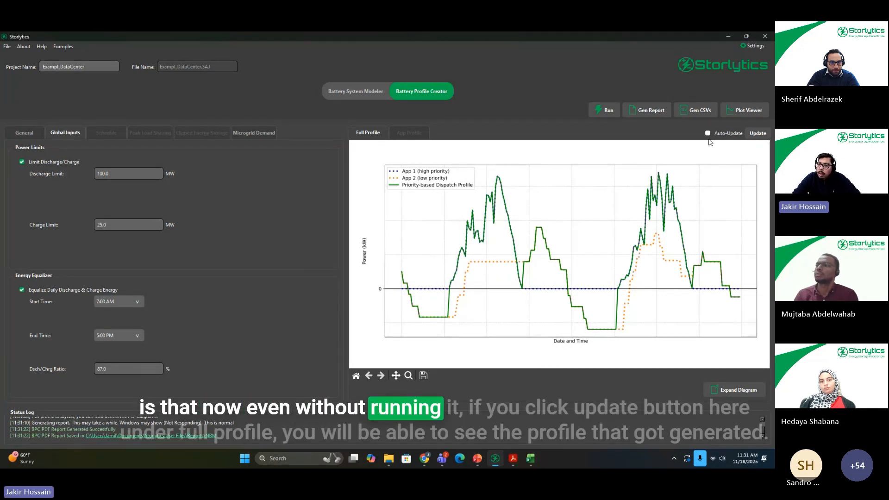
left_click(757, 134)
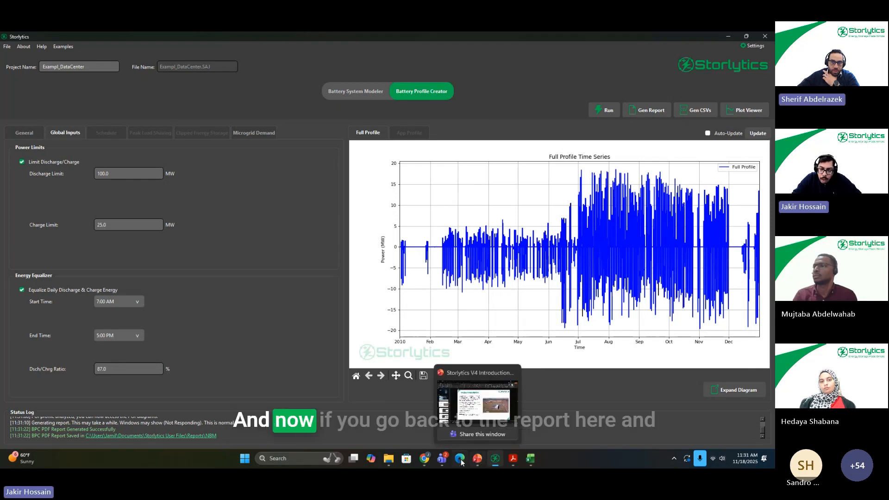
mouse_move(516, 465)
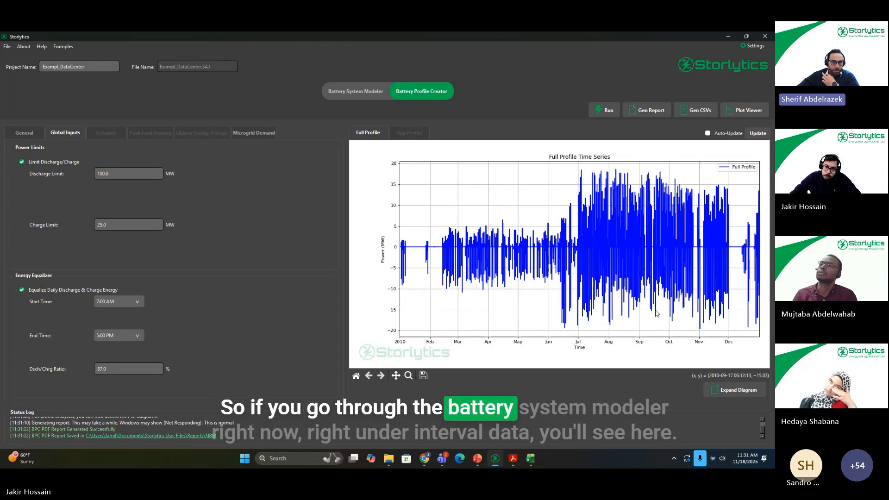
Step: In the Battery System Modeler, review the Interval Data inputs and the POI profile's 24-hour plot, power histogram and energy histogram
left_click(336, 92)
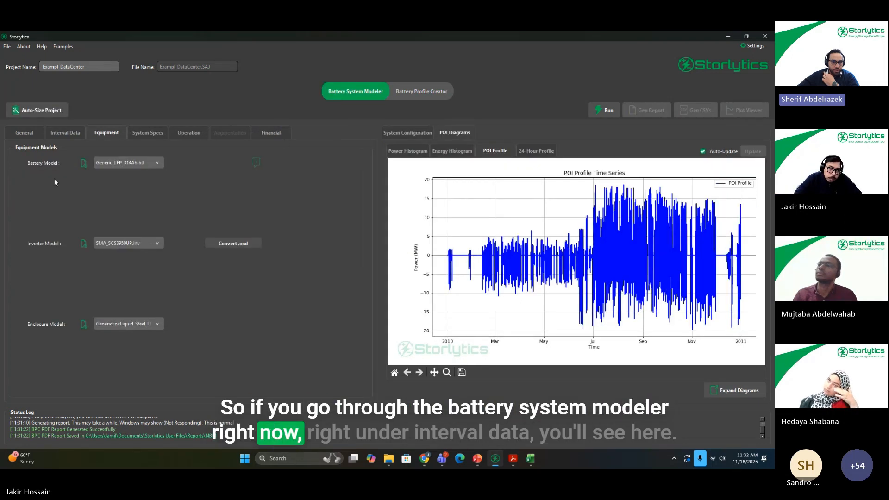
left_click(83, 133)
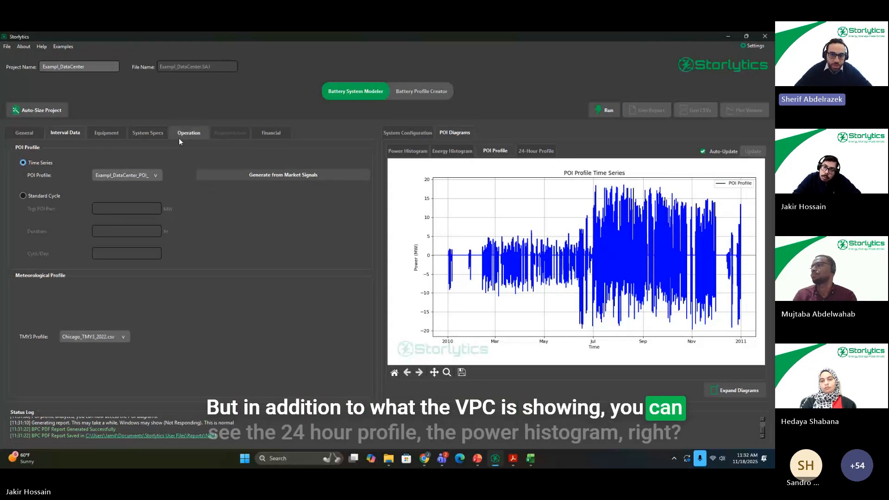
left_click(549, 151)
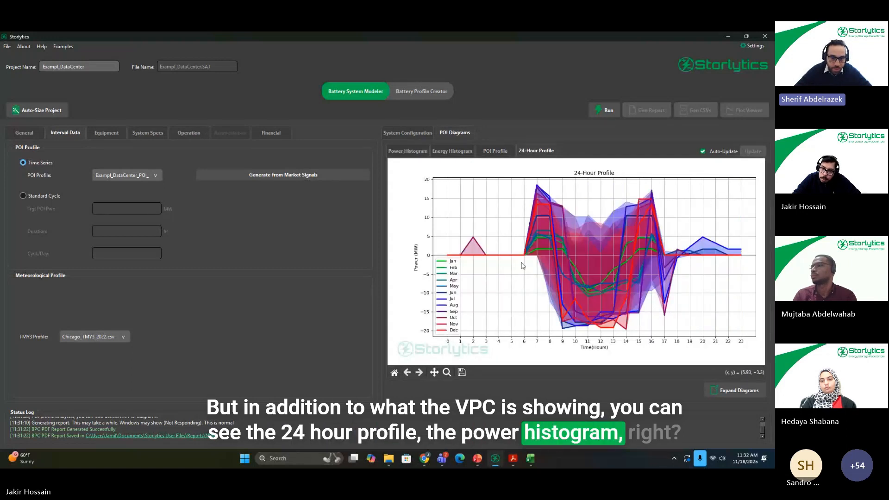
left_click(417, 152)
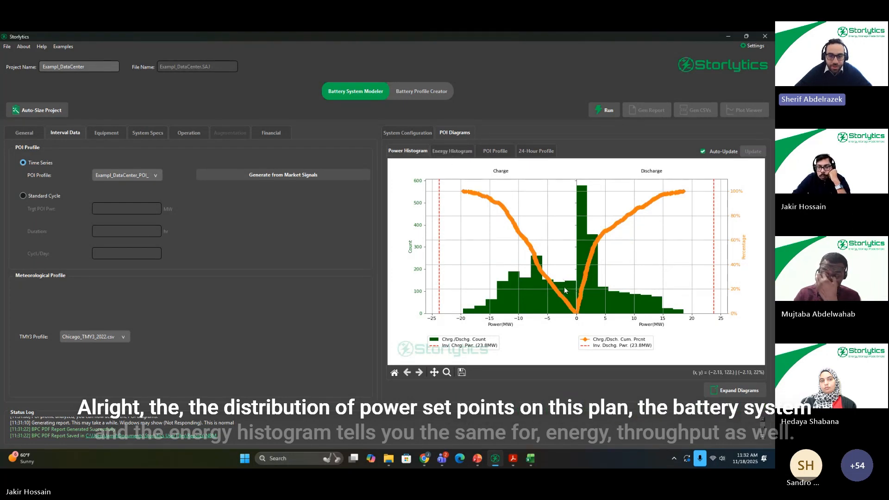
left_click(453, 151)
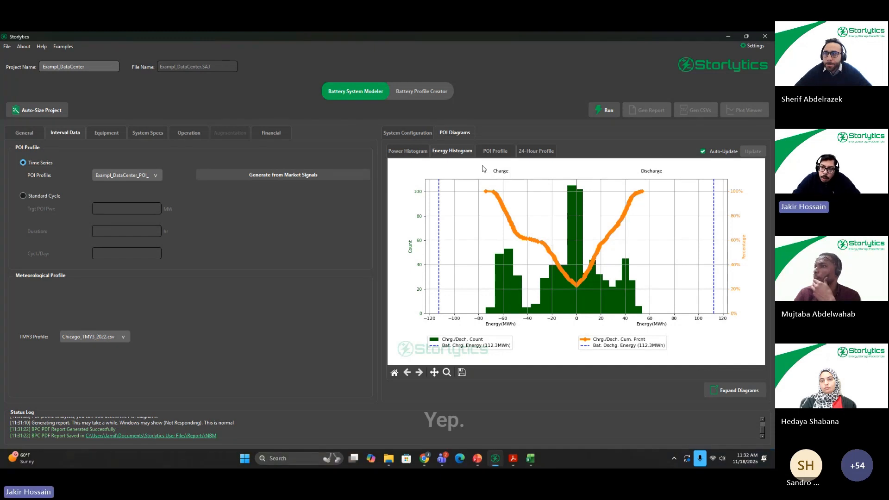
Step: Switch to the Battery Profile Creator PDF report in Acrobat and examine the microgrid demand application's needs table, 24-hour profile and dispatch plot
left_click(513, 459)
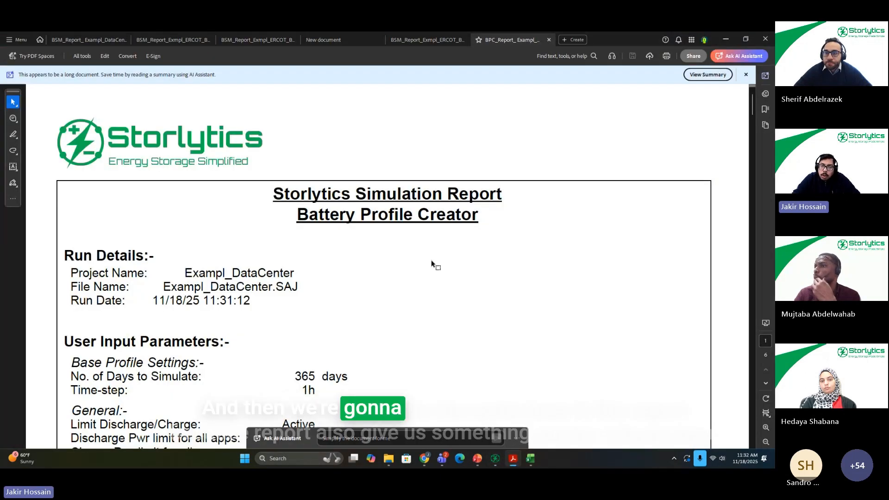
scroll(491, 237, "down", 8)
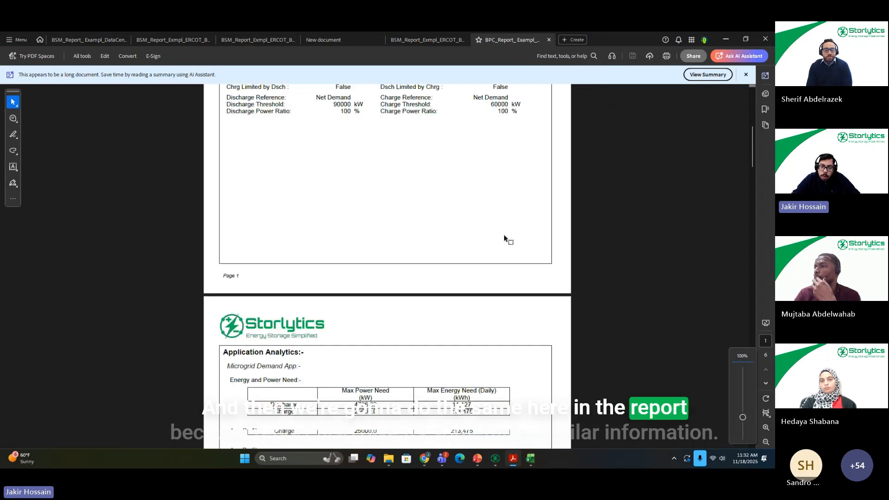
scroll(530, 228, "down", 4)
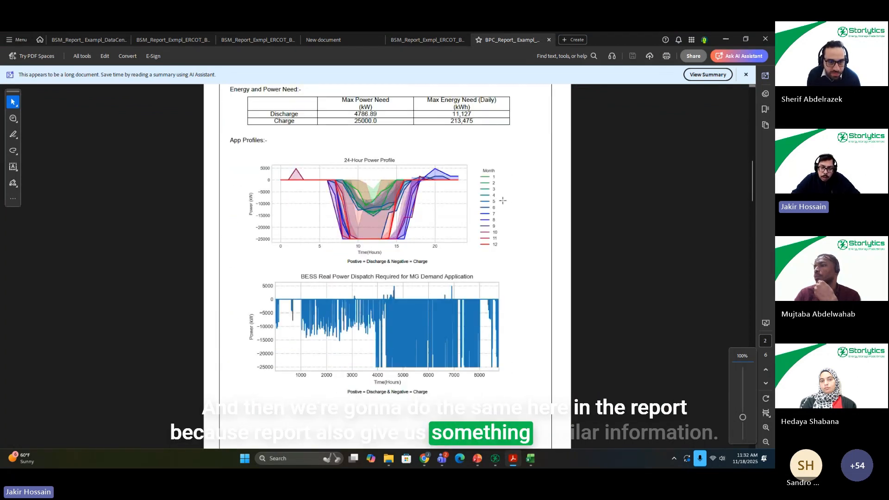
scroll(412, 195, "down", 3)
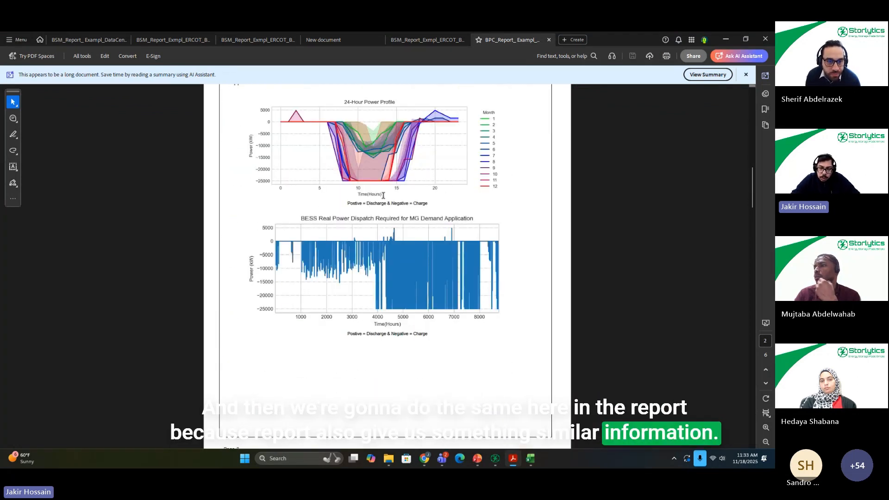
scroll(418, 206, "up", 5)
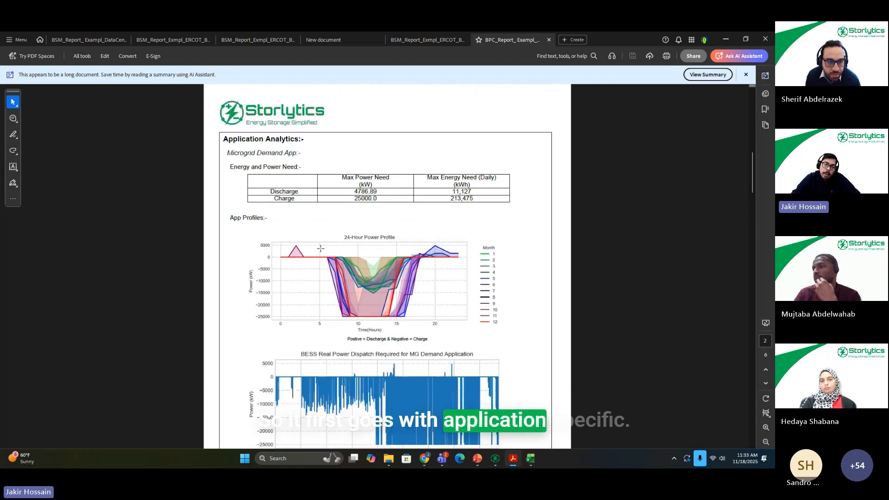
scroll(351, 292, "down", 1)
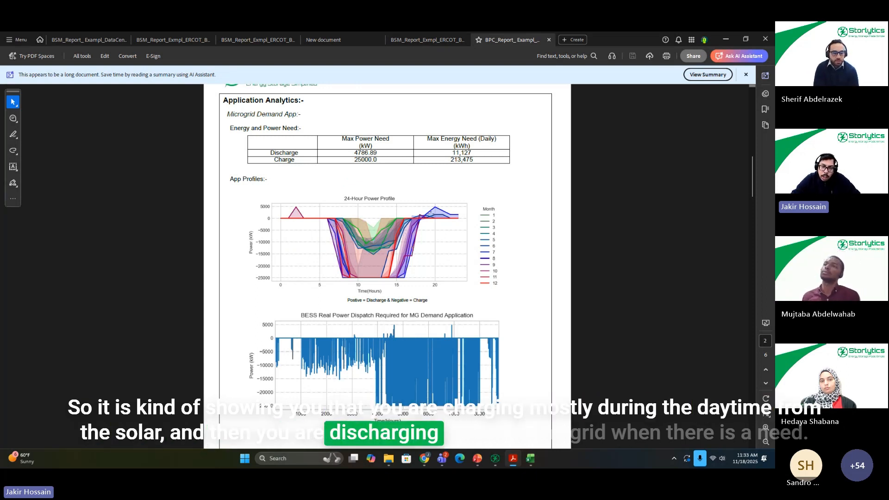
scroll(419, 248, "down", 1)
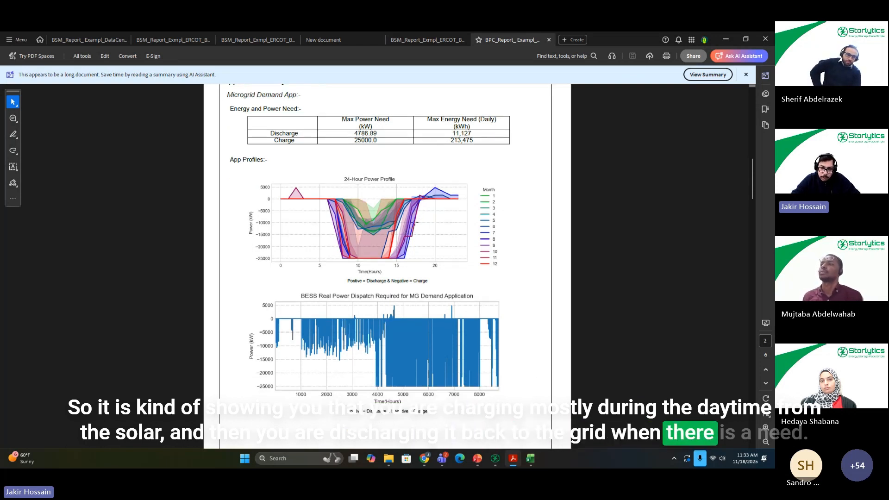
Step: Examine the report's microgrid net demand and battery dispatch plots and the Microgrid Demand Feasibility section
scroll(422, 206, "down", 4)
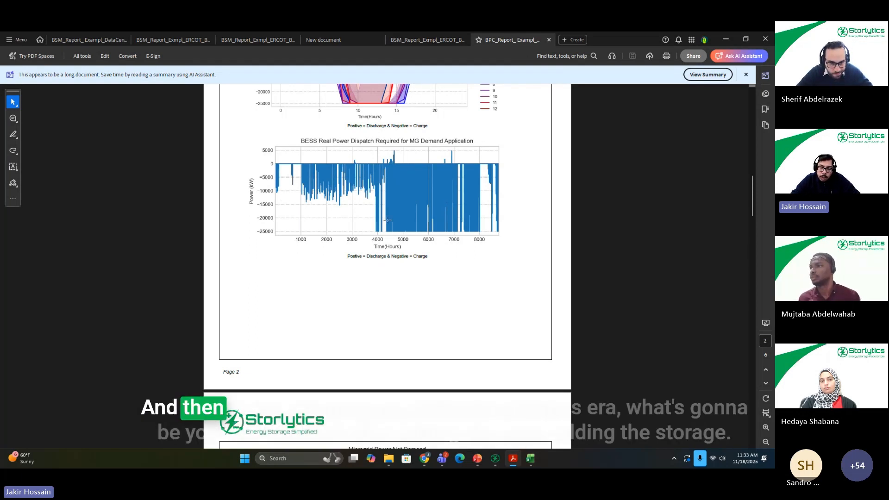
scroll(387, 220, "down", 7)
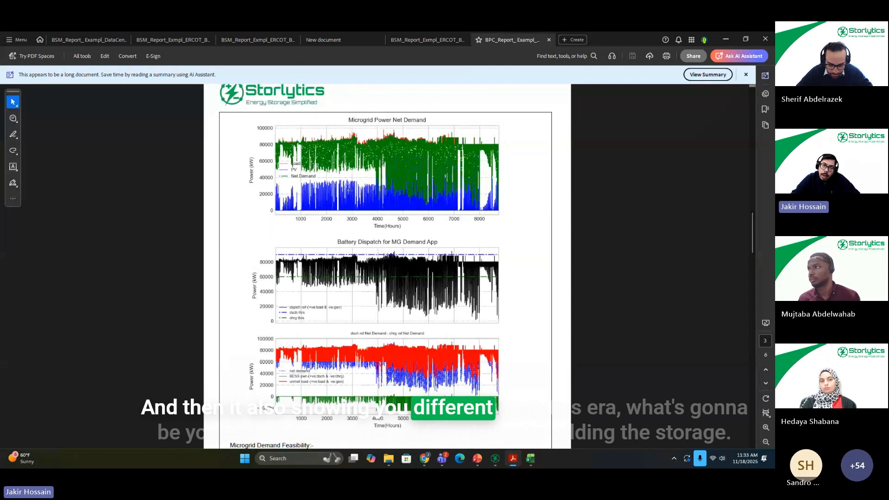
scroll(355, 150, "up", 1)
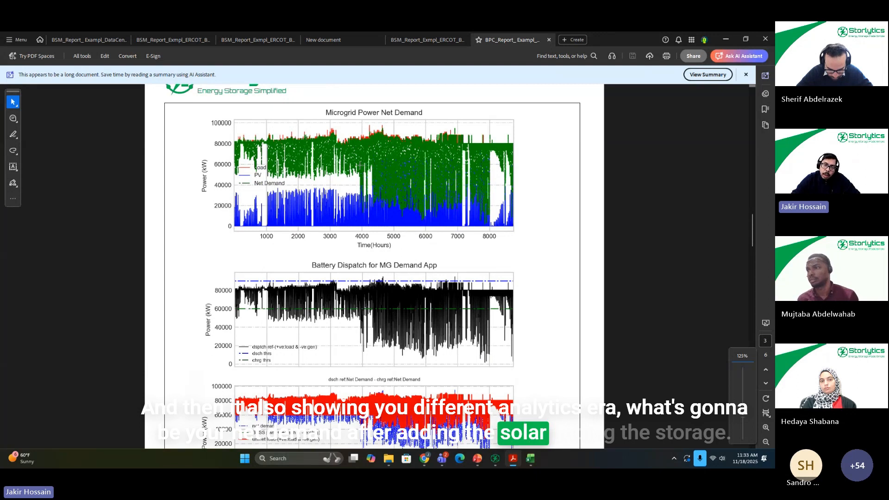
scroll(399, 167, "down", 5)
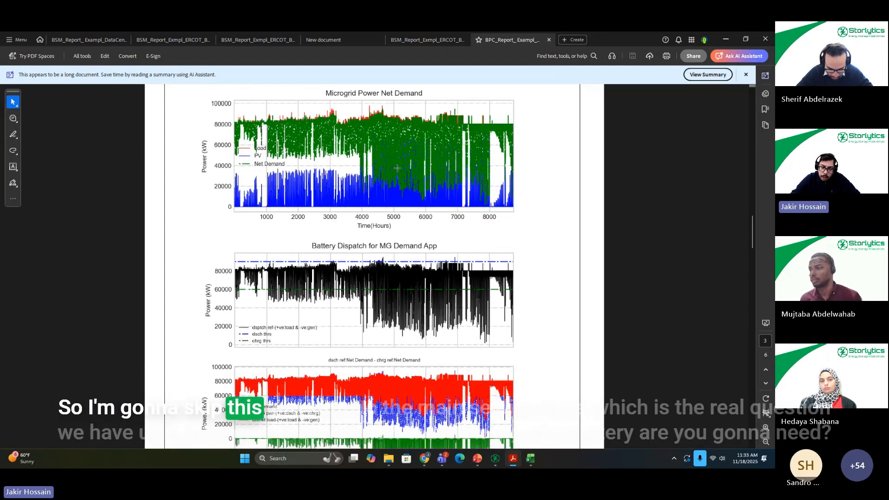
scroll(405, 144, "down", 20)
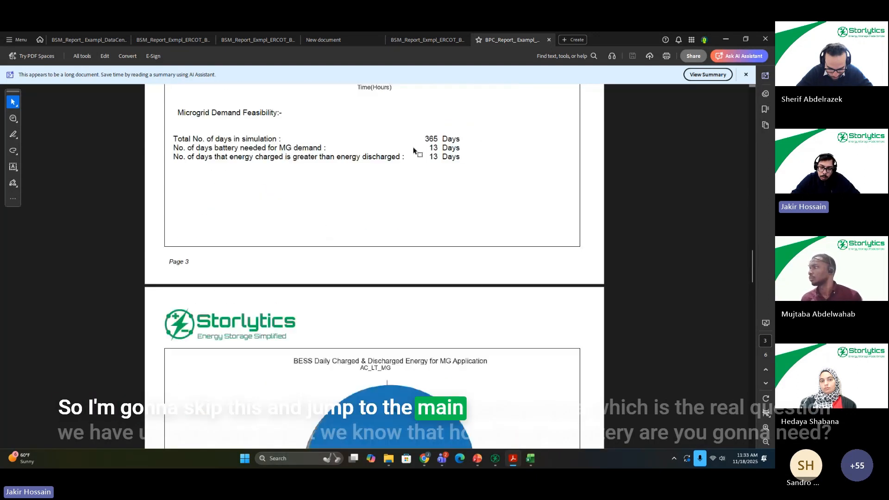
Step: Examine the Full Profile Analytics needs table, 24-hour power profile and power histogram to judge the required battery power
scroll(417, 151, "down", 2)
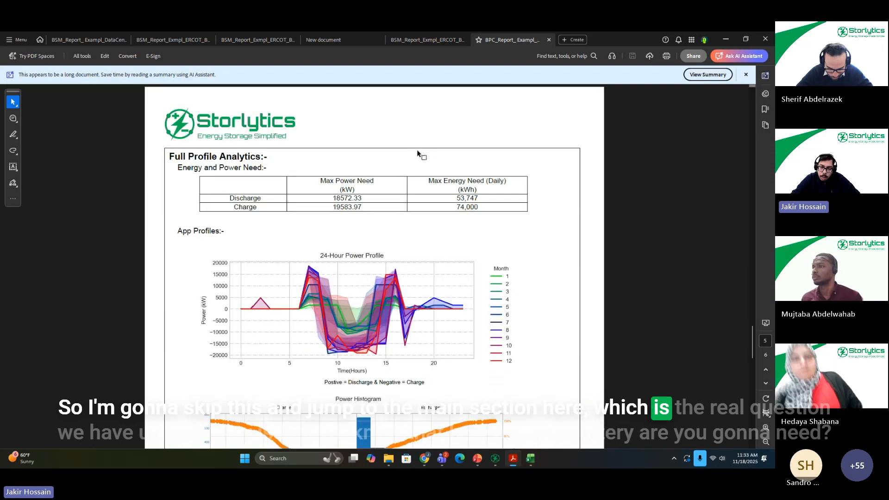
scroll(431, 180, "down", 3)
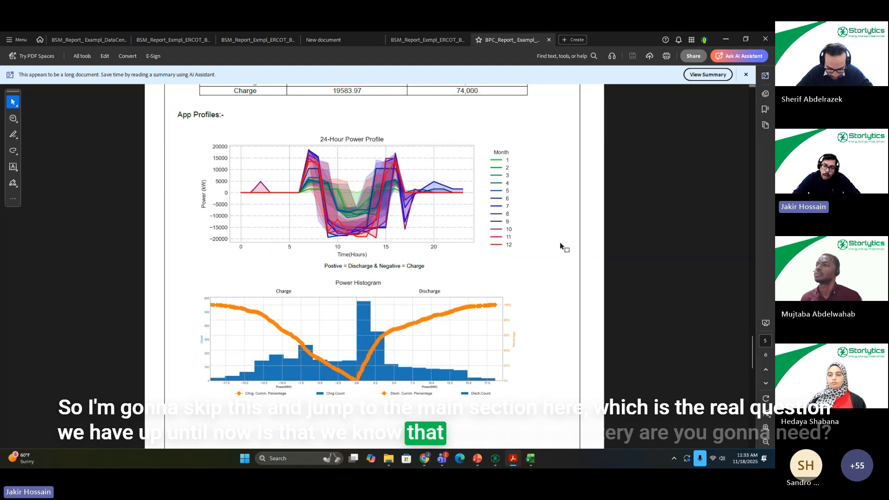
scroll(496, 286, "down", 1)
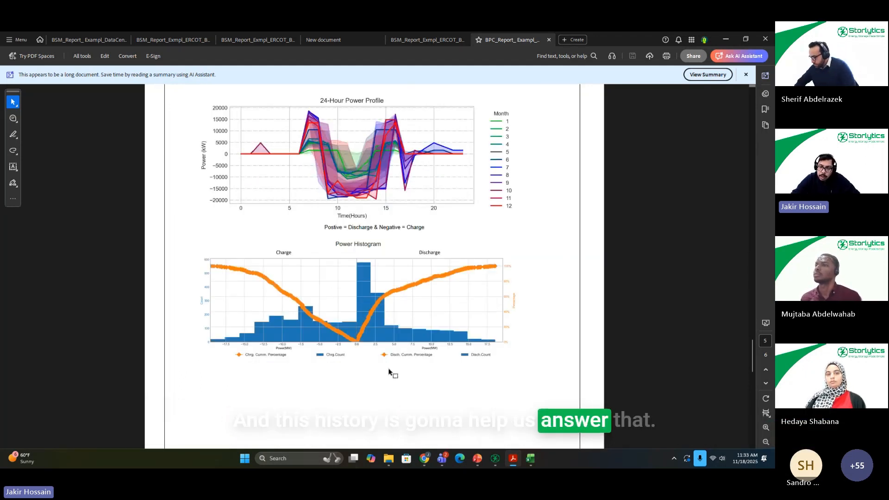
scroll(381, 375, "up", 2)
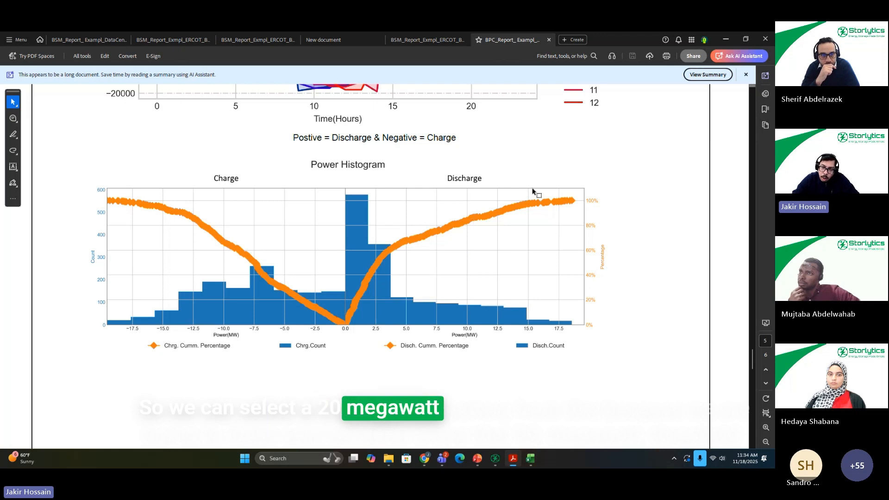
scroll(524, 194, "down", 2)
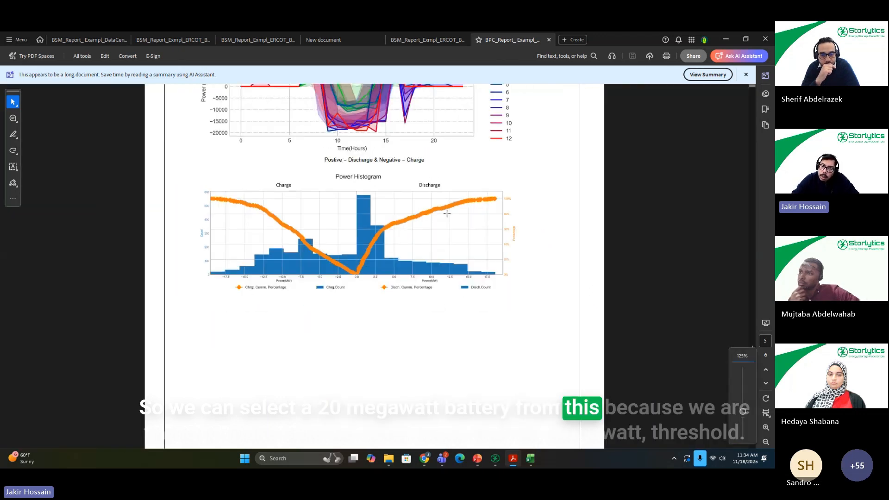
scroll(454, 212, "down", 2)
scroll(463, 232, "up", 1)
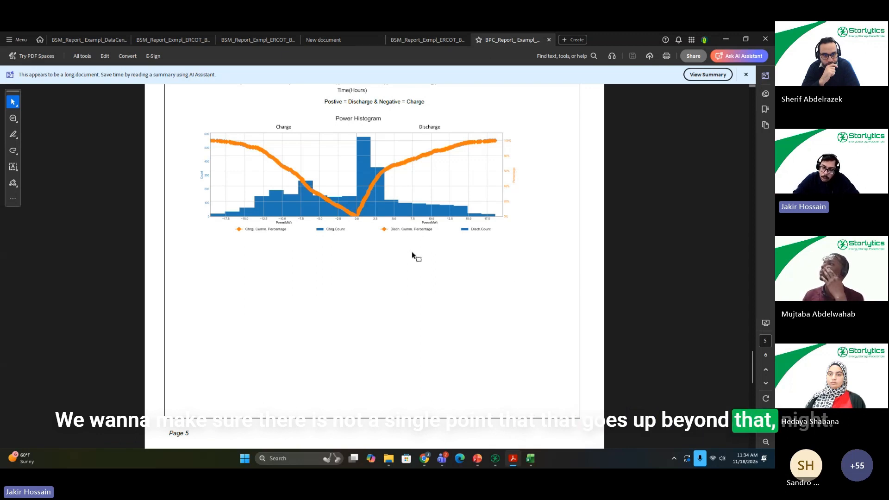
scroll(412, 255, "down", 3)
scroll(433, 213, "up", 2)
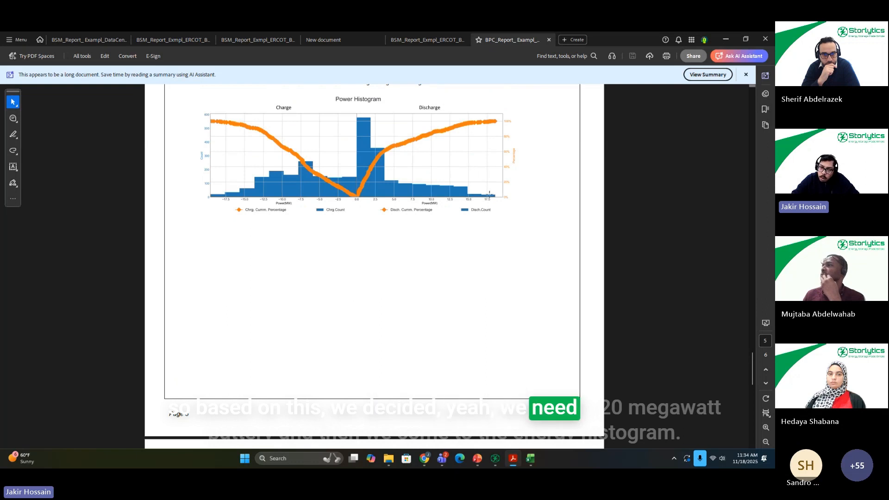
Step: Examine the energy histogram on the report's last page to judge the required battery energy, then look back through the earlier profile pages
scroll(481, 208, "down", 6)
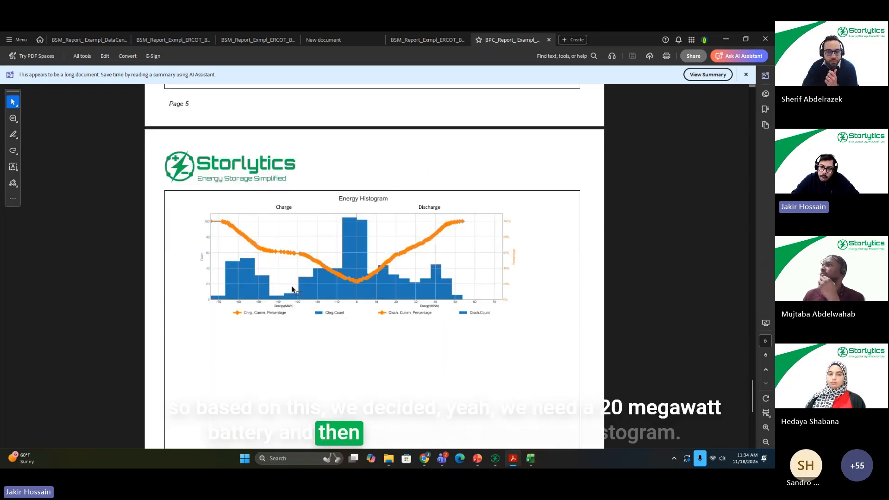
scroll(296, 285, "up", 3)
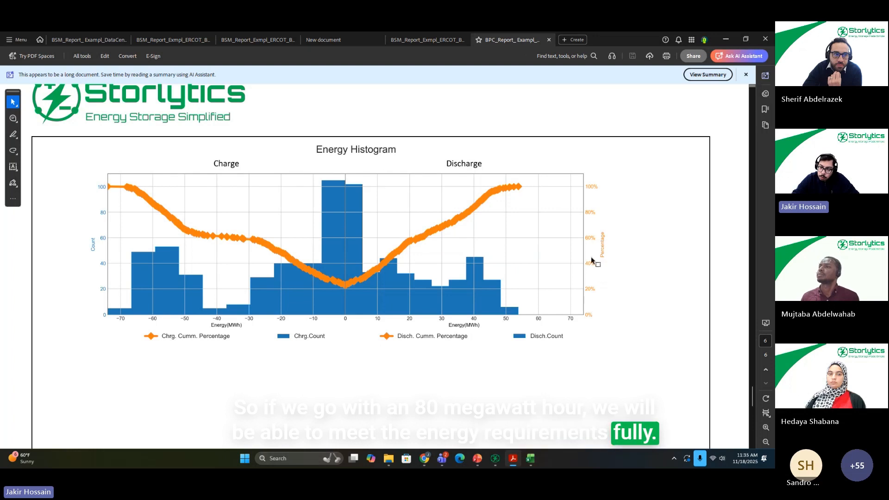
scroll(628, 293, "down", 1)
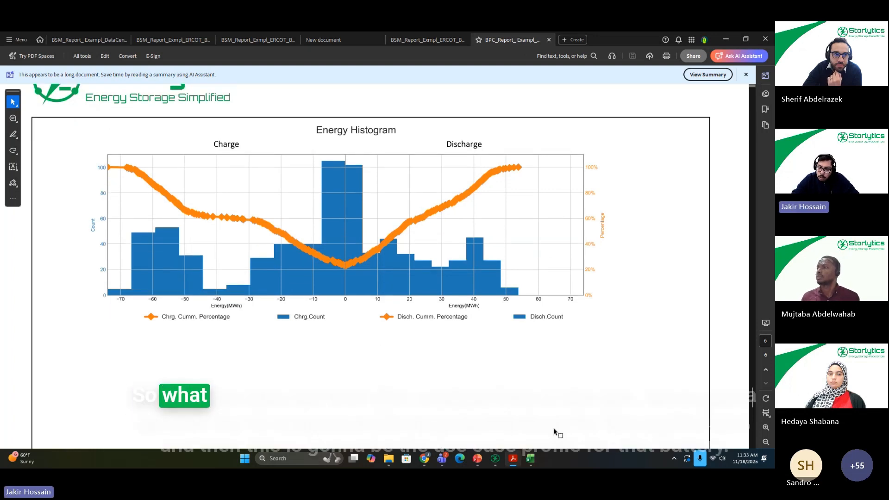
mouse_move(516, 462)
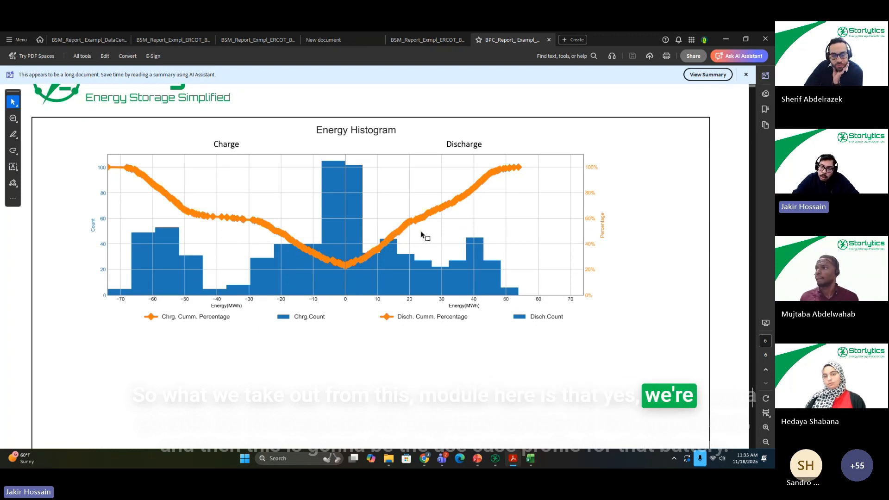
scroll(423, 236, "down", 1)
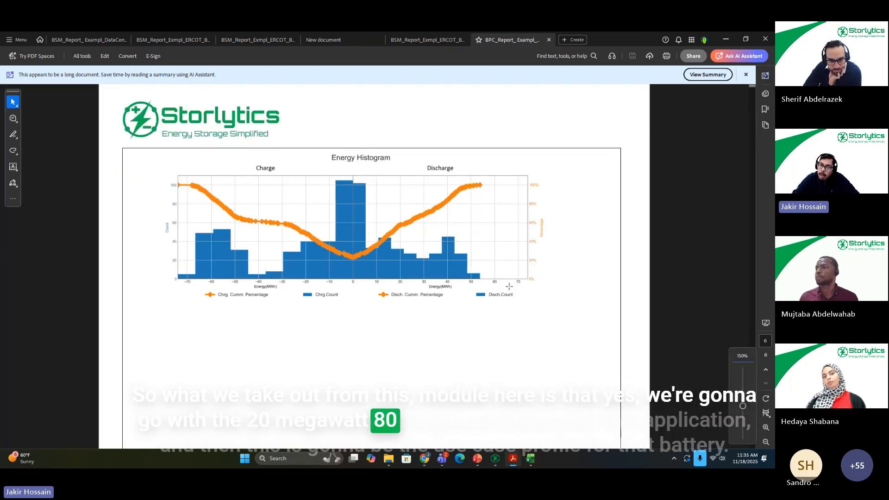
scroll(507, 264, "up", 1)
scroll(507, 264, "up", 15)
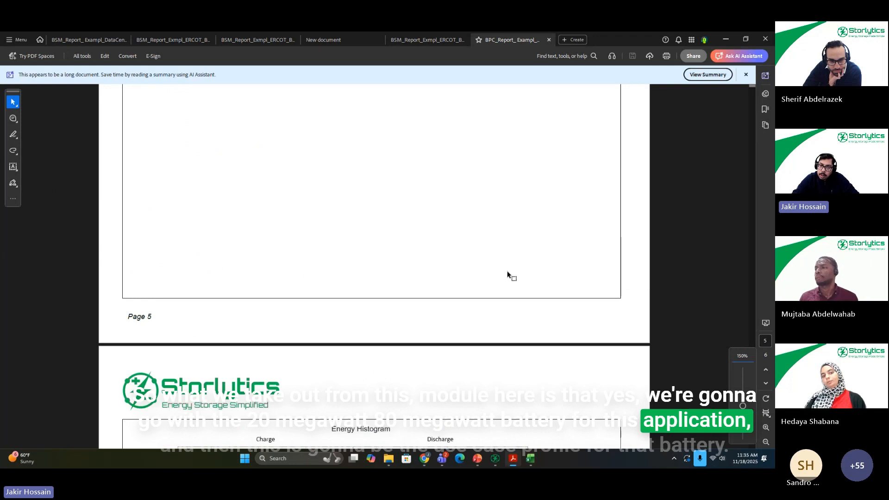
scroll(529, 267, "up", 15)
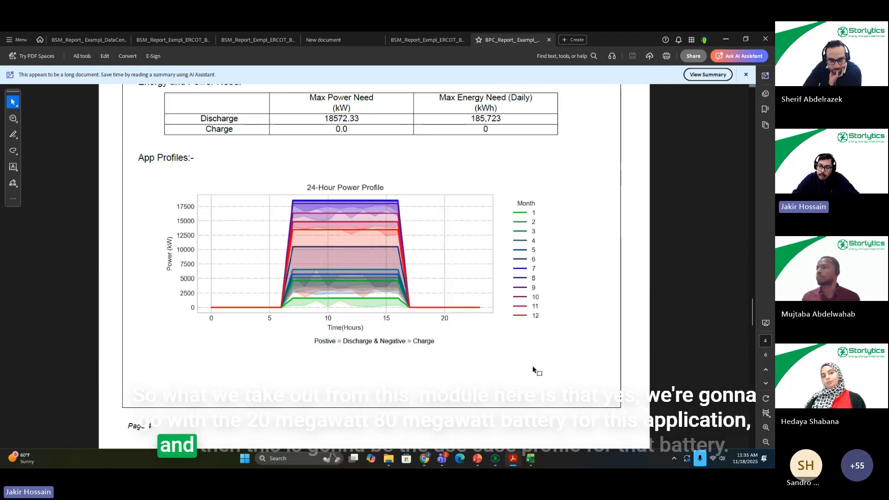
Step: Return to Storlytics and check the POI profile plot and the General project's POI power and energy requirements
left_click(495, 460)
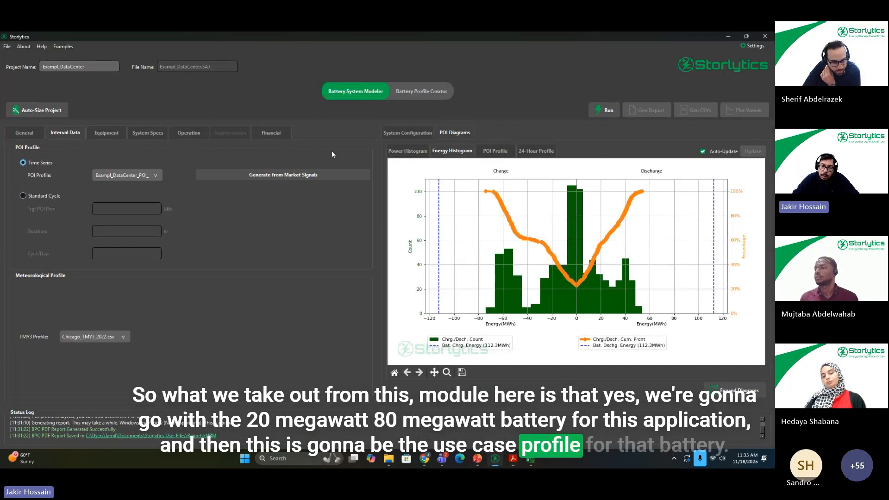
left_click(508, 152)
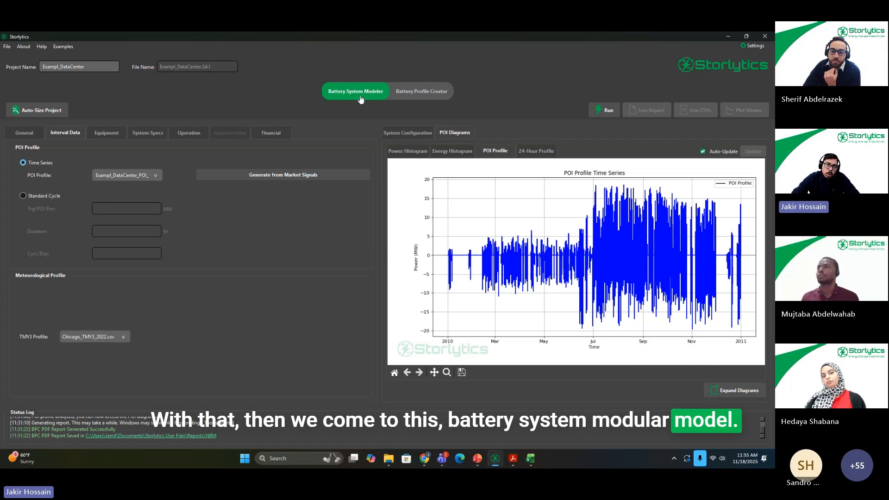
left_click(30, 135)
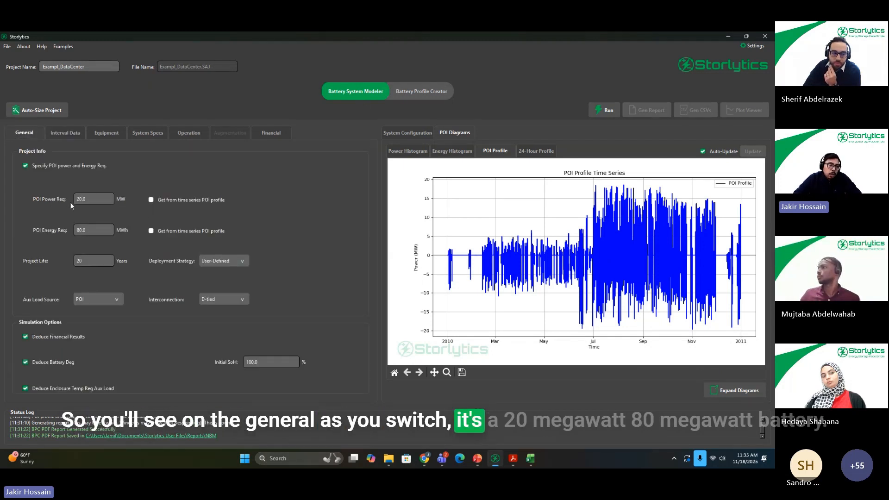
key("Tab")
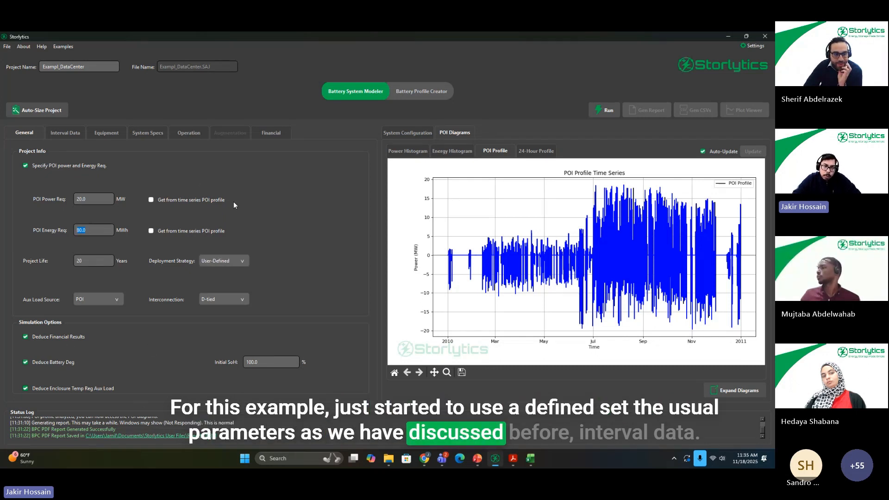
Step: Check the Interval Data POI profile against the Battery Profile Creator plot, then review the selected battery, inverter and enclosure models
left_click(76, 134)
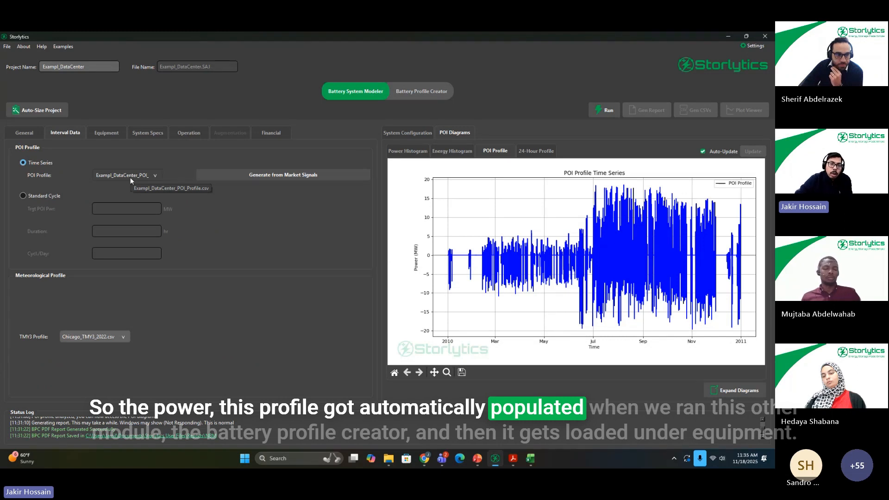
left_click(433, 94)
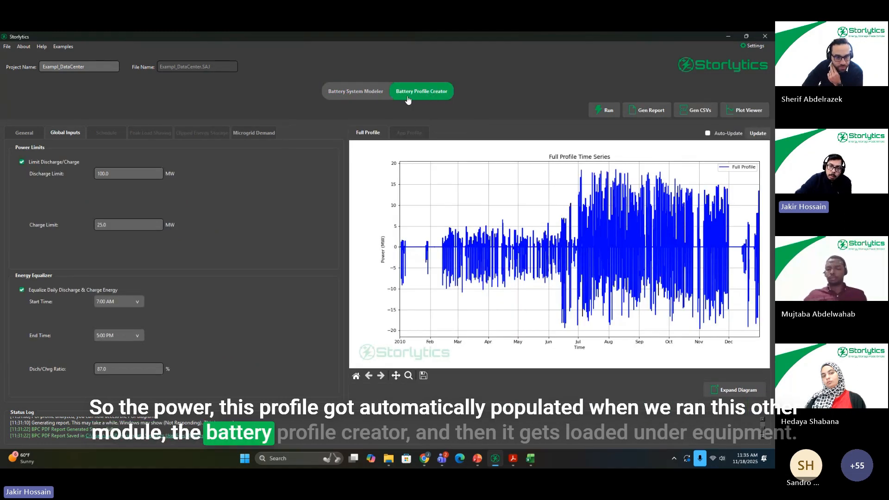
left_click(368, 93)
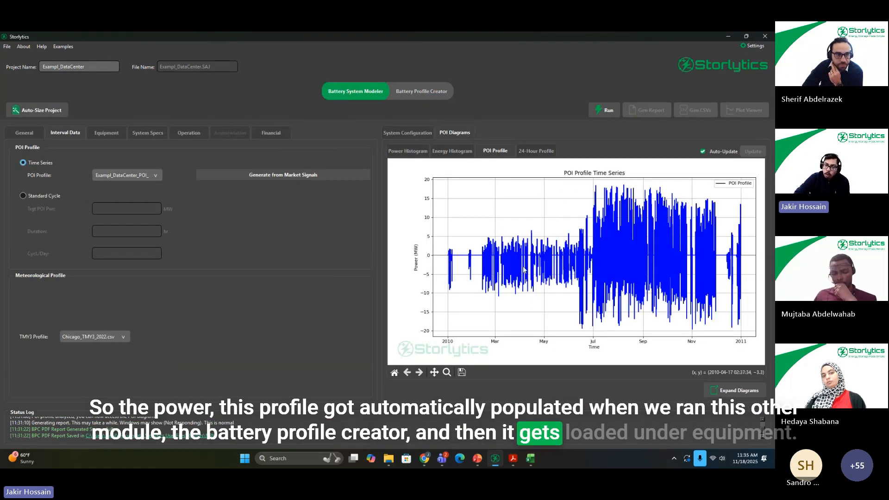
left_click(112, 138)
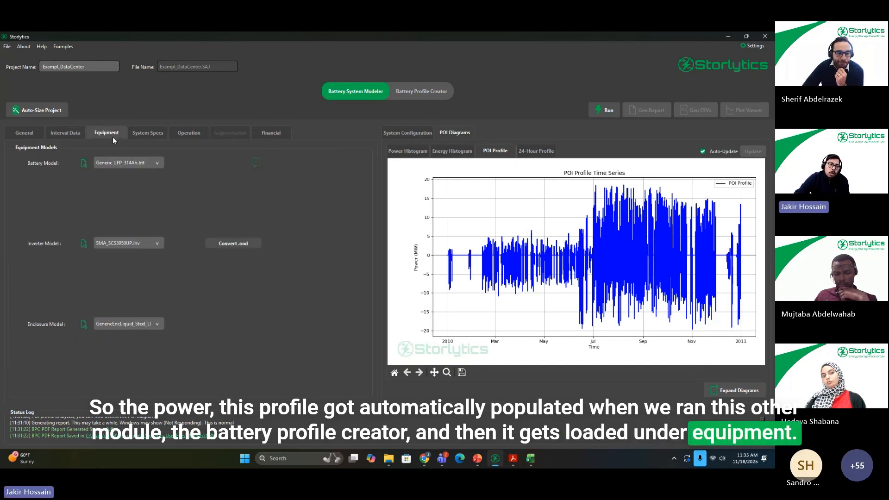
left_click(137, 166)
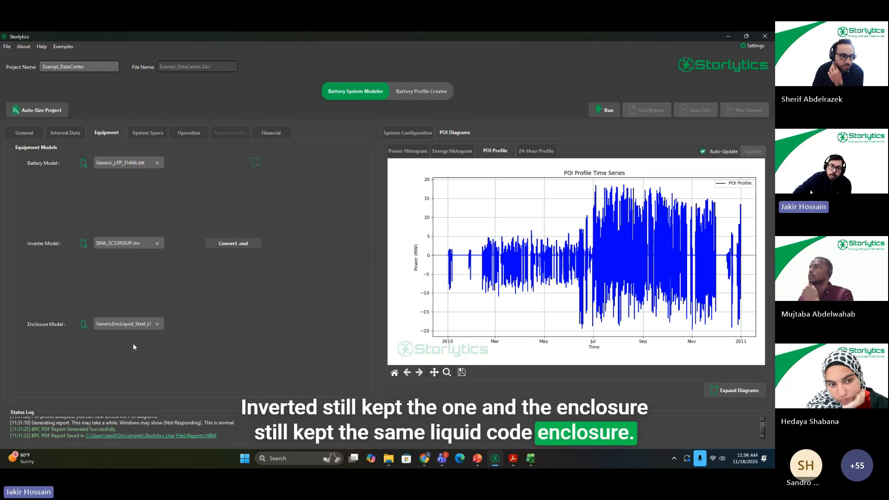
Step: Auto-size the project for 20 MW and 80 MWh with degradation on, 100% initial SoH and a user-defined 20-year overbuild
left_click(144, 133)
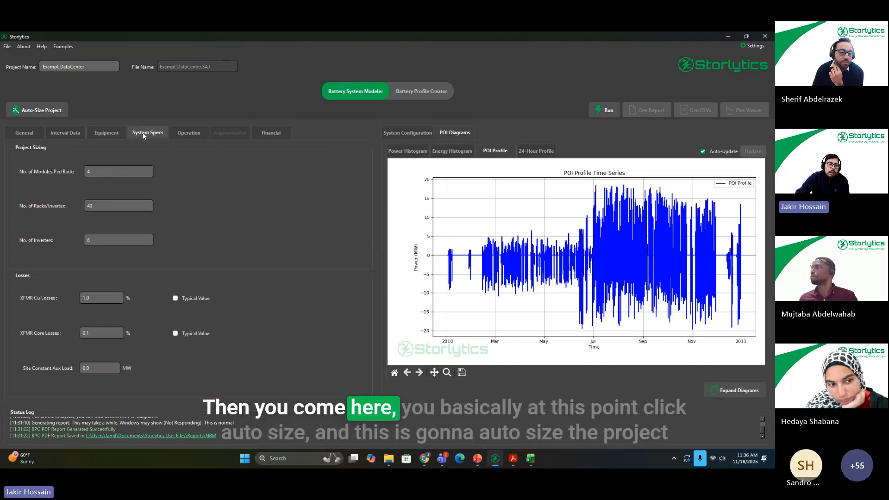
left_click(99, 136)
left_click(49, 114)
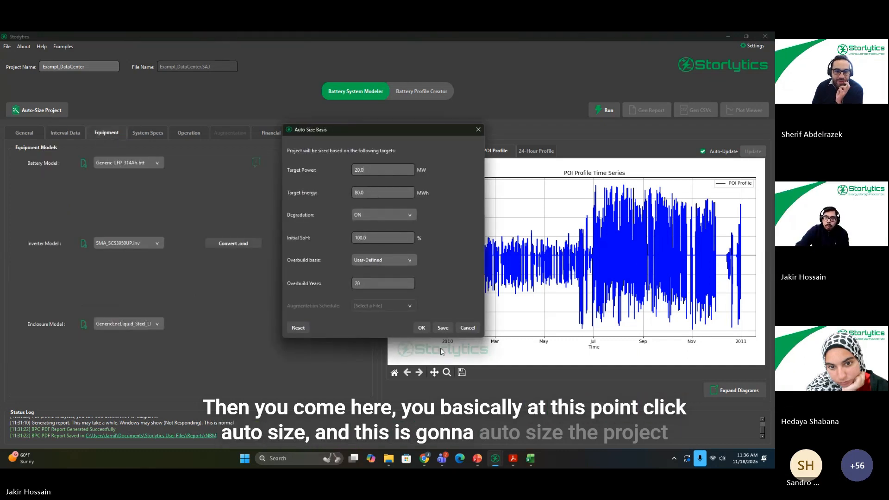
left_click(421, 328)
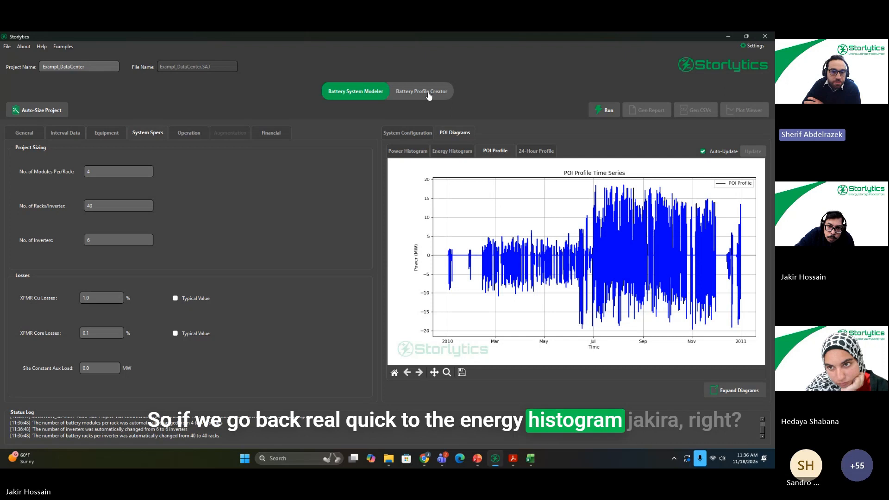
Step: Check the POI energy histogram and system configuration diagram, then run the battery system simulation and generate its report
left_click(452, 151)
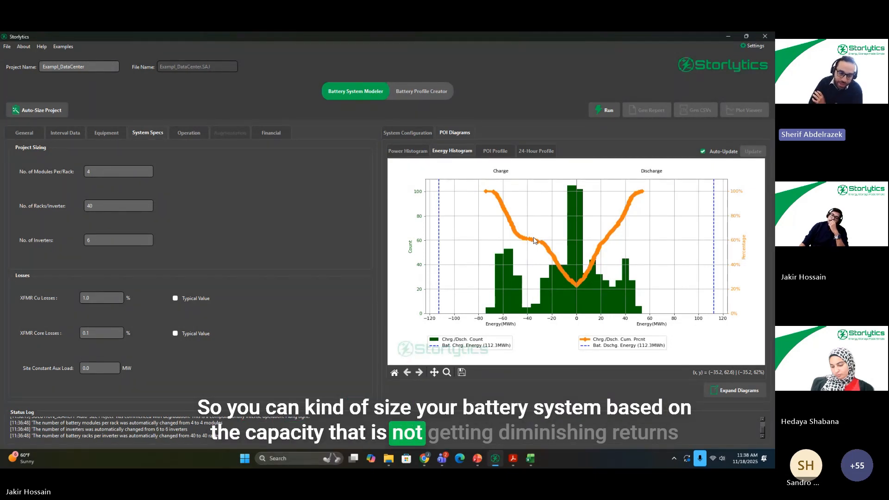
left_click(408, 134)
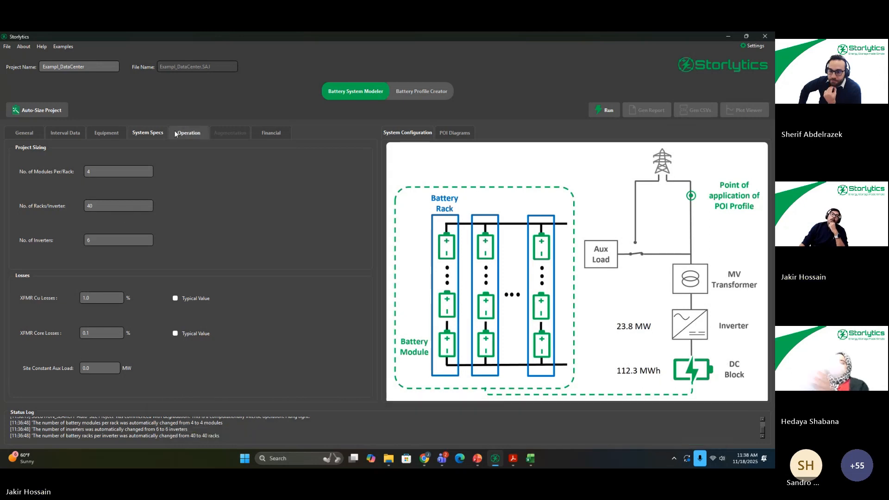
left_click(608, 110)
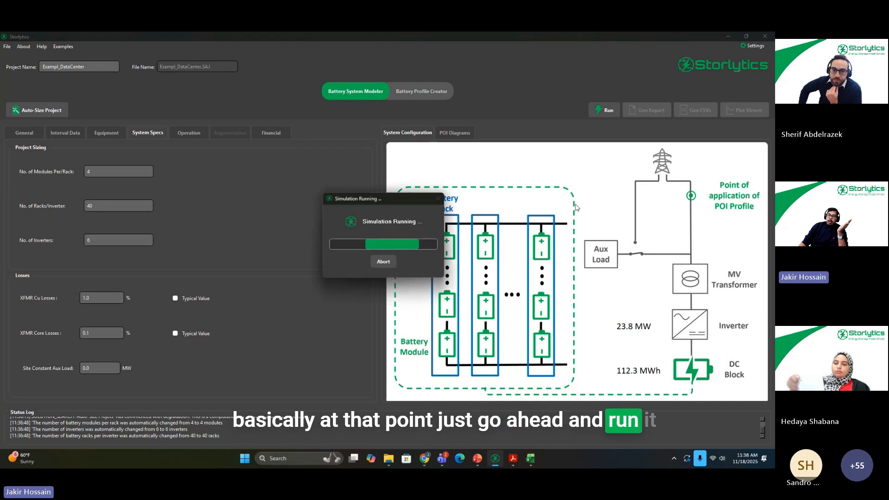
left_click(647, 110)
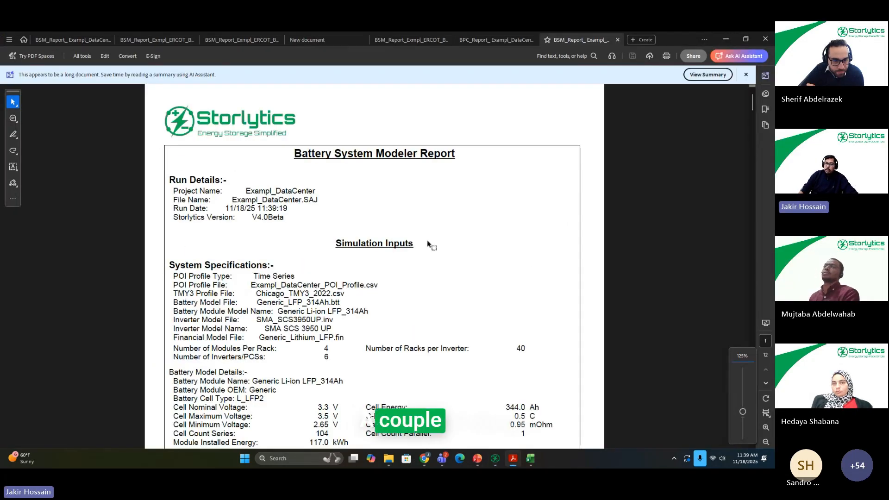
Step: Examine the required versus achieved power and energy dispatch in the report's Profile Achievement Analytics section
scroll(423, 250, "down", 6)
scroll(363, 210, "down", 15)
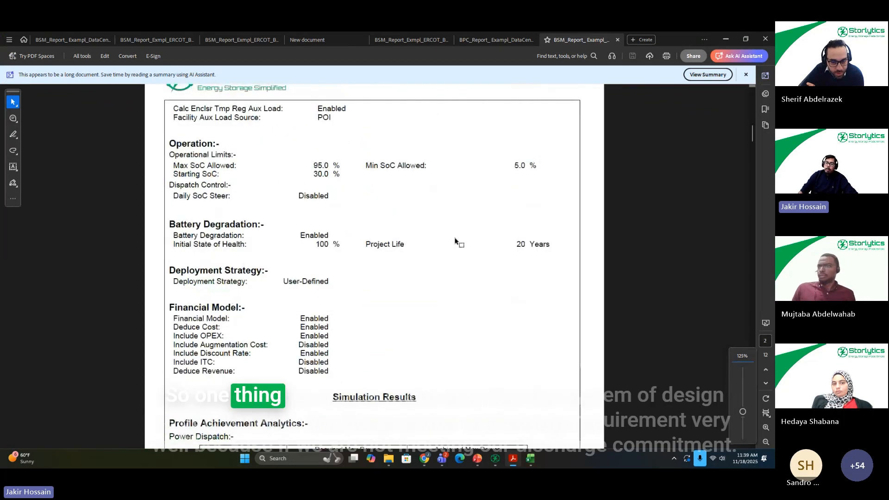
scroll(399, 278, "down", 5)
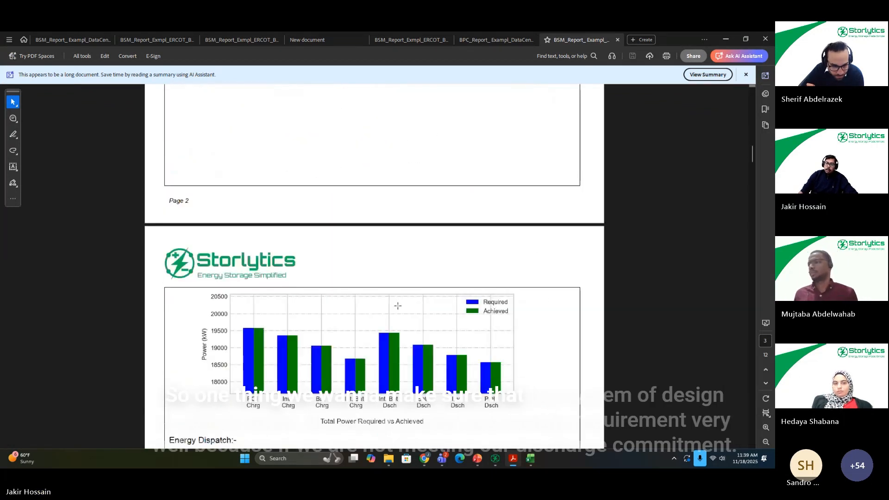
scroll(453, 297, "down", 2)
scroll(453, 297, "down", 6)
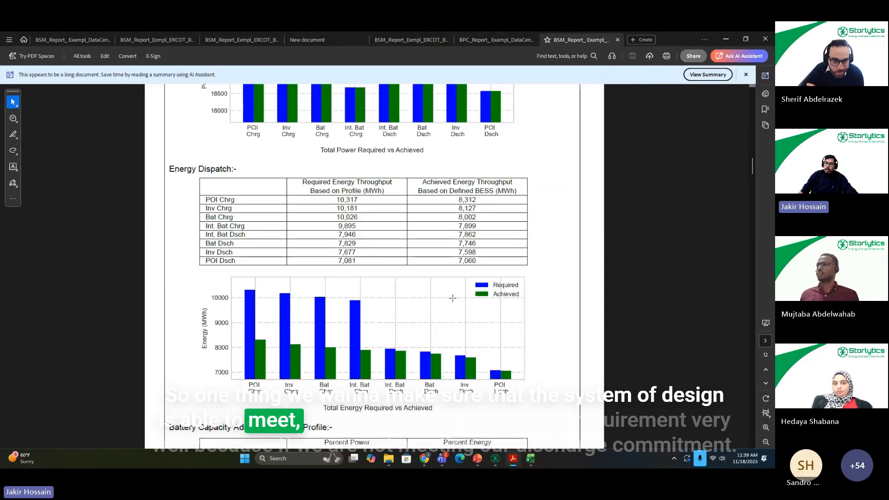
Step: Examine the Battery Capacity Adequacy table and the BESS adequacy radar chart for charge and discharge throughput achieved
scroll(464, 285, "down", 10)
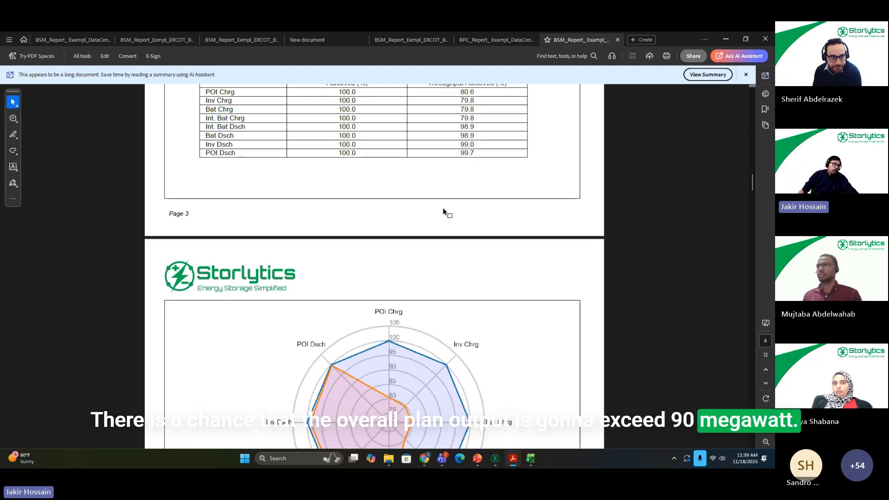
scroll(423, 180, "down", 2)
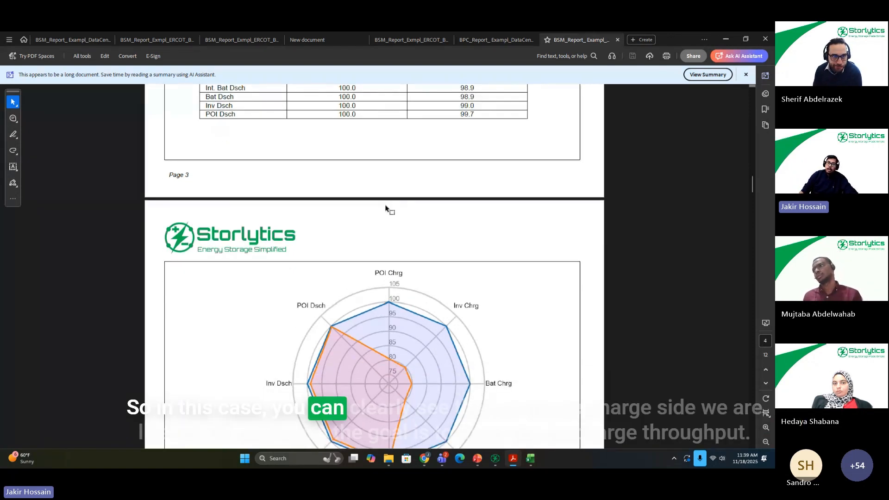
scroll(452, 206, "down", 1)
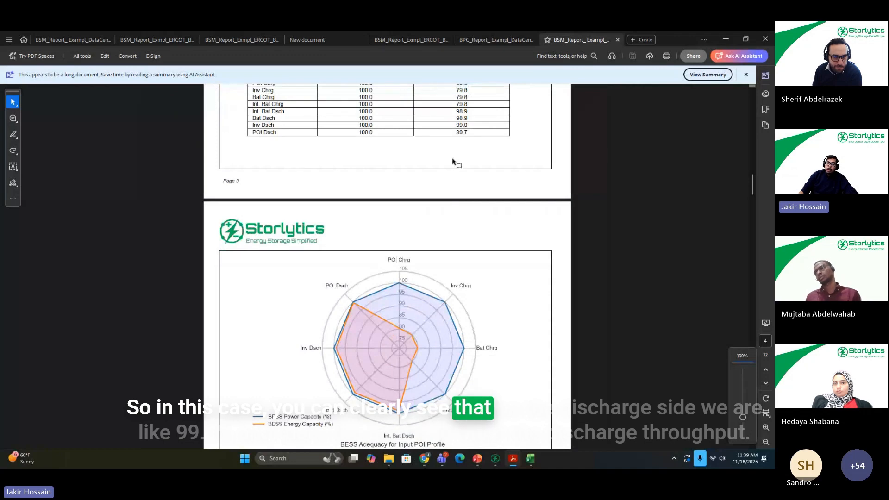
scroll(453, 161, "up", 1)
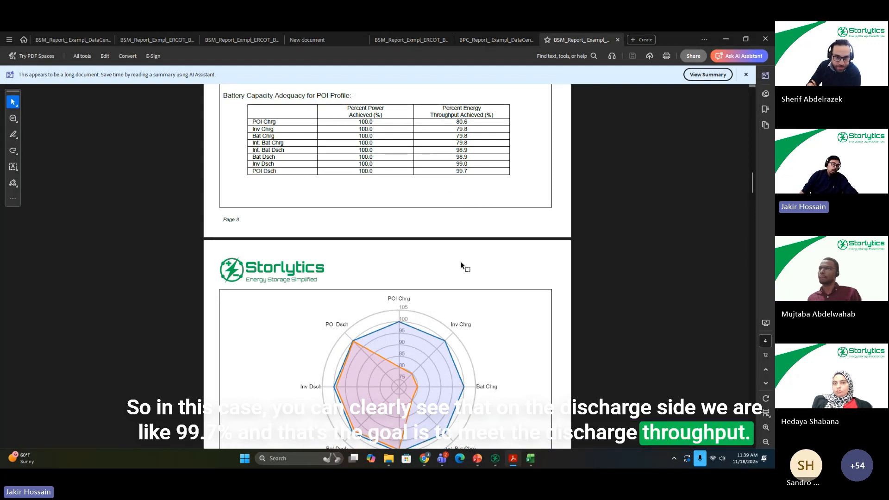
scroll(479, 226, "down", 2)
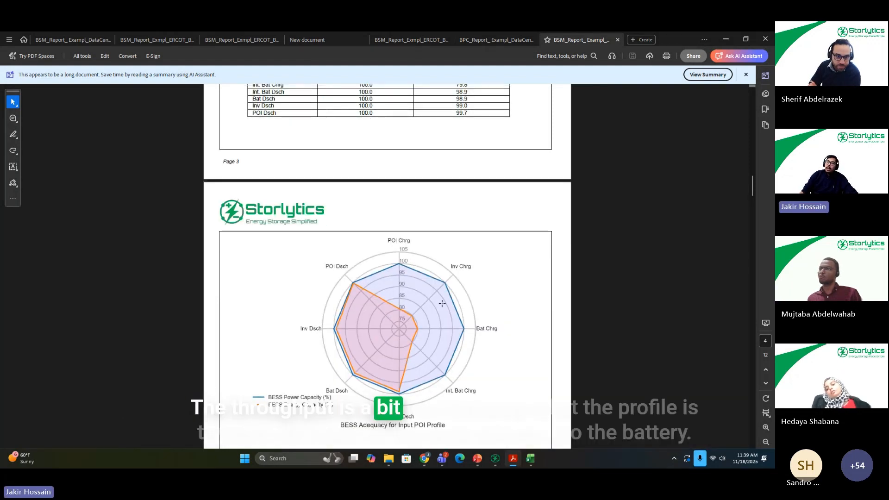
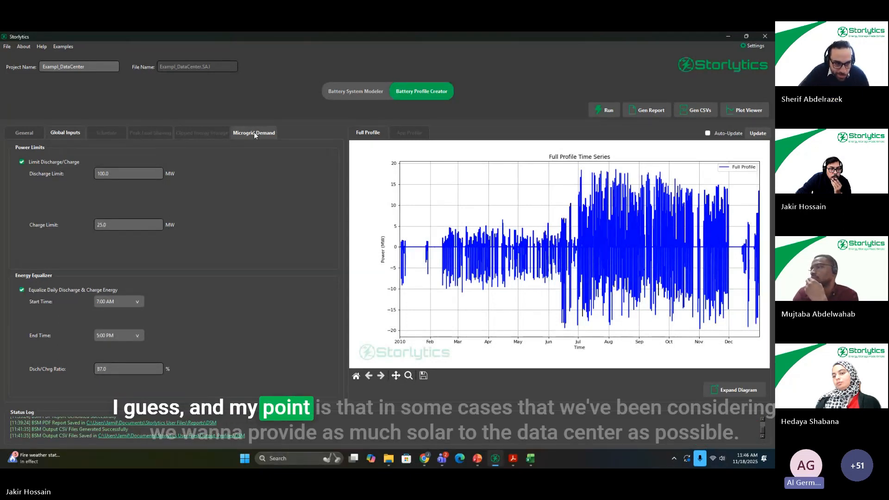
Step: Check the general settings of the Microgrid Demand application and open the PV profile multiplier for editing
left_click(254, 133)
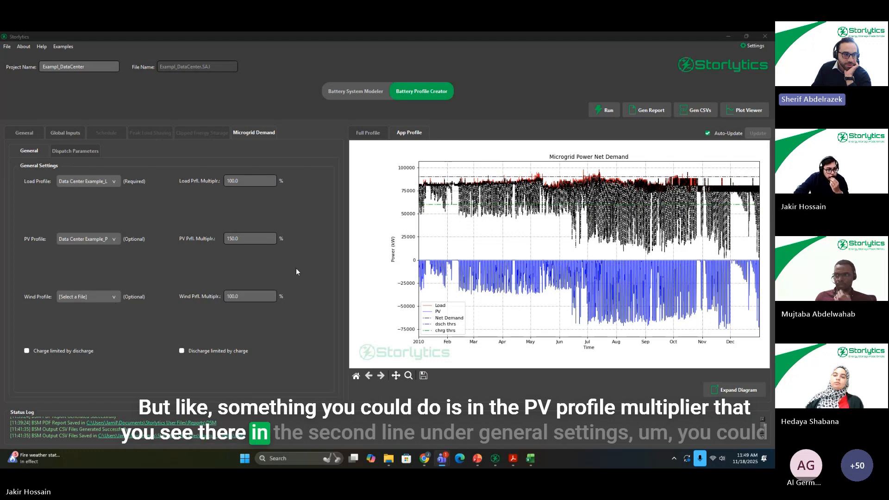
double_click(222, 238)
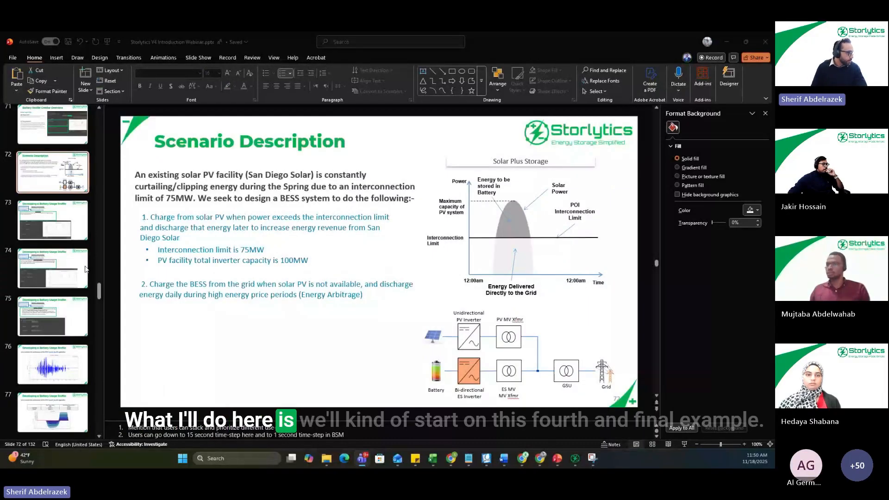
Step: In the PowerPoint webinar deck, go back through the slide thumbnails to the start of the solar plus storage case
scroll(59, 216, "up", 1)
scroll(60, 216, "up", 2)
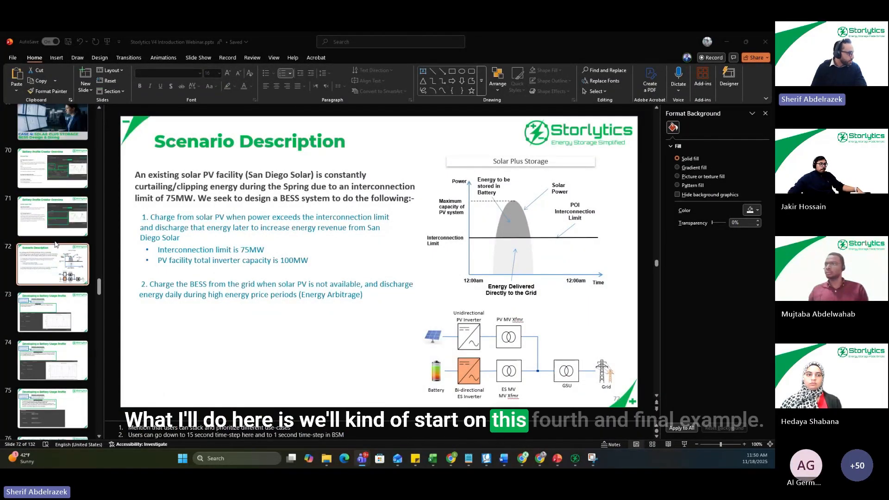
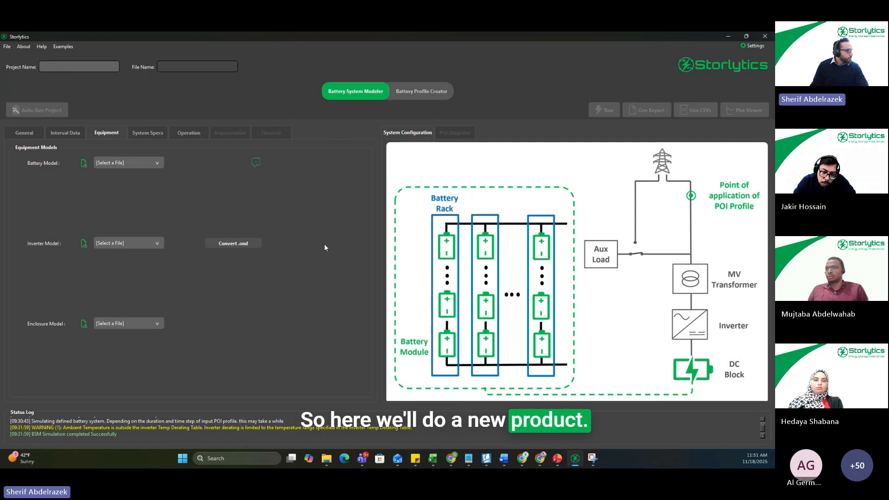
Step: Open the Battery Profile Creator for the new project and enable the Clipped Energy Storage app
left_click(422, 91)
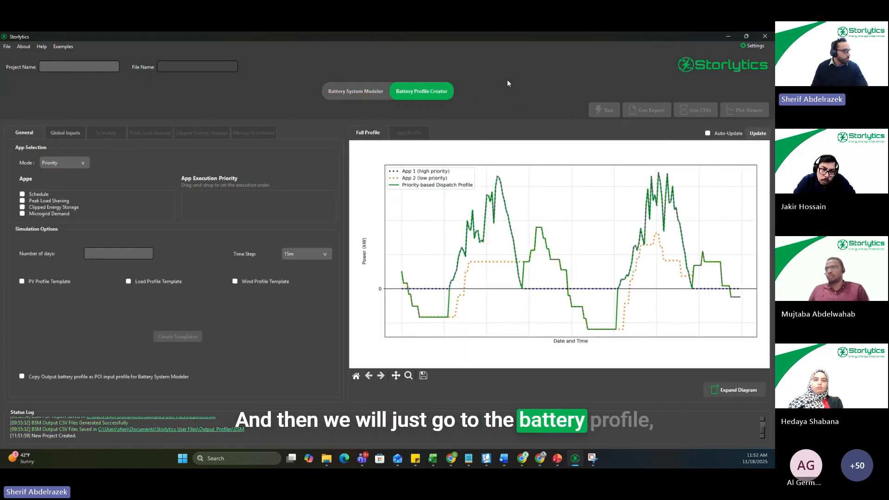
left_click(22, 208)
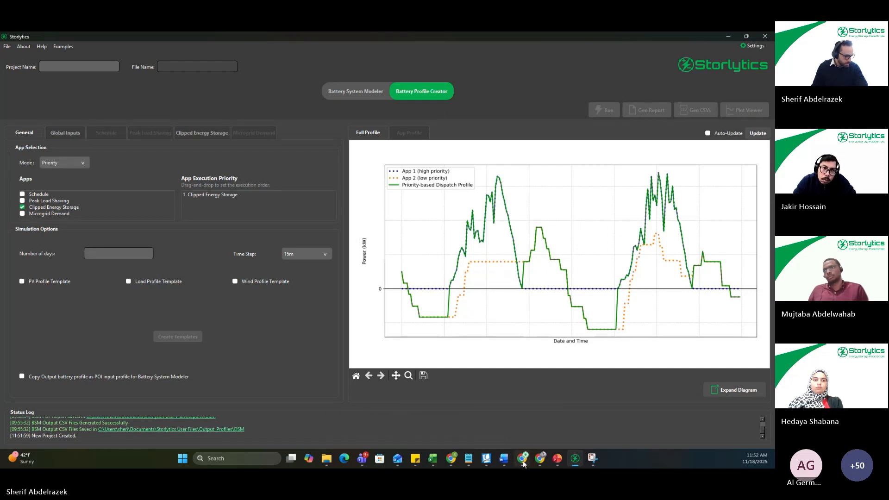
left_click(557, 459)
left_click_drag(557, 40, 775, 149)
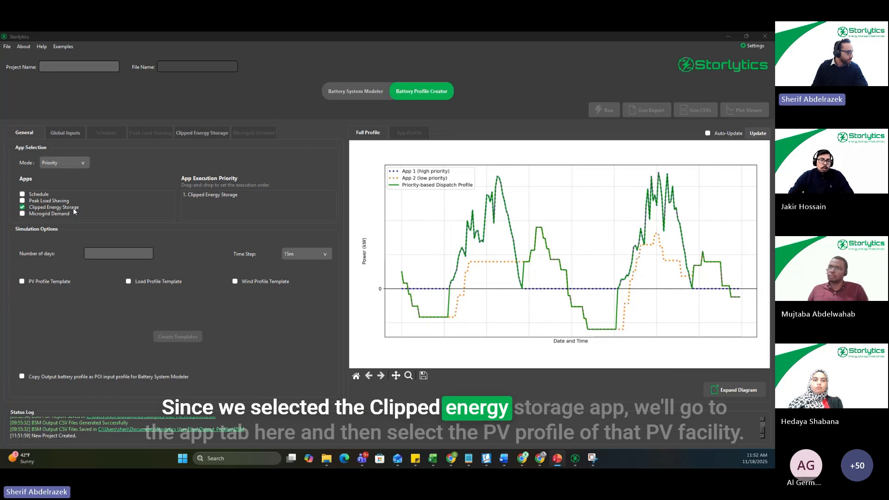
Step: Assign SanDiego Solar.csv as the PV profile of the Clipped Energy Storage app
left_click(198, 133)
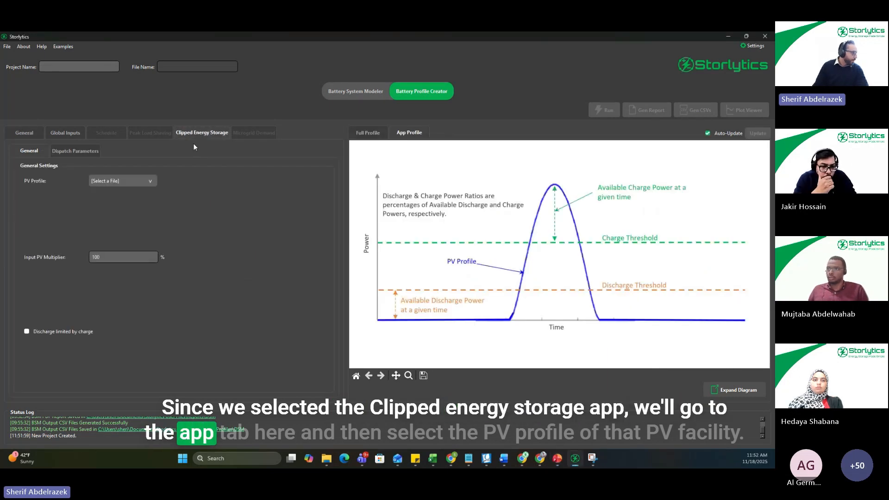
left_click(119, 181)
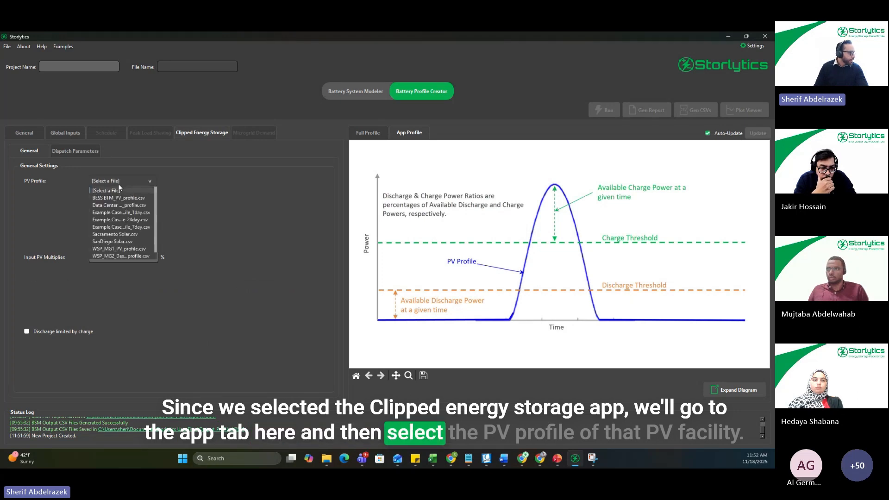
left_click_drag(154, 192, 155, 199)
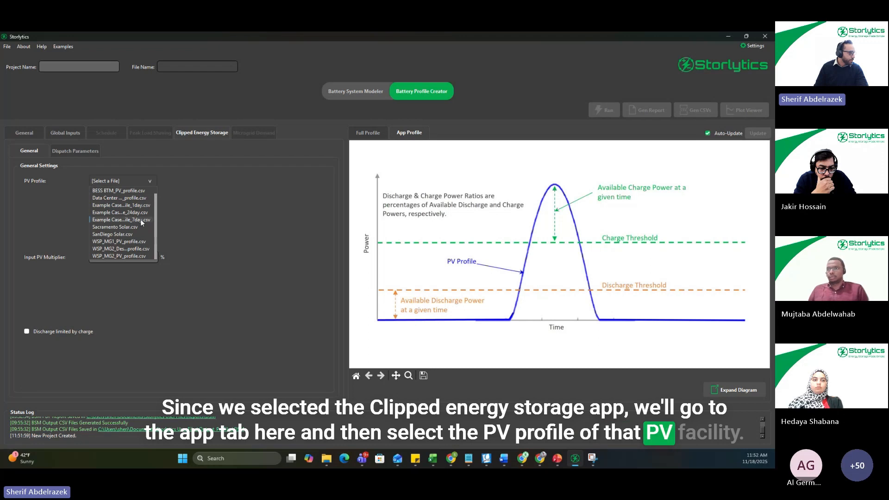
left_click(126, 234)
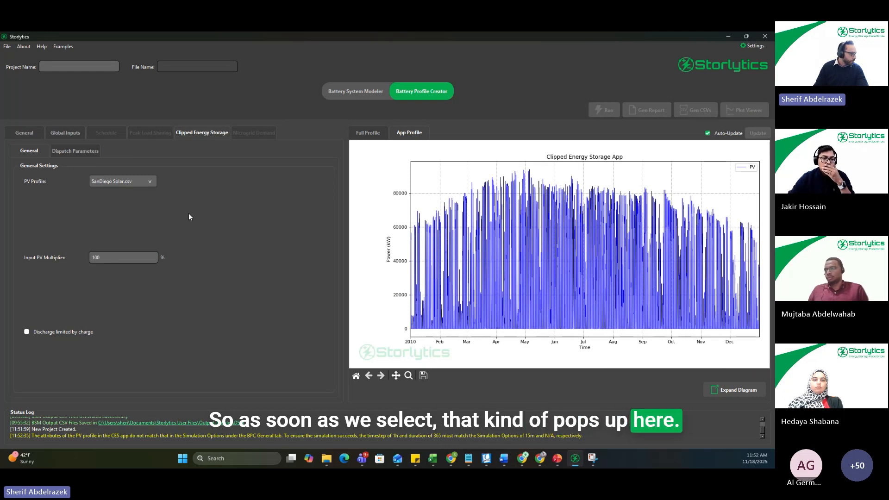
Step: Enable charging in the dispatch parameters with a 75 MW charge threshold, and examine the mid-to-late April PV peaks against it in the plot
left_click(87, 153)
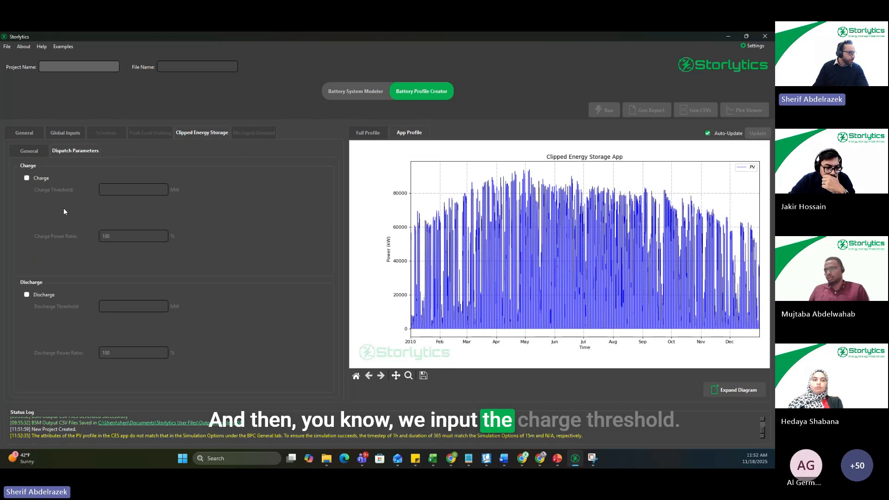
left_click(30, 180)
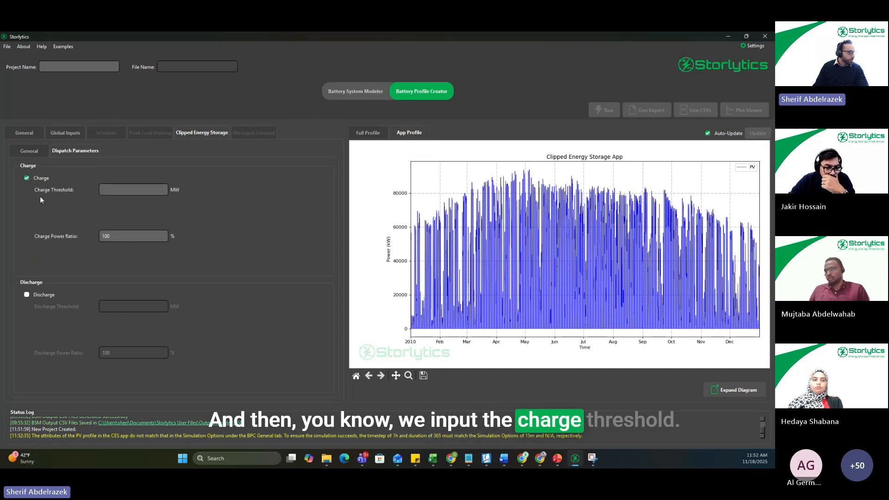
left_click(139, 190)
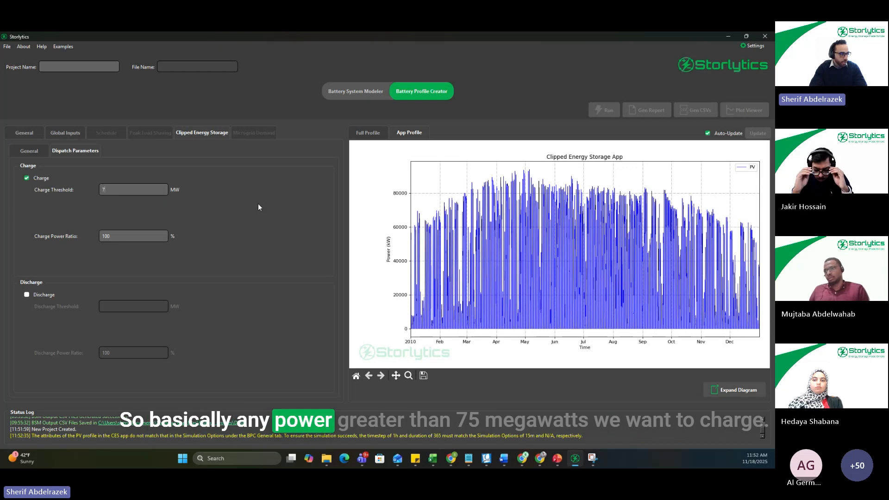
type("765")
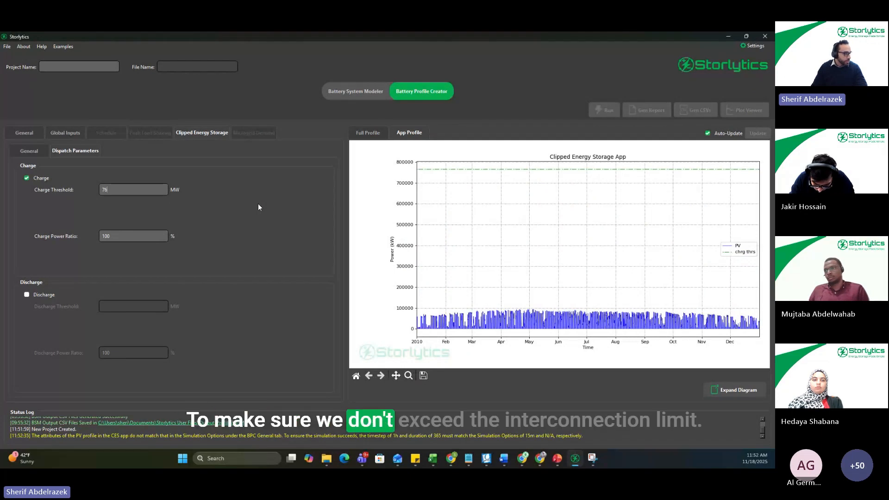
key("BackSpace")
type("5")
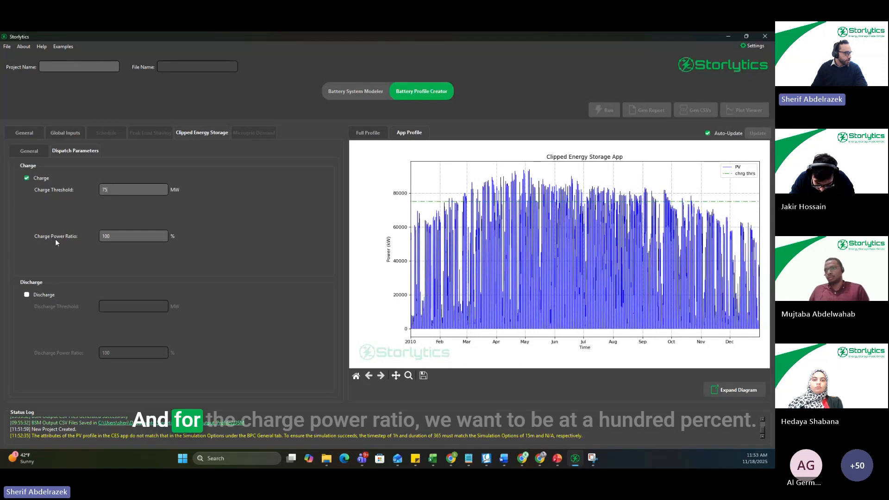
key("Tab")
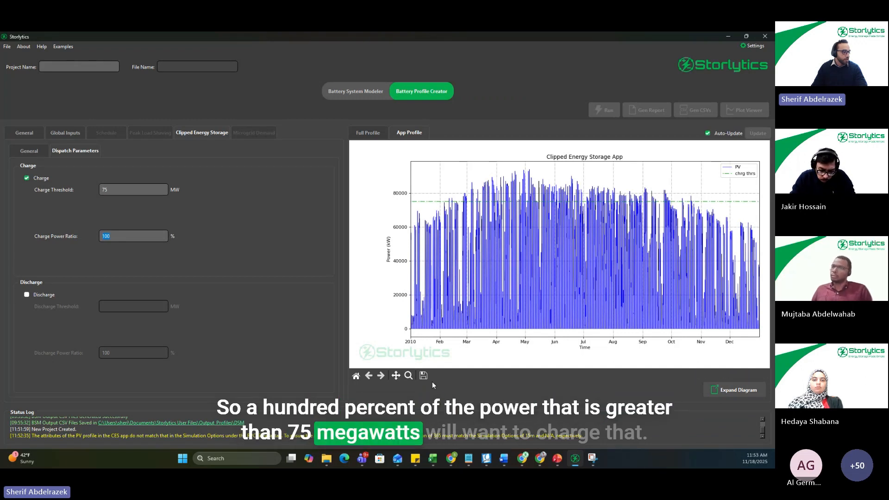
left_click(408, 376)
left_click_drag(511, 165, 512, 206)
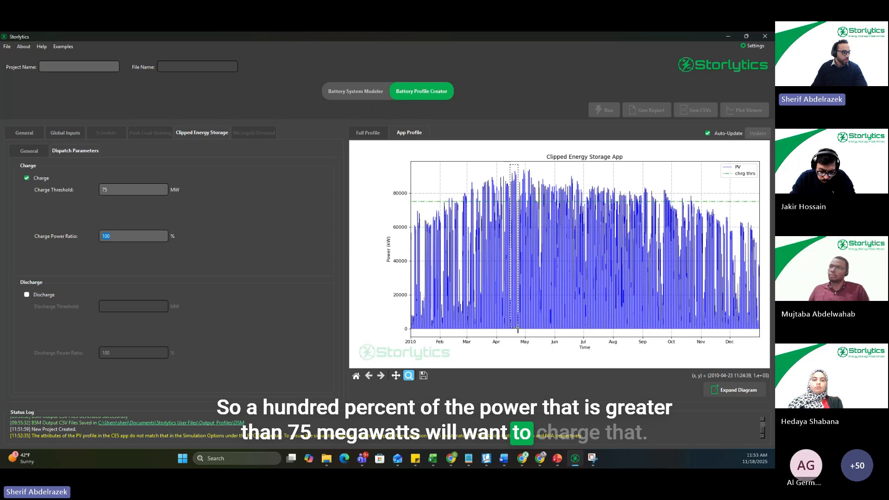
left_click_drag(518, 330, 519, 329)
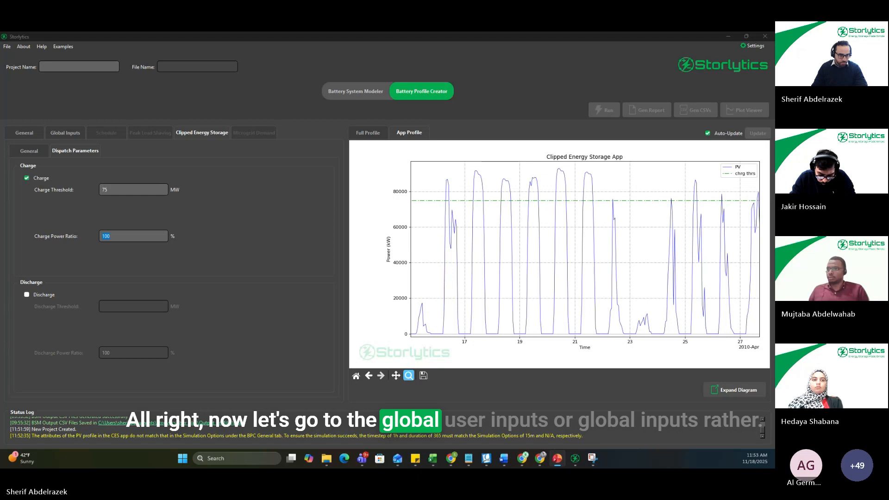
Step: Enable daily discharge and charge energy equalization in the global inputs, rechecking the app's charge settings
left_click(68, 135)
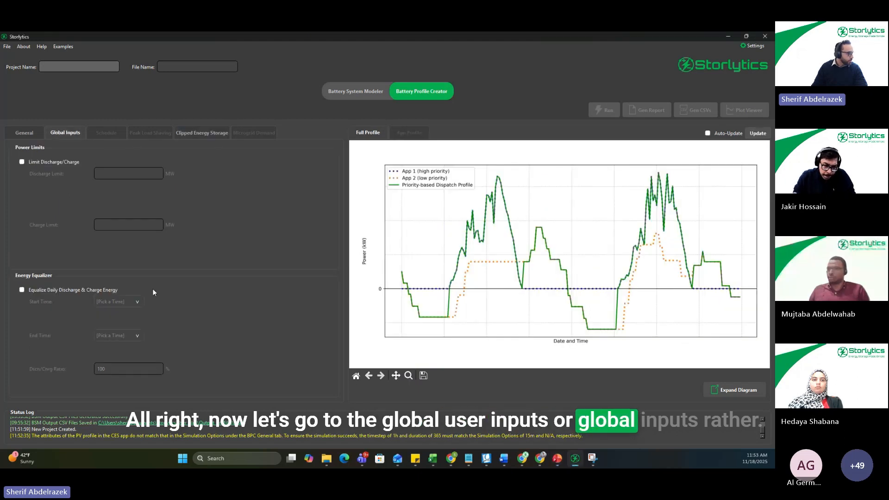
left_click(22, 290)
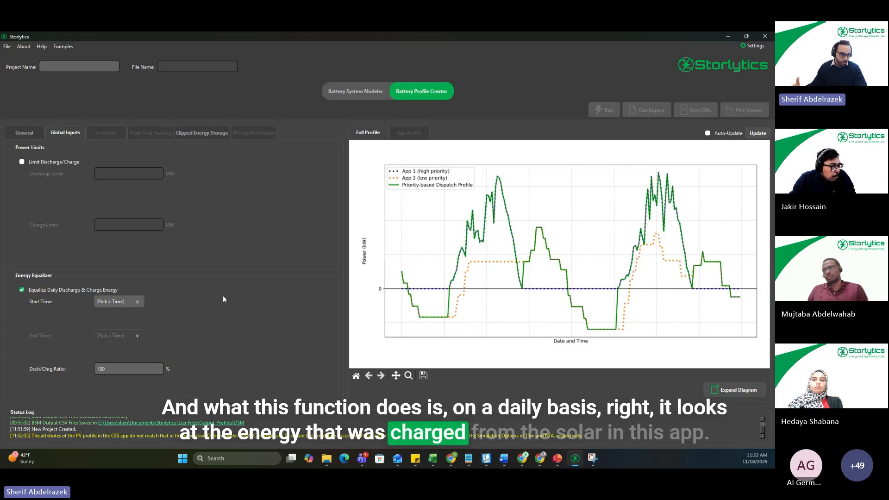
left_click(207, 137)
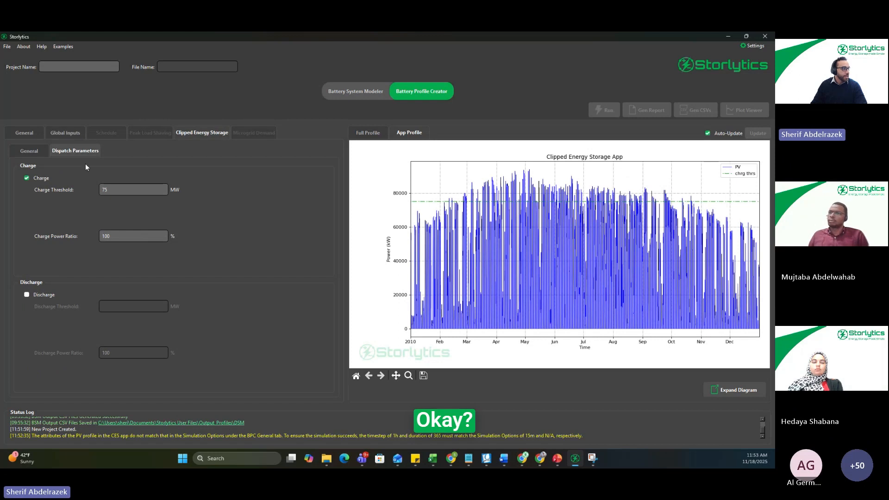
left_click(57, 131)
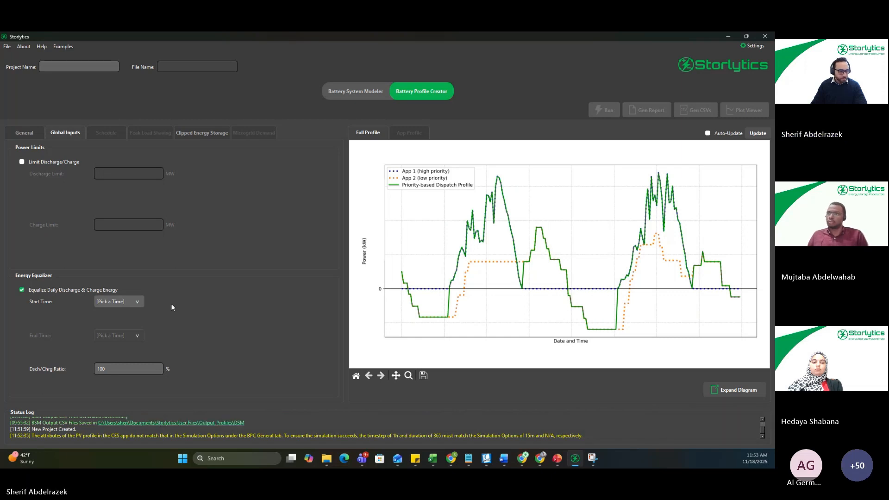
Step: Set the energy equalizer window from 5:00 PM to 11:00 PM with a discharge/charge ratio of 85%
left_click(137, 301)
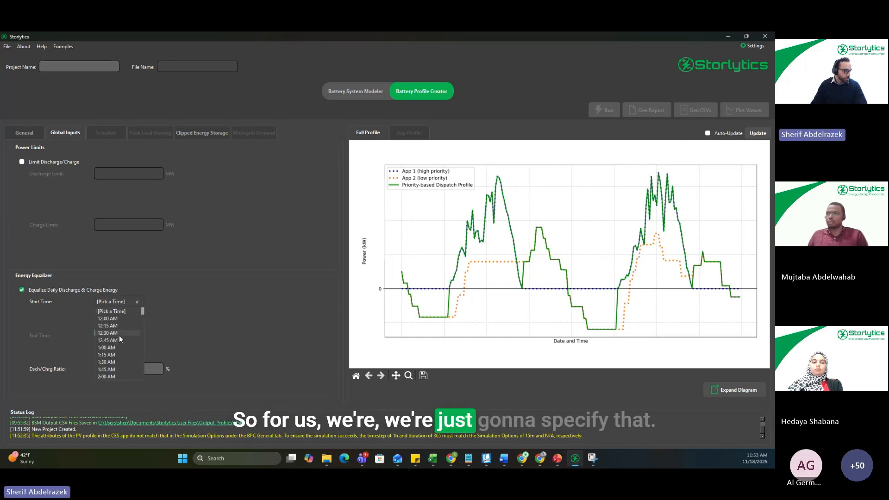
scroll(115, 344, "down", 3)
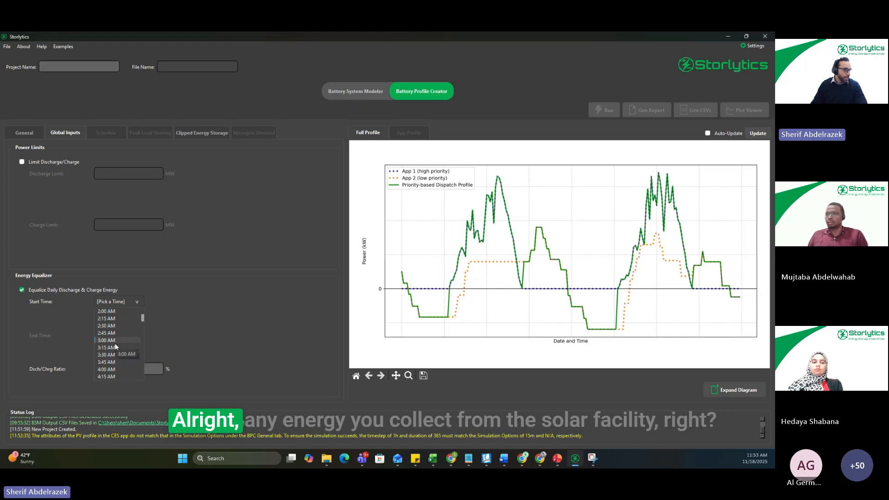
scroll(116, 350, "down", 2)
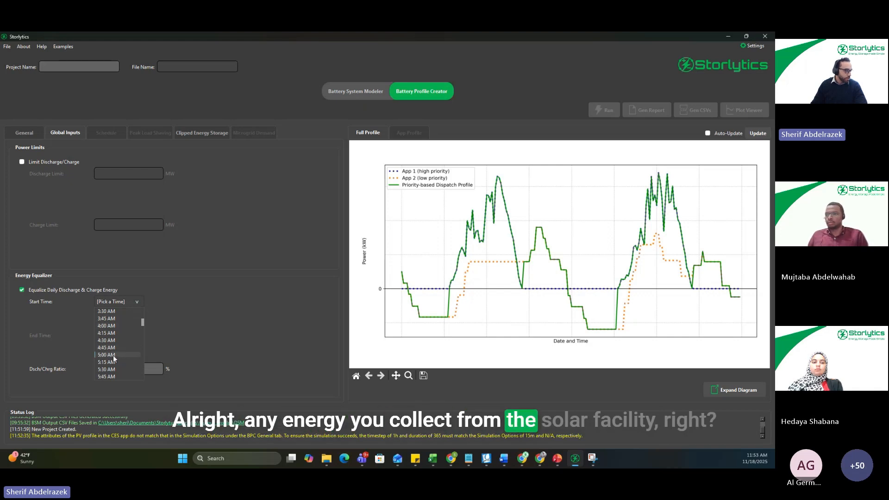
scroll(114, 356, "down", 9)
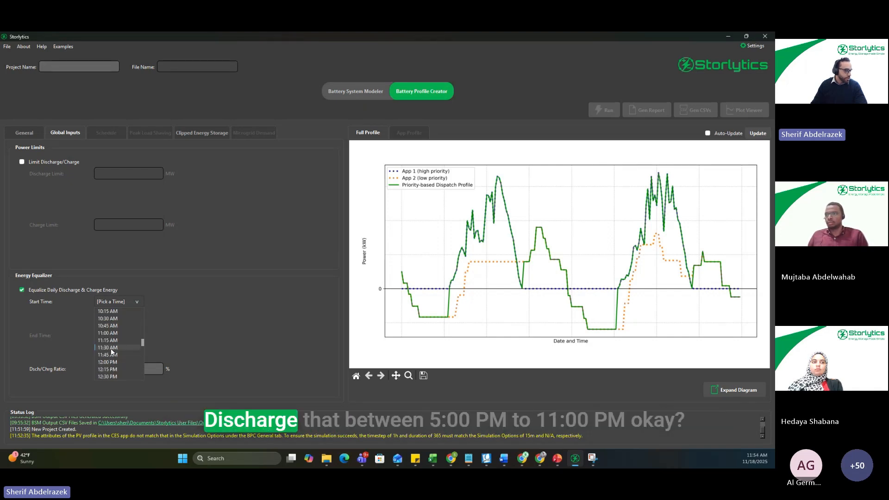
scroll(114, 353, "down", 4)
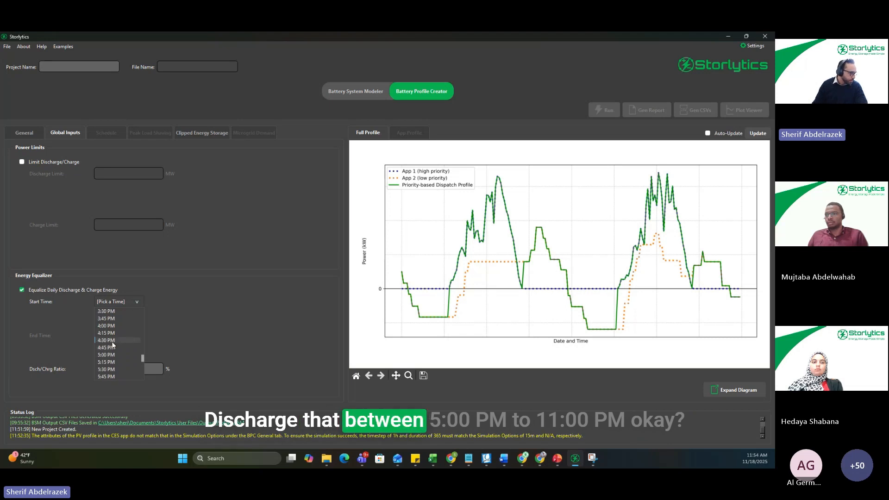
left_click(113, 354)
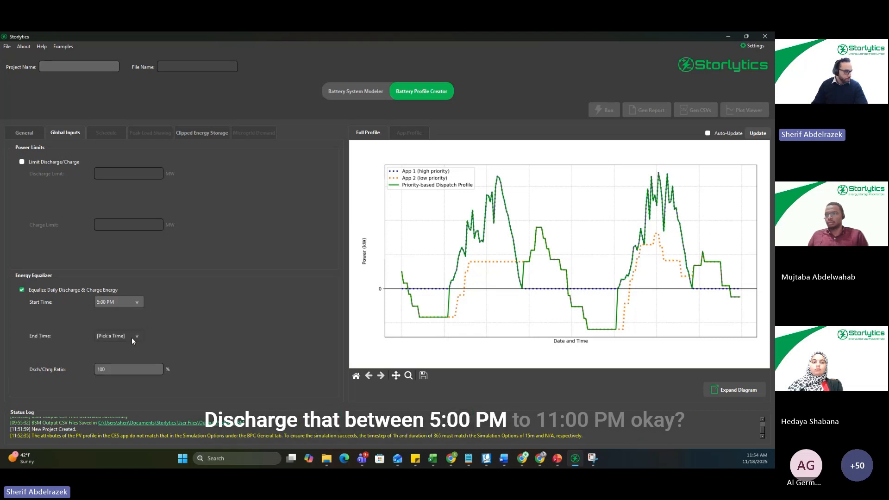
left_click(132, 338)
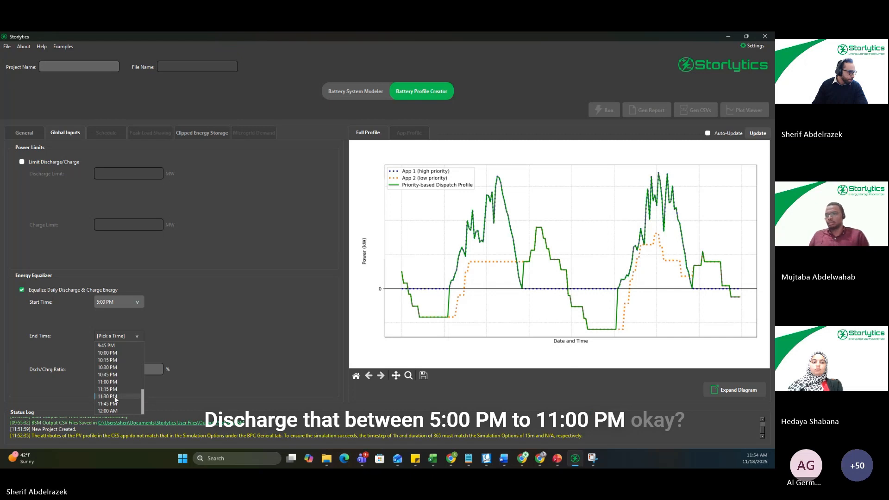
left_click(114, 382)
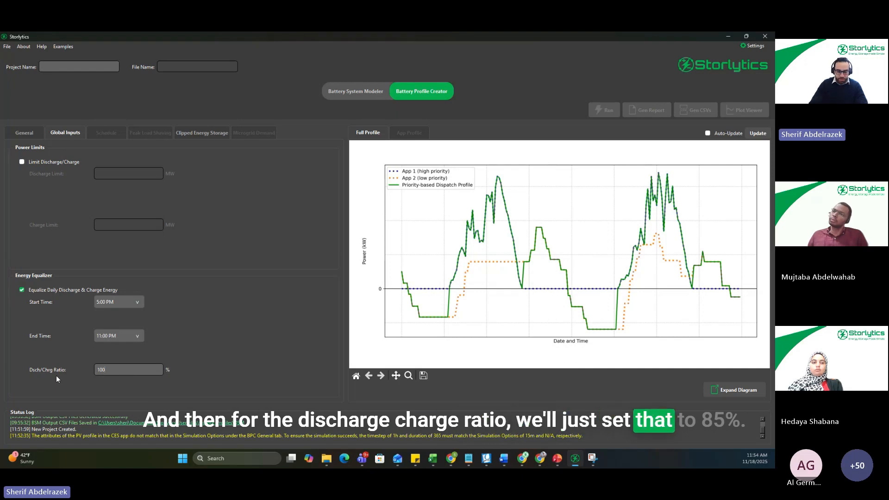
left_click_drag(110, 371, 90, 371)
type("85")
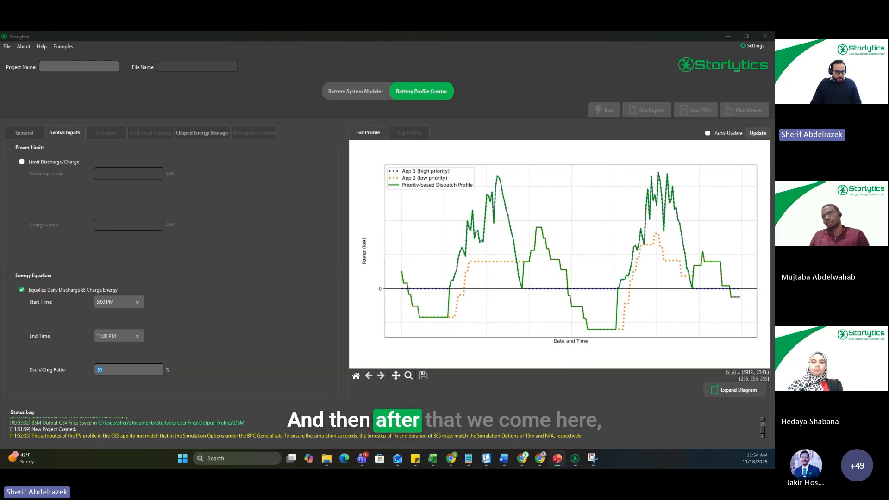
Step: Set the simulation length to 365 days and run the battery profile simulation
left_click(20, 133)
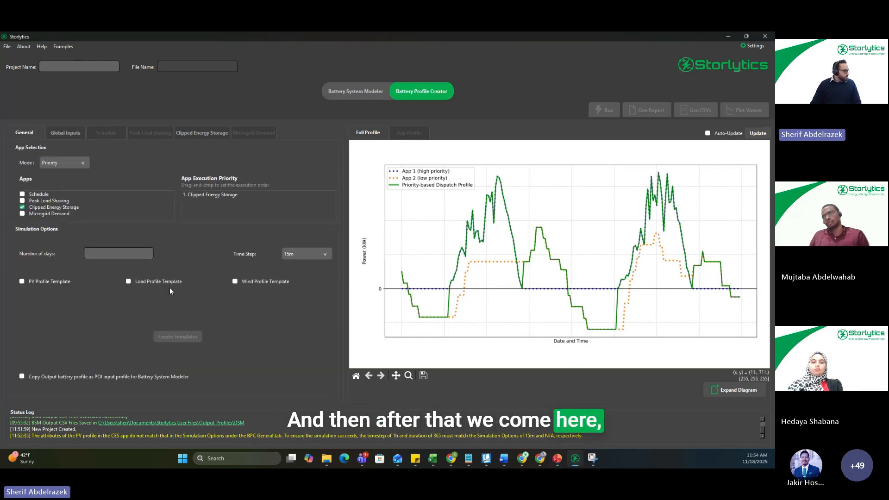
left_click(123, 253)
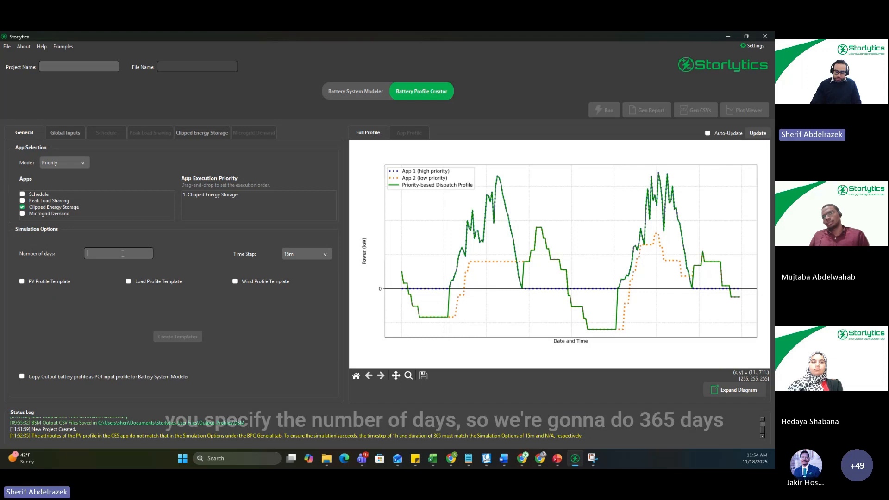
type("365")
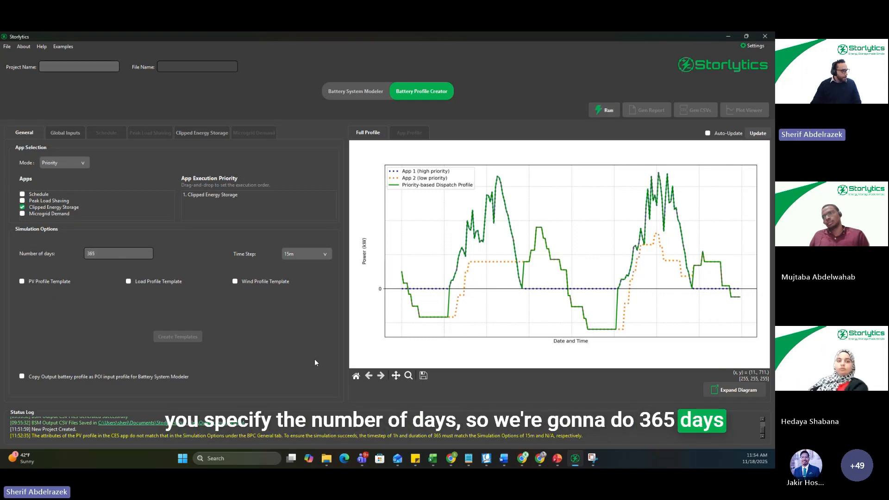
left_click(609, 110)
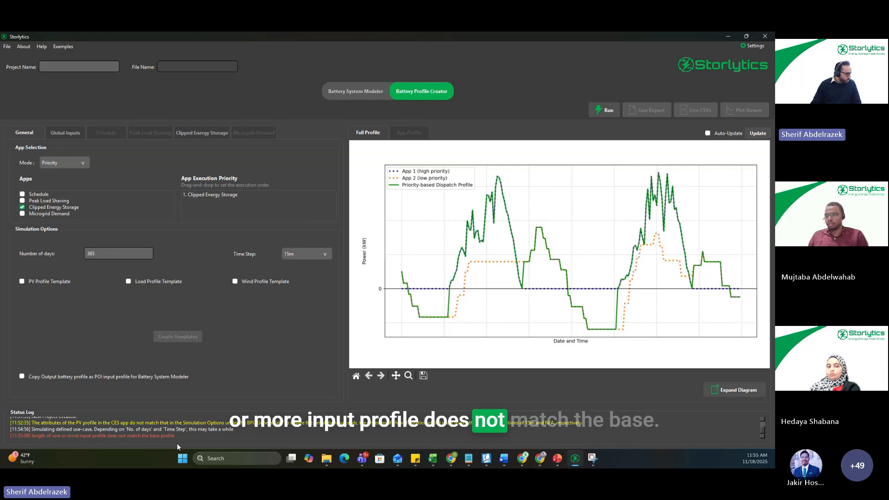
Step: Change the simulation time step to 1h and rerun the battery profile simulation
left_click(313, 258)
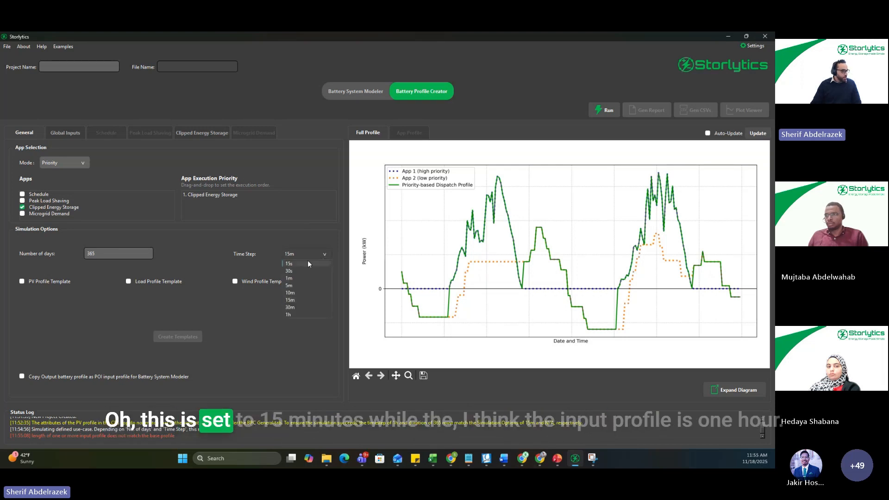
left_click(297, 314)
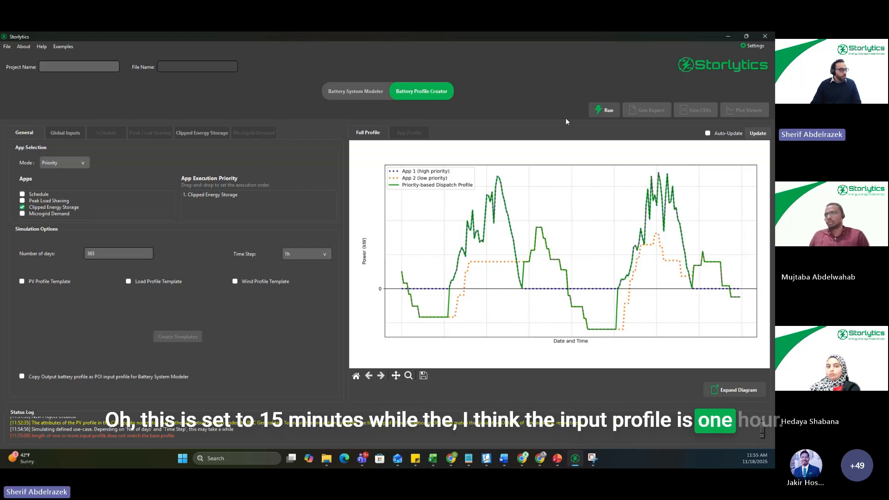
left_click(606, 110)
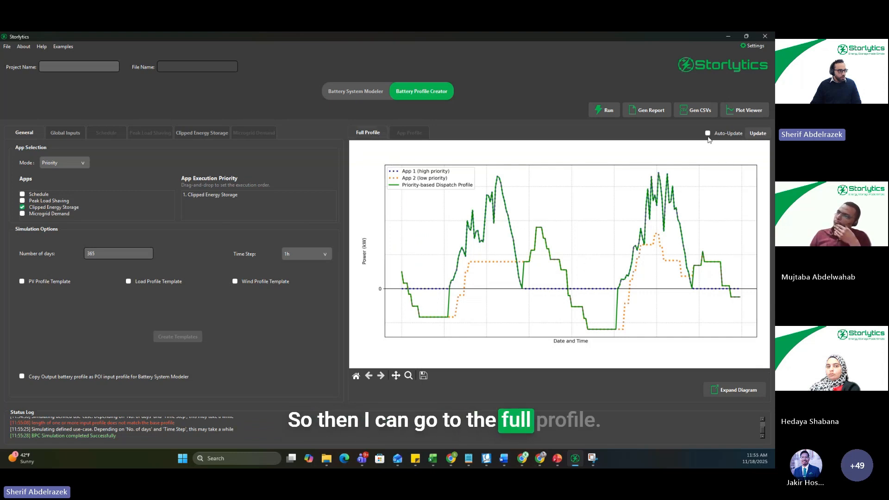
Step: Update the full profile plot, inspect the dispatch from about April 16 to 26, and restore the full-year view
left_click(758, 134)
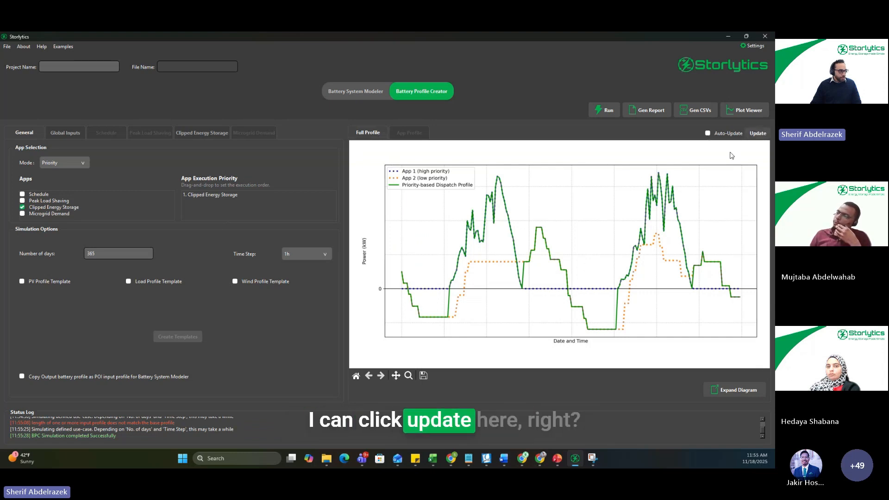
left_click(408, 376)
left_click_drag(496, 195, 514, 327)
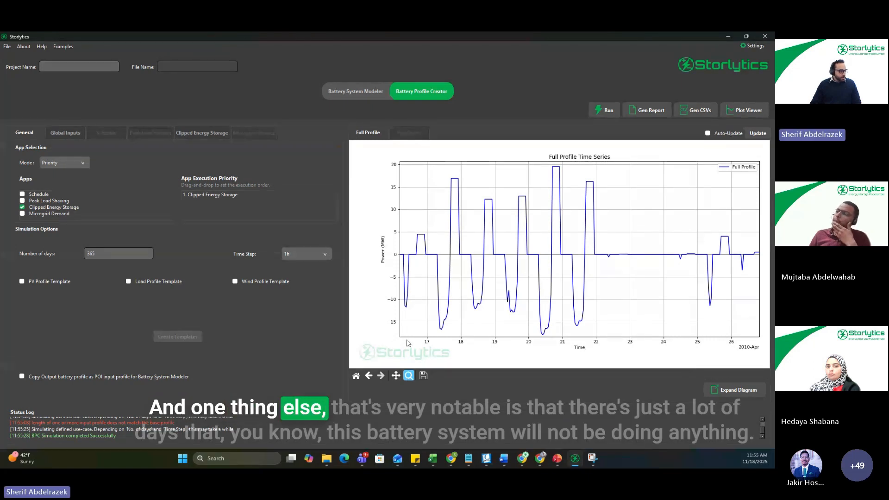
left_click(356, 376)
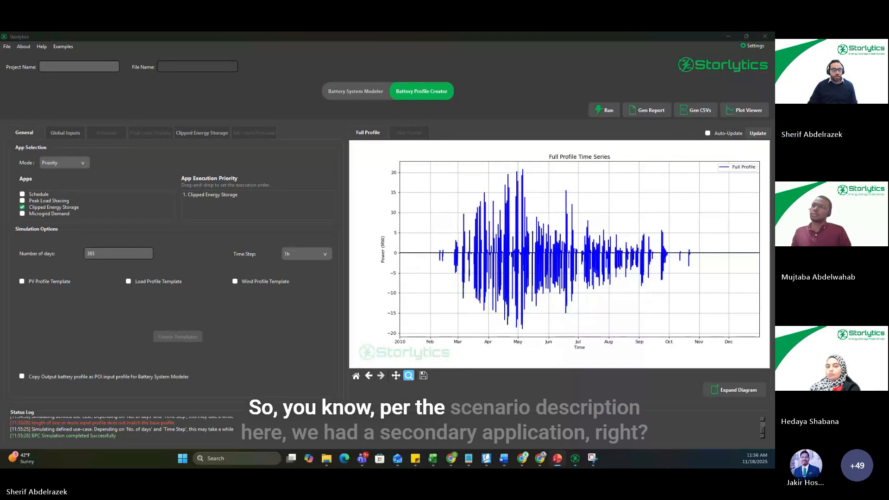
Step: Switch to the PowerPoint scenario description, review the energy arbitrage requirement for grid charging, and return to Storlytics
left_click_drag(775, 144, 424, 149)
double_click(424, 149)
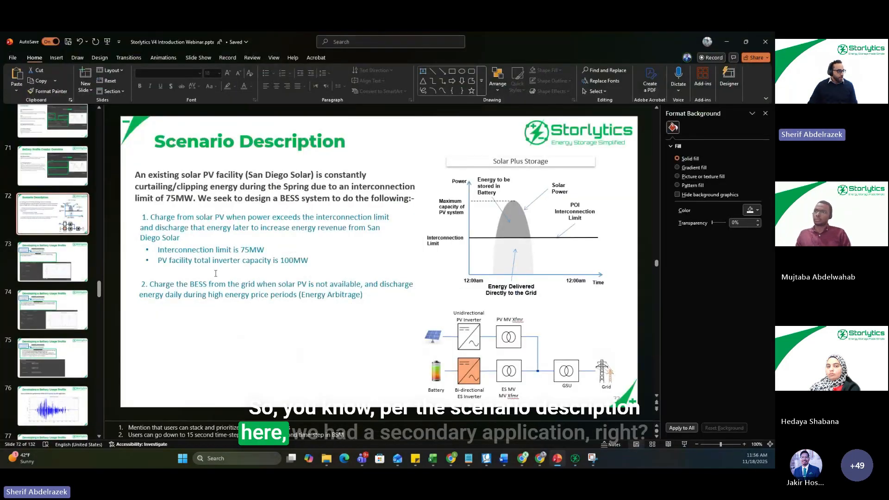
left_click(352, 293)
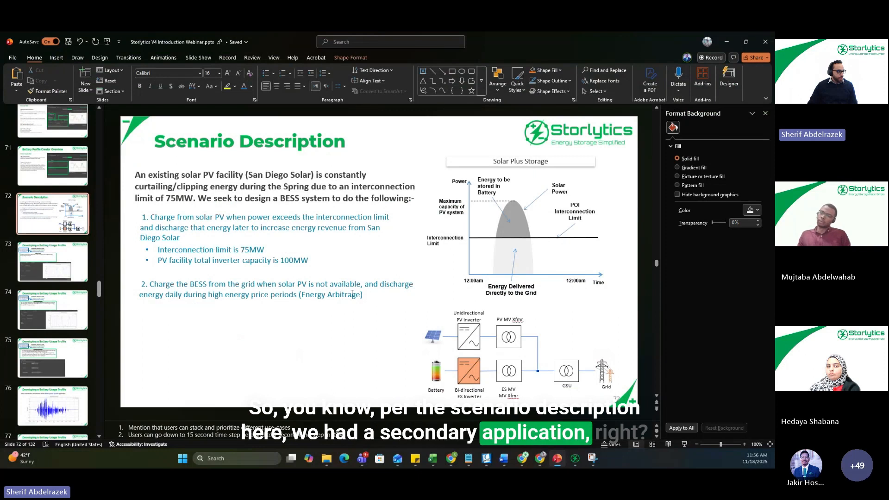
left_click_drag(365, 295, 136, 287)
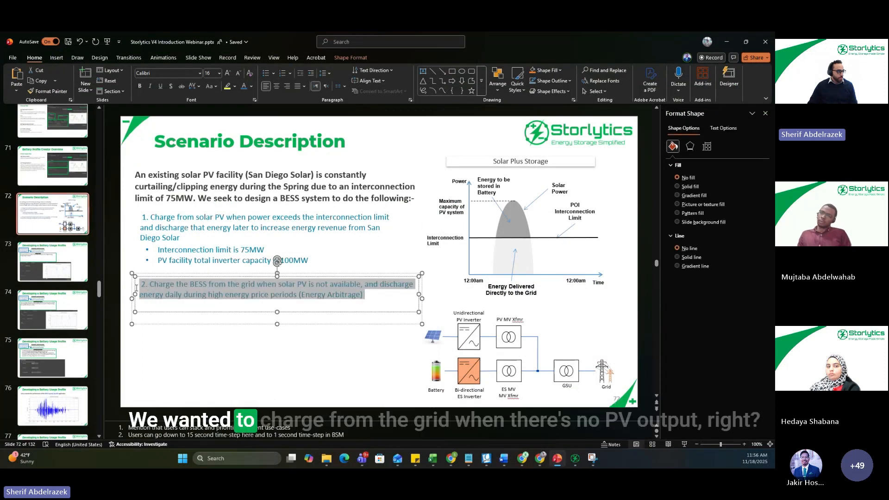
left_click(246, 372)
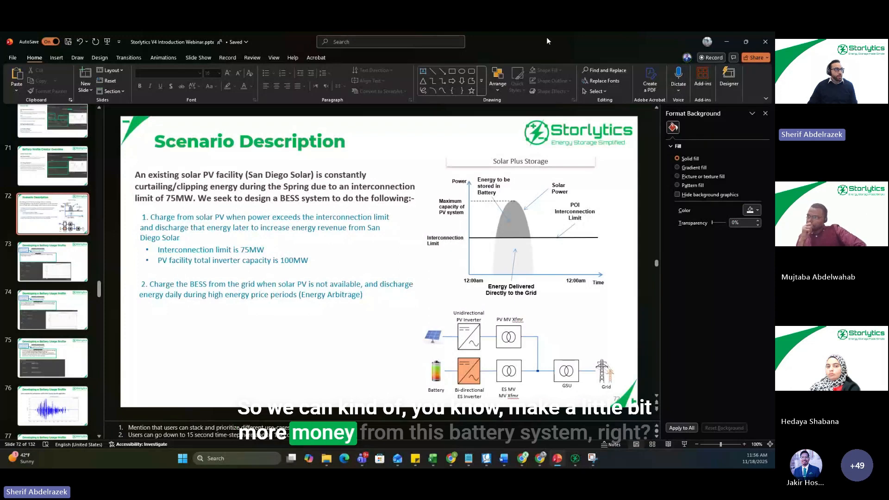
left_click_drag(547, 38, 774, 111)
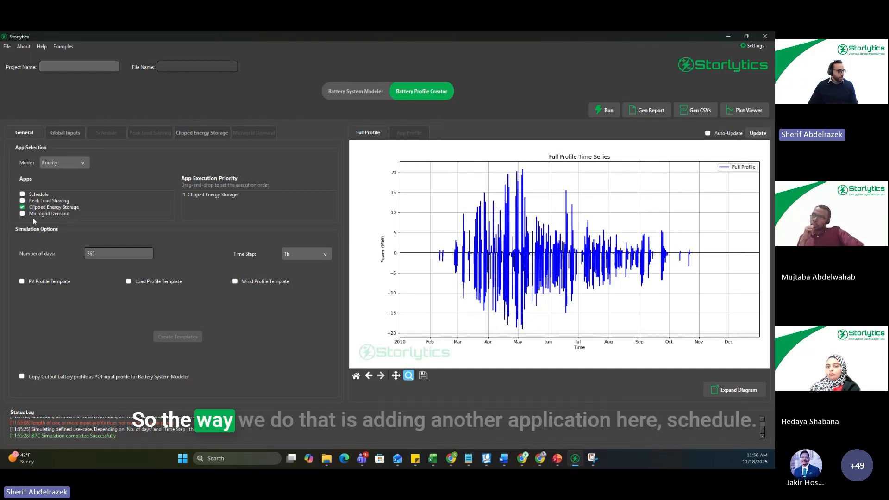
Step: Enable the Schedule, Peak Load Shaving and Microgrid Demand apps, and try reordering them with Schedule second in execution priority
left_click(22, 194)
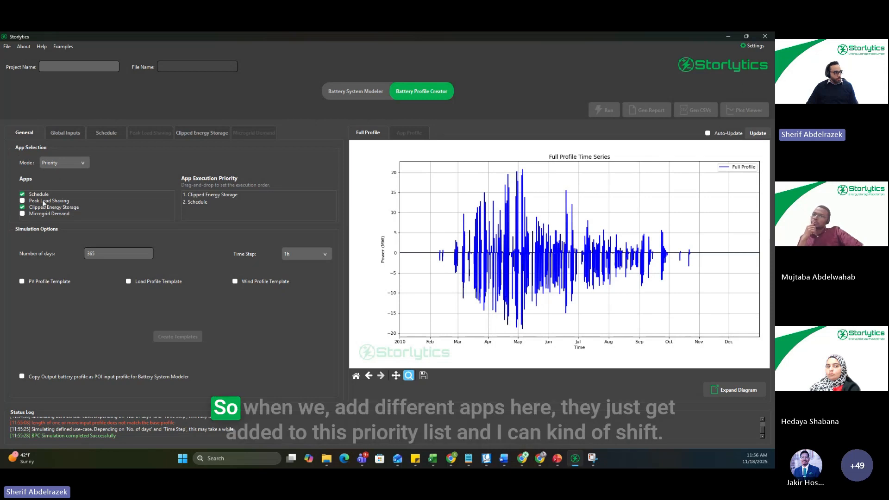
left_click(23, 201)
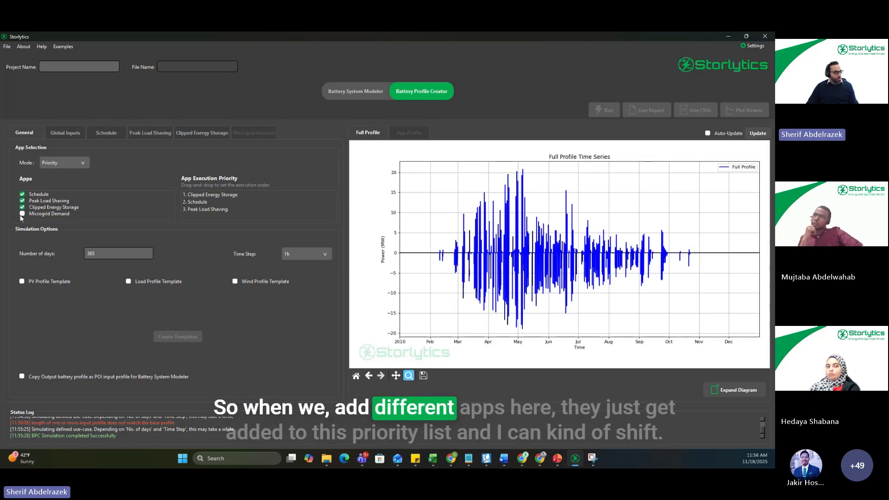
left_click(23, 214)
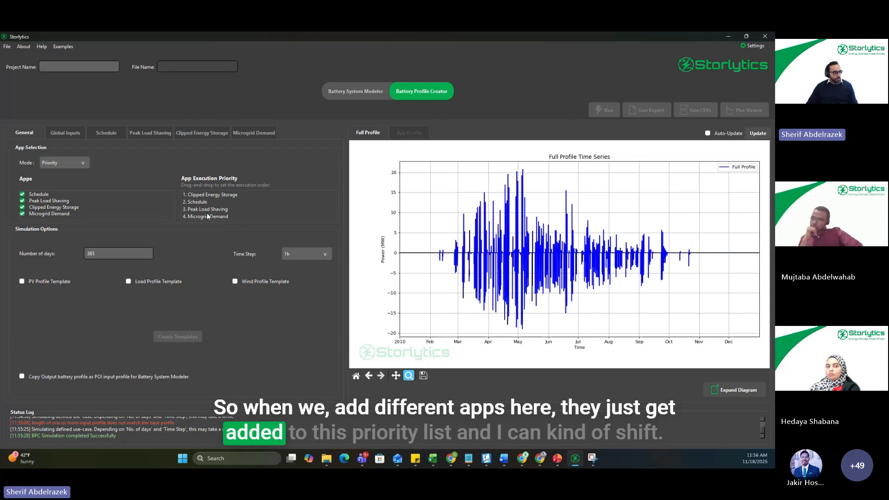
mouse_move(202, 202)
left_mouse_down()
mouse_move(206, 210)
mouse_move(207, 195)
left_mouse_up()
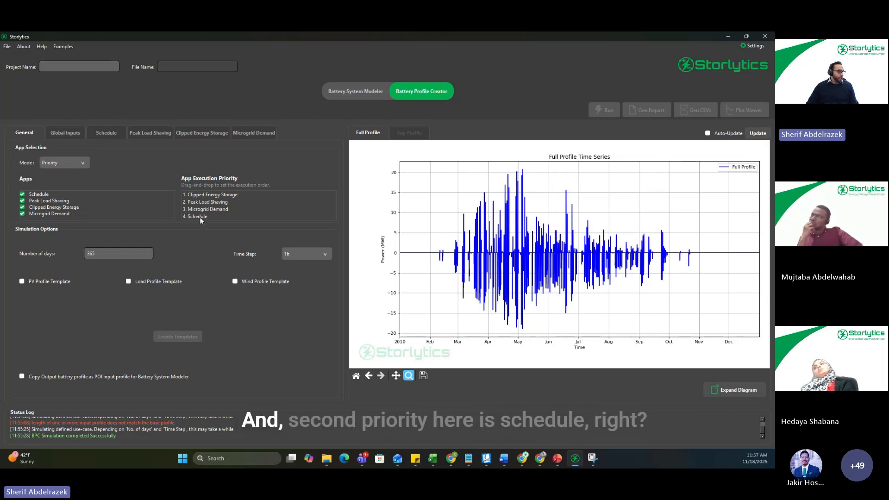
left_click_drag(199, 217, 204, 203)
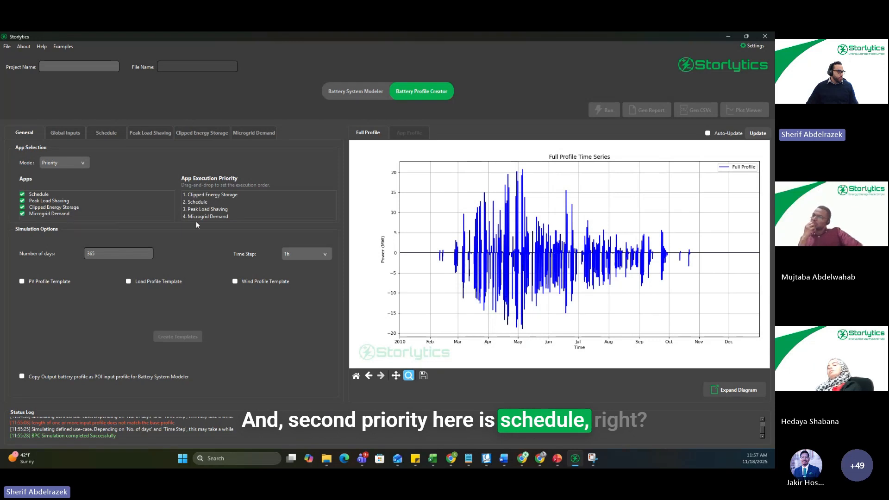
Step: Disable the Peak Load Shaving and Microgrid Demand apps, and set the schedule model to Charge
left_click(23, 201)
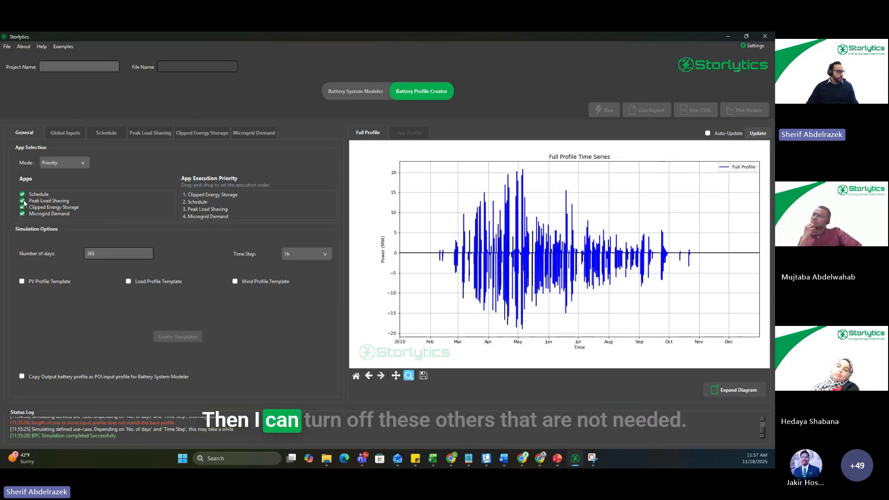
left_click(23, 214)
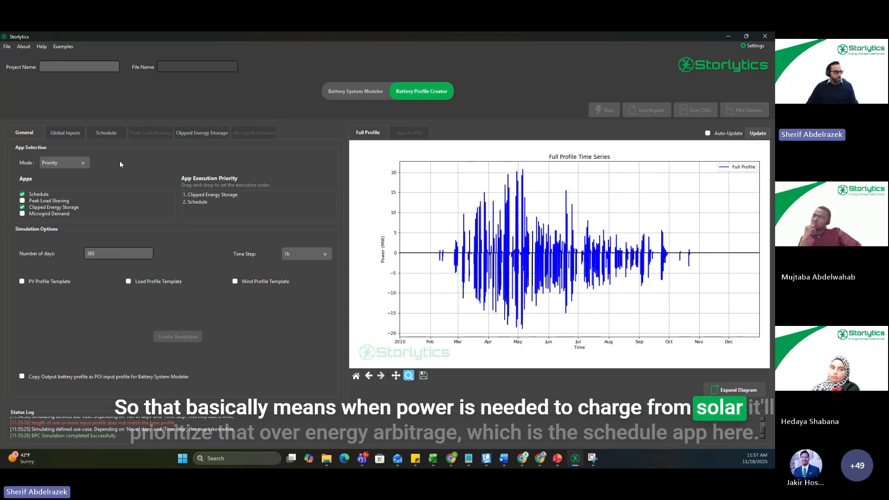
left_click(111, 134)
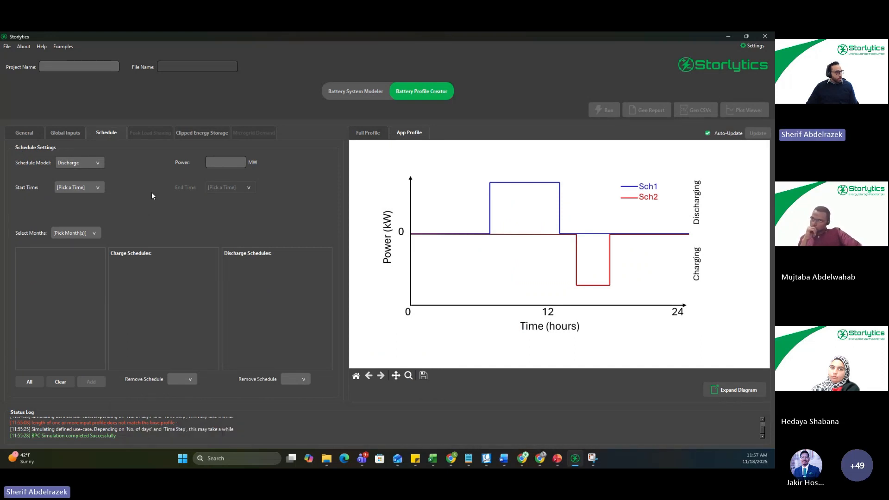
left_click(99, 164)
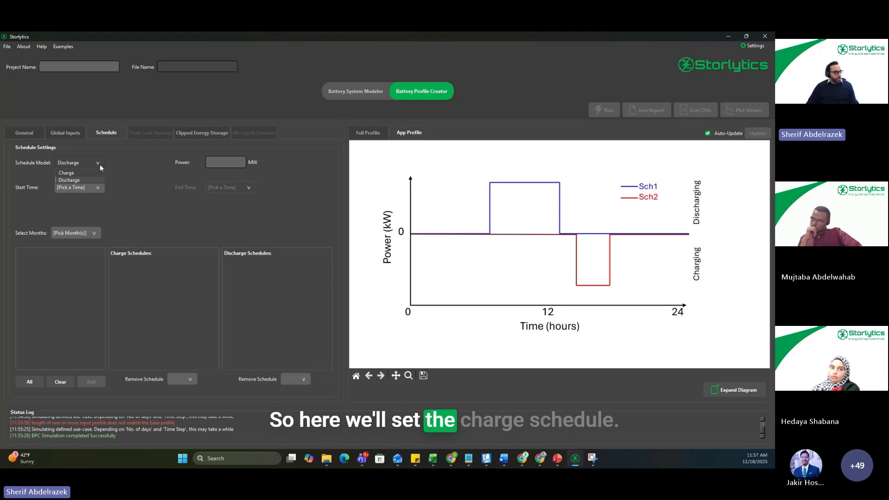
left_click(86, 172)
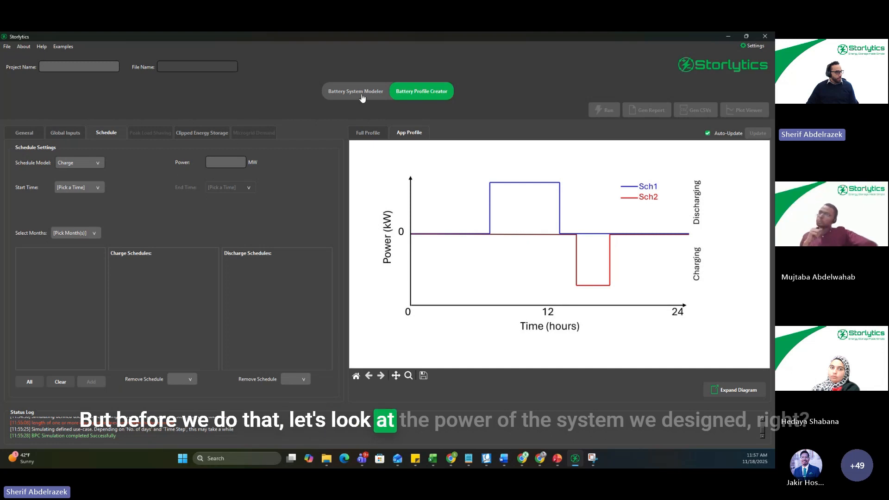
Step: Look through the available time series POI profile files in the Battery System Modeler's interval data
left_click(384, 96)
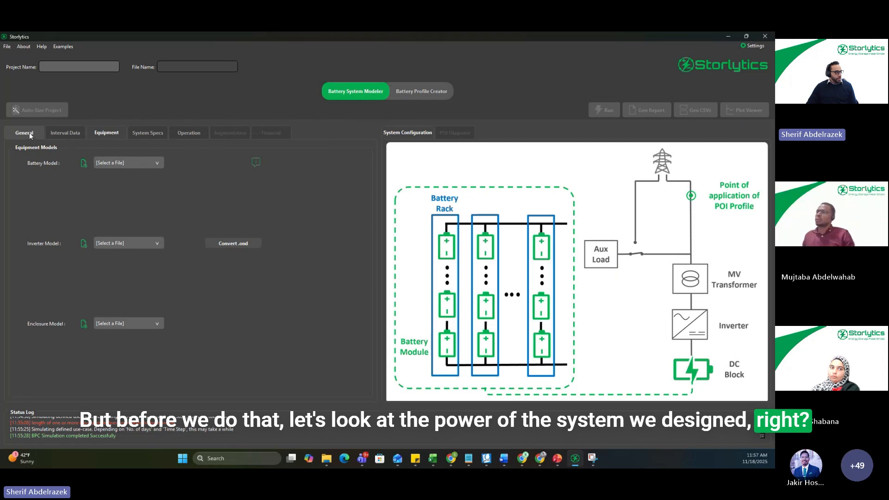
left_click(68, 136)
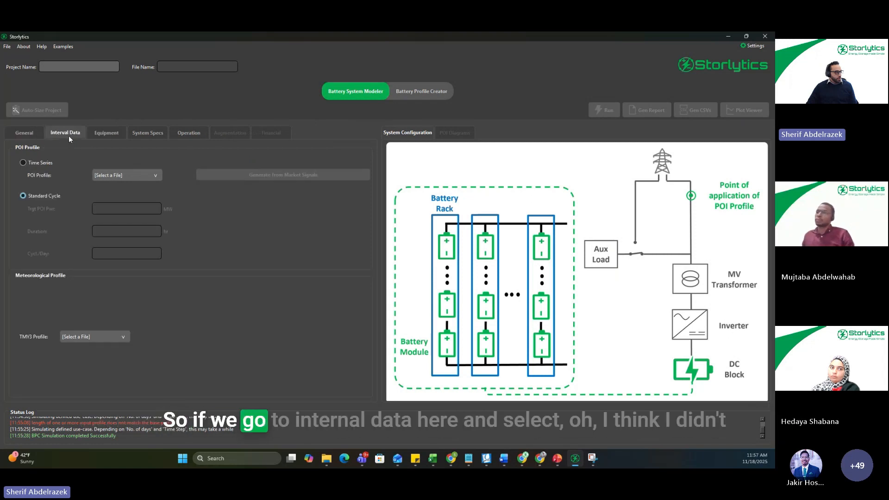
left_click(154, 175)
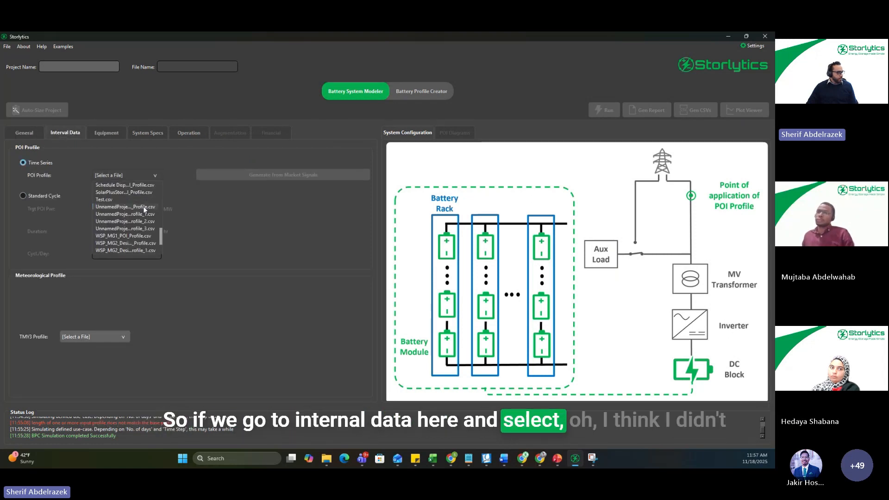
Step: Disable the Schedule app and rerun the profile simulation with its output copied as the Battery System Modeler's POI input profile
left_click(420, 93)
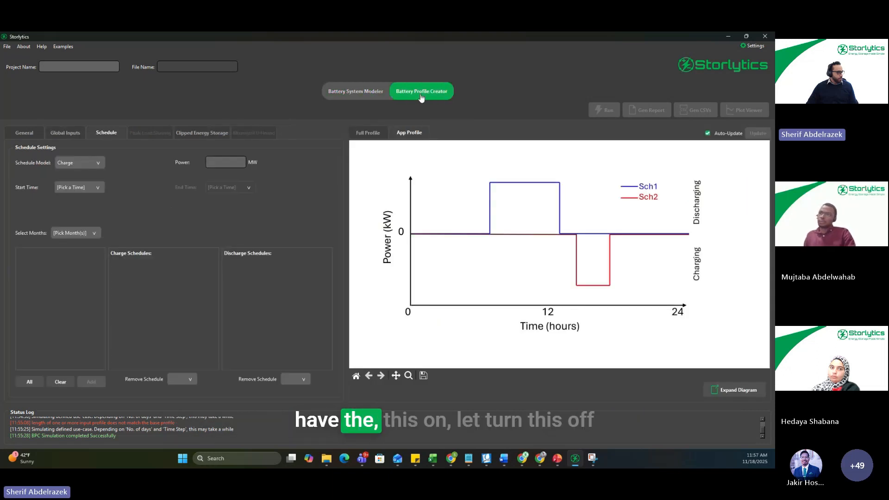
left_click(25, 133)
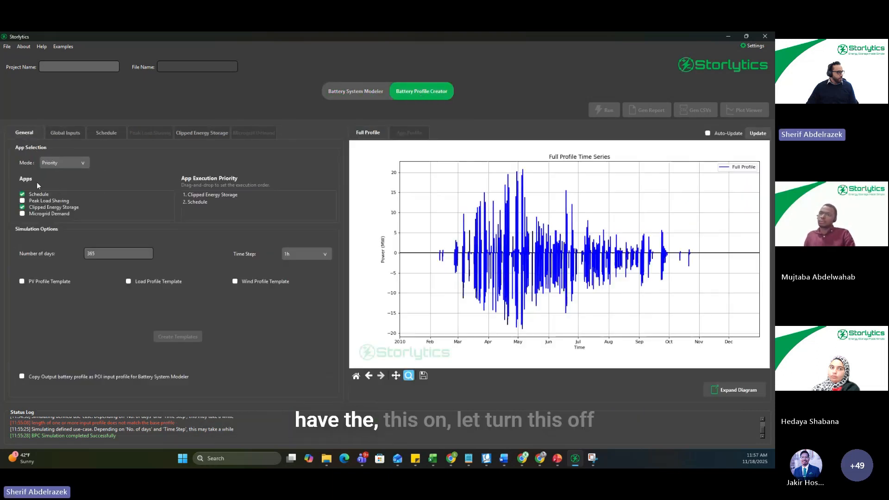
left_click(22, 195)
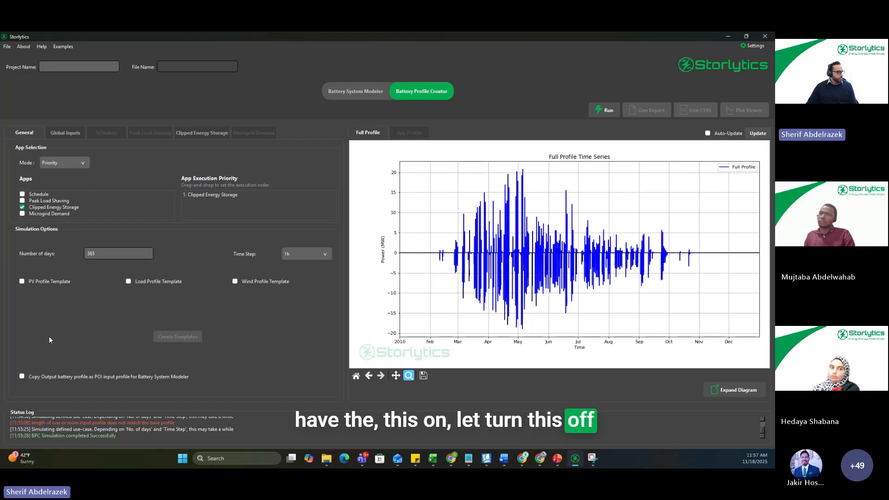
left_click(22, 376)
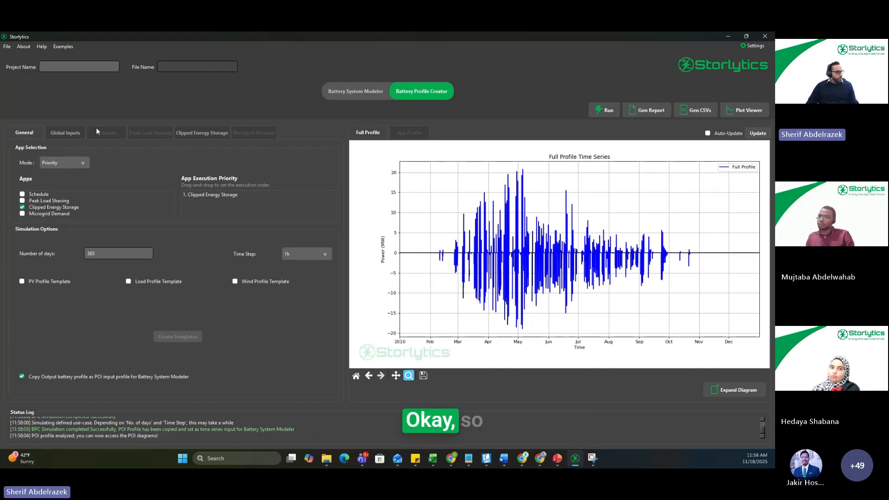
Step: Examine the copied POI profile in the Battery System Modeler through its energy histogram, time series and 24-hour profile
left_click(70, 133)
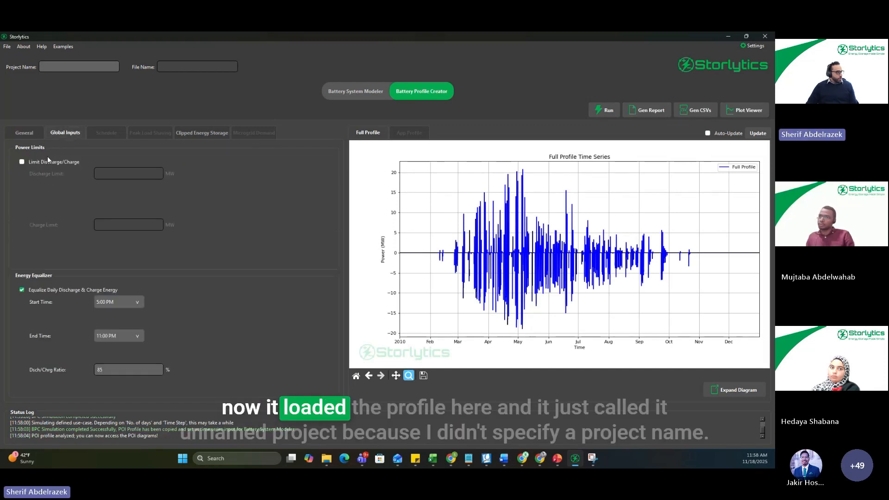
left_click(356, 91)
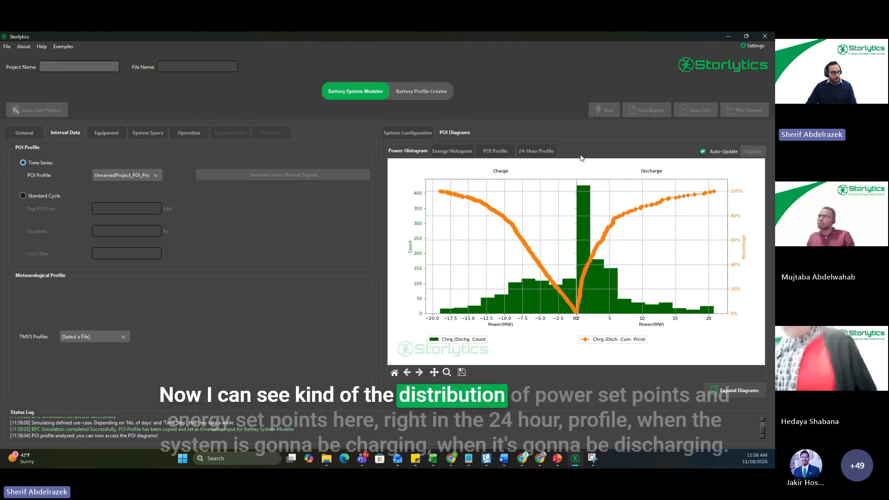
left_click(448, 151)
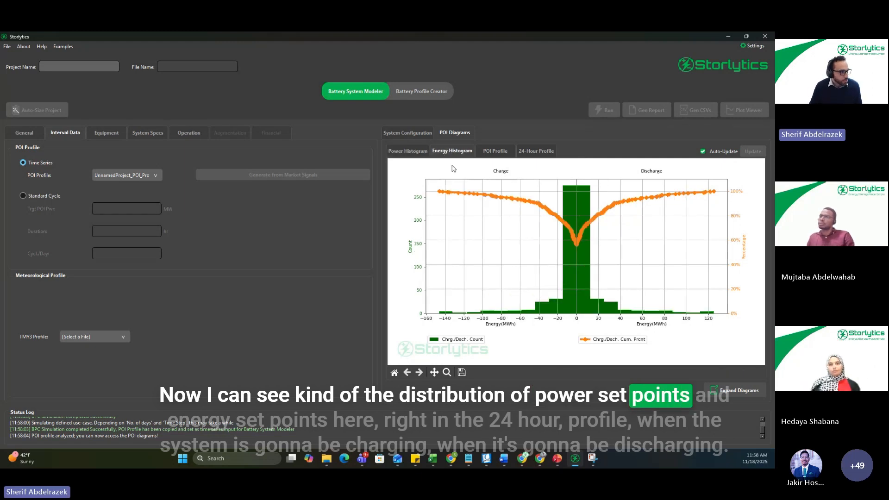
left_click(503, 154)
left_click(536, 151)
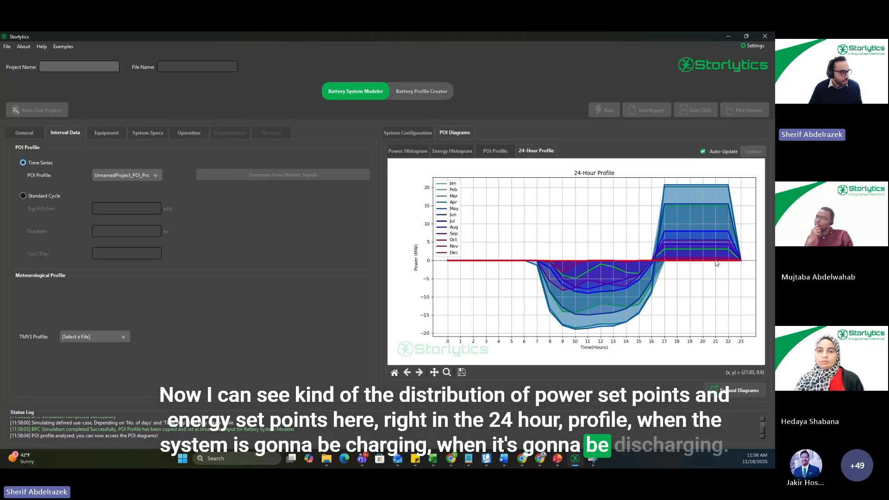
left_click(453, 151)
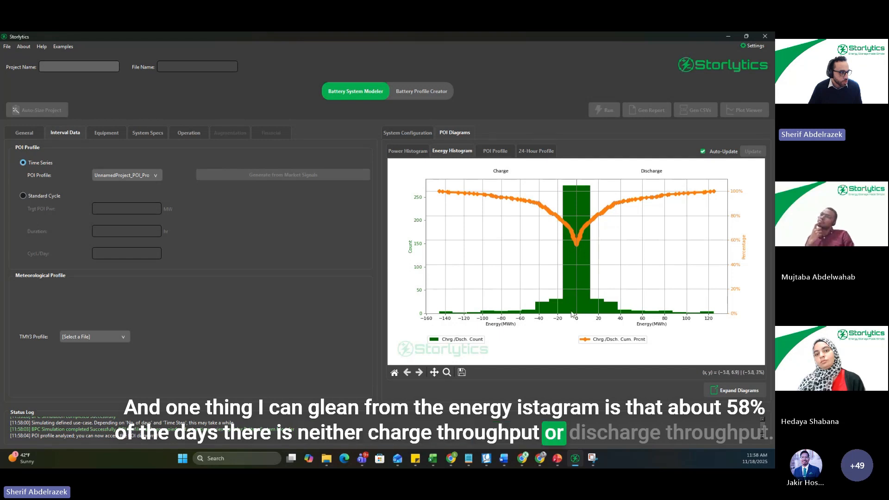
left_click(496, 153)
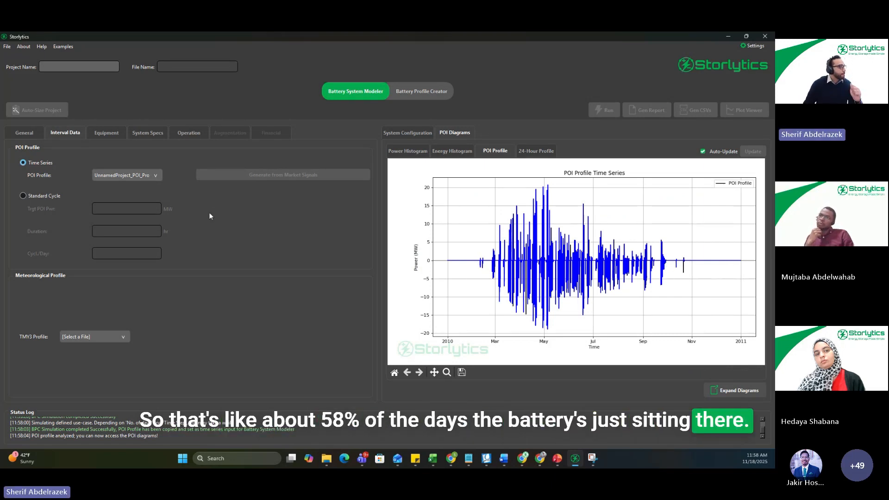
Step: Compare the power and energy histograms to judge the battery size, and return to the Battery Profile Creator
left_click(407, 151)
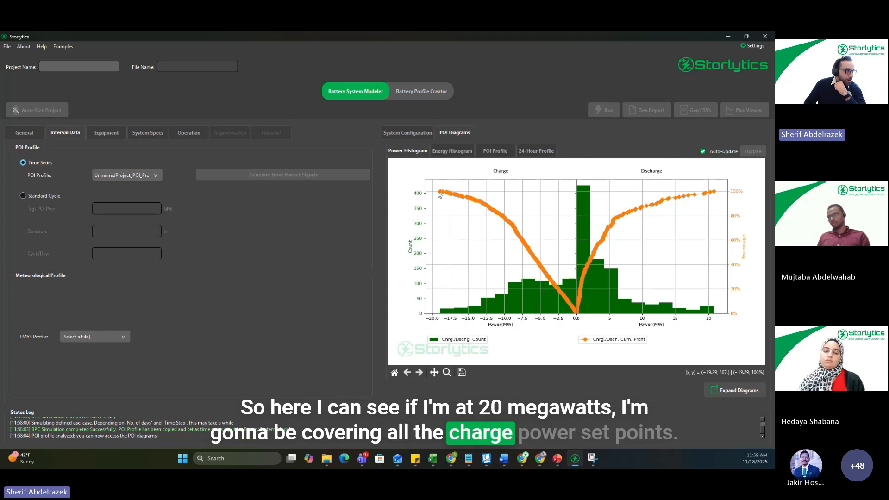
left_click(448, 152)
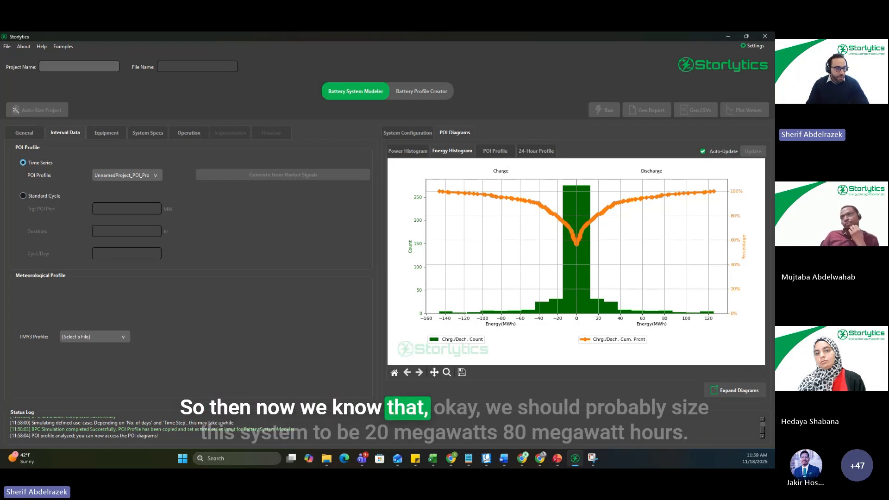
key("alt+Tab")
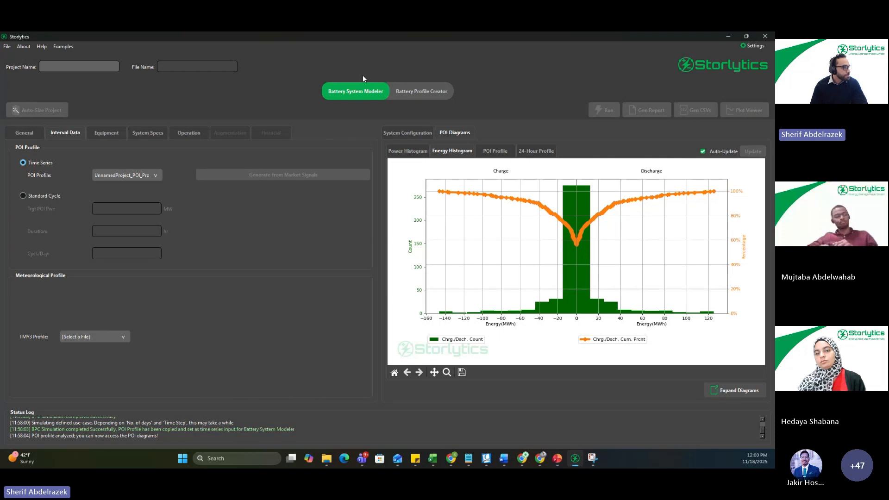
left_click(427, 91)
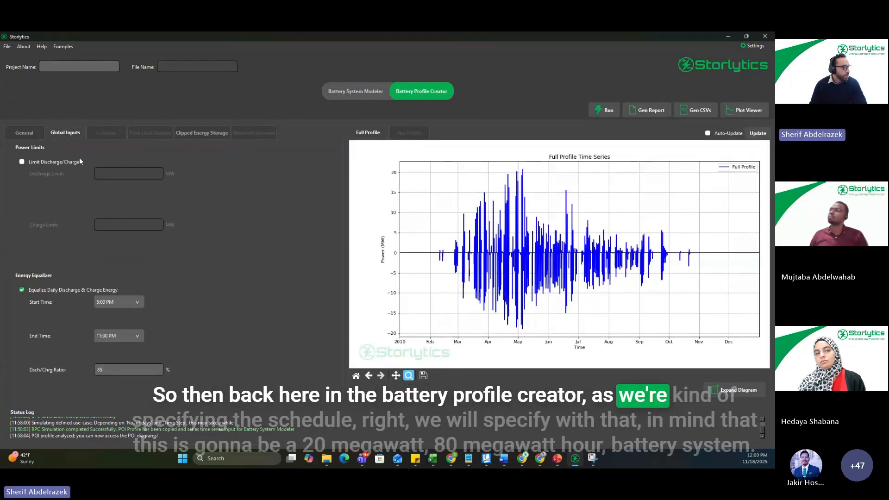
Step: Enable the Schedule app in the Battery Profile Creator and set its charge power to 20 MW
left_click(28, 132)
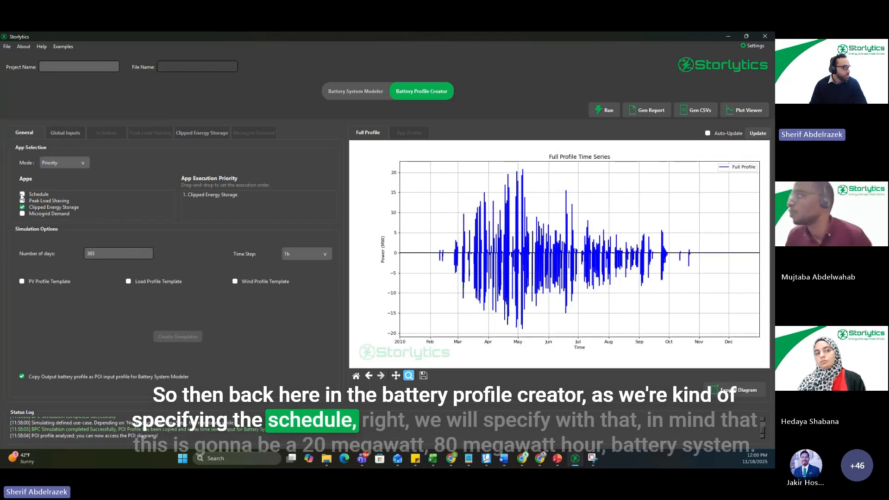
left_click(23, 194)
left_click(109, 133)
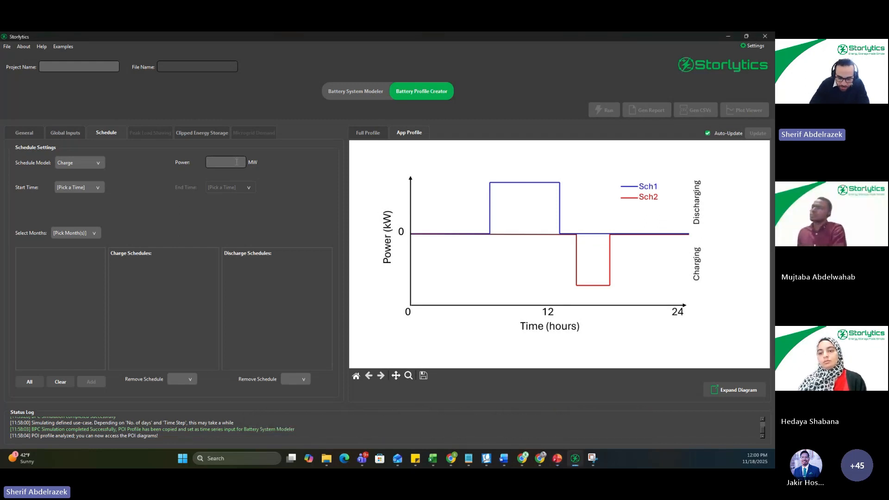
type("20")
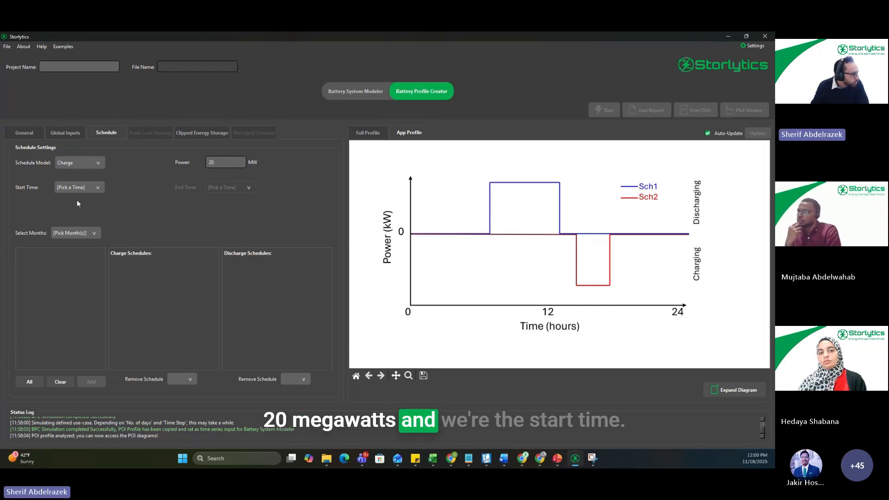
Step: Set the charge schedule's start time to 8:00 AM and its end time to 2:00 PM
left_click(83, 185)
scroll(74, 222, "down", 3)
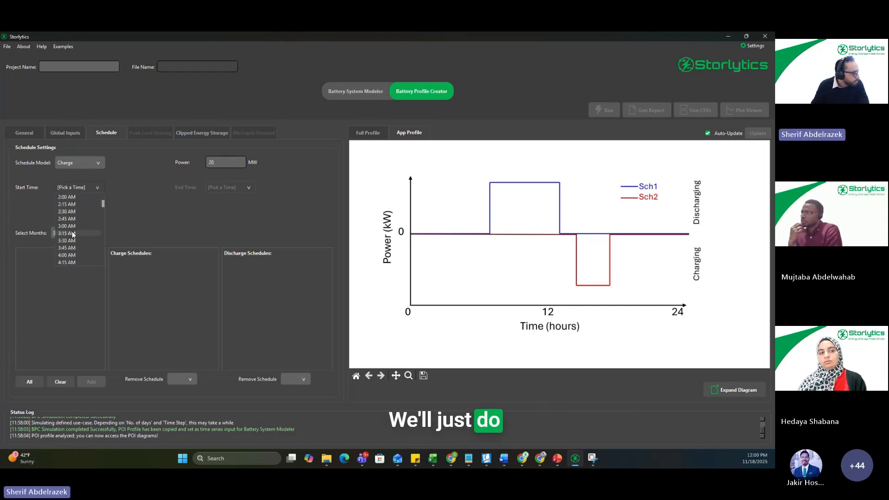
scroll(72, 233, "down", 6)
left_click(71, 233)
left_click(245, 188)
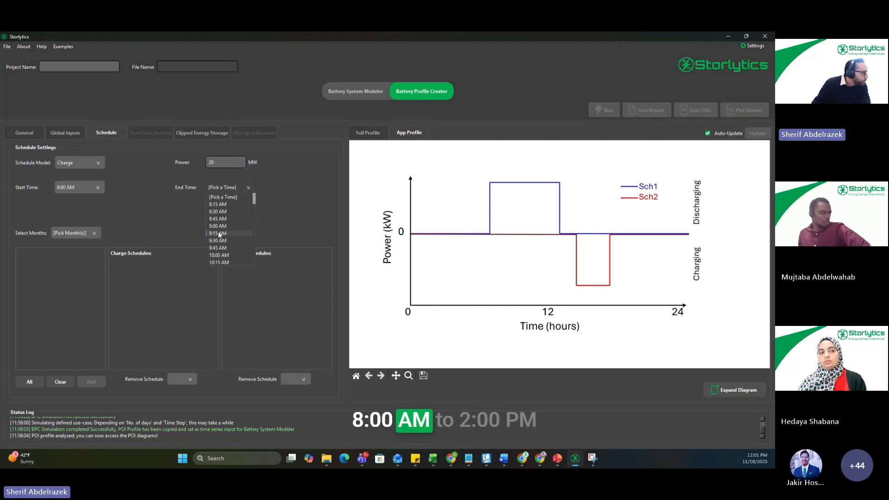
scroll(220, 235, "down", 6)
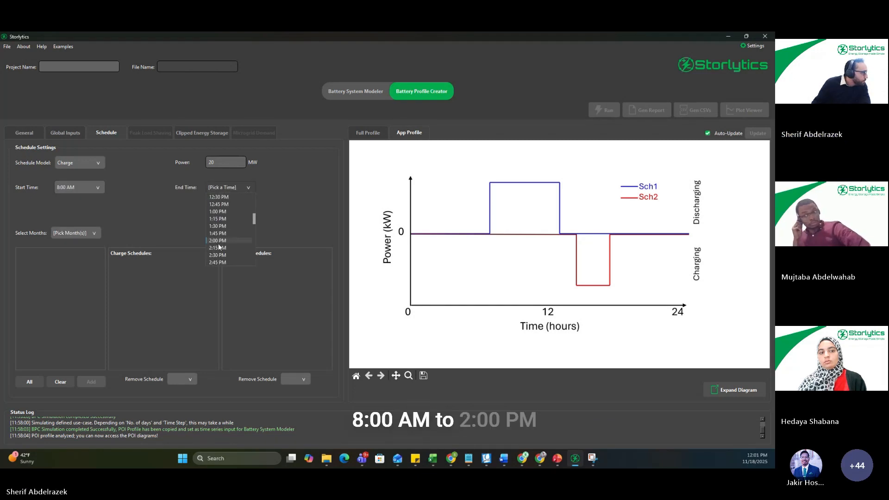
left_click(217, 241)
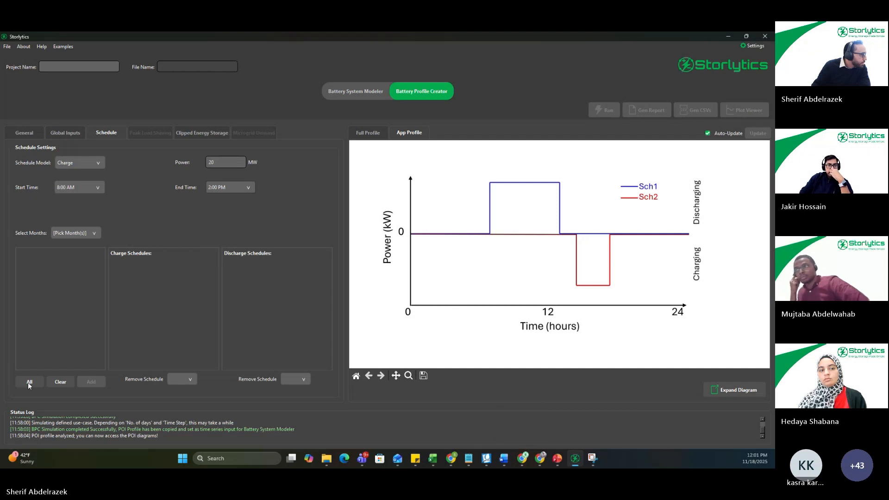
Step: Select all months, January to December, for the charge schedule and add it to the charge schedules
left_click(94, 232)
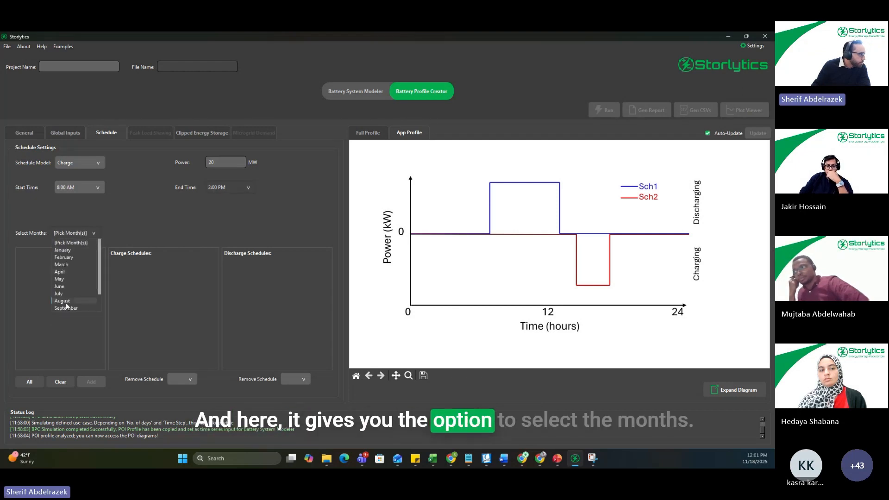
scroll(67, 305, "down", 1)
left_click(109, 237)
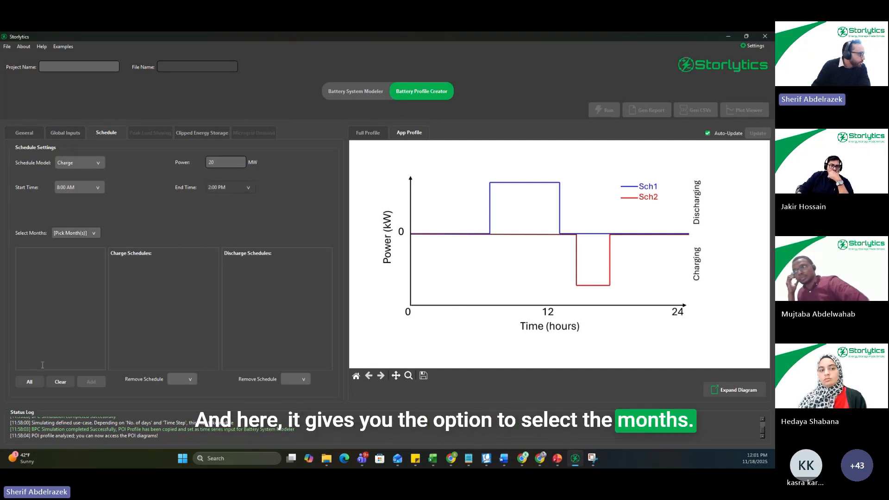
left_click(28, 382)
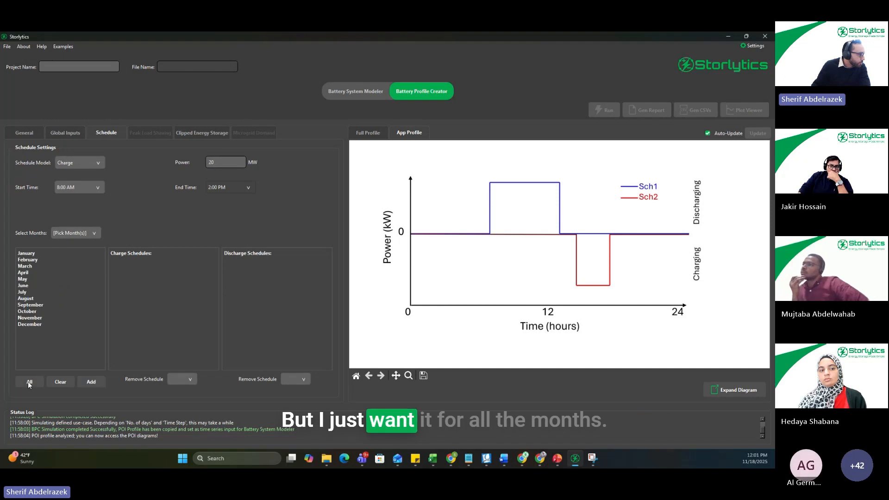
left_click(90, 383)
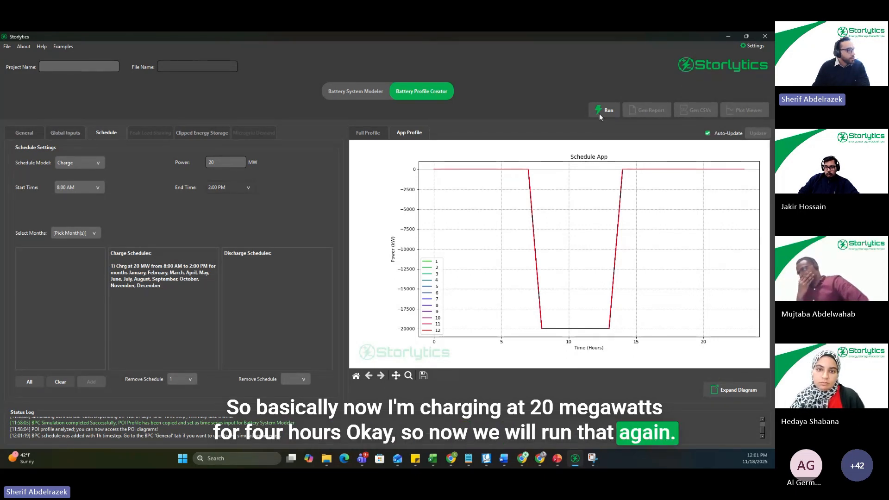
Step: Rerun the profile simulation with the existing energy equalizer settings and view its energy histogram in the Battery System Modeler
left_click(65, 133)
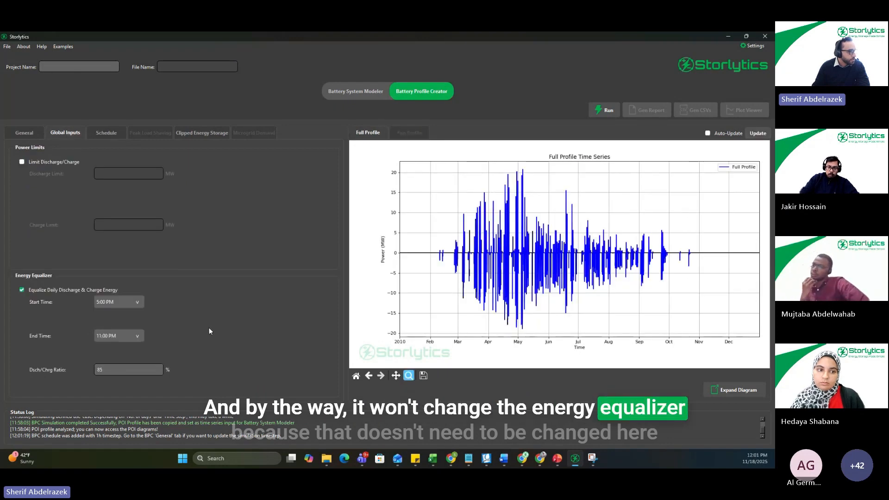
left_click(594, 113)
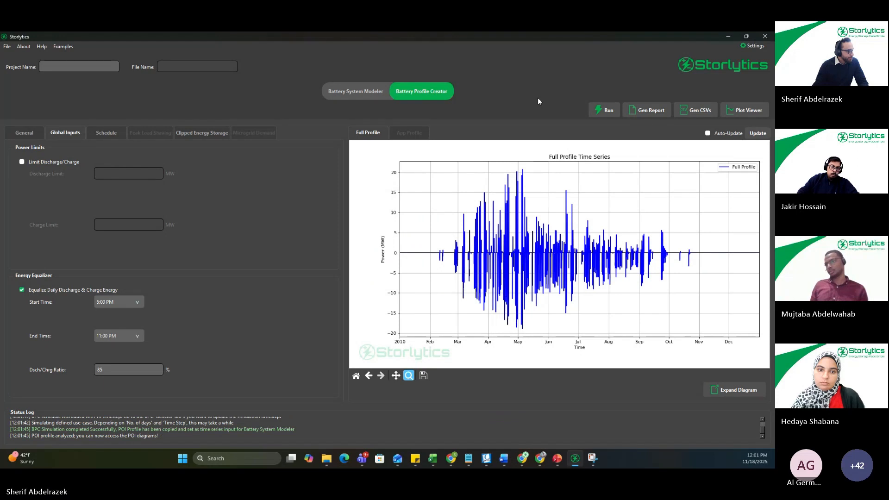
left_click(348, 91)
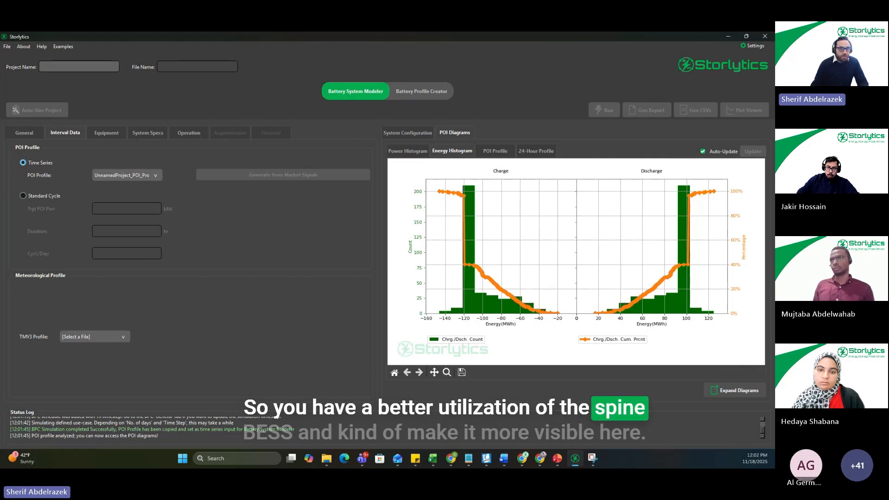
Step: Switch to the PowerPoint webinar deck and compare the power and energy histograms with and without energy arbitrage on slides 84 and 85
left_click_drag(774, 134, 530, 133)
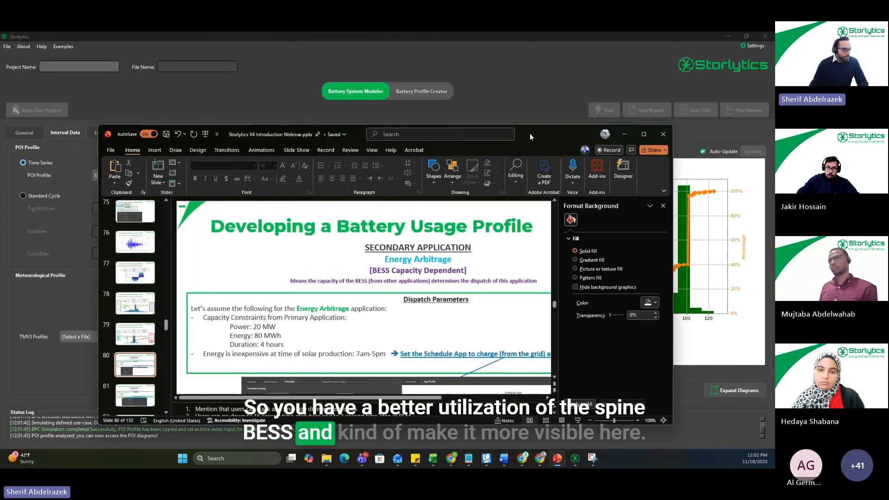
double_click(523, 133)
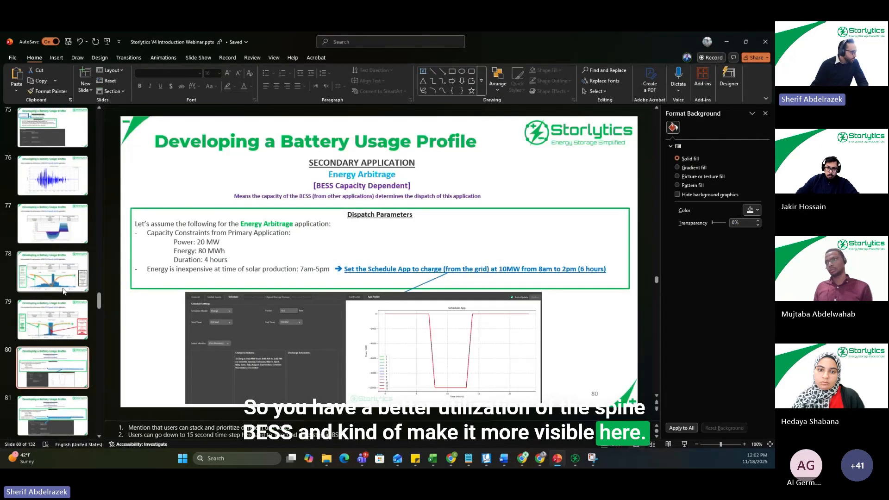
scroll(63, 298, "down", 3)
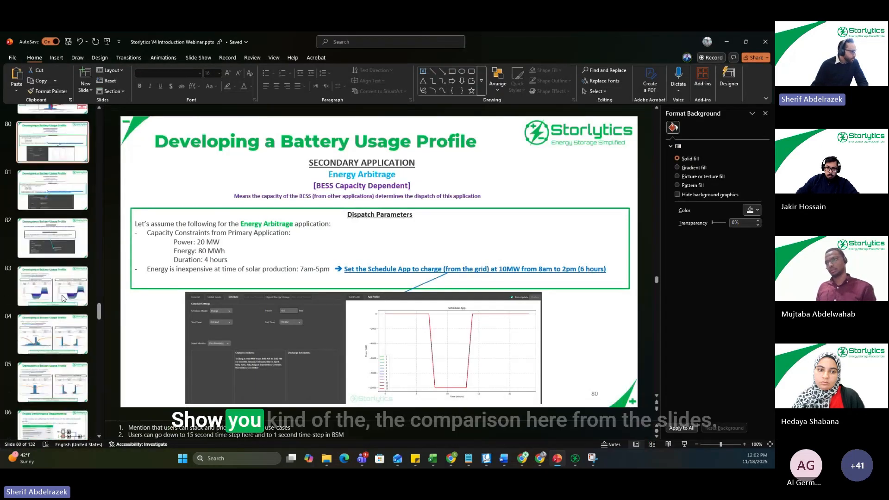
left_click(53, 342)
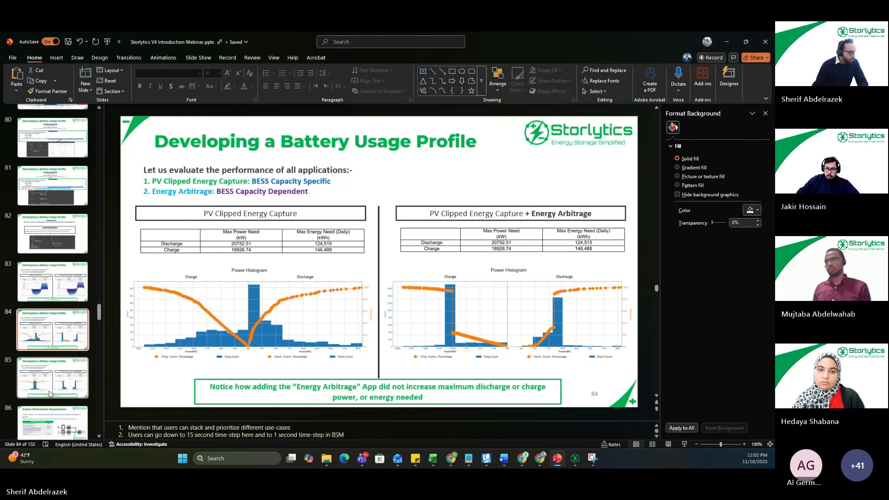
left_click(51, 394)
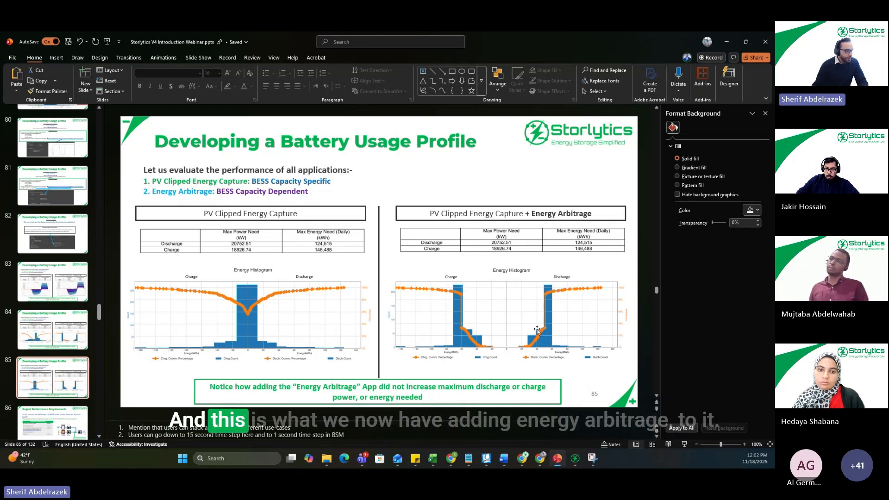
left_click_drag(538, 212, 607, 214)
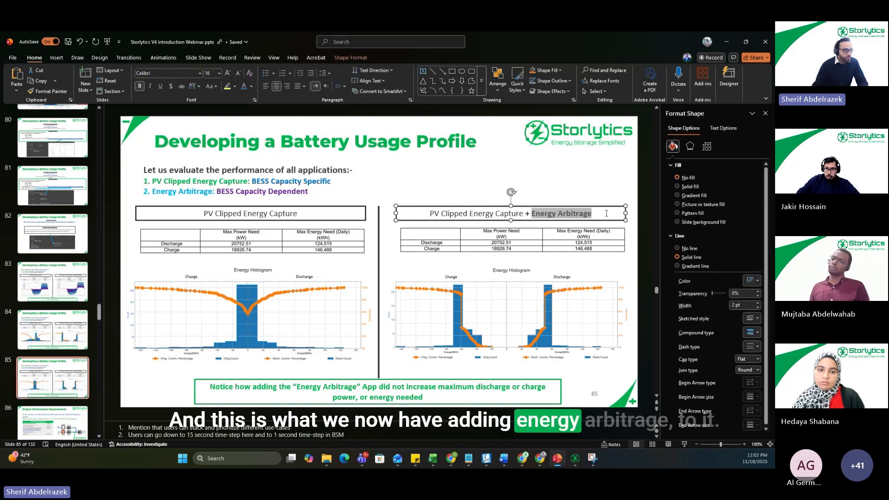
left_click(635, 272)
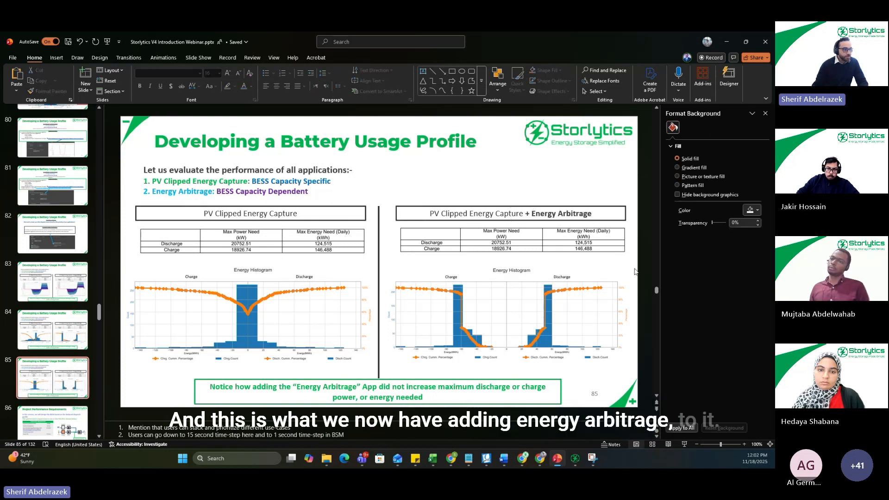
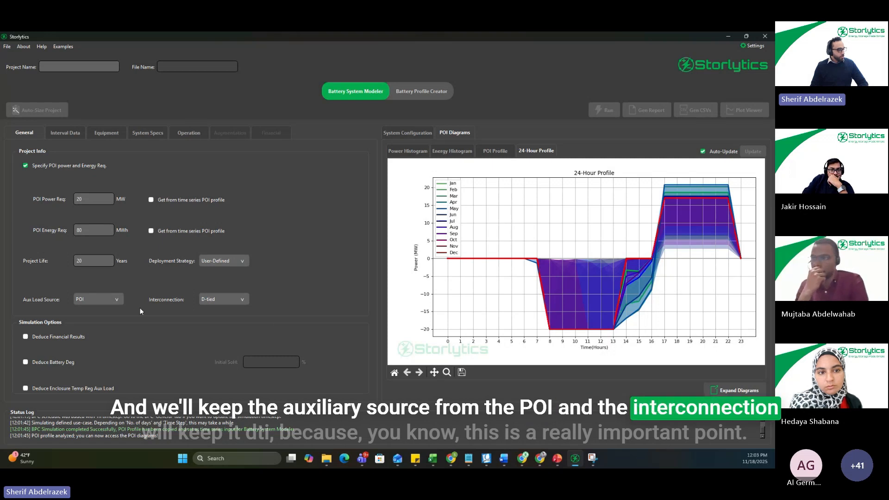
Step: Review slides 72 and 86 of the PowerPoint webinar deck on the scenario and performance requirements, and return to Storlytics to view the system configuration diagram
left_click(563, 460)
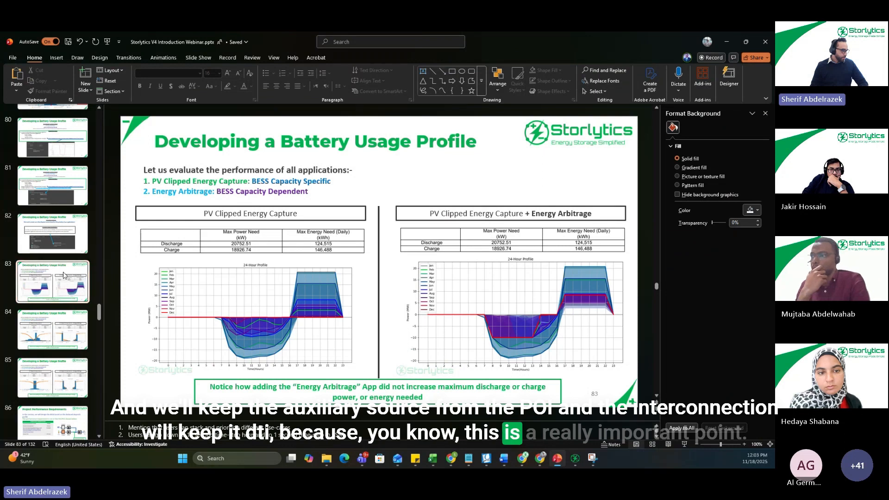
scroll(67, 283, "up", 3)
scroll(67, 282, "up", 6)
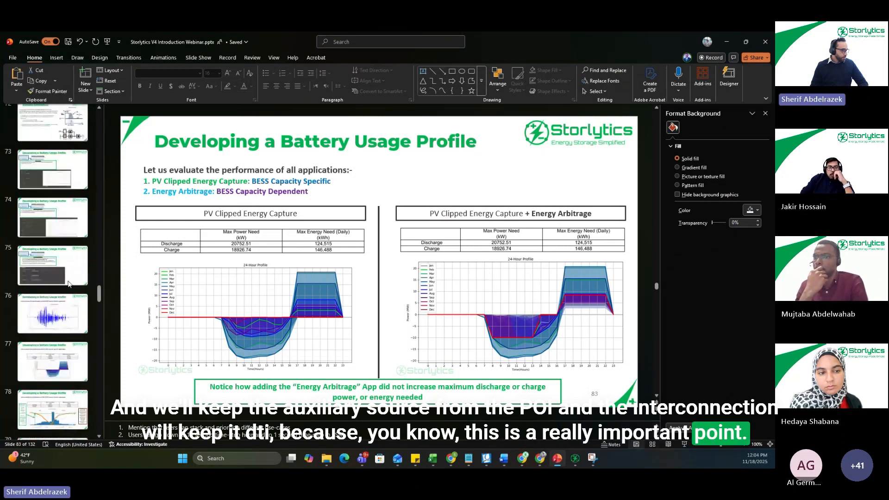
left_click(74, 204)
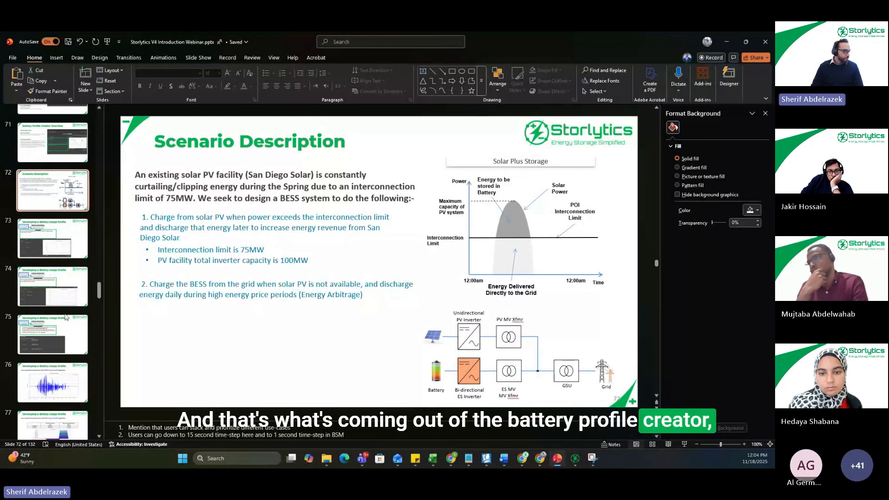
scroll(65, 317, "down", 8)
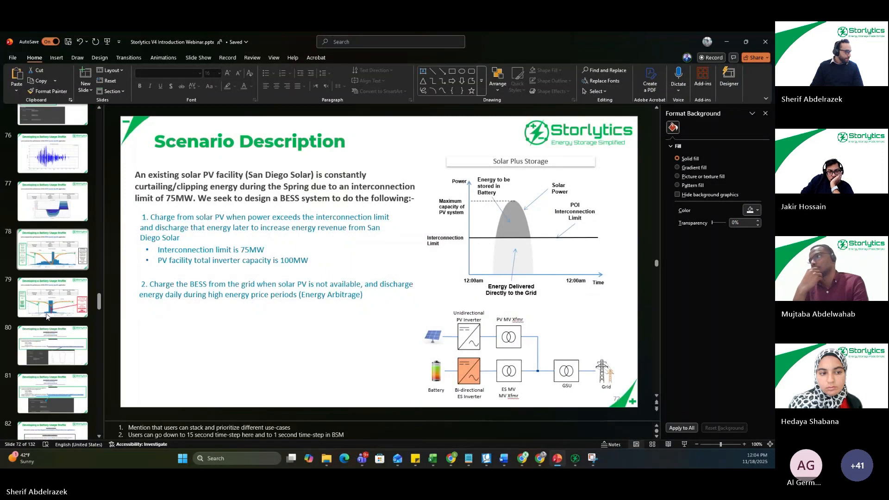
scroll(46, 312, "down", 4)
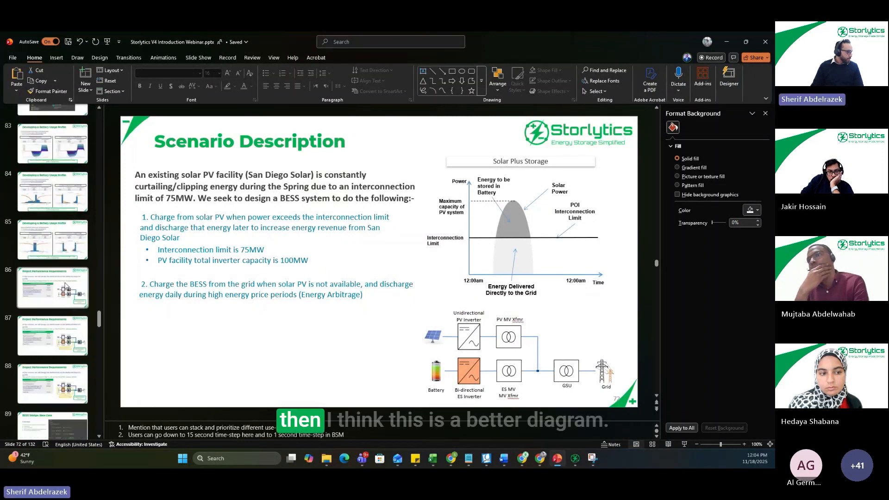
left_click(65, 286)
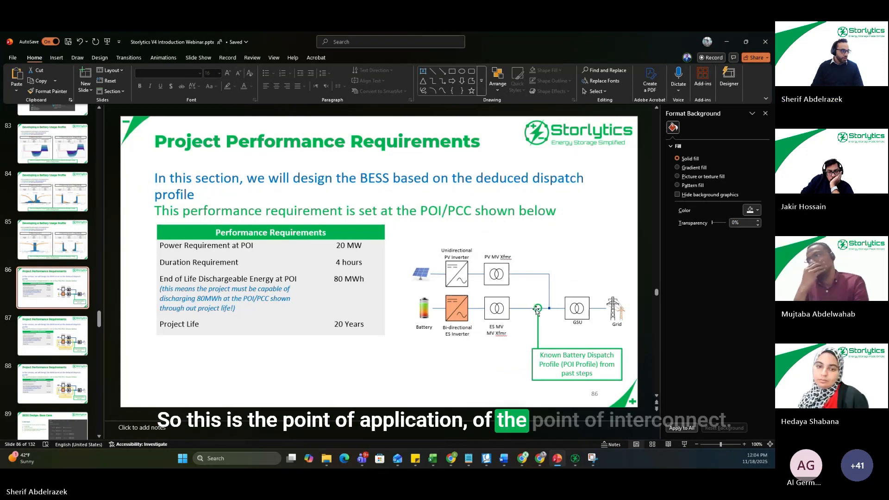
left_click(576, 463)
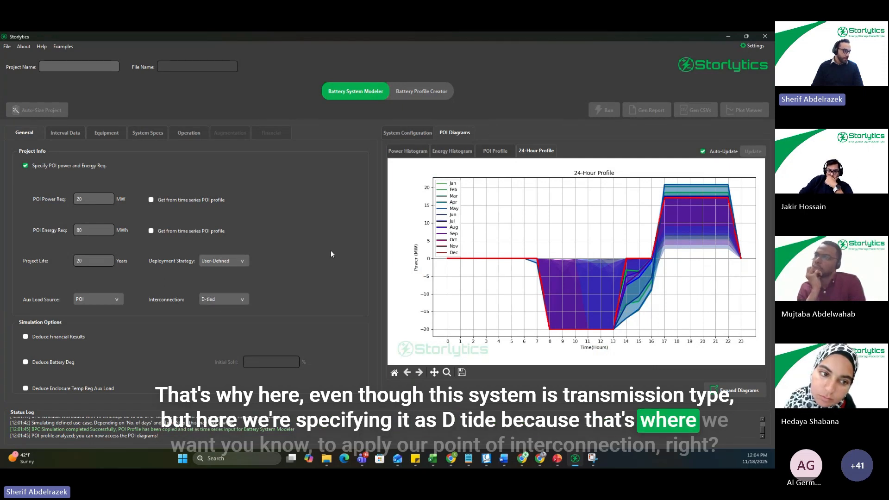
left_click(419, 132)
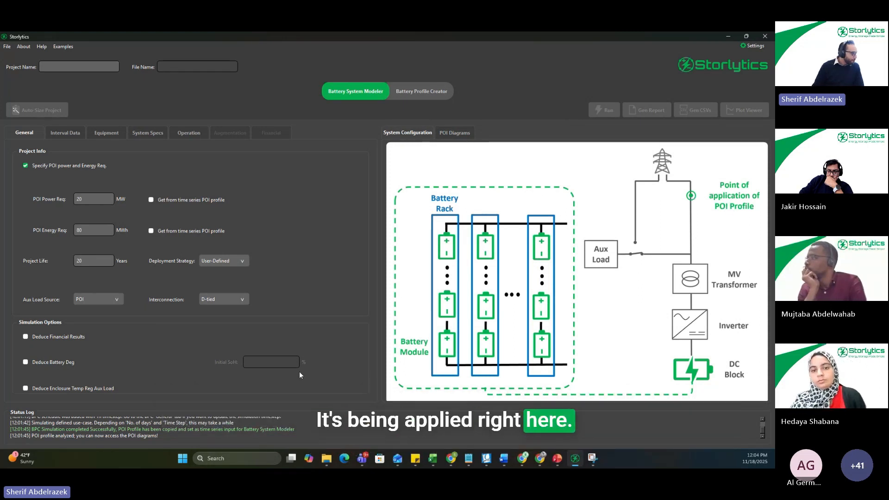
Step: Enable deducing financial results, battery degradation with an initial SoH of 100%, and enclosure temperature regulation auxiliary load in the simulation options
left_click(26, 338)
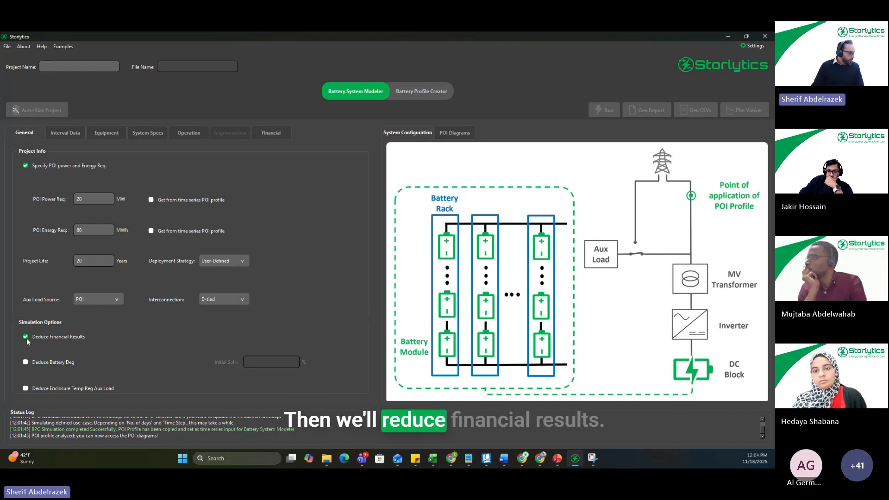
left_click(25, 362)
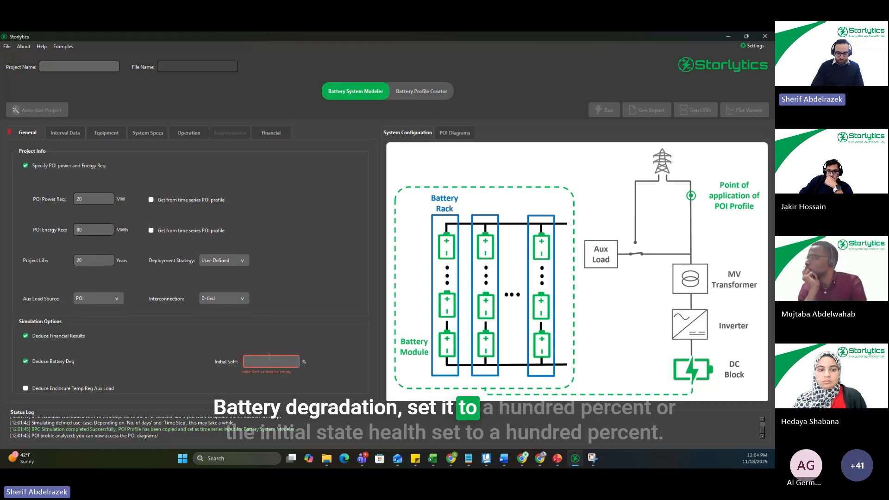
type("100")
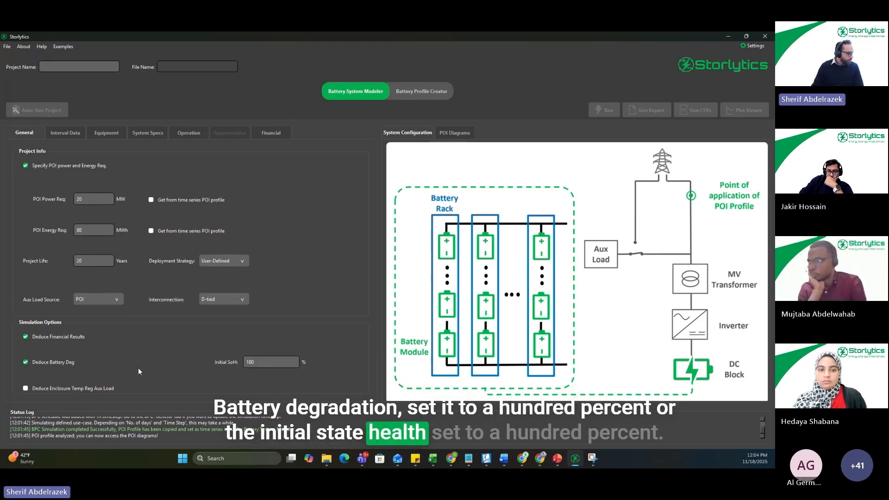
left_click(26, 389)
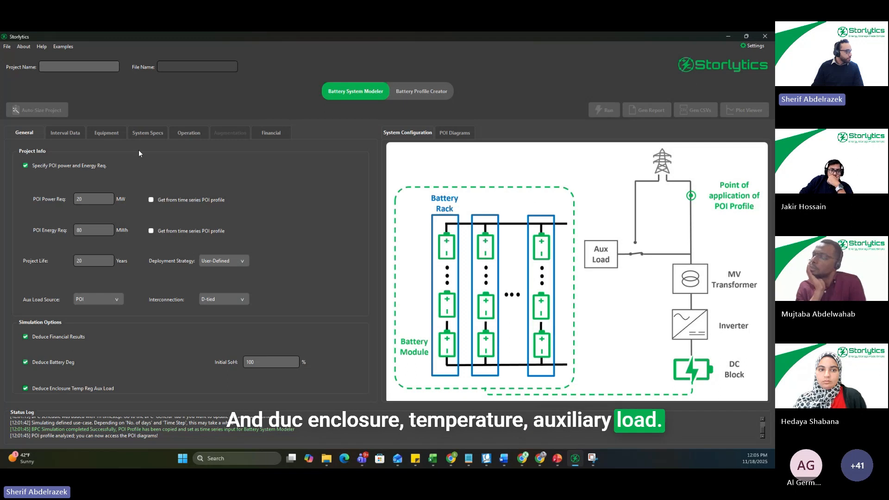
Step: Set the interval data's meteorological TMY3 profile to SanDiego_TMY3_2022.csv
left_click(72, 135)
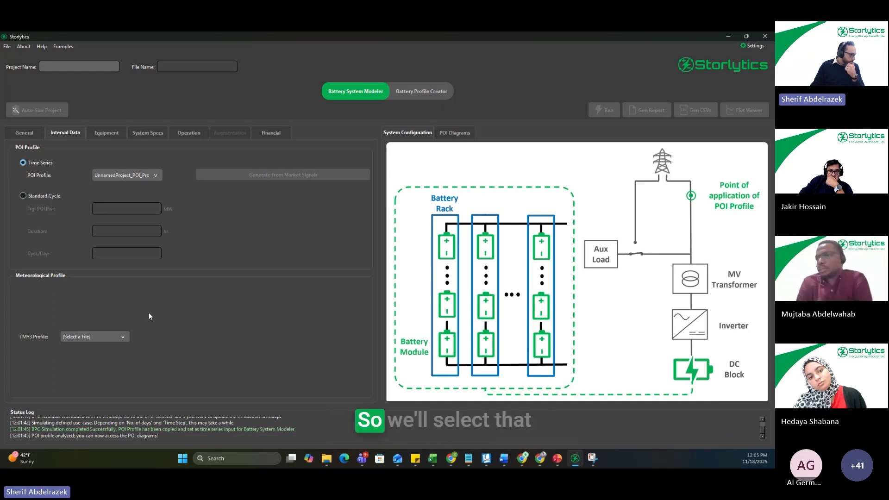
left_click(111, 337)
left_click(99, 405)
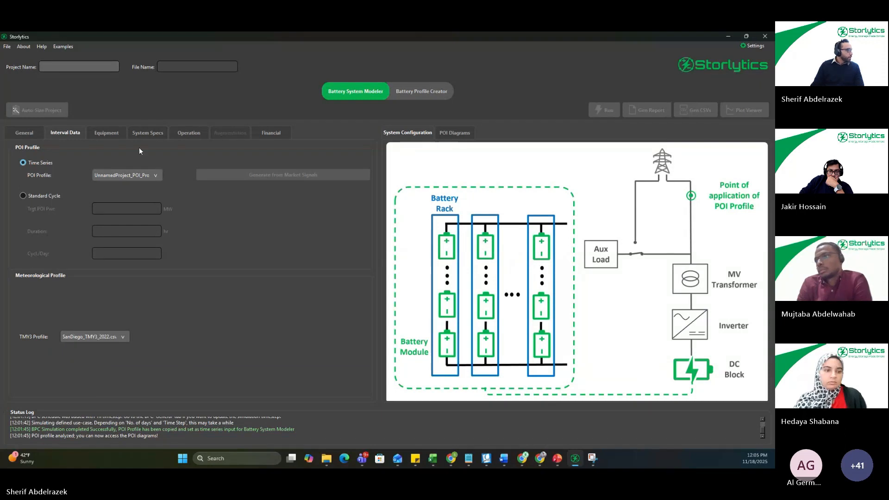
Step: Choose the equipment models: battery Generic_LFP_314Ah.btt, inverter Generic_2750kW.inv and enclosure GenericEncAir_Steel_LFP.enc
left_click(106, 132)
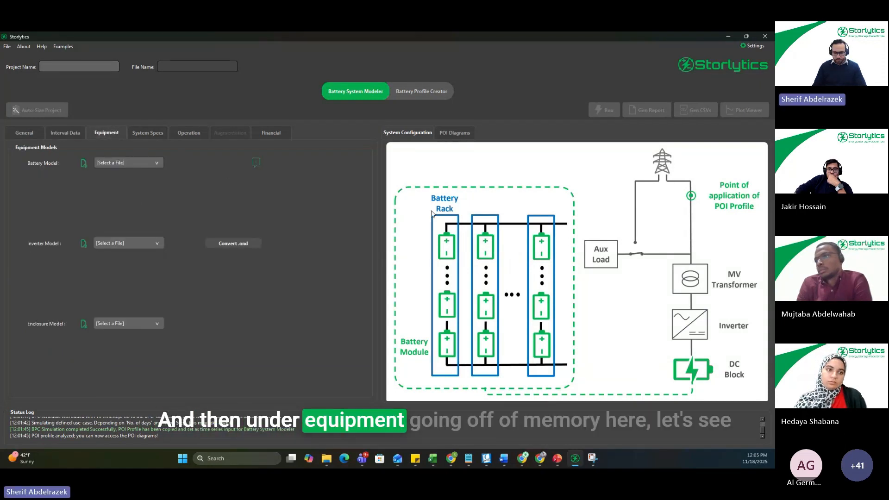
left_click(557, 458)
left_click_drag(572, 37, 775, 93)
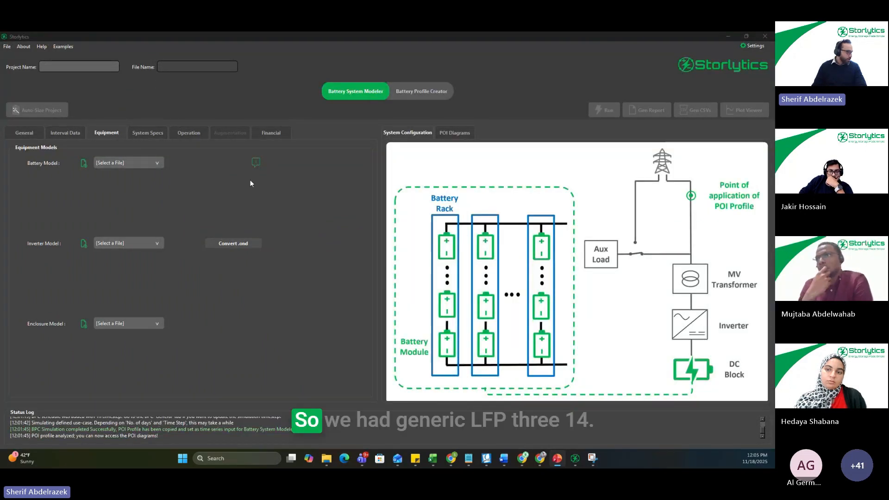
left_click(149, 163)
scroll(126, 214, "down", 5)
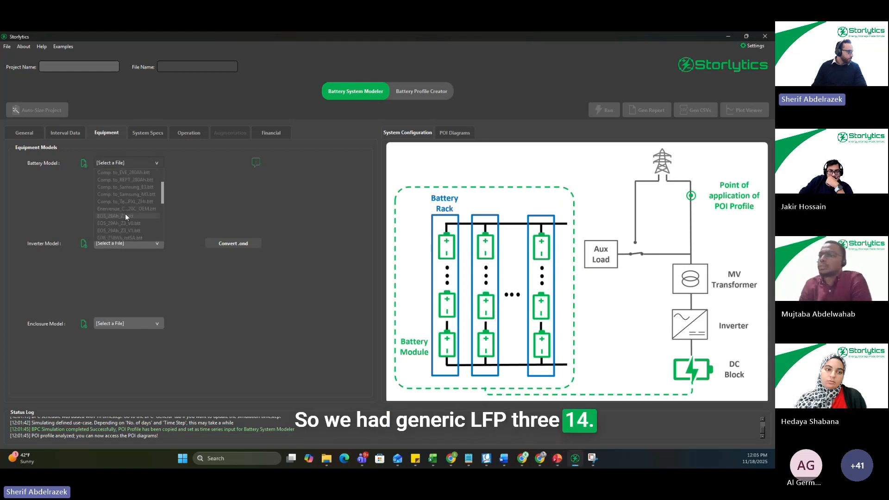
left_click(132, 231)
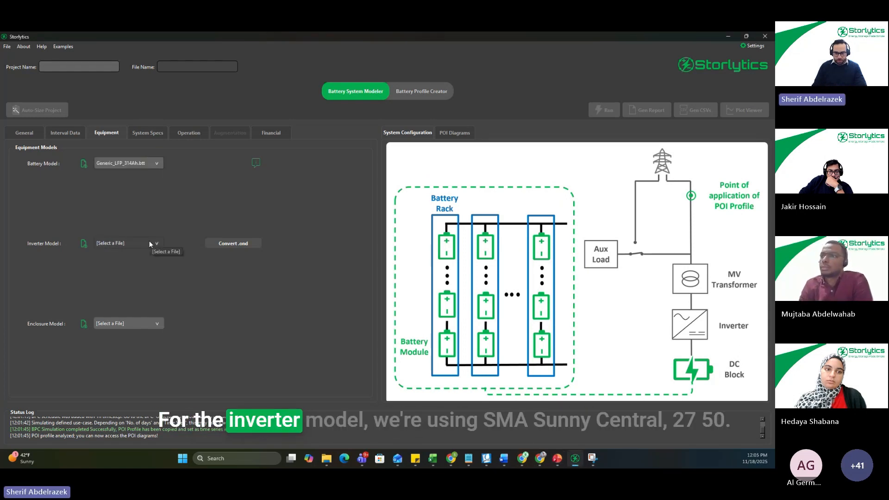
left_click(149, 242)
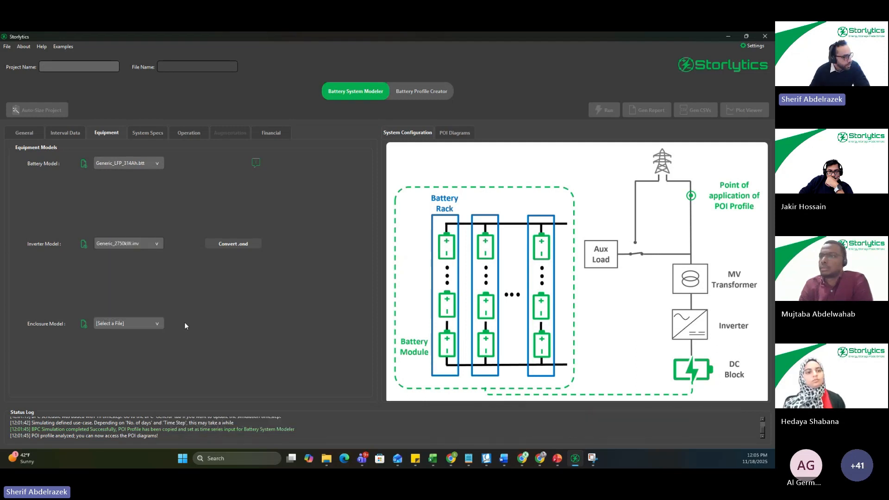
left_click(157, 324)
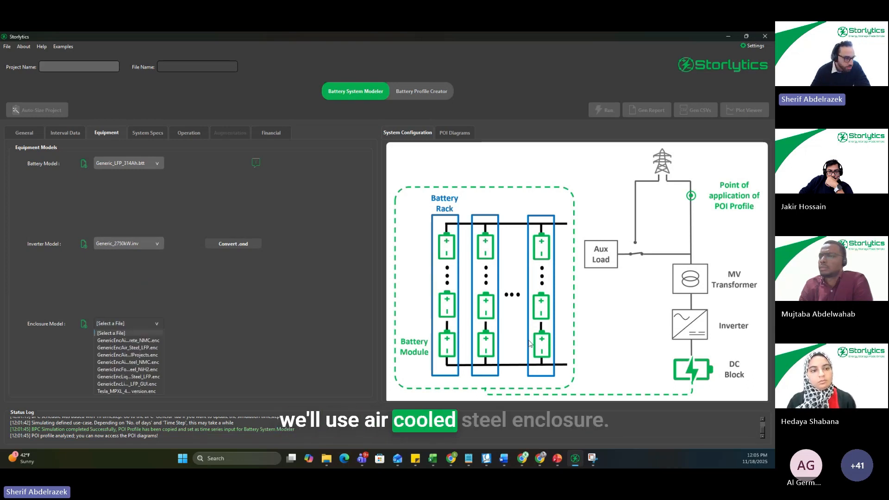
left_click(149, 348)
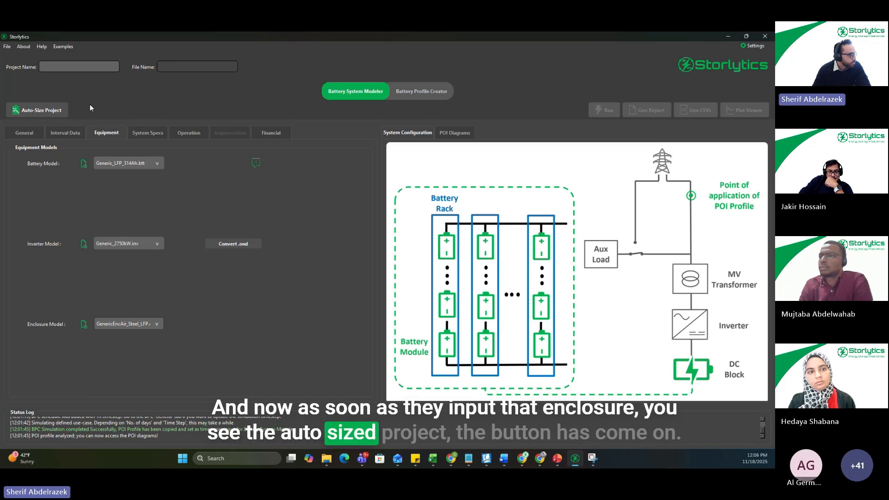
Step: Try to auto-size the project for 20 MW and 80 MWh with degradation on and a user-defined 20-year overbuild
left_click(53, 112)
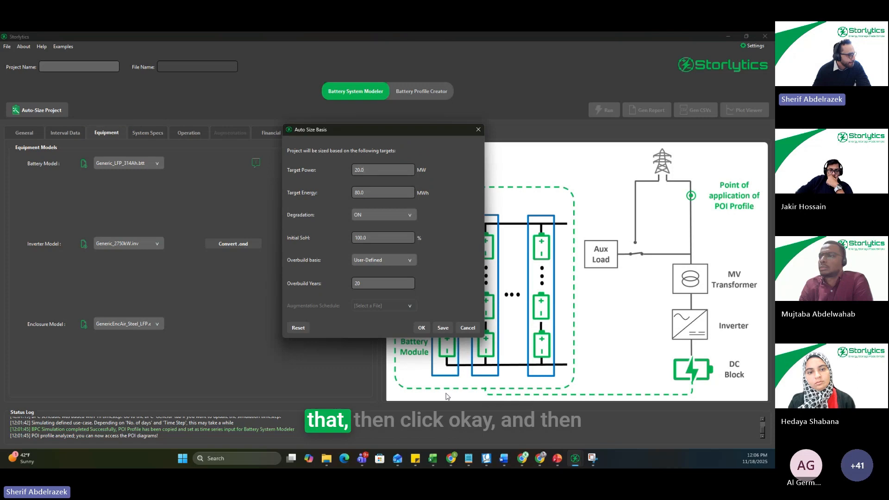
left_click(421, 328)
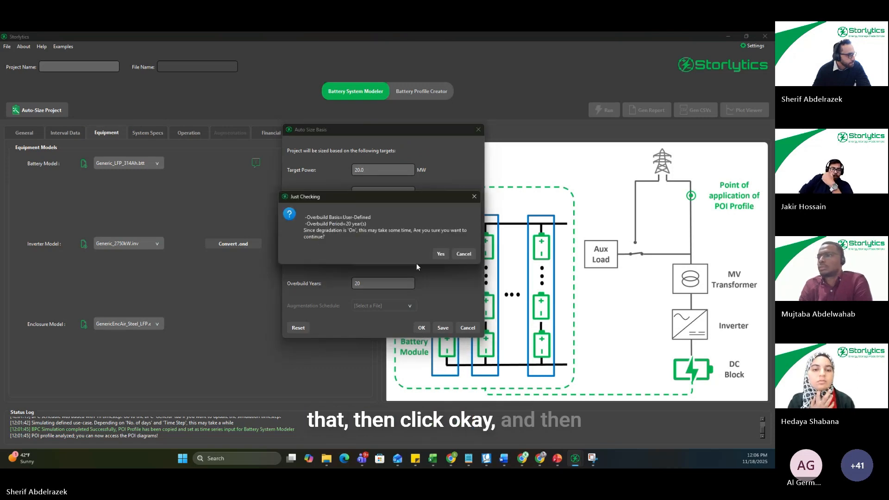
left_click(441, 253)
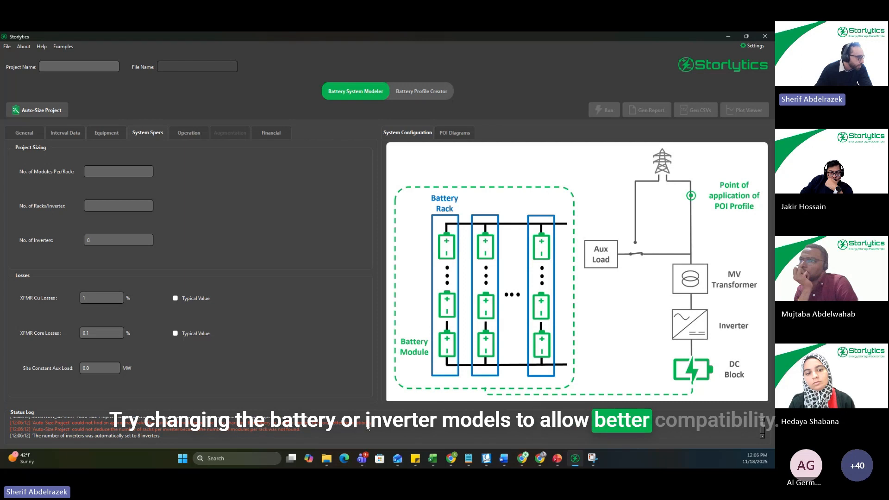
Step: Inspect the module specifications of the Generic_LFP_314Ah battery model, including its voltages, and close the component editor
left_click(107, 134)
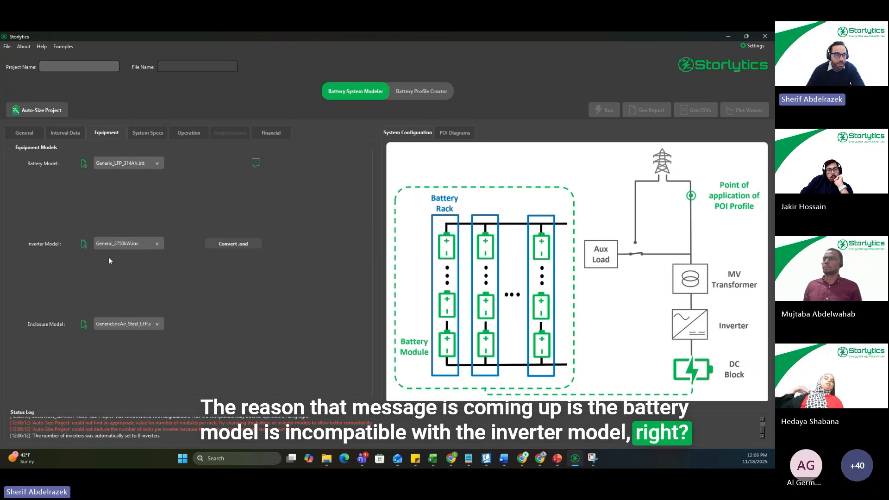
left_click(83, 163)
left_click(311, 120)
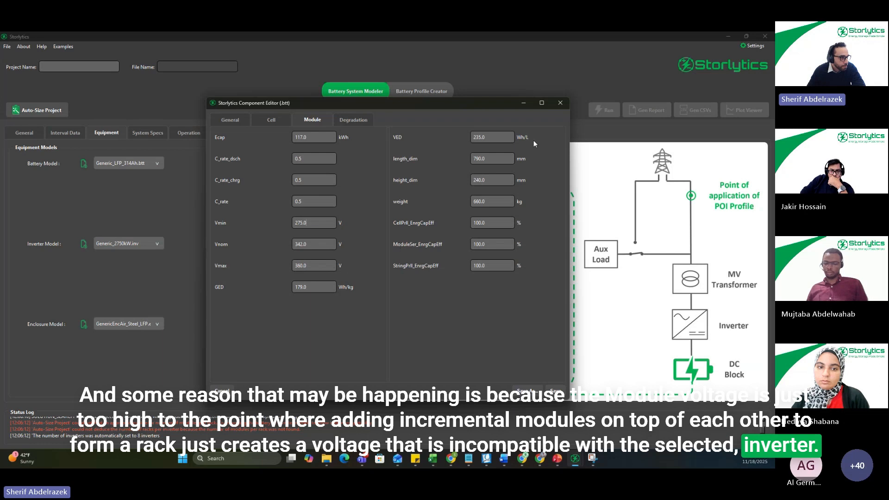
left_click(560, 103)
Step: Change the battery model to Generic_LFP_306Ah.btt and check its cell and module specifications in the component editor
left_click(153, 166)
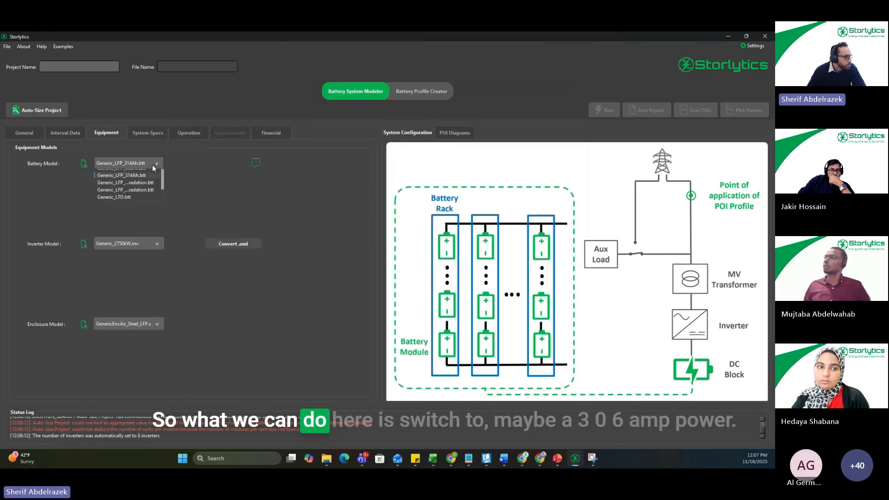
left_click(140, 212)
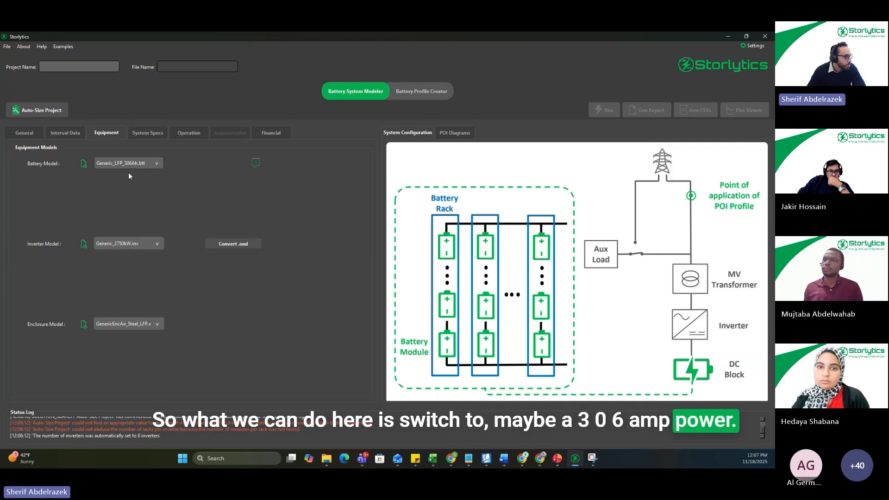
left_click(84, 163)
left_click(277, 122)
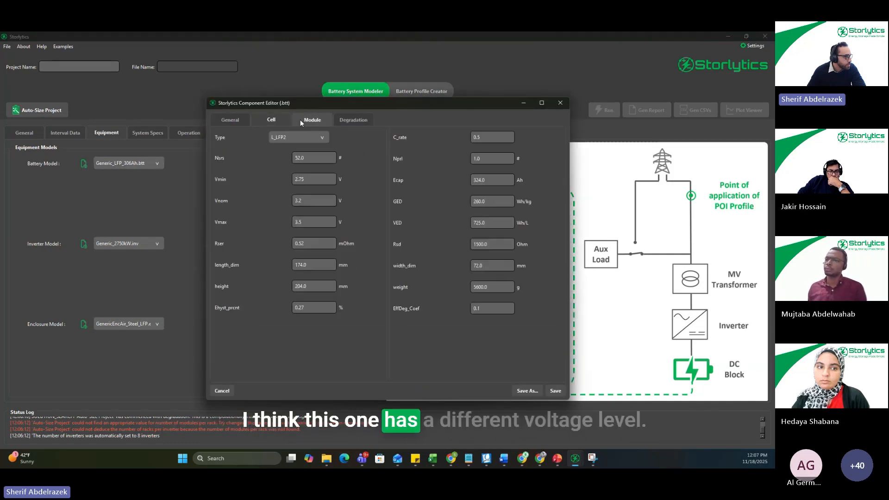
left_click(302, 120)
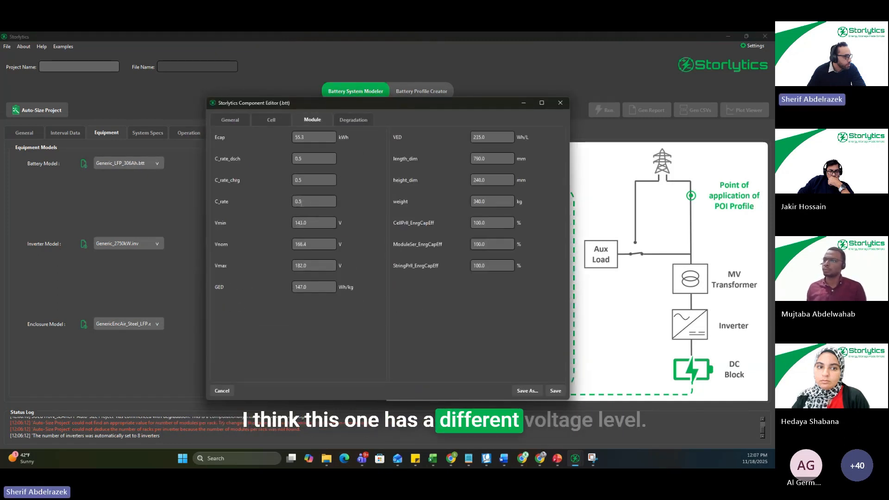
left_click(559, 103)
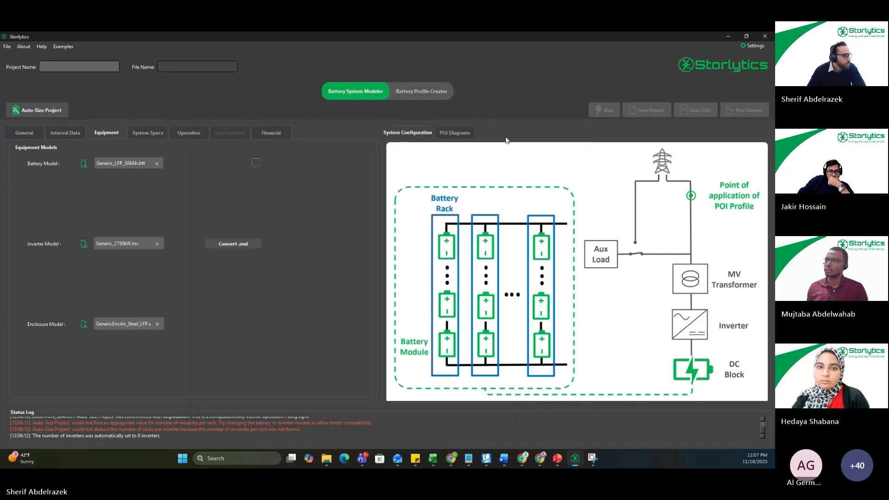
Step: Rerun the project auto-sizing with the existing sizing basis and degradation on
left_click(57, 113)
left_click(426, 327)
left_click(439, 255)
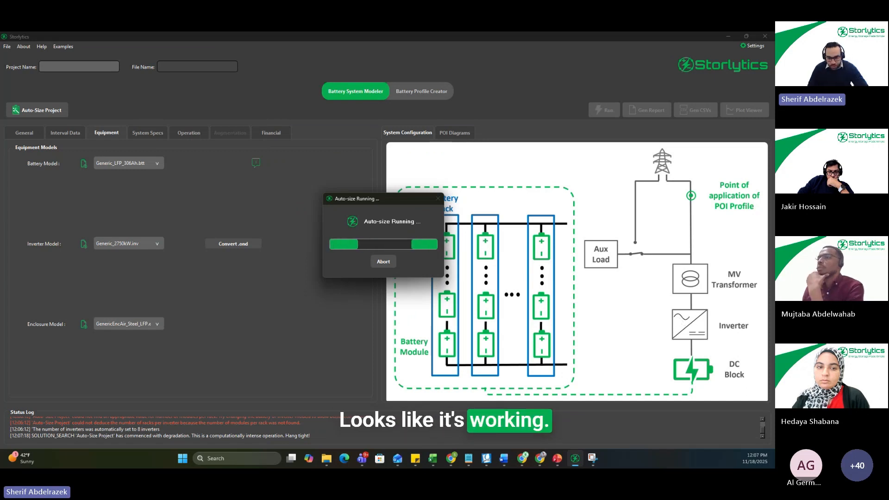
left_click(575, 458)
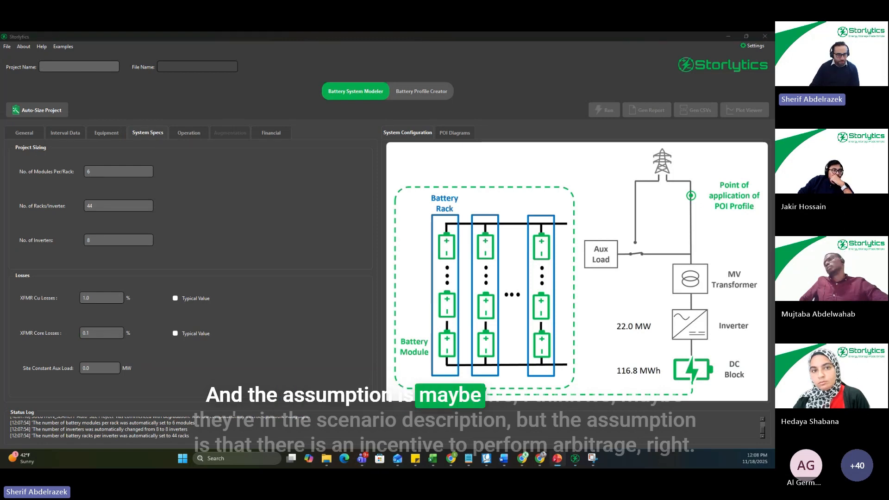
Step: Switch to the PowerPoint webinar deck
left_click(558, 459)
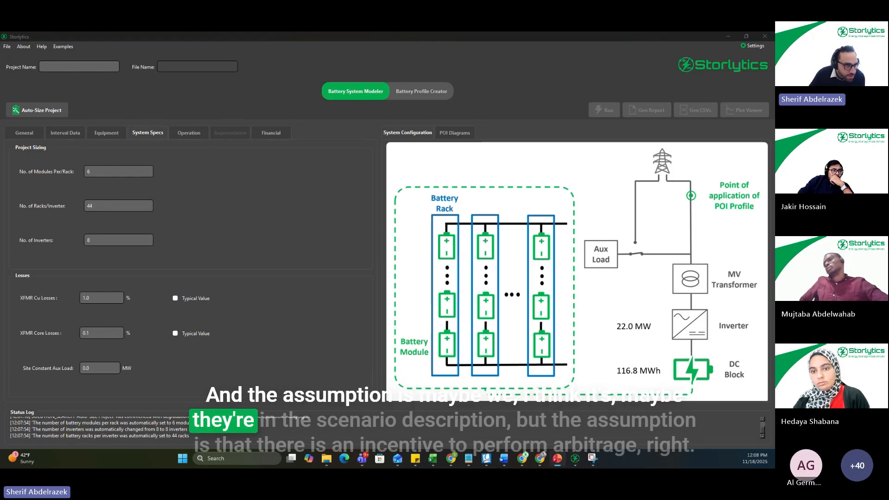